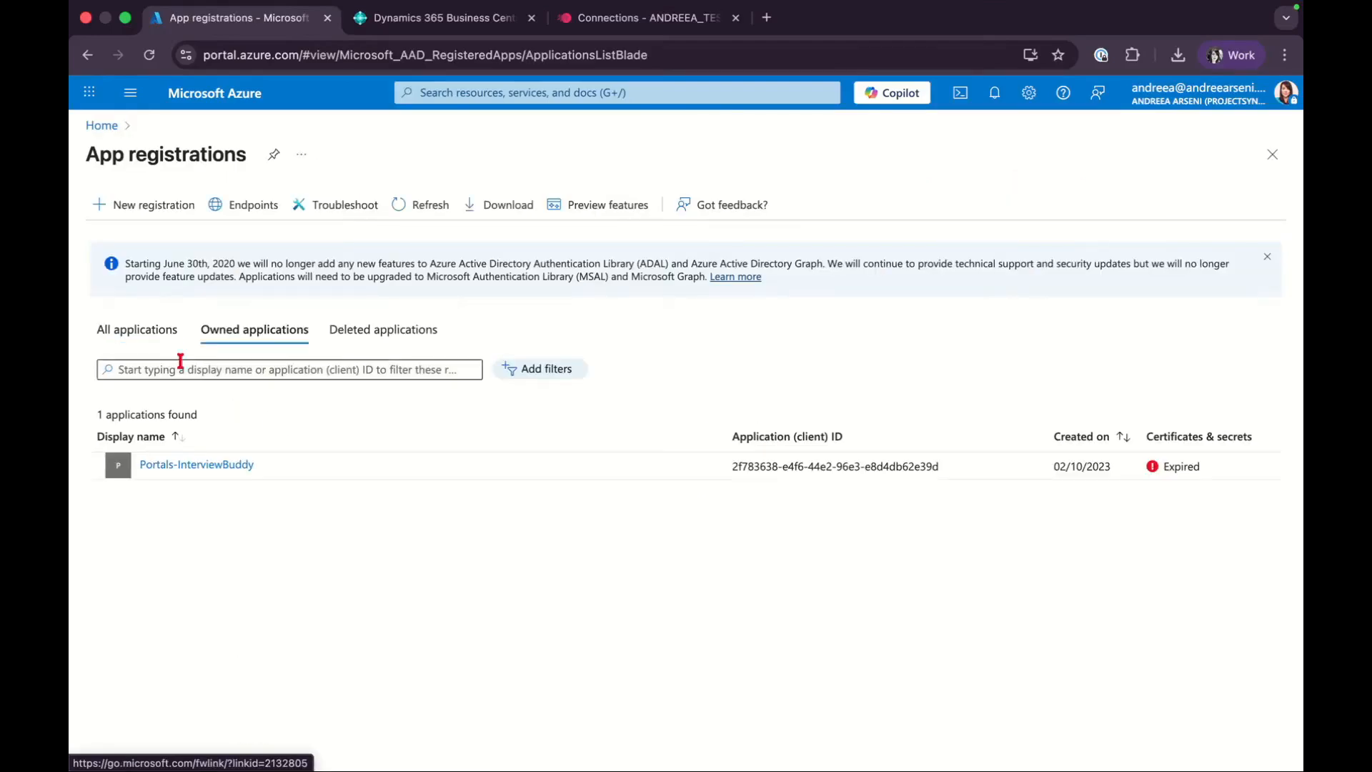
Start a new app registration and name it "Rapidi Test 26".
click(138, 330)
click(156, 209)
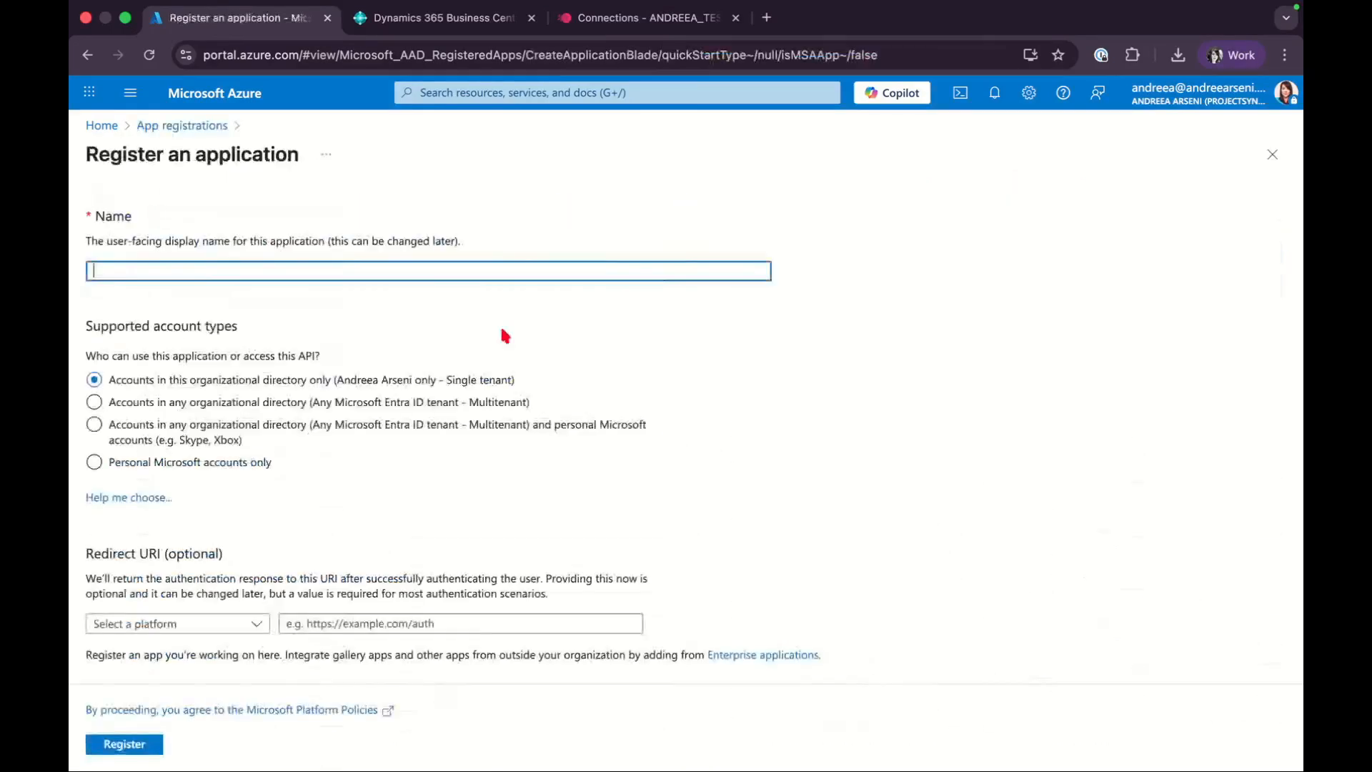
text(Rapidi)
key(Caps_Lock)
text(Test 26)
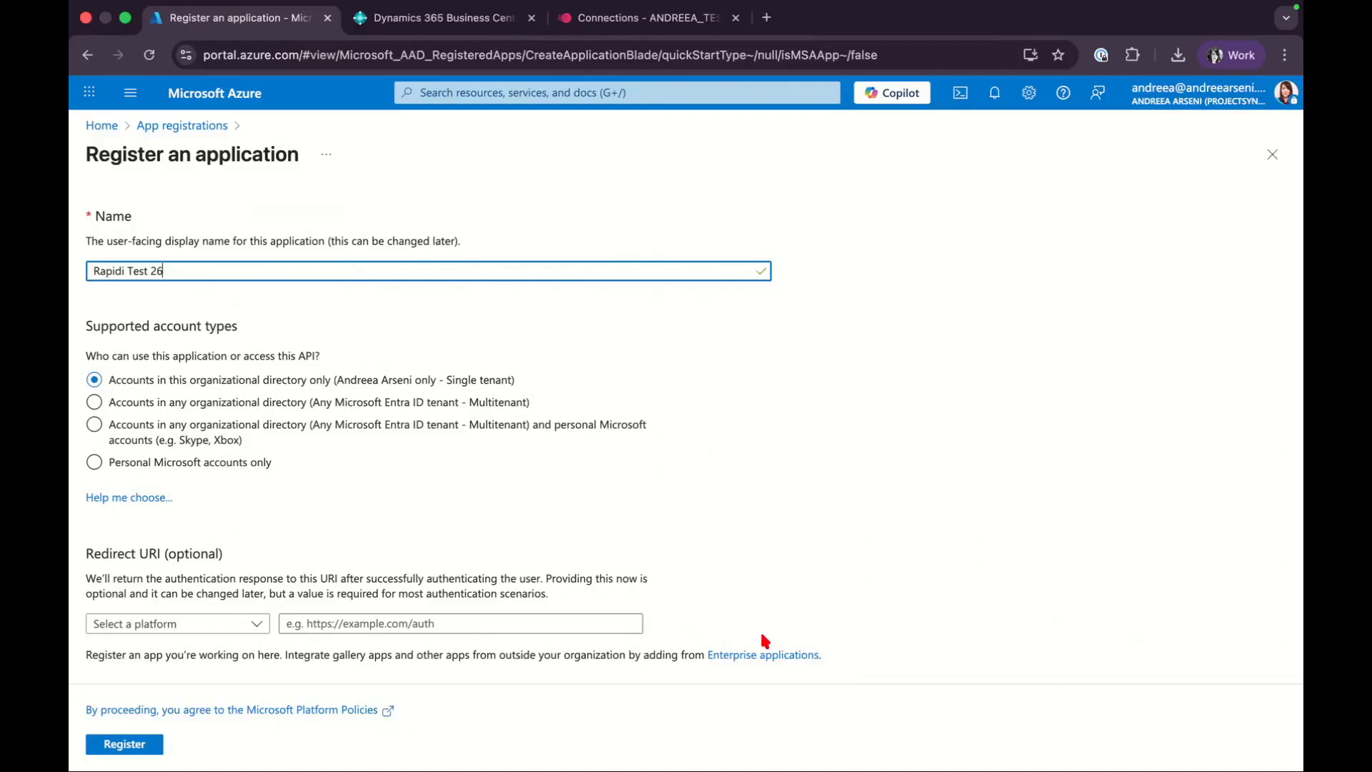
click(228, 625)
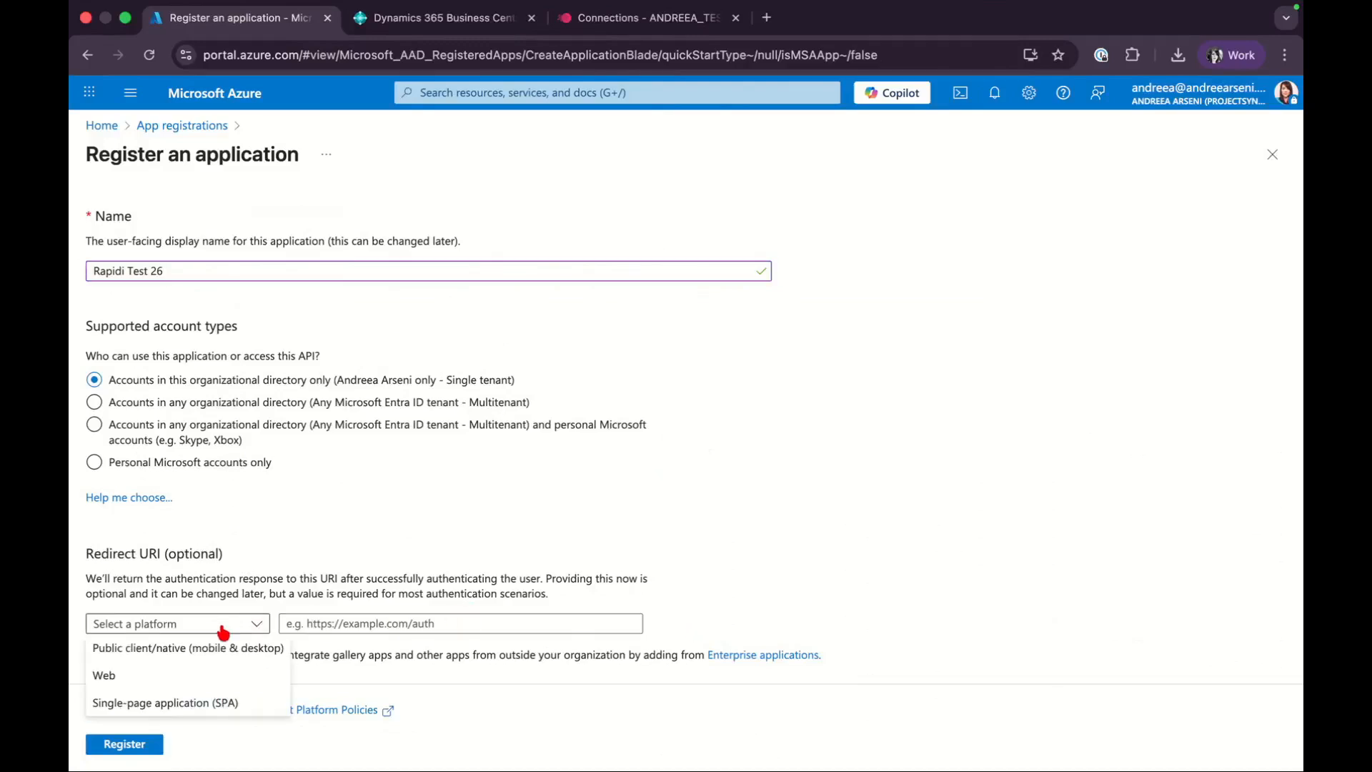
click(176, 680)
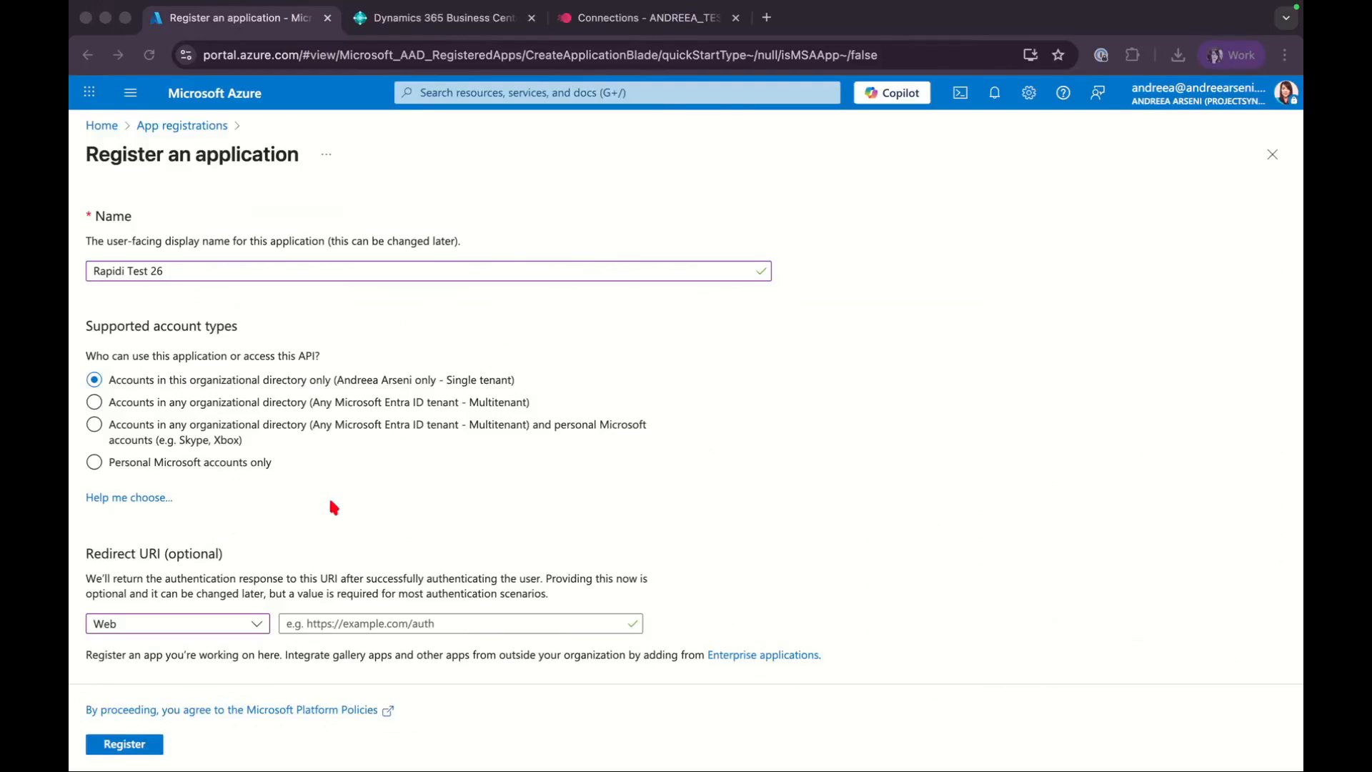
click(384, 622)
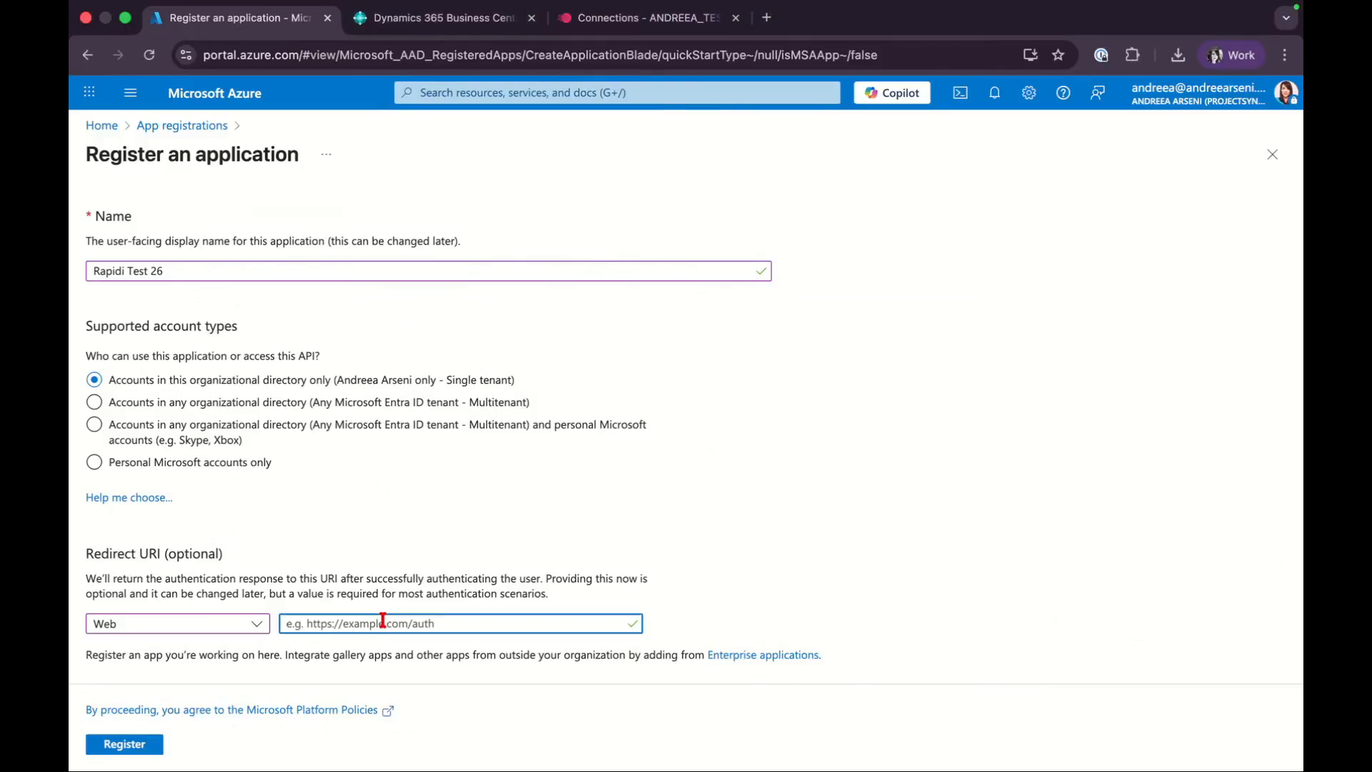
text(https://businesscentral.dynamics.com/OAuthLanding.htm)
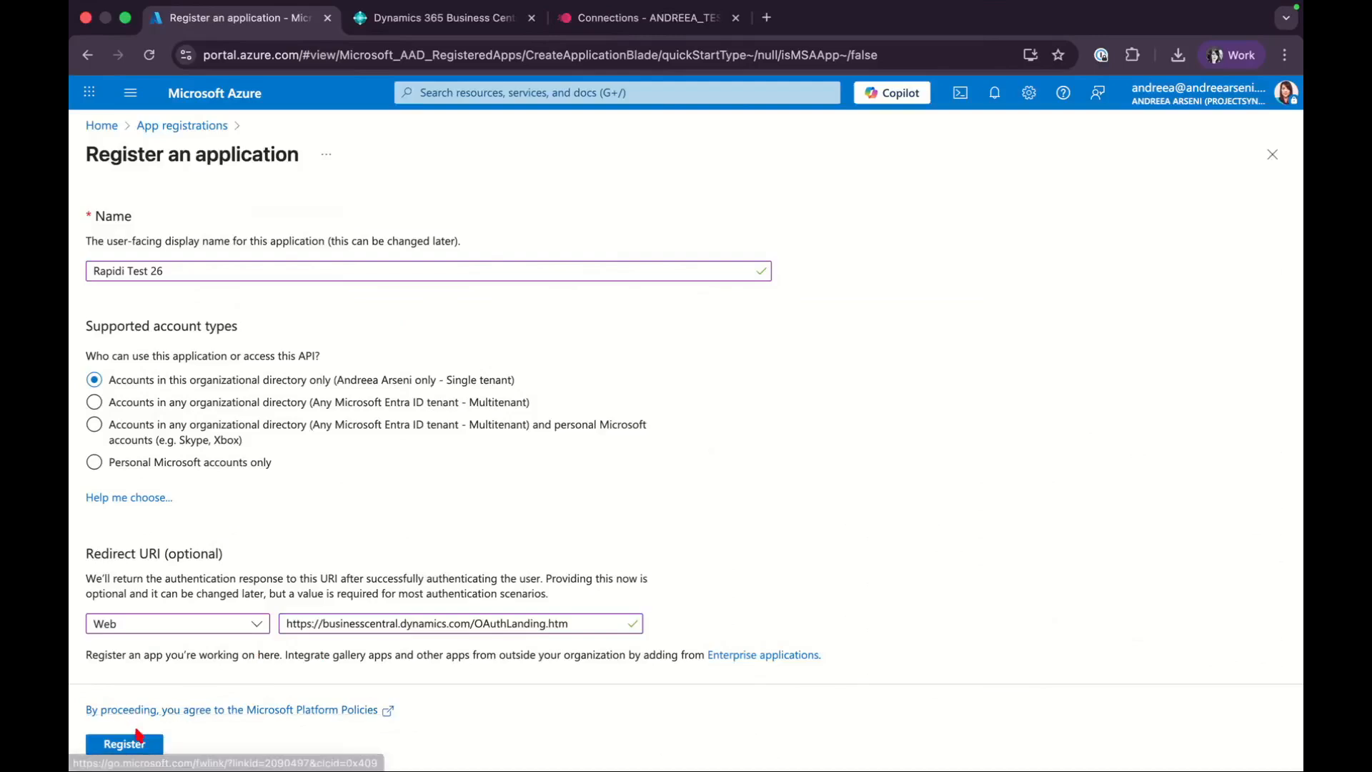
click(128, 742)
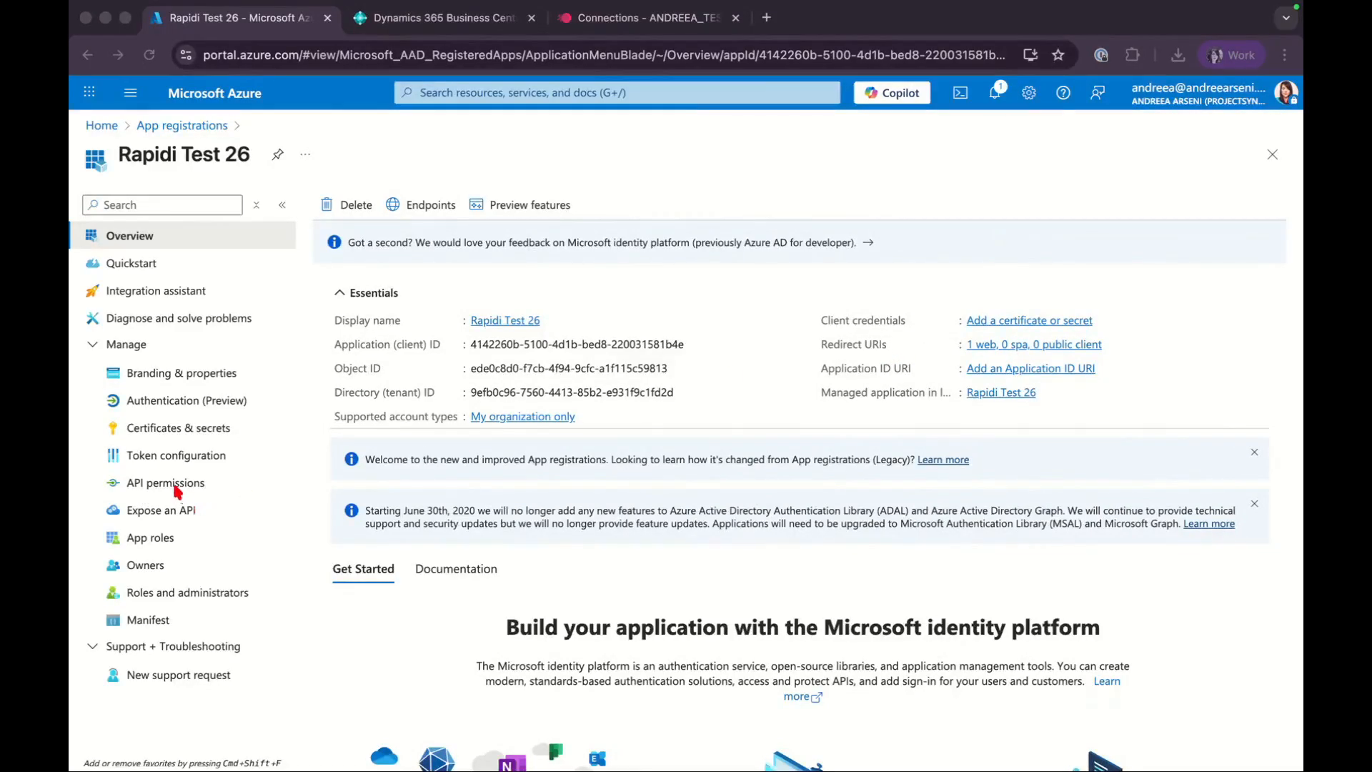
Add the Dynamics 365 Business Central delegated API permissions user_impersonation and Financials.ReadWrite.All to the app.
click(175, 483)
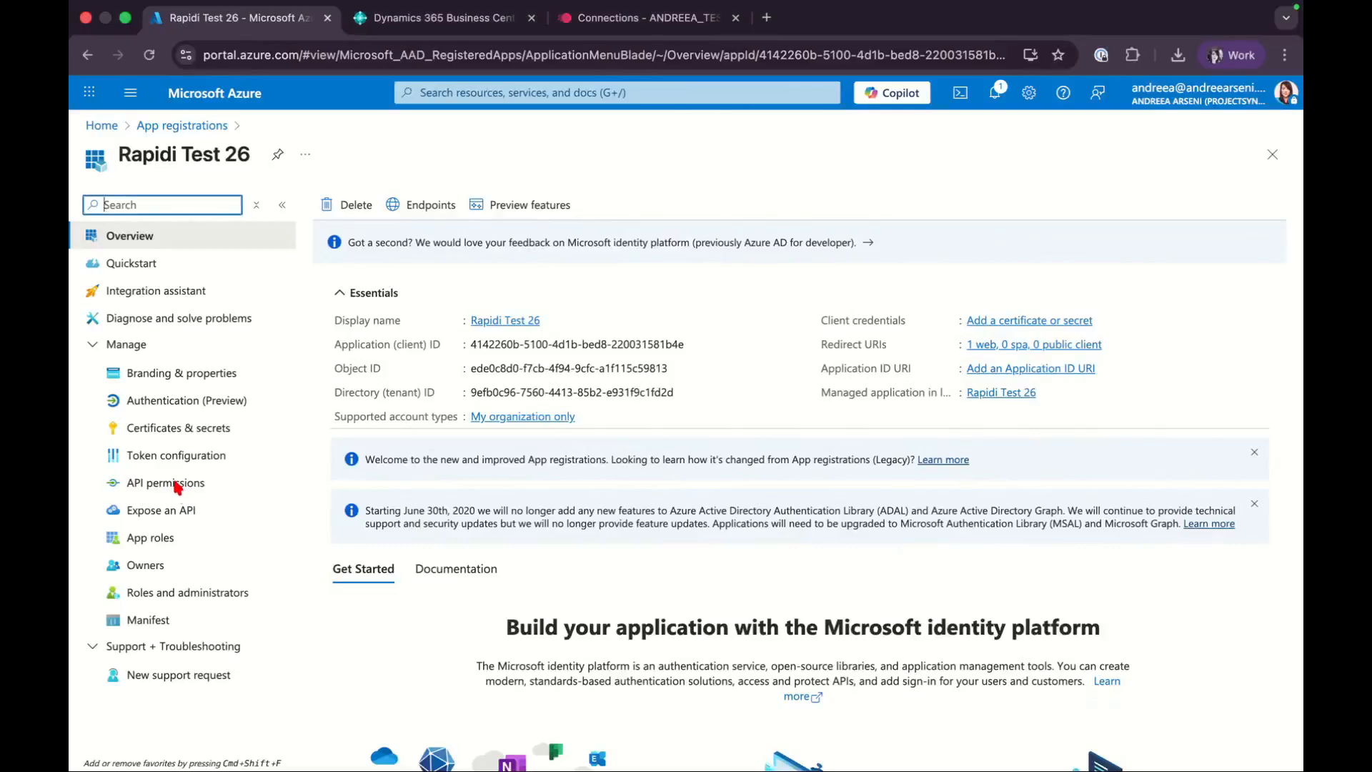
click(177, 485)
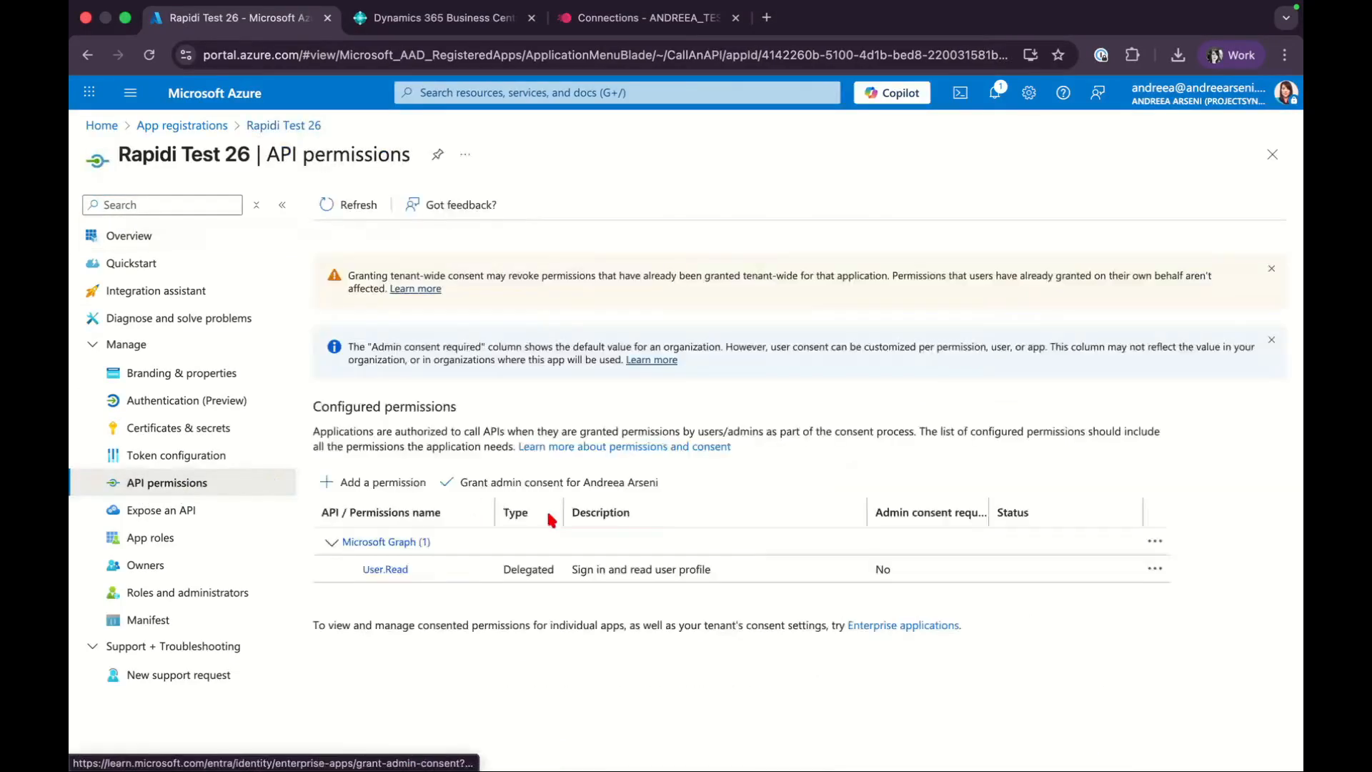
click(400, 485)
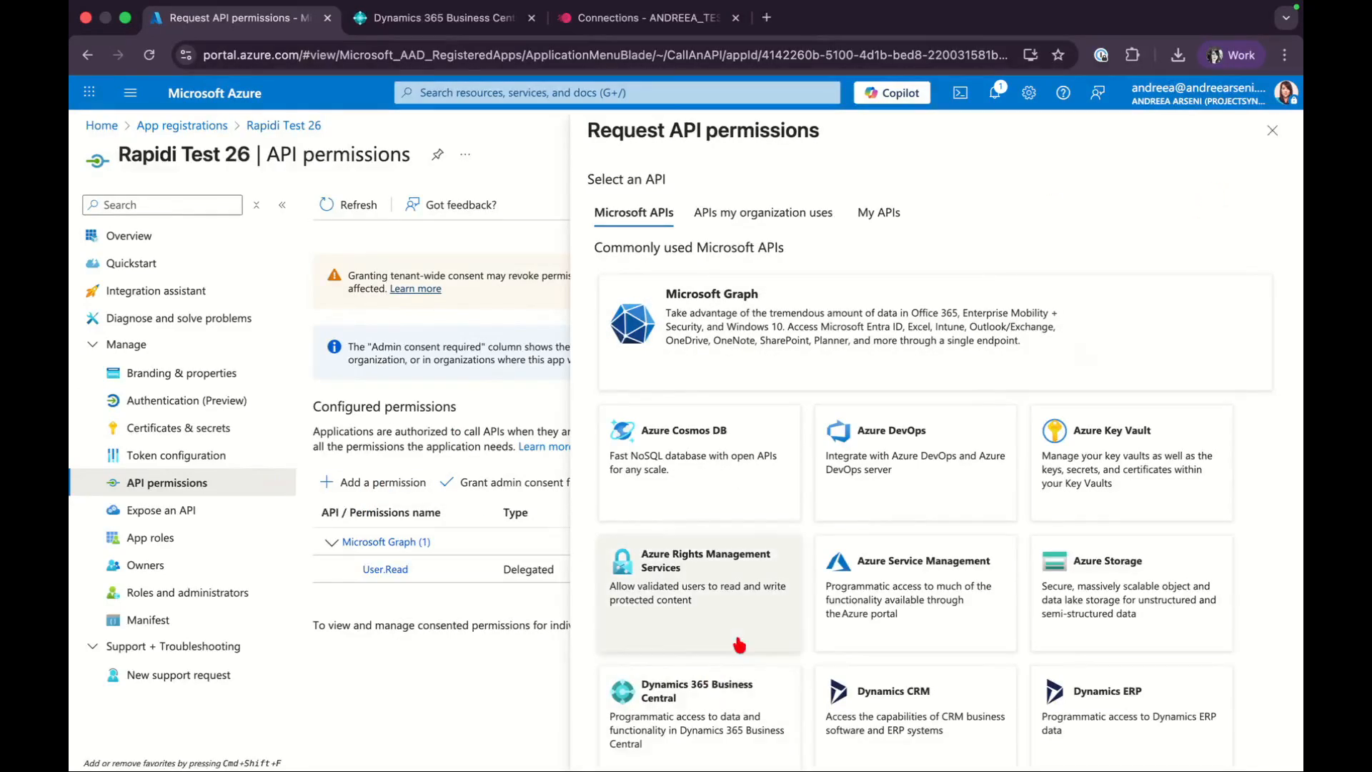
scroll(739, 645, down, 1)
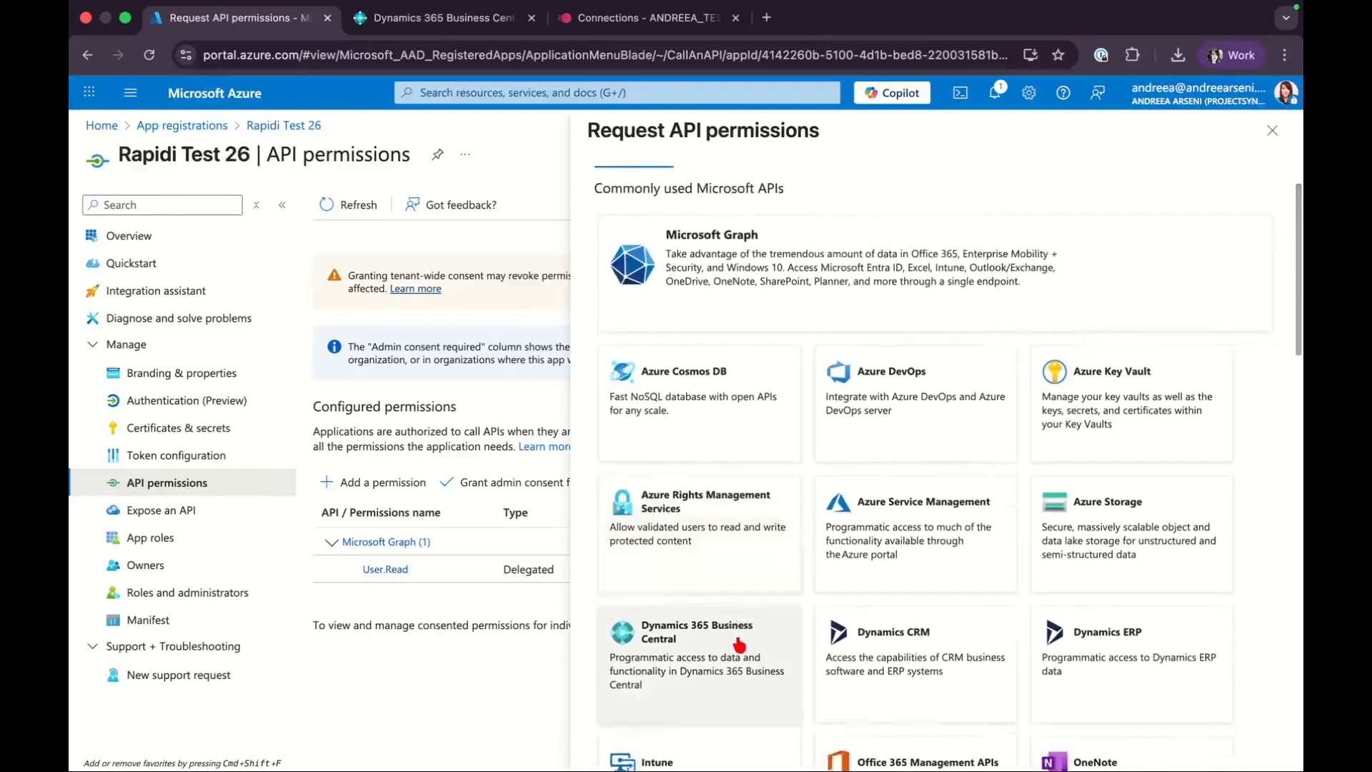
click(717, 645)
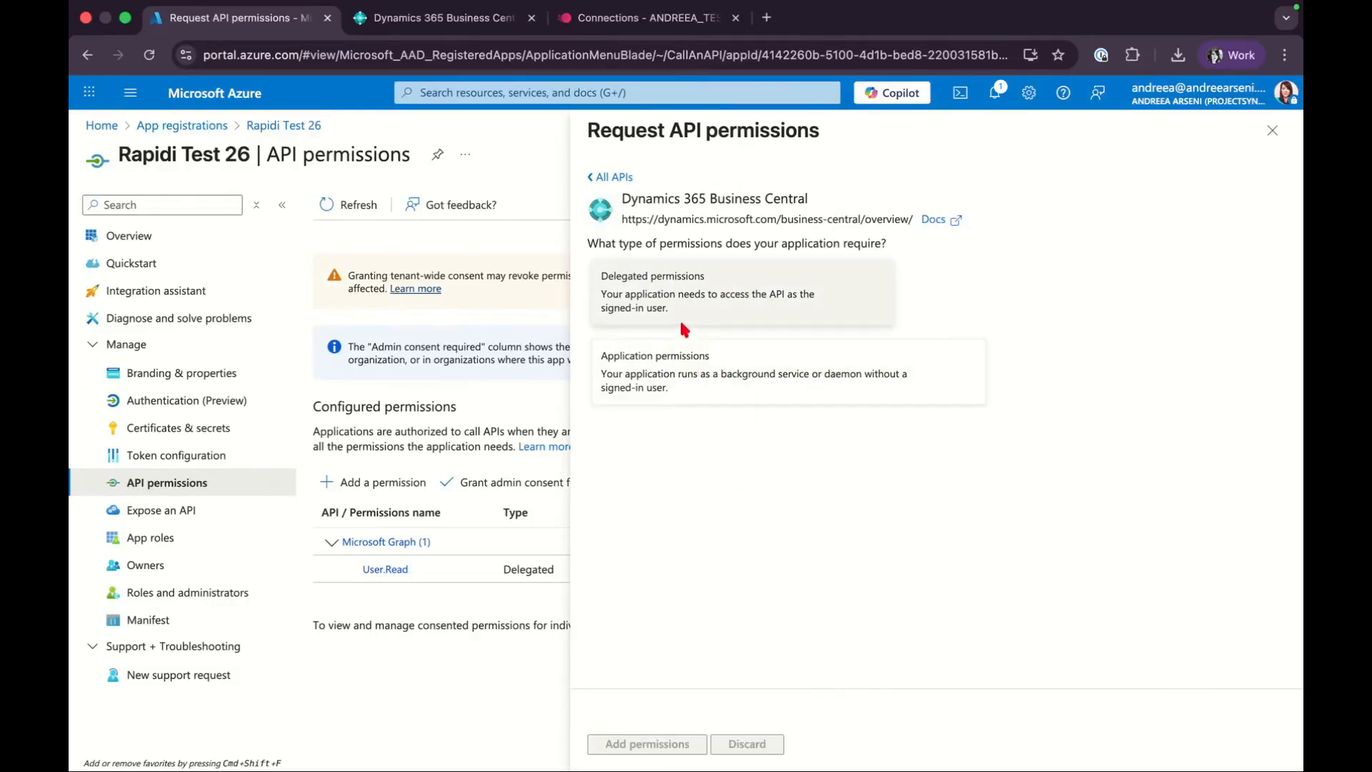
click(675, 300)
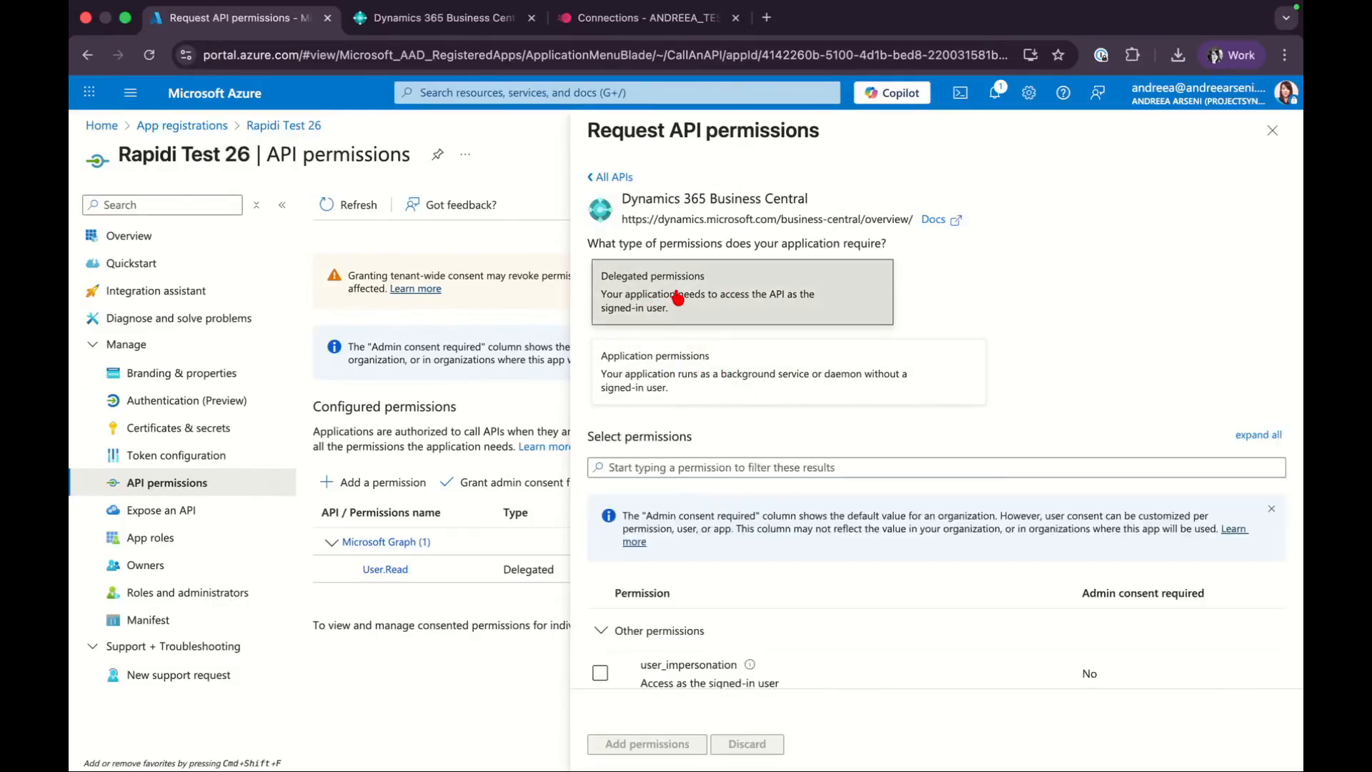
scroll(759, 474, down, 3)
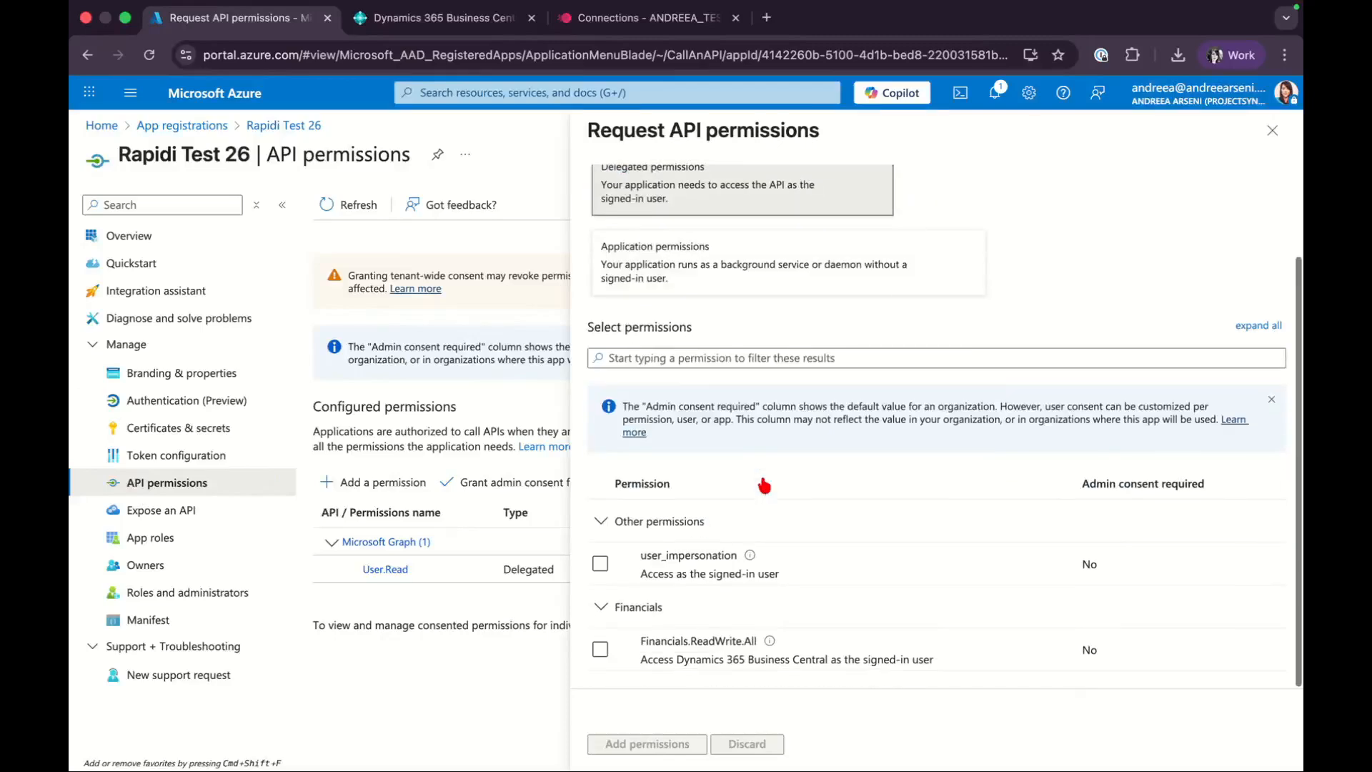
click(600, 564)
click(600, 649)
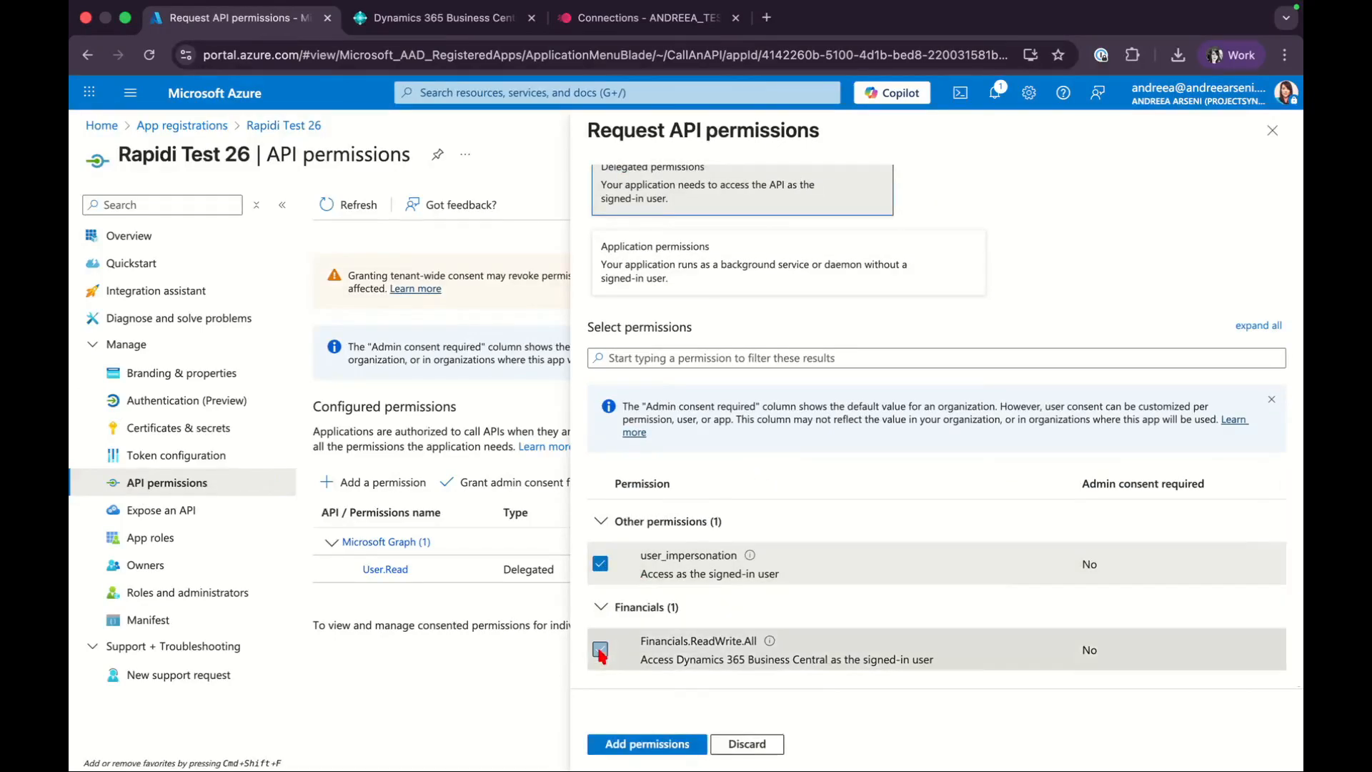
click(630, 750)
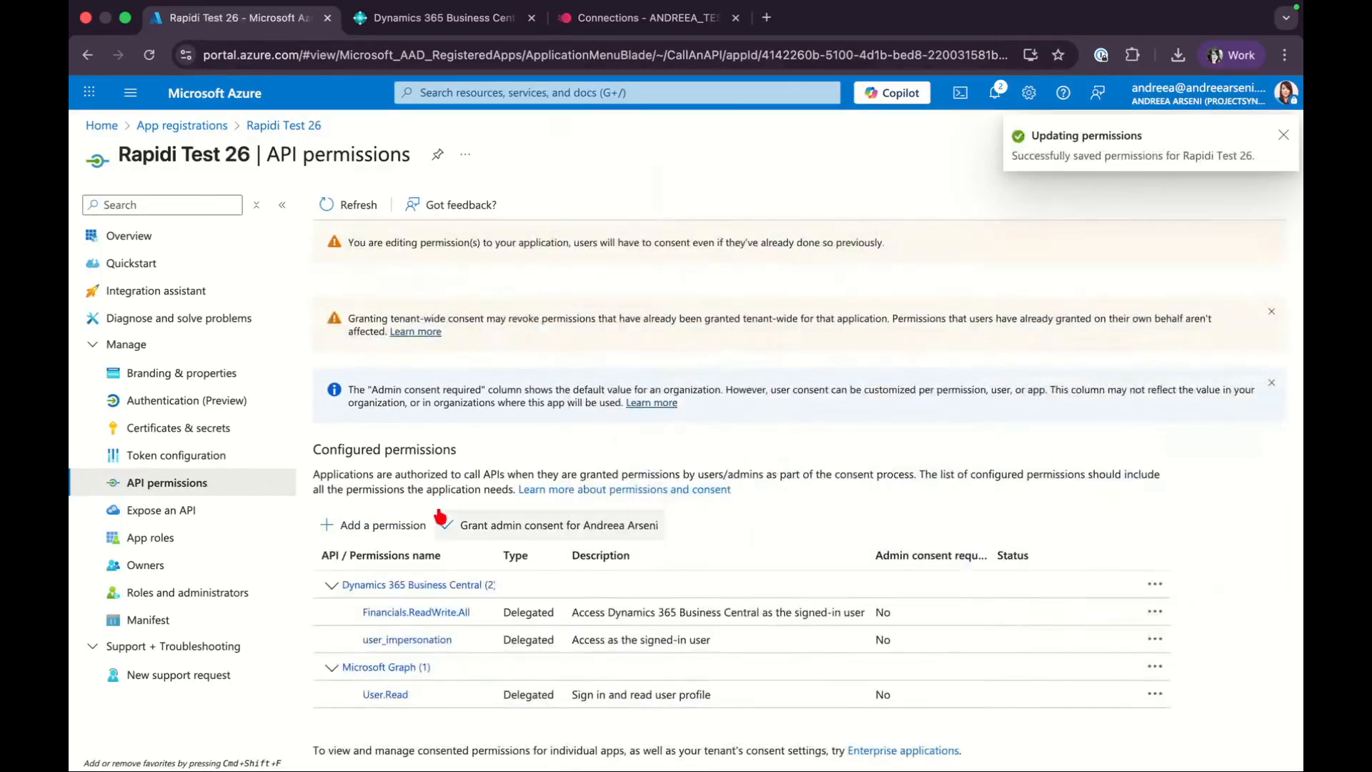
Add the Dynamics 365 Business Central application permissions app_access, AdminCenter.ReadWrite.All, API.ReadWrite.All and Automation.ReadWrite.All.
click(367, 529)
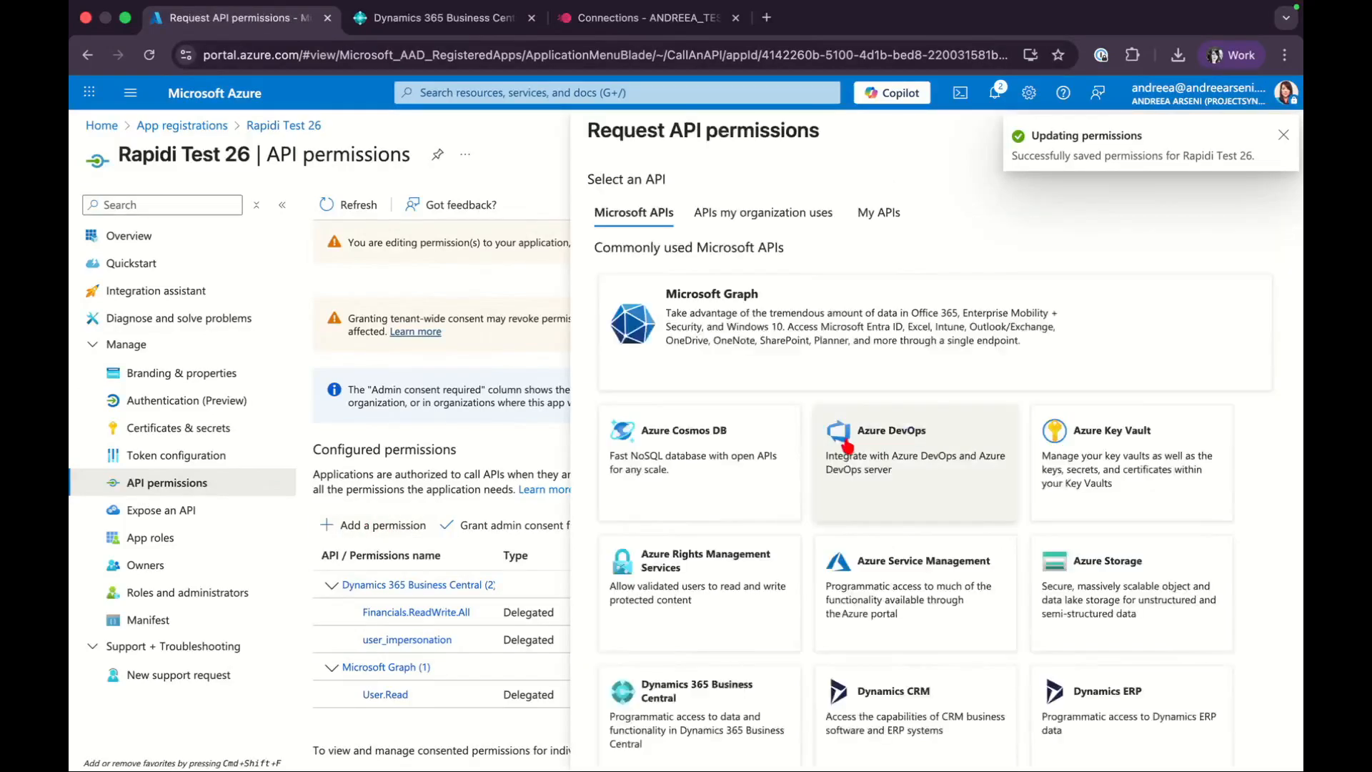
click(698, 692)
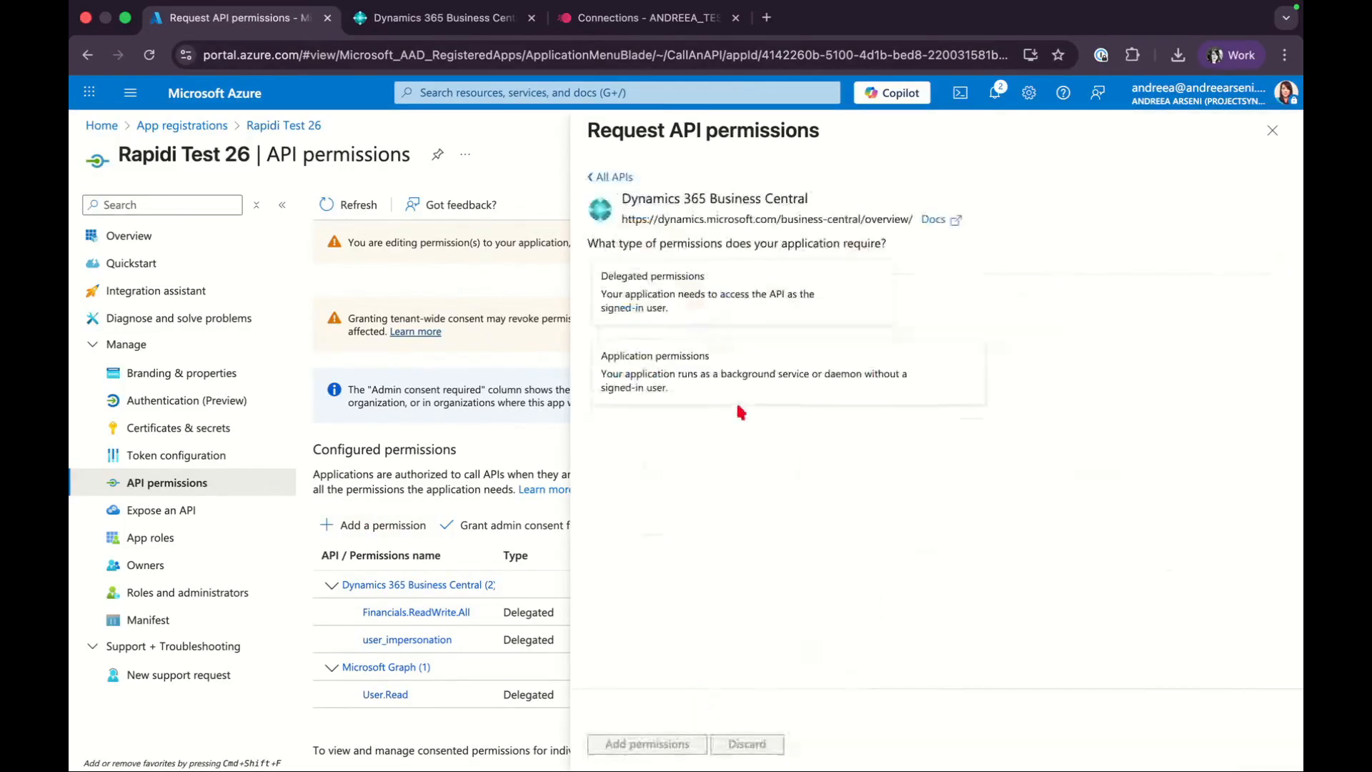
click(712, 386)
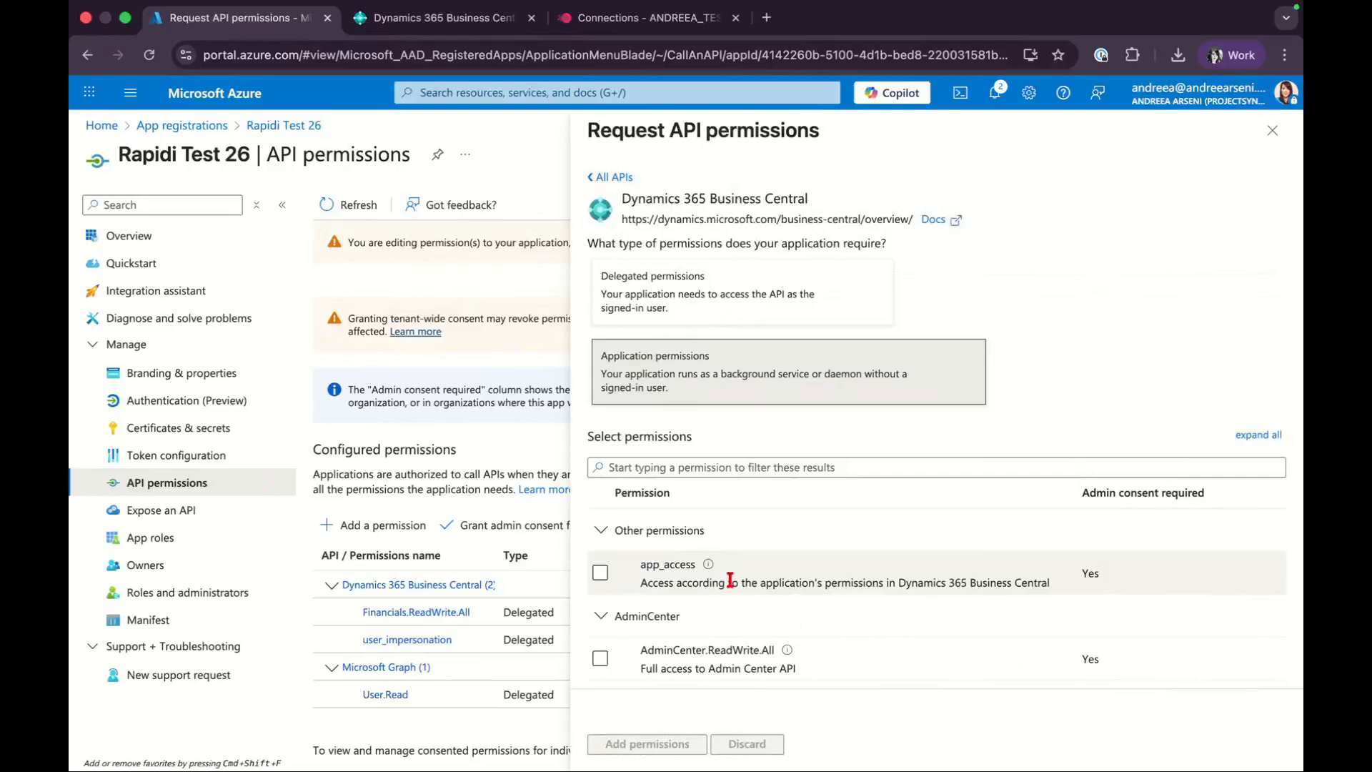
scroll(730, 580, down, 3)
click(600, 392)
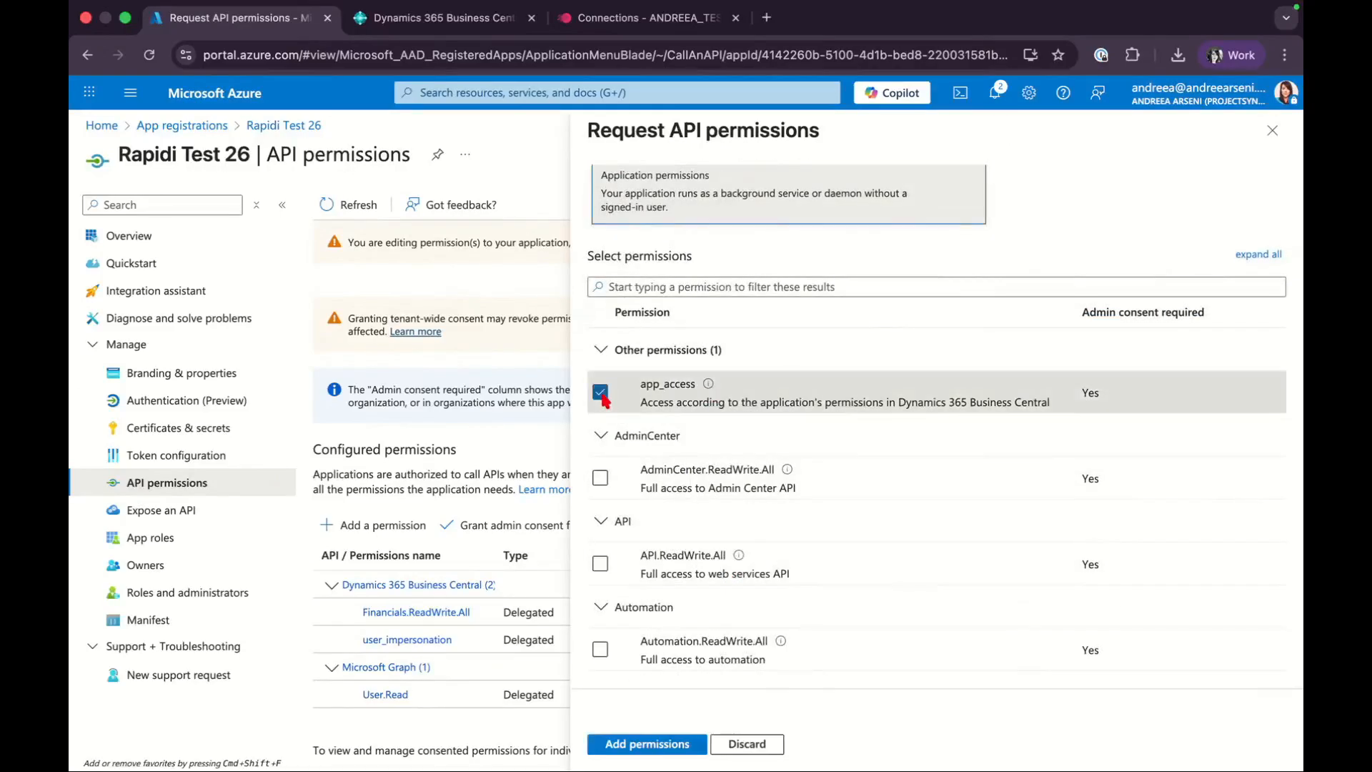
click(601, 478)
click(600, 564)
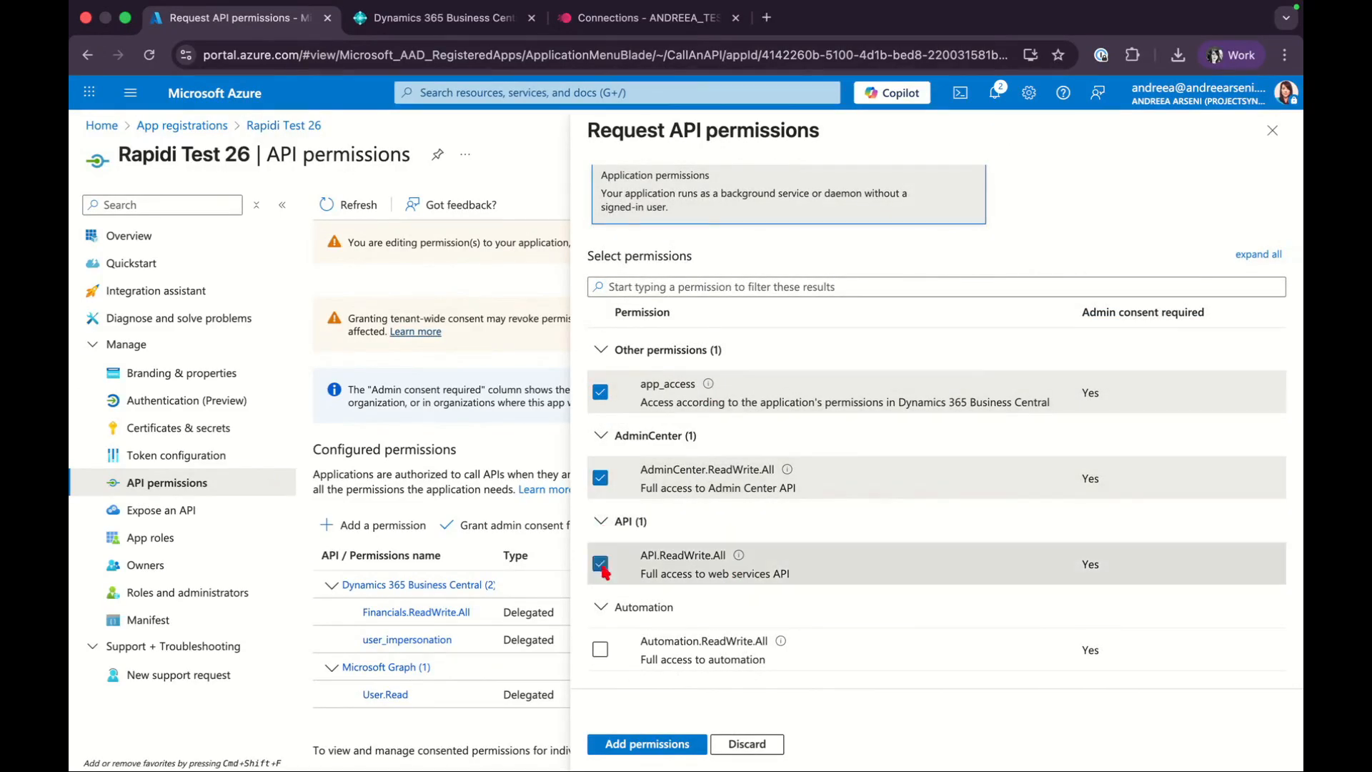
click(601, 650)
click(615, 743)
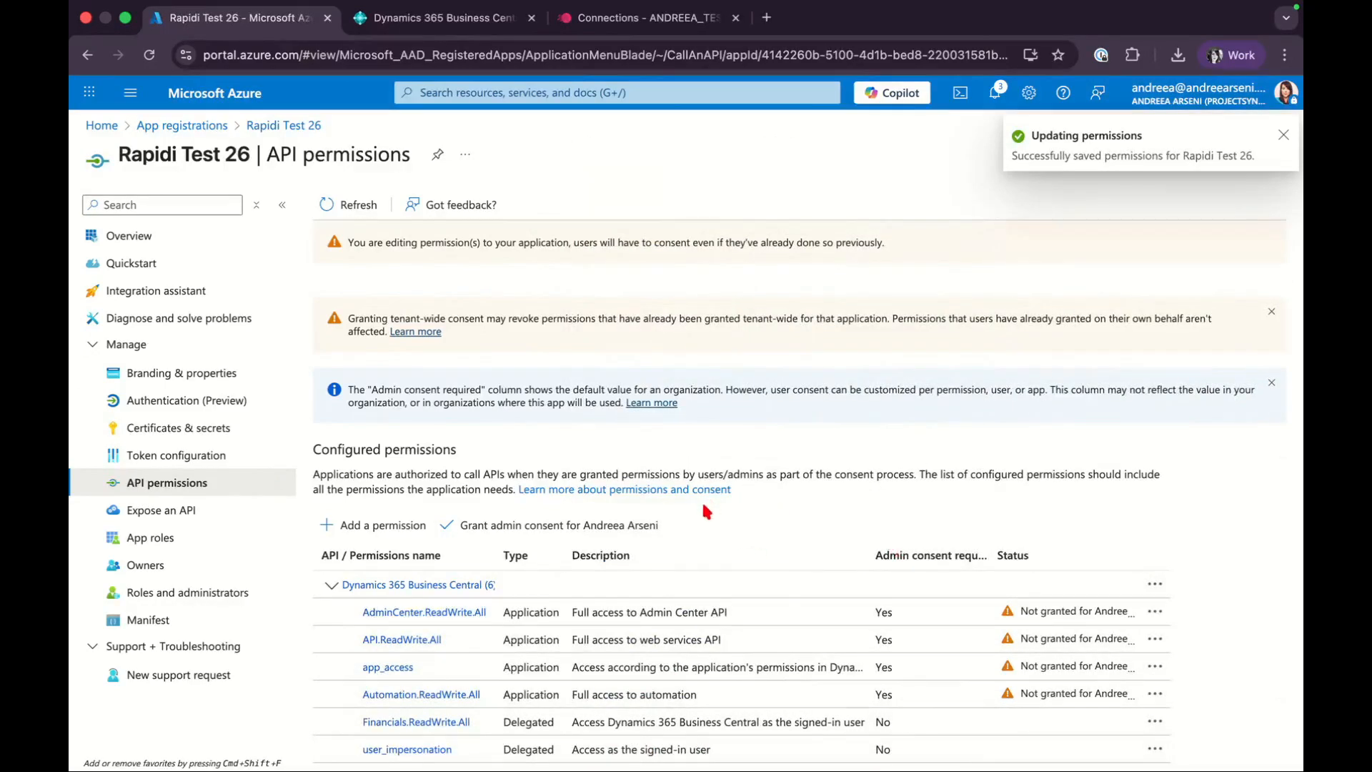
Grant admin consent for the app's configured API permissions across the organization.
click(609, 525)
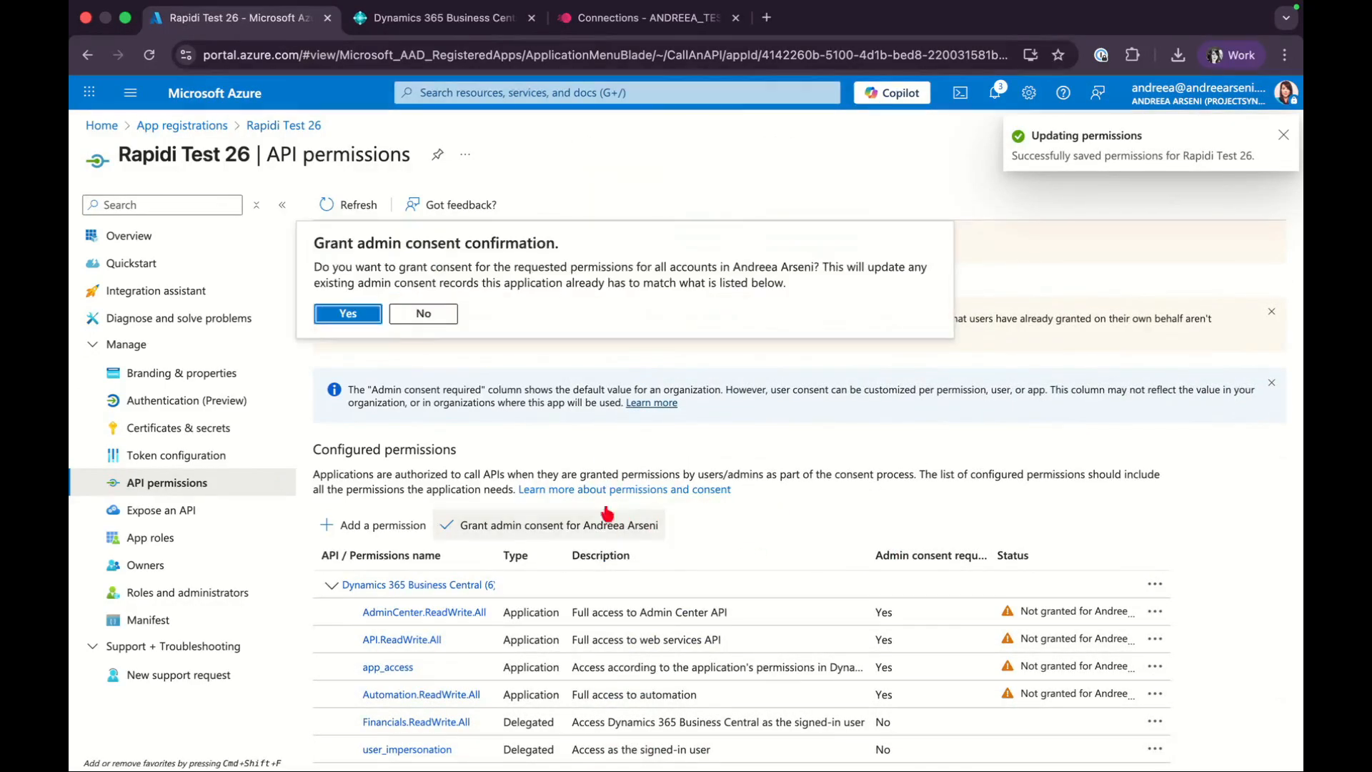
click(350, 314)
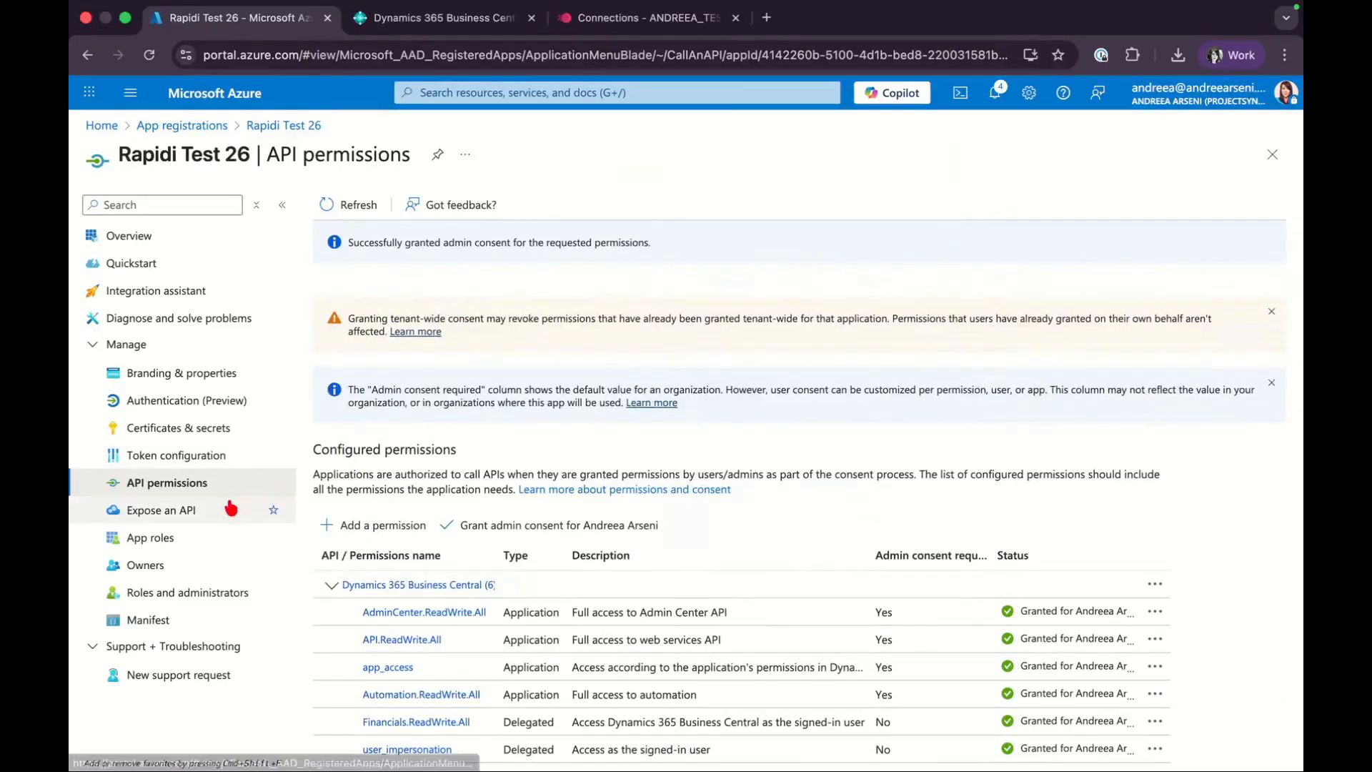
Create a client secret described as "Demo Id" that expires in 545 days (18 months), and copy its value.
click(206, 429)
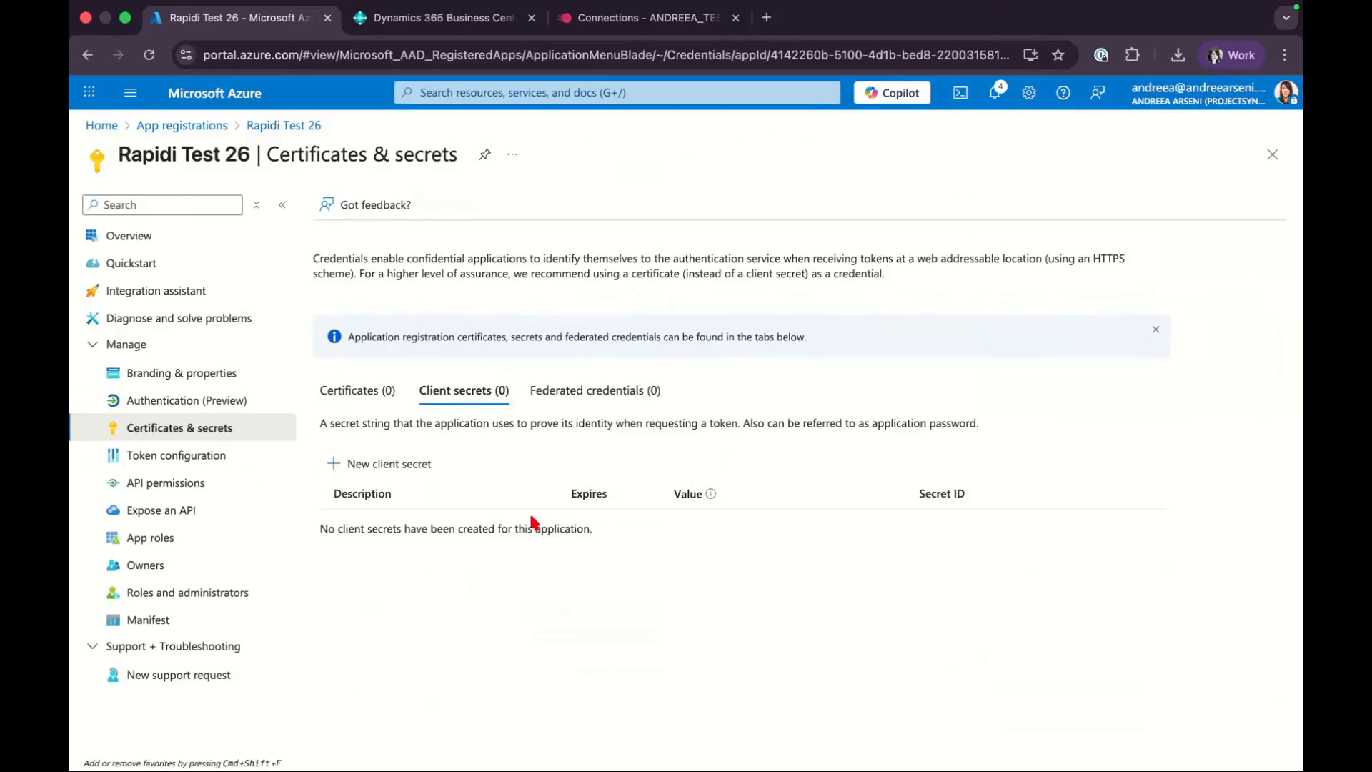
click(380, 466)
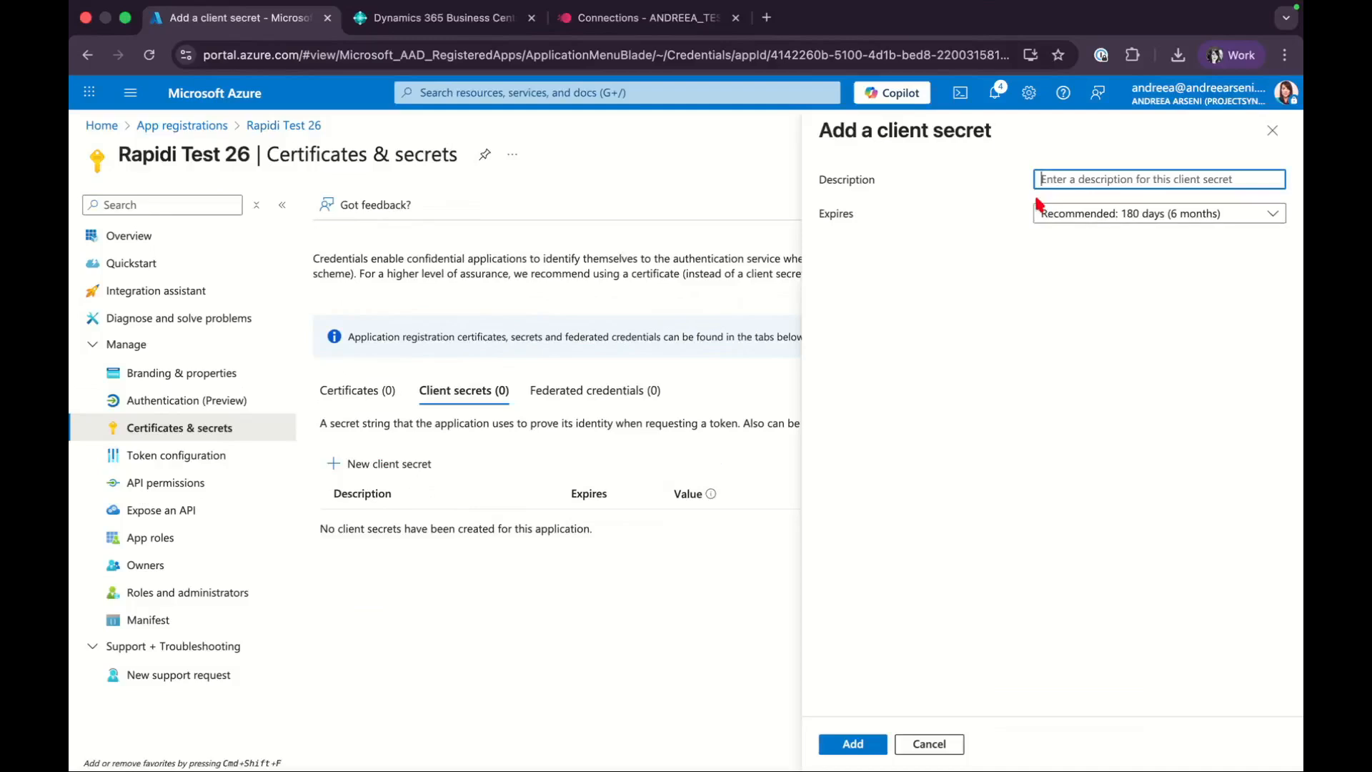
text(Demo)
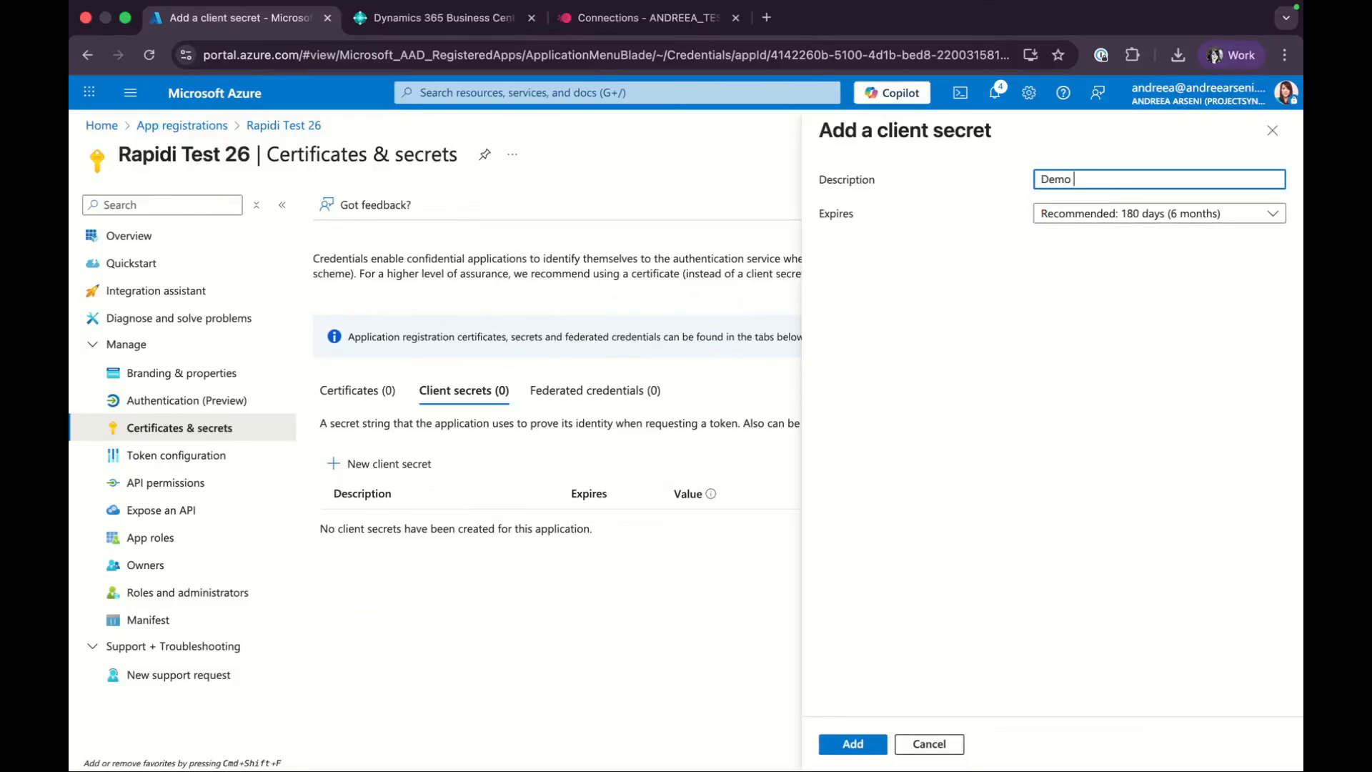
text( Id)
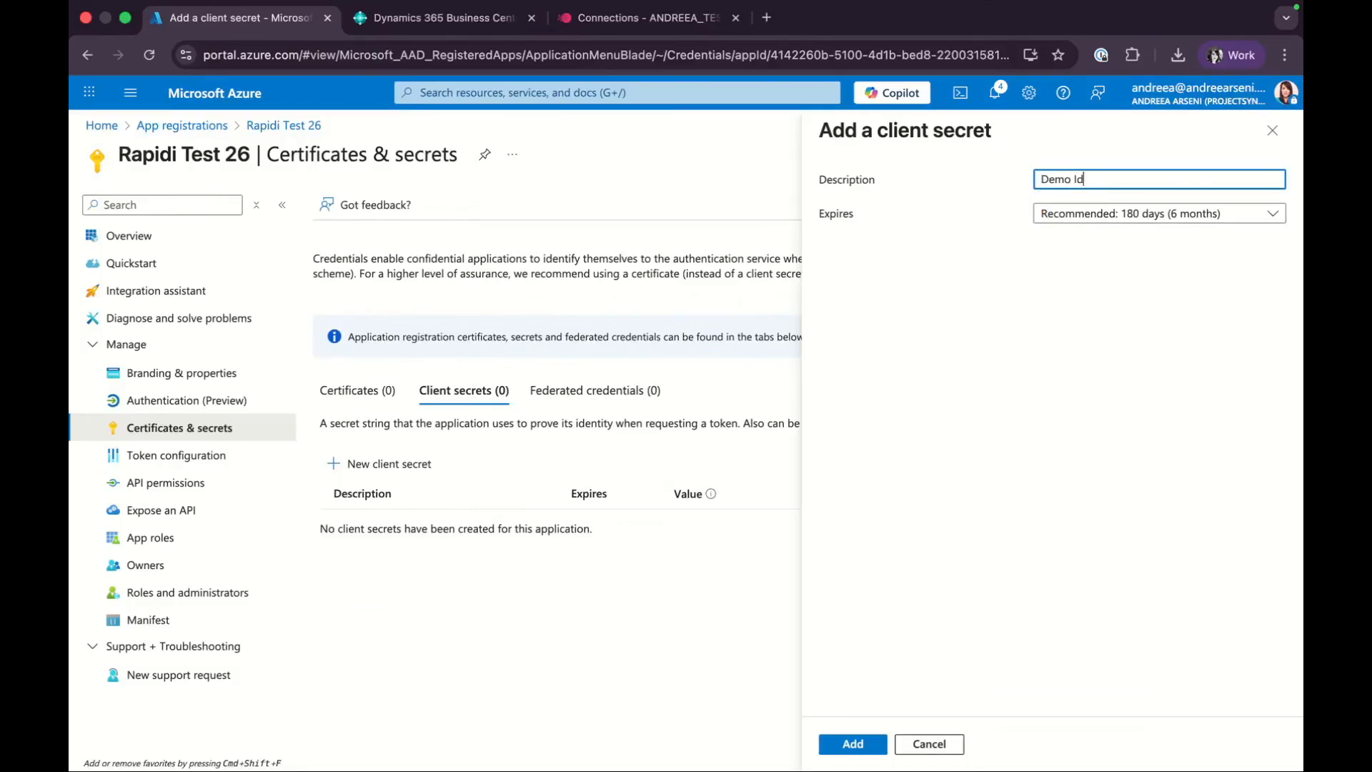
click(1057, 222)
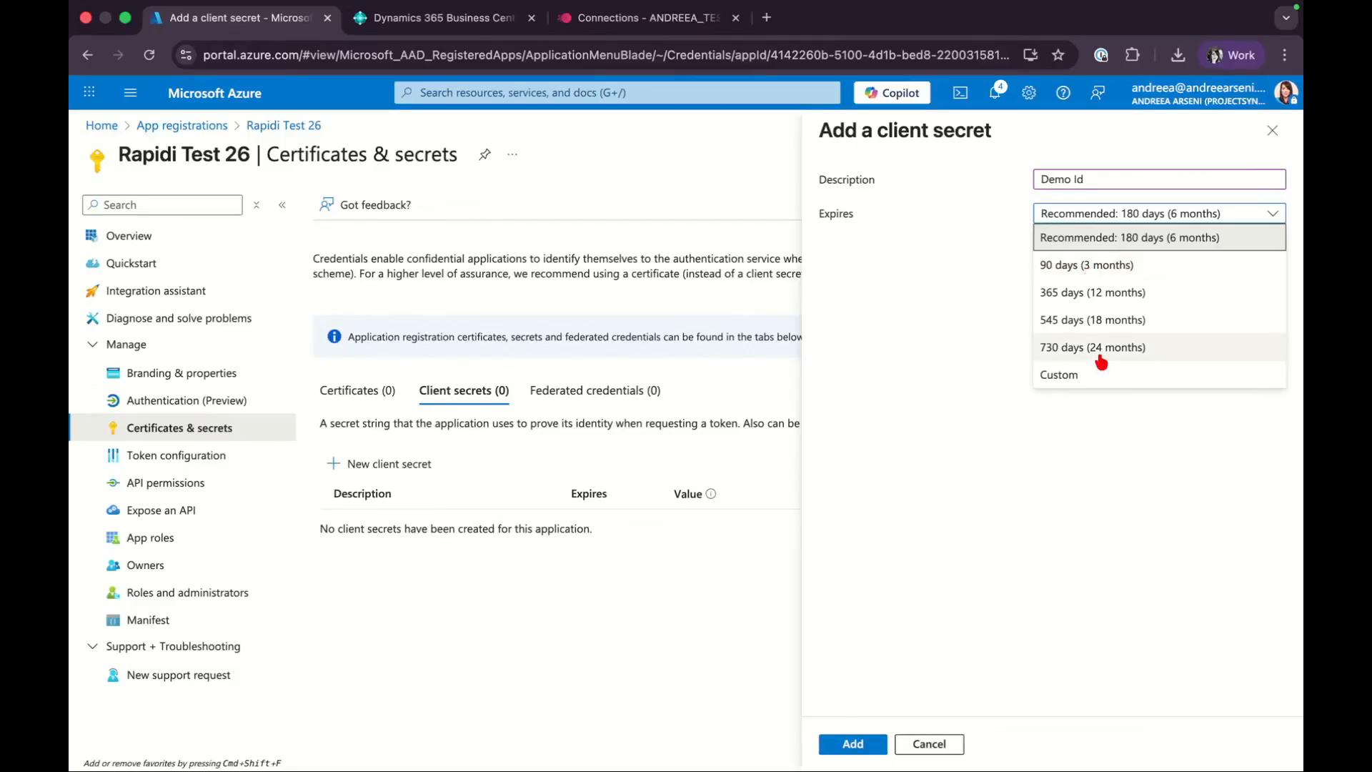
click(1125, 326)
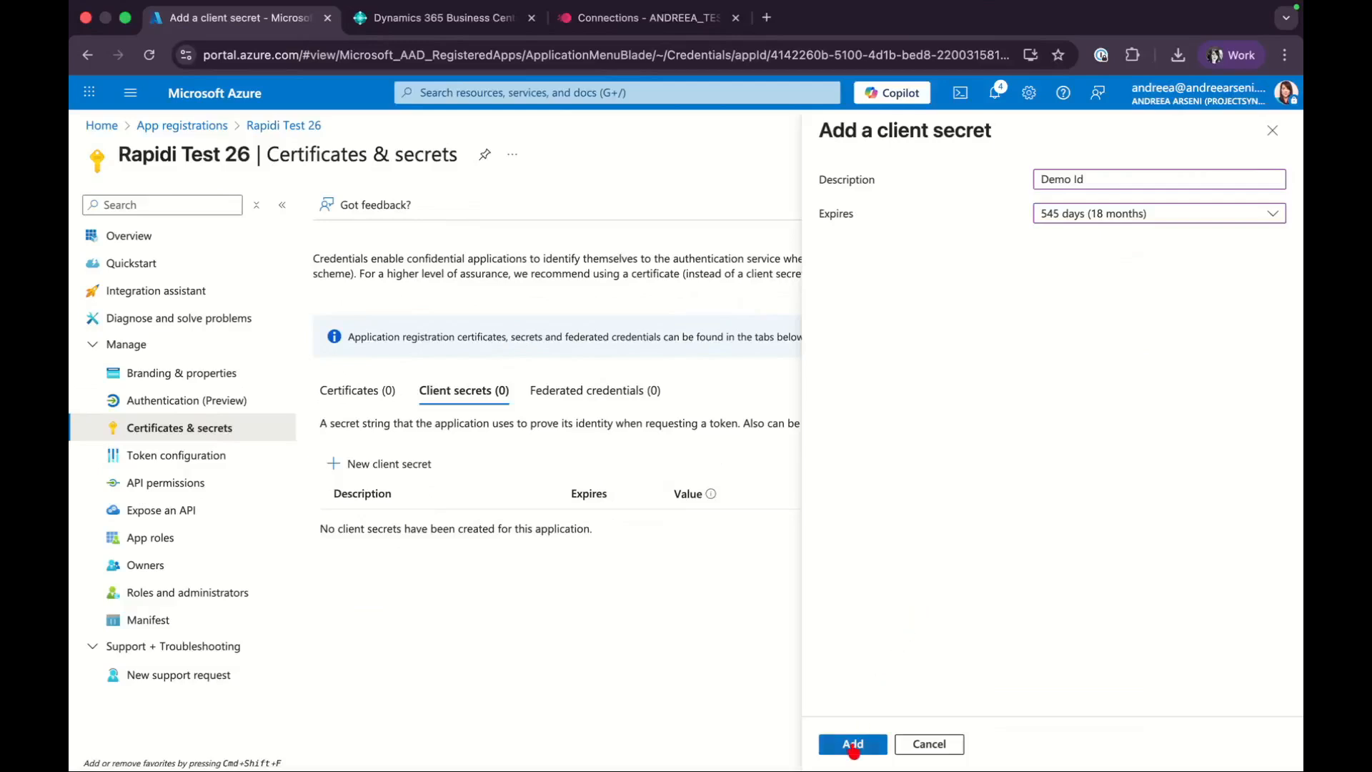
click(851, 745)
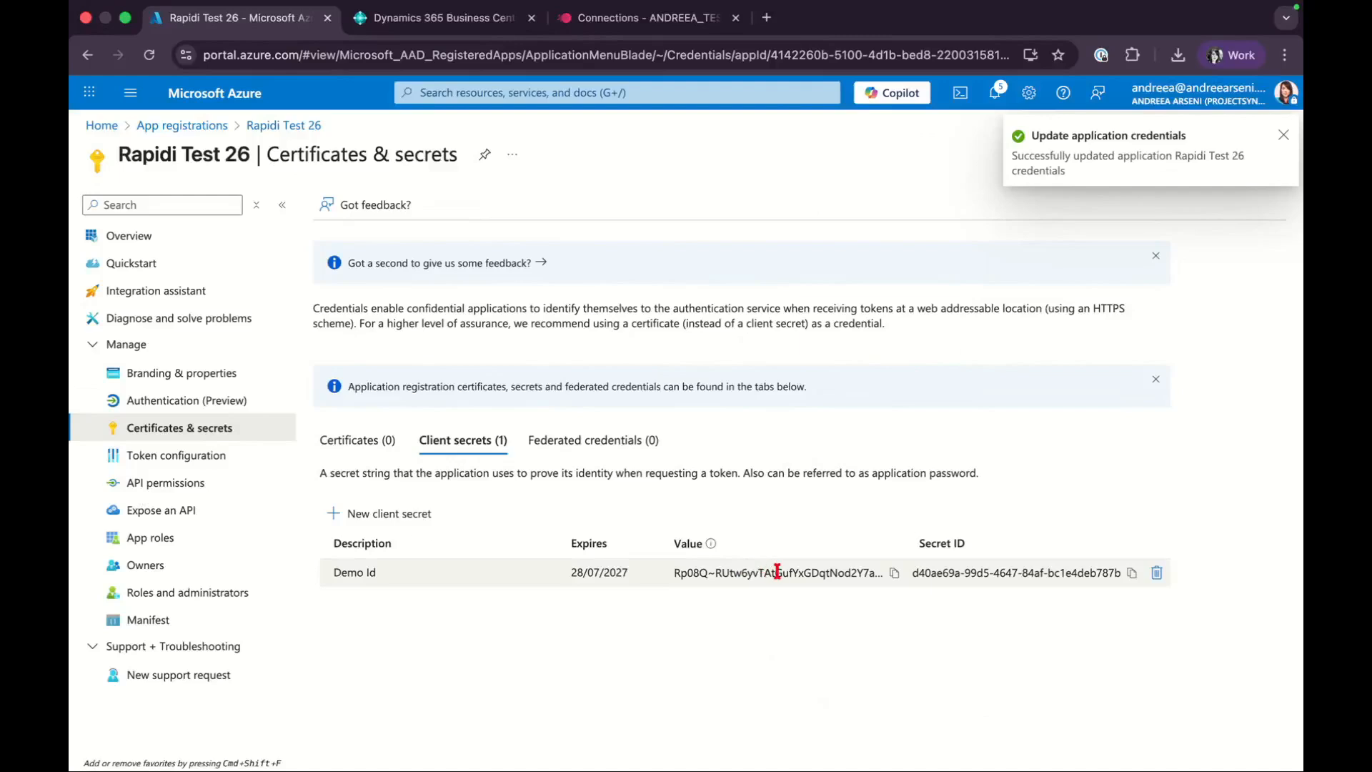
click(895, 574)
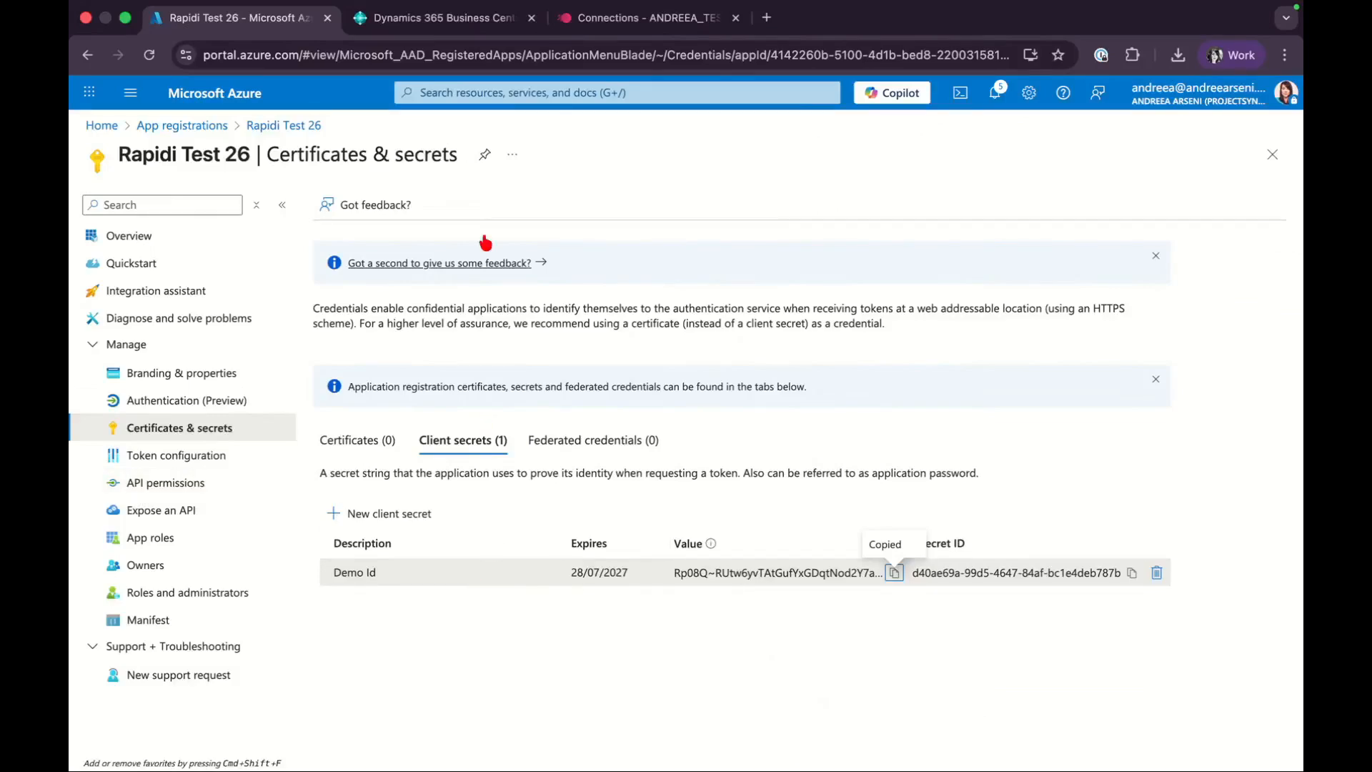
Switch to Business Central, find the Microsoft Entra Applications page by searching for "entra", and create a new application card.
click(444, 28)
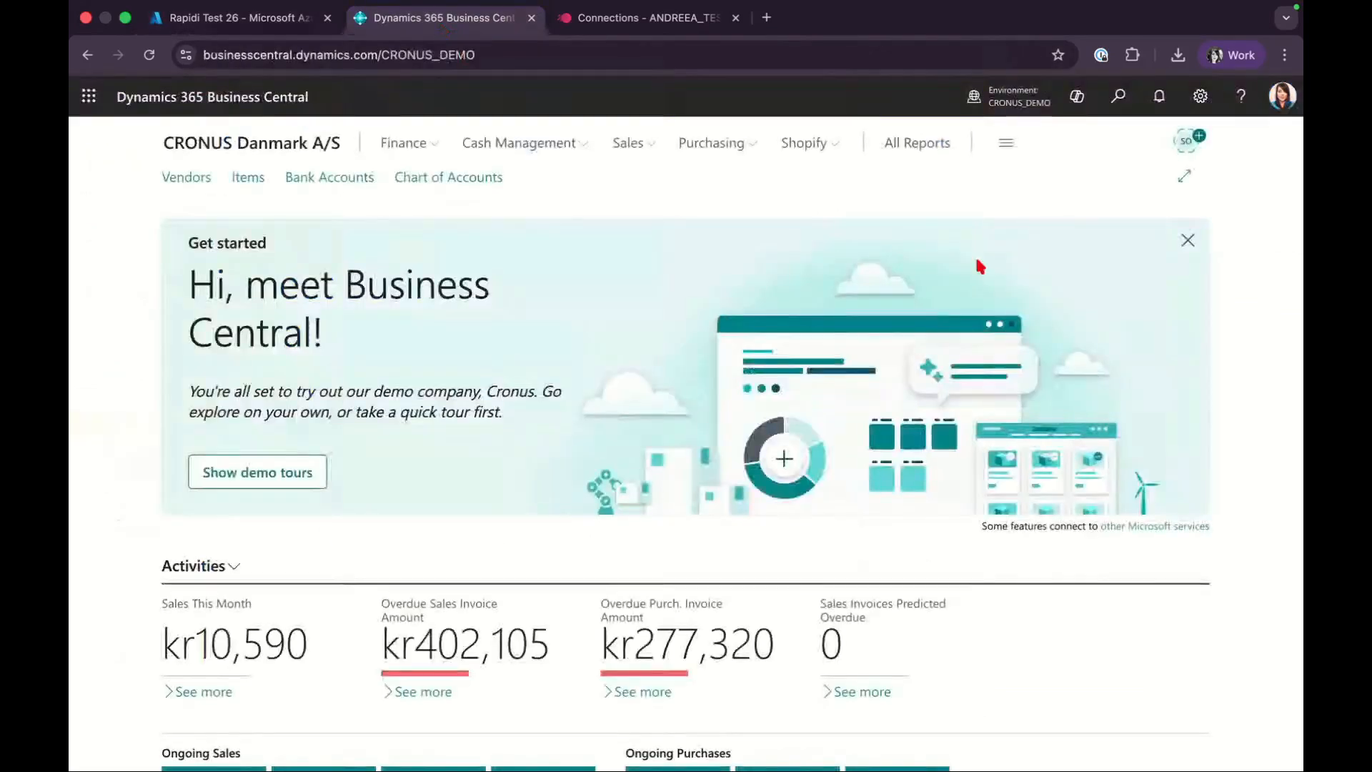
click(1119, 98)
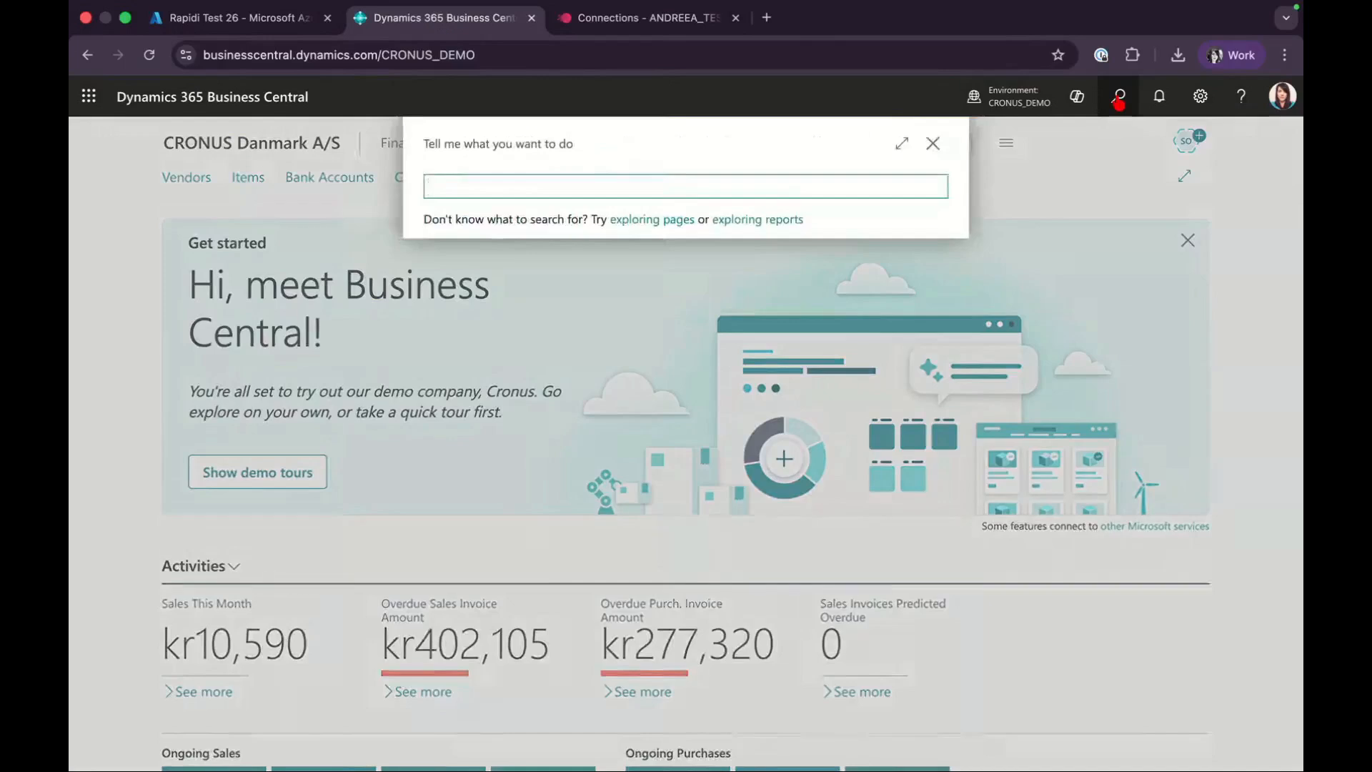
text(entra)
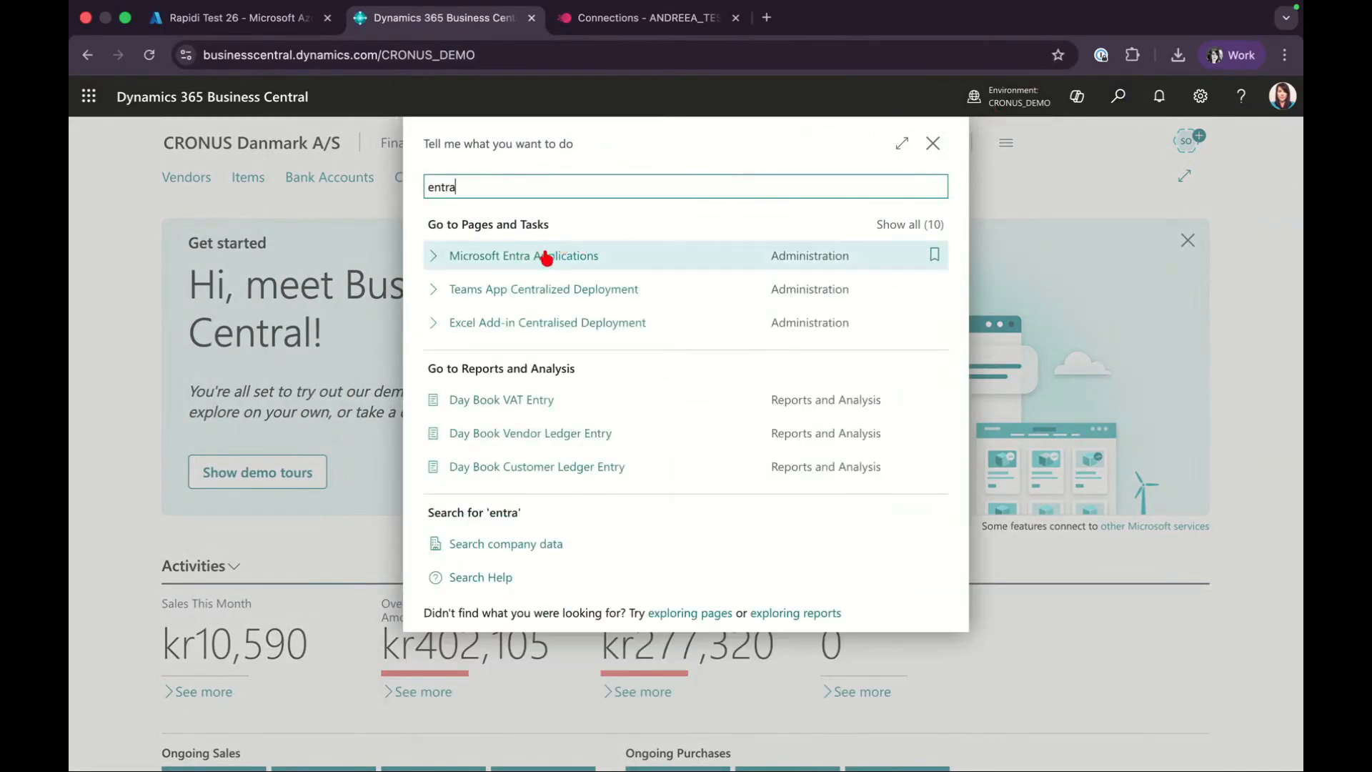
click(547, 256)
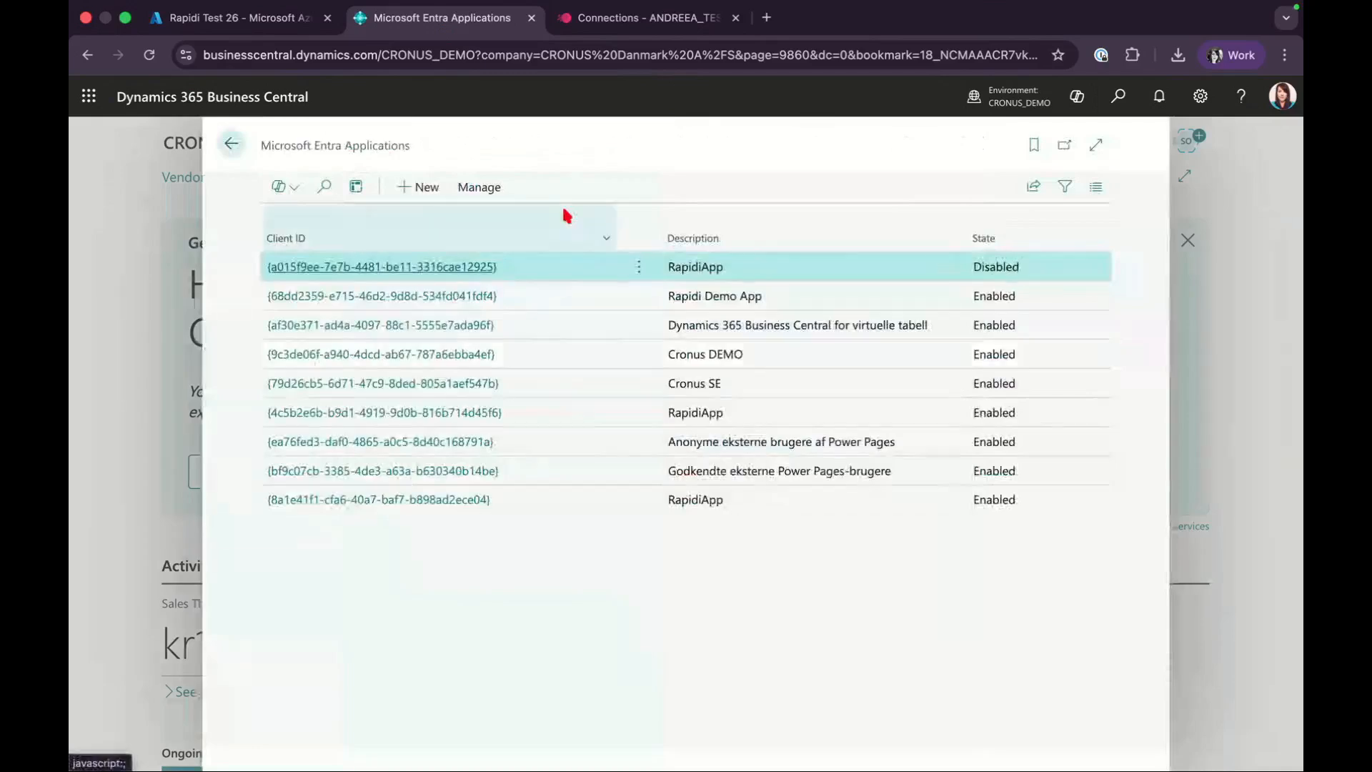
click(418, 189)
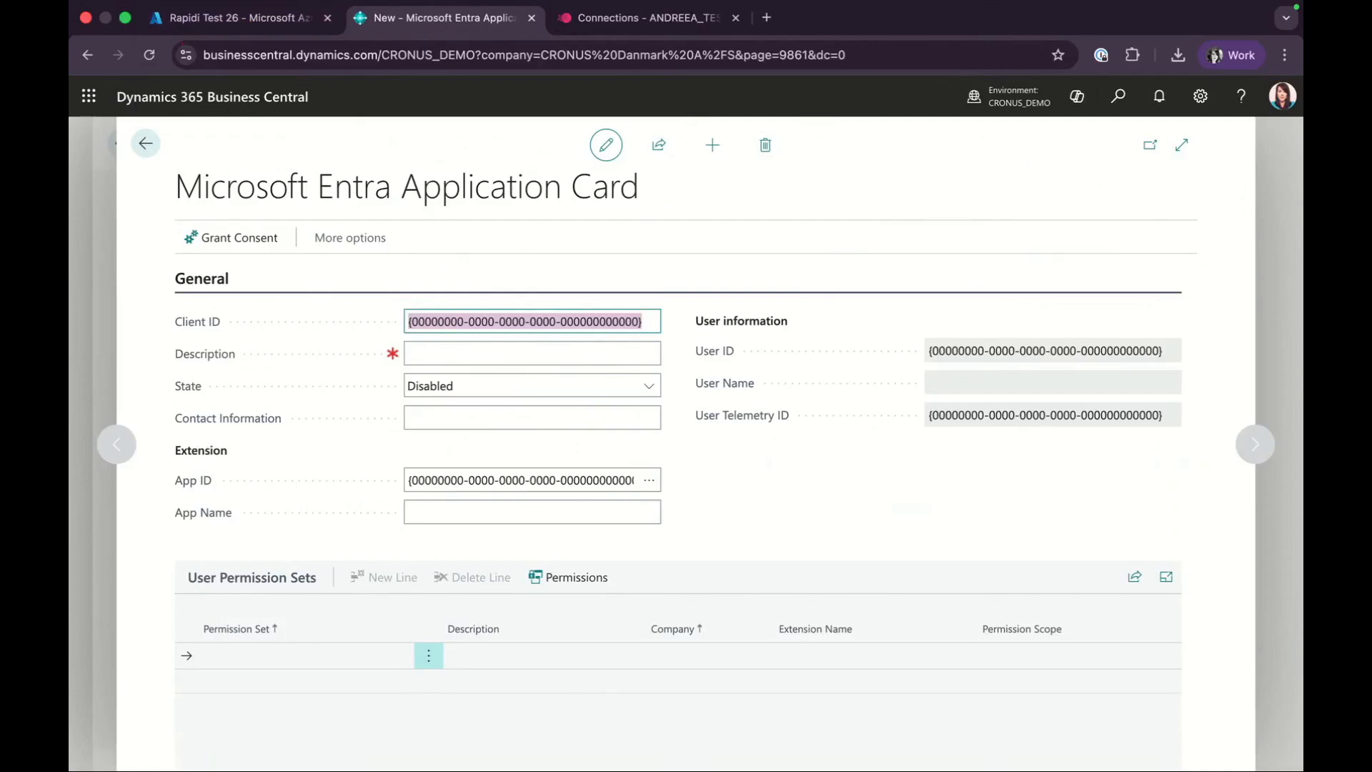
Copy the Application (client) ID from the Azure app's overview and paste it as the Client ID on the Business Central application card.
key(super+Tab)
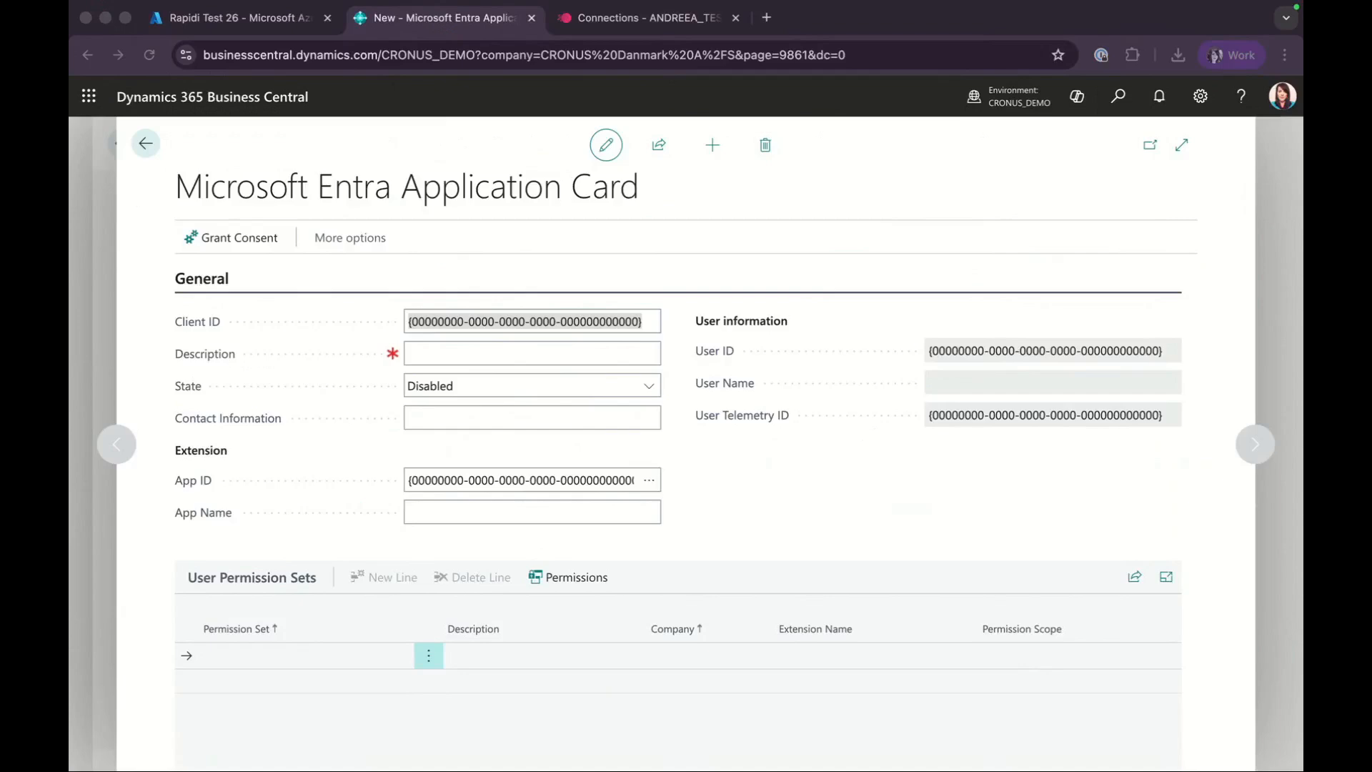
click(234, 24)
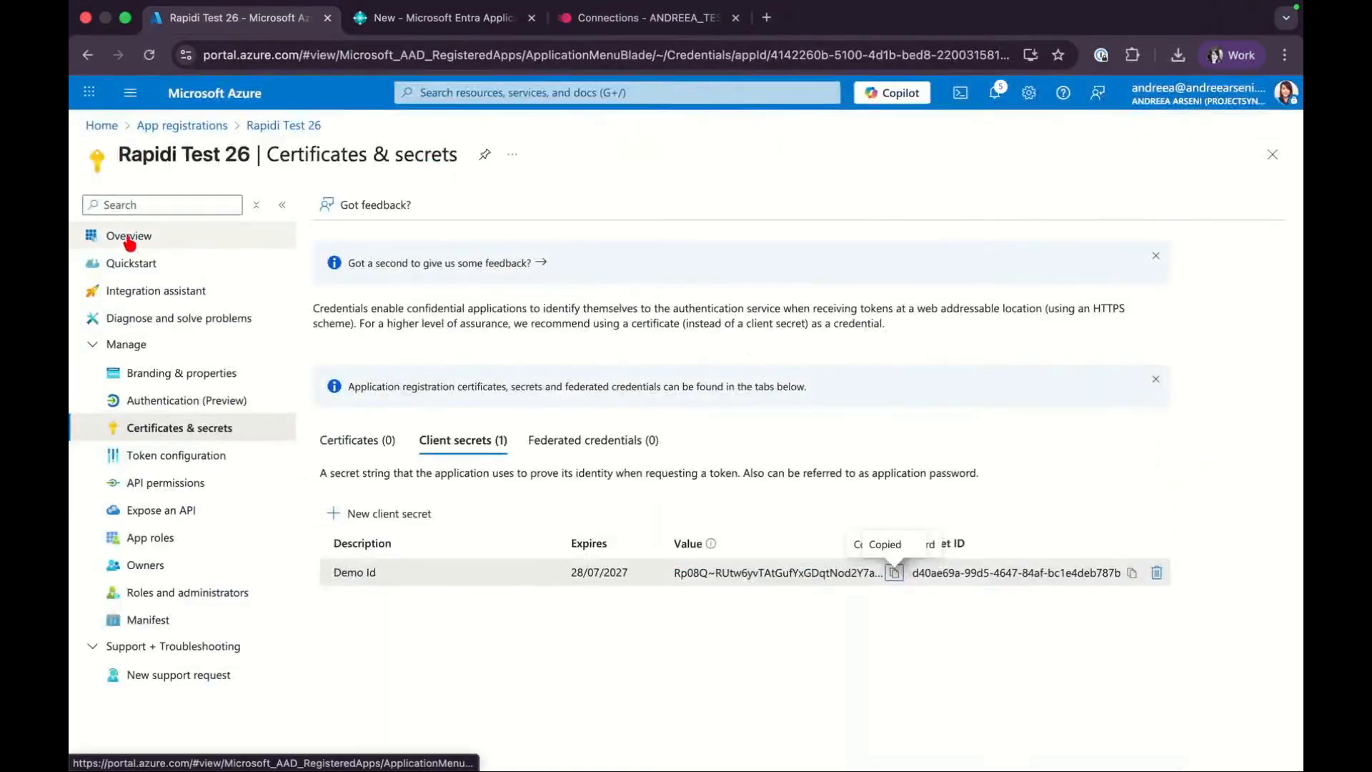
click(159, 240)
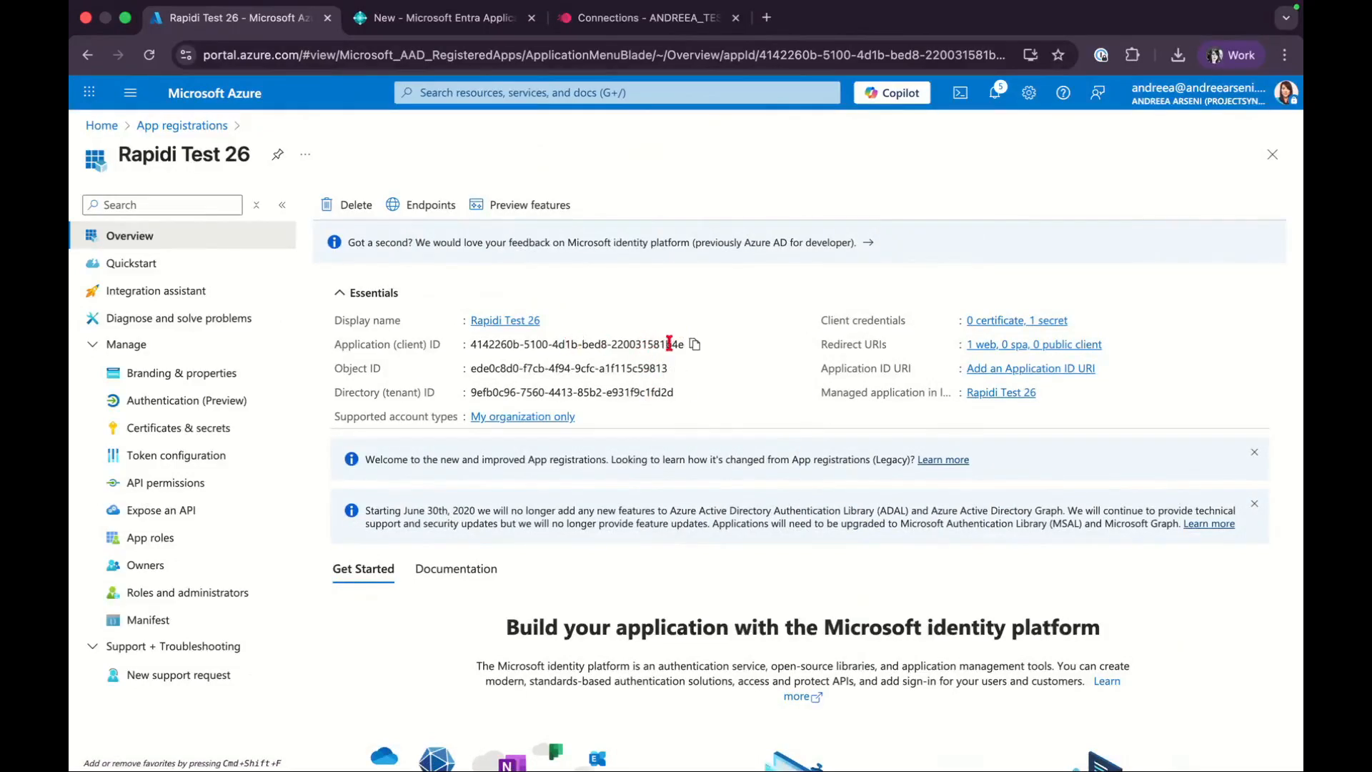
click(695, 345)
click(449, 27)
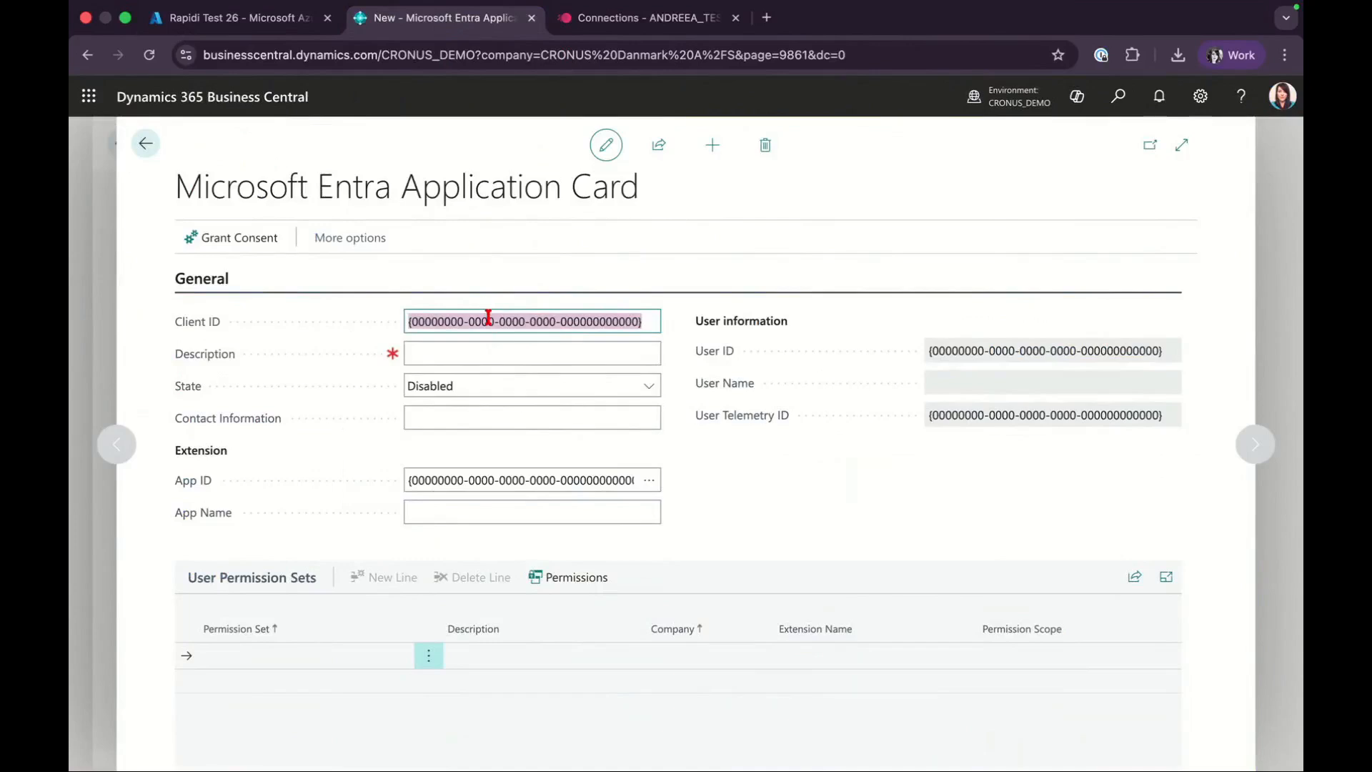
key(super+v)
Describe the application as "Rapidi Test 26", set its state to Enabled, and approve creating its user.
click(461, 352)
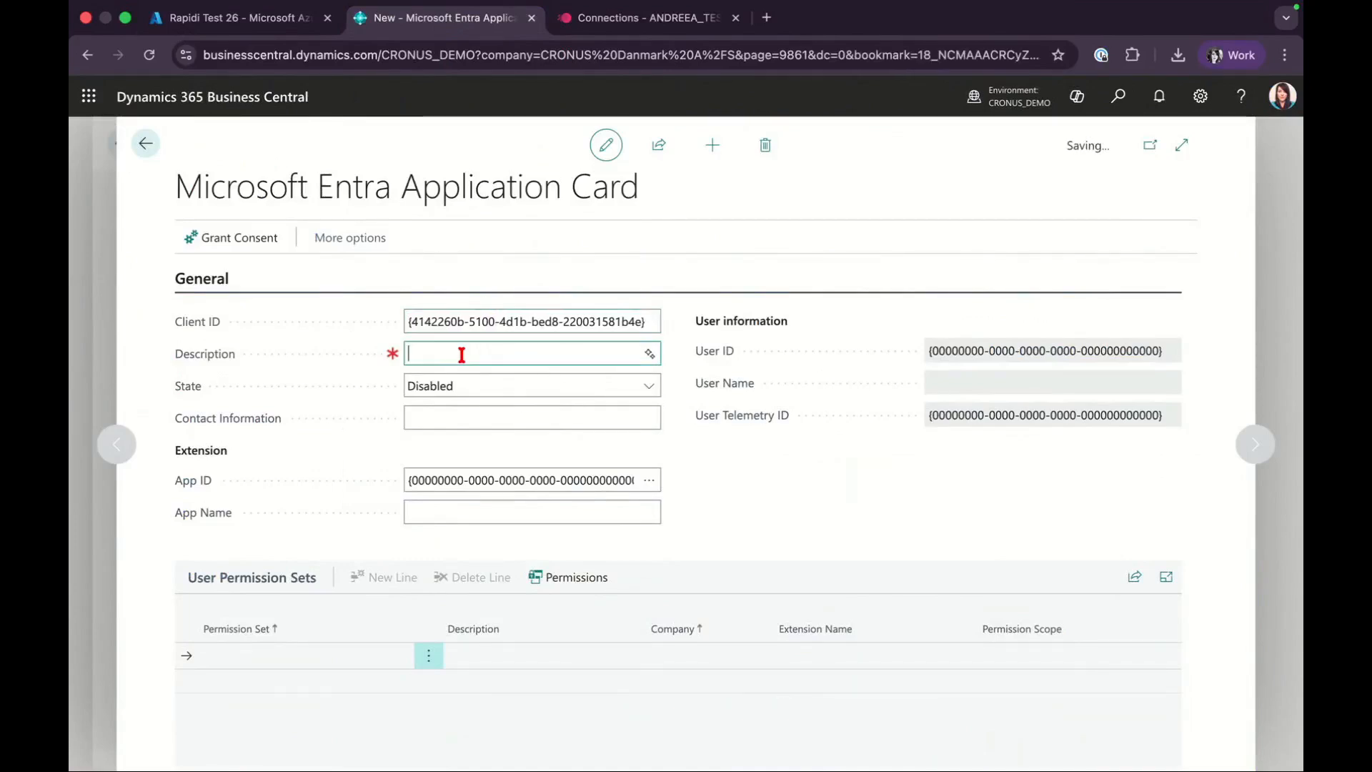
text(Rapid)
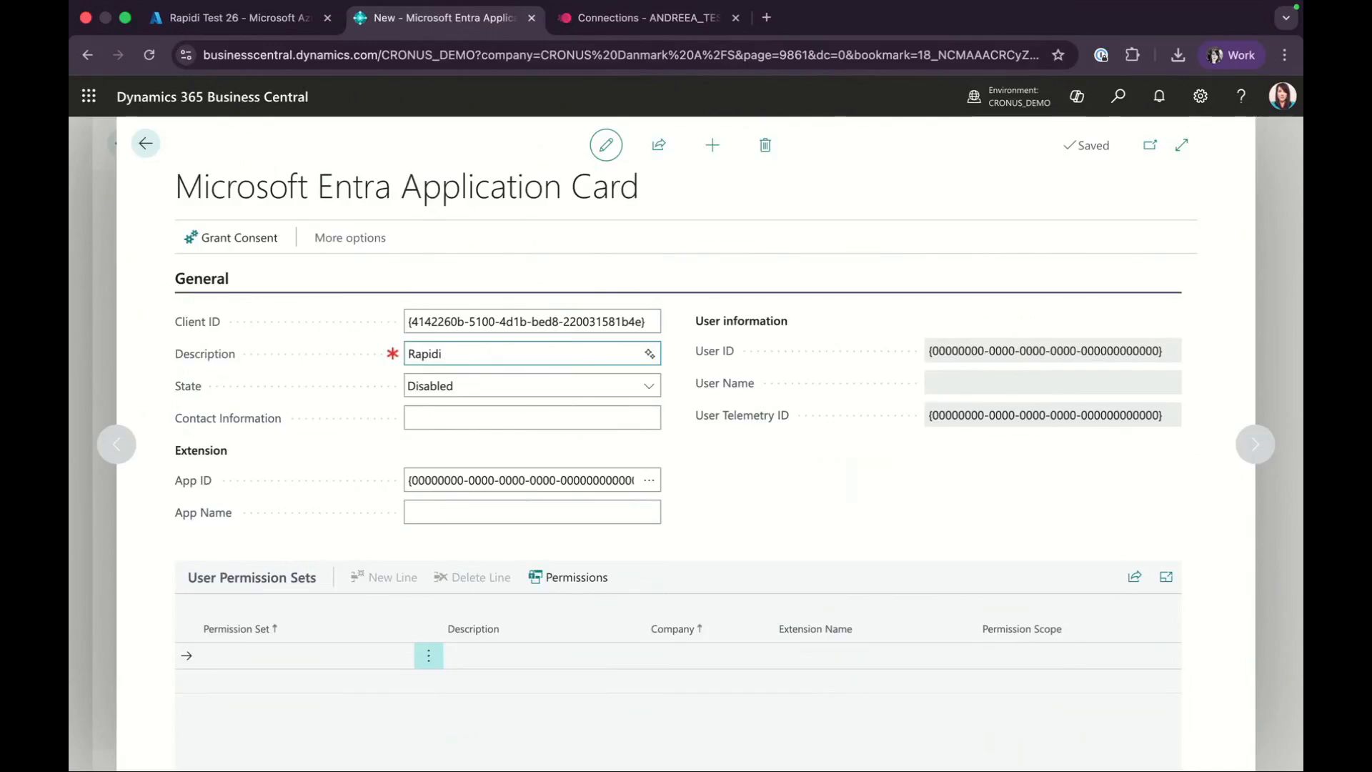
text(i Test 26)
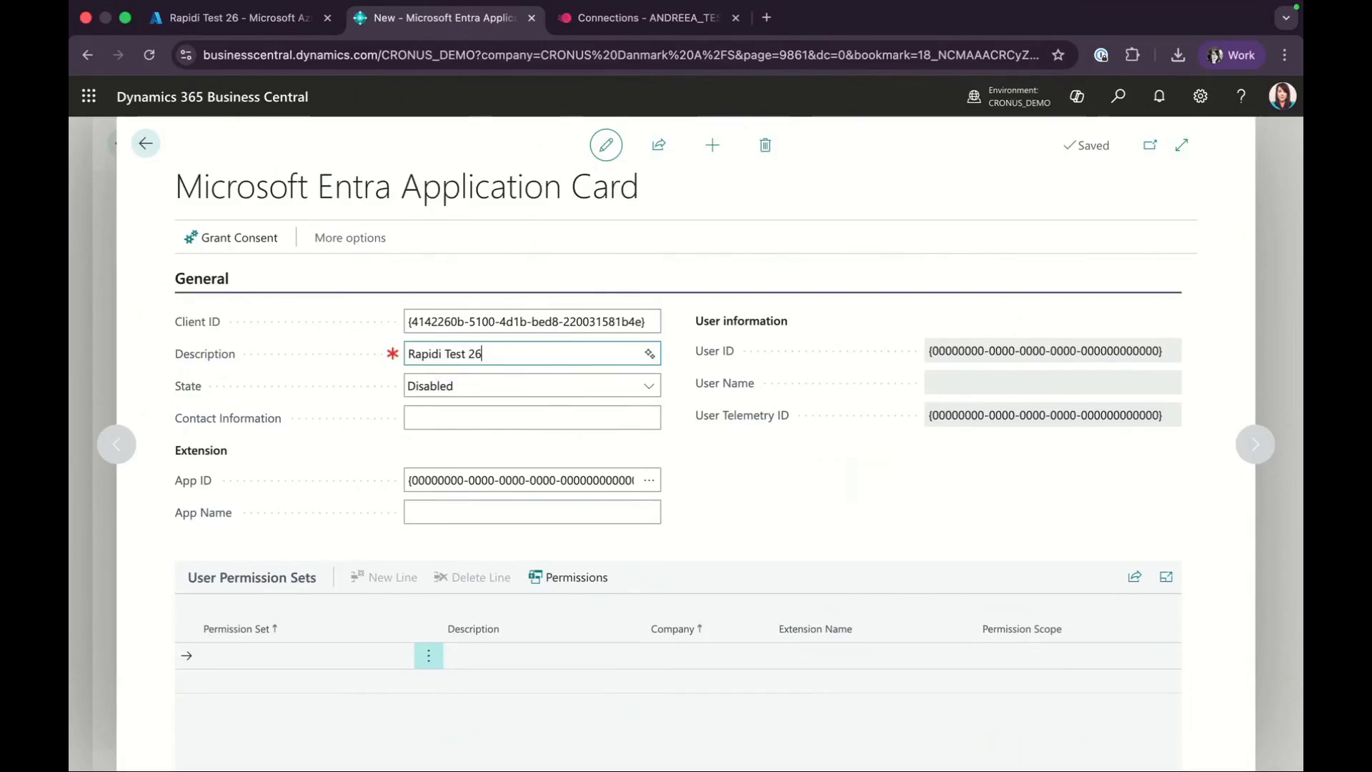
click(651, 387)
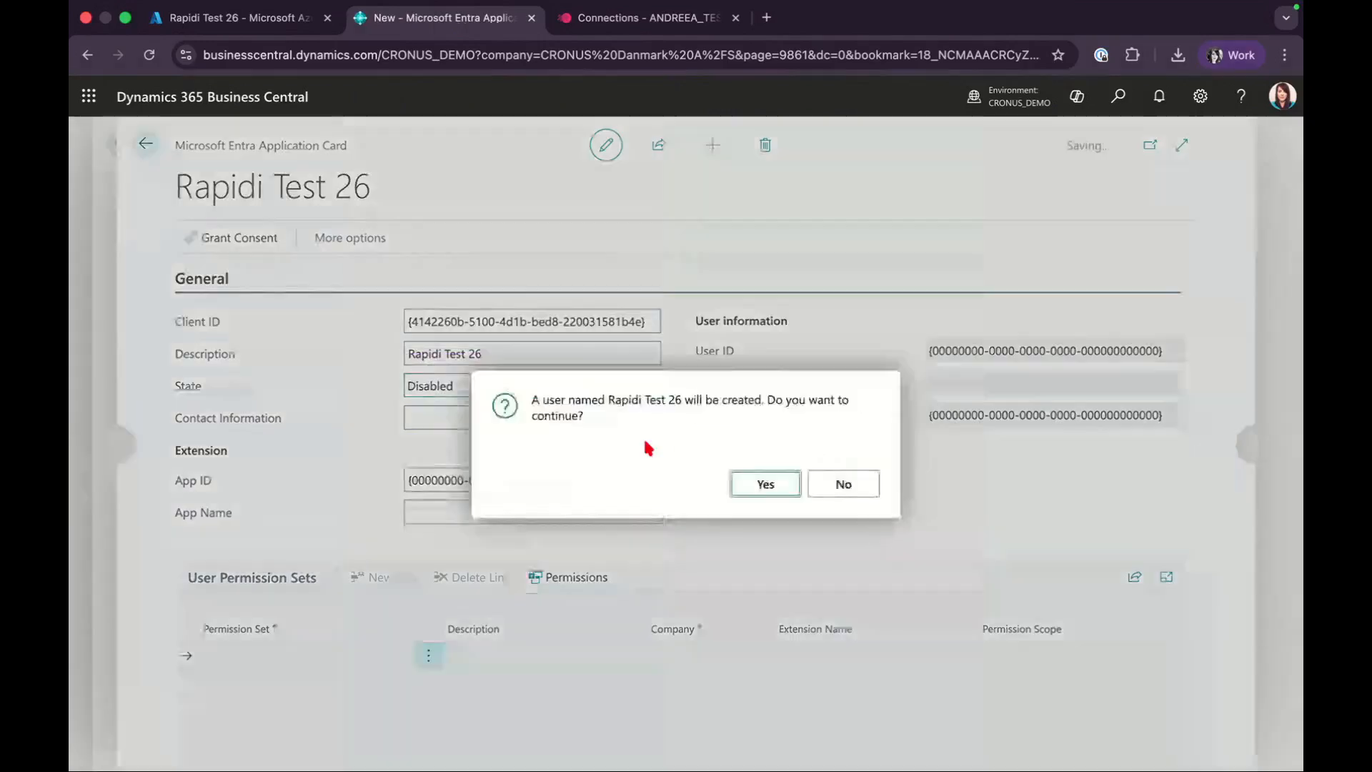
click(754, 489)
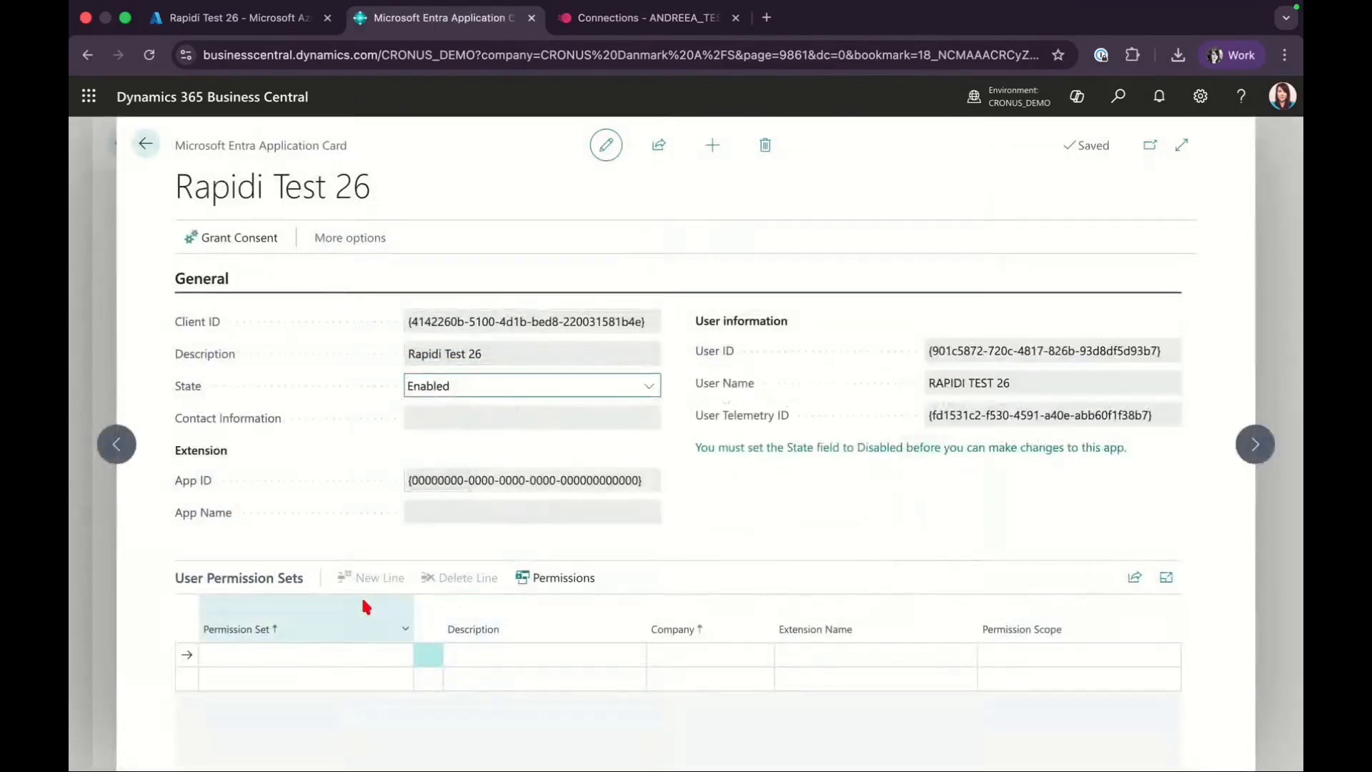
Assign the D365 AUTOMATION permission set to the application, finding it with the search text "automat".
mouse_move(364, 604)
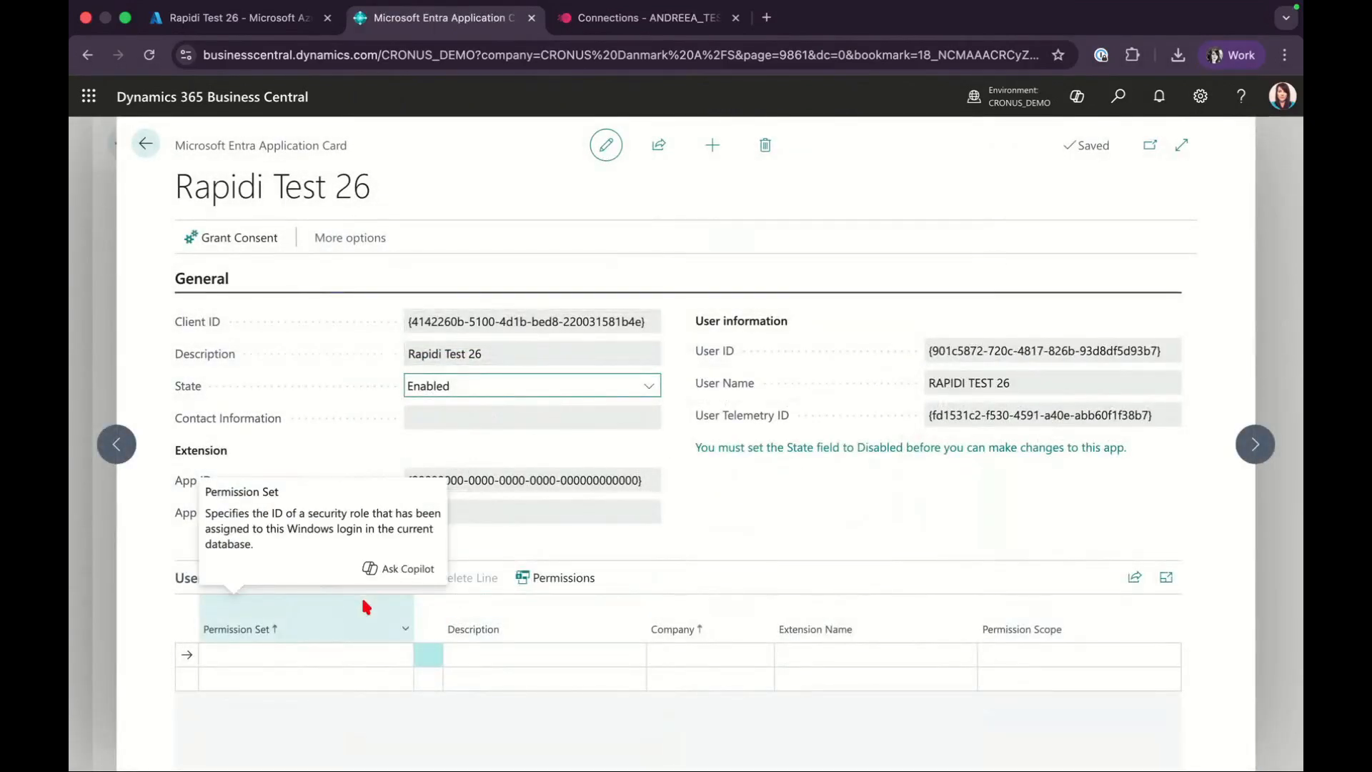
scroll(695, 486, down, 1)
click(389, 612)
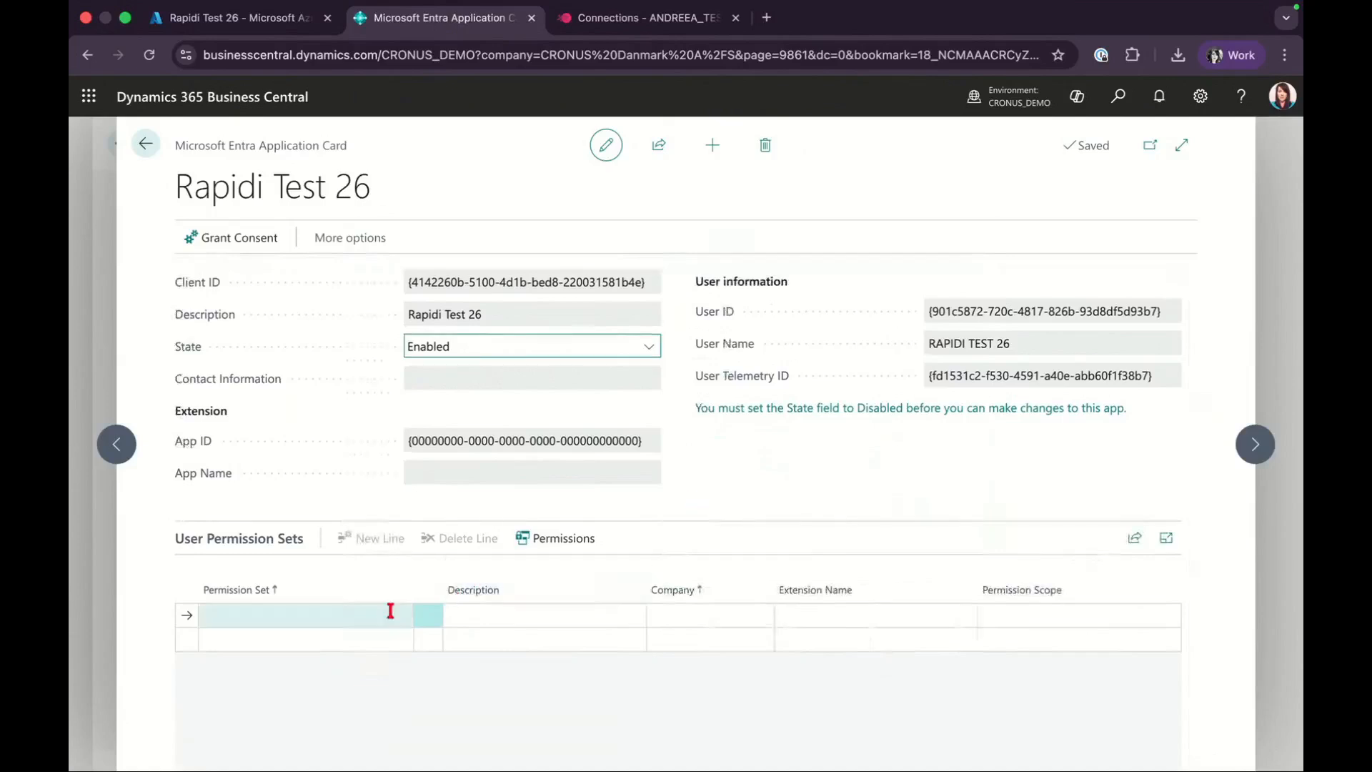
click(401, 616)
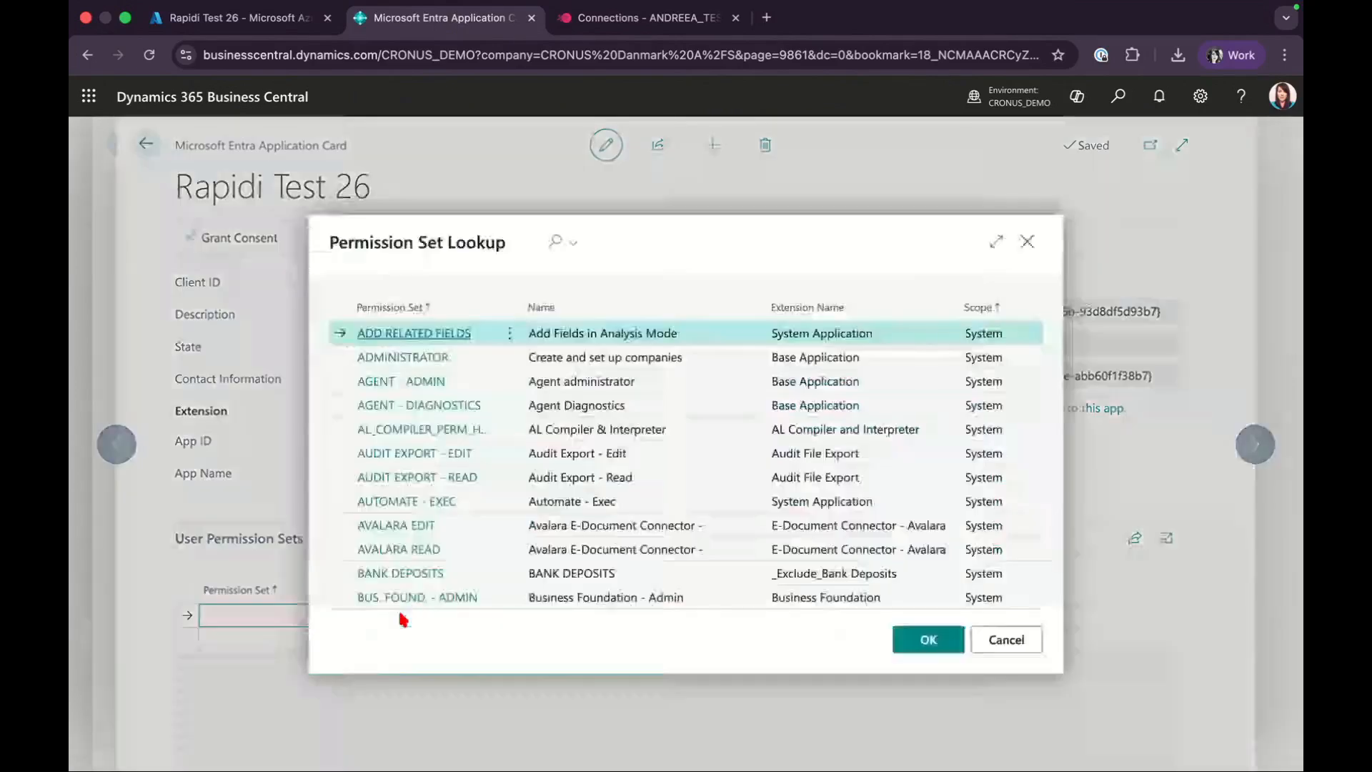
click(557, 243)
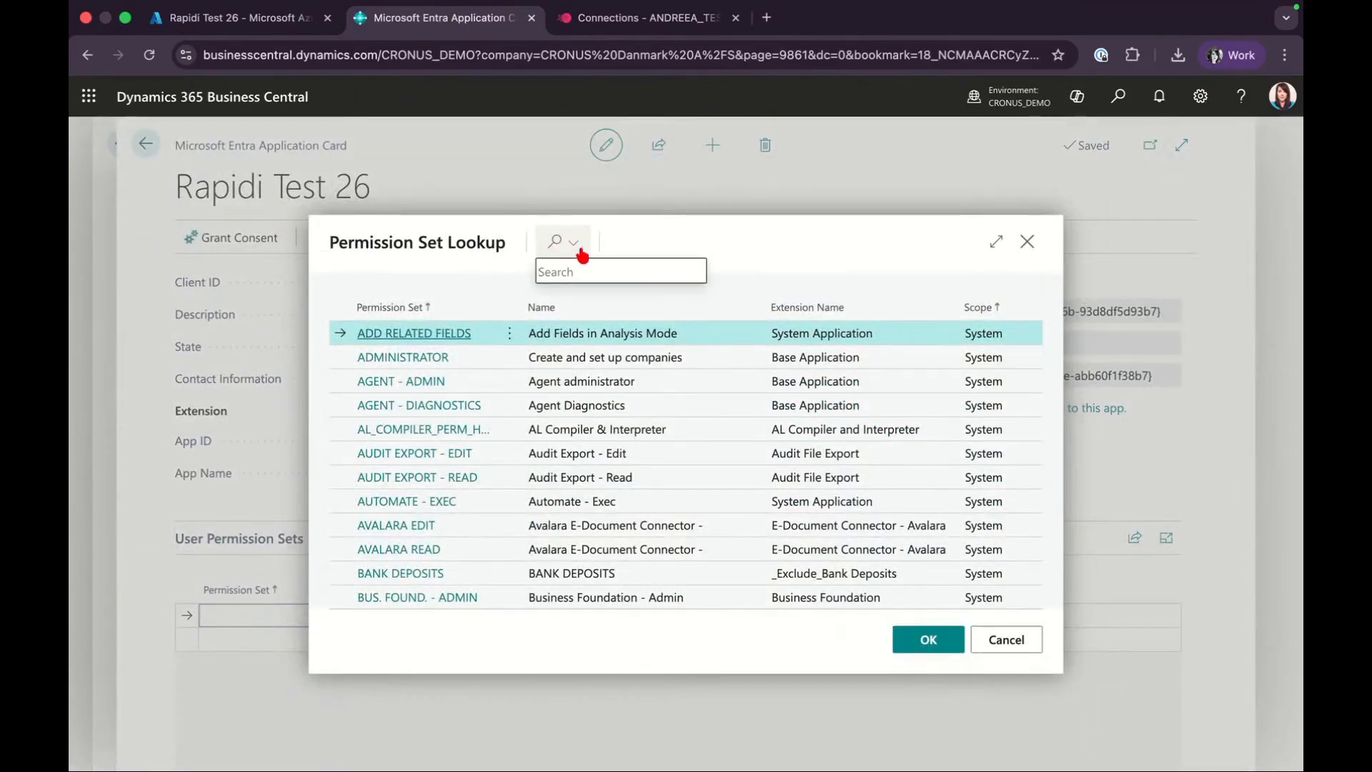
text(automat)
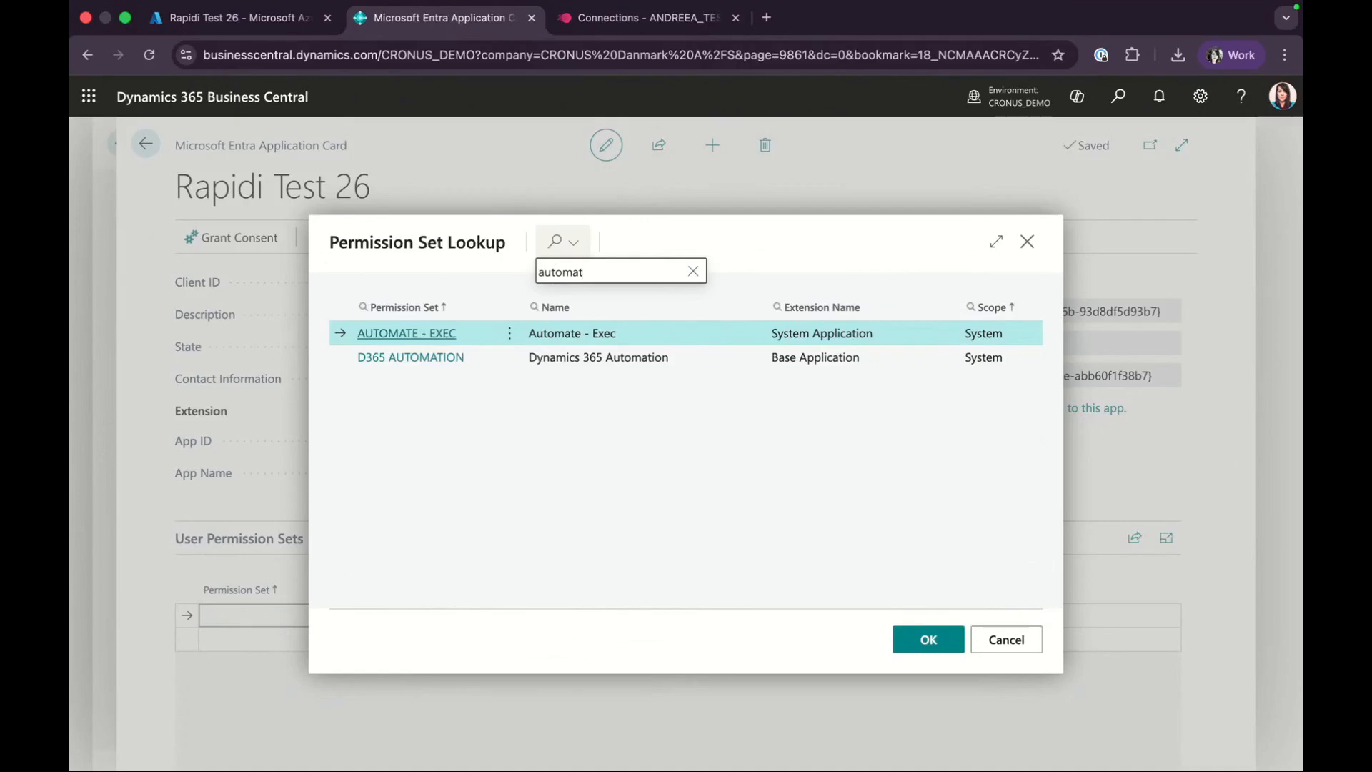
click(407, 360)
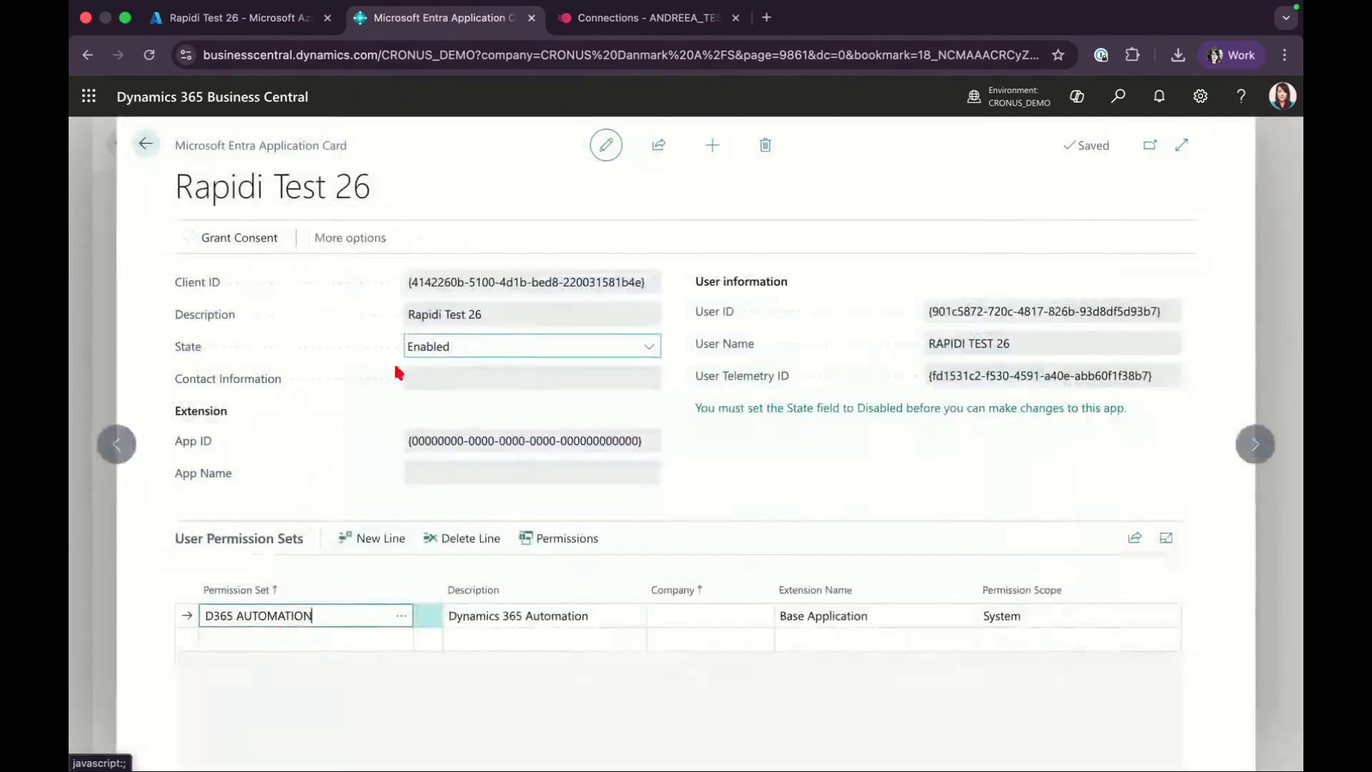
Add the ADMINISTRATOR permission set on the next line of the user permission sets, searching for "admin".
click(282, 640)
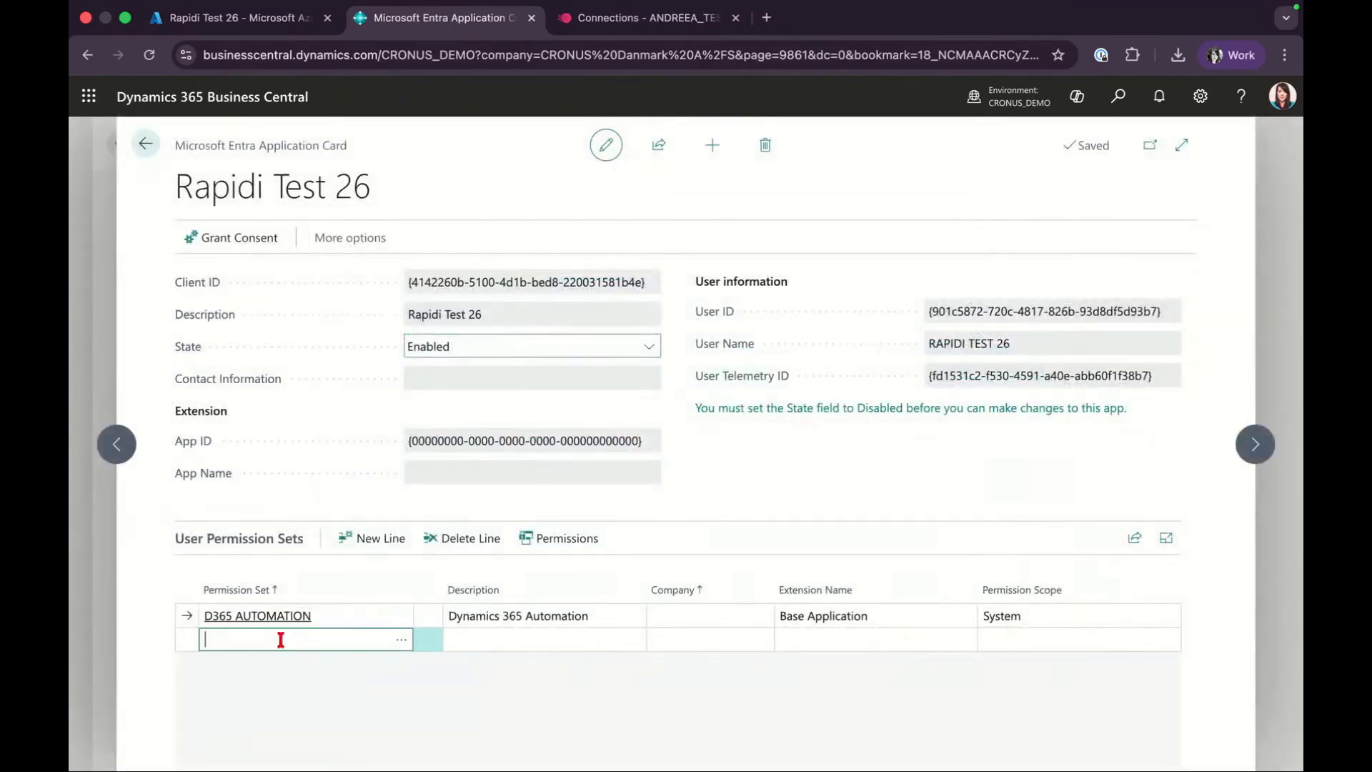
click(401, 641)
click(558, 245)
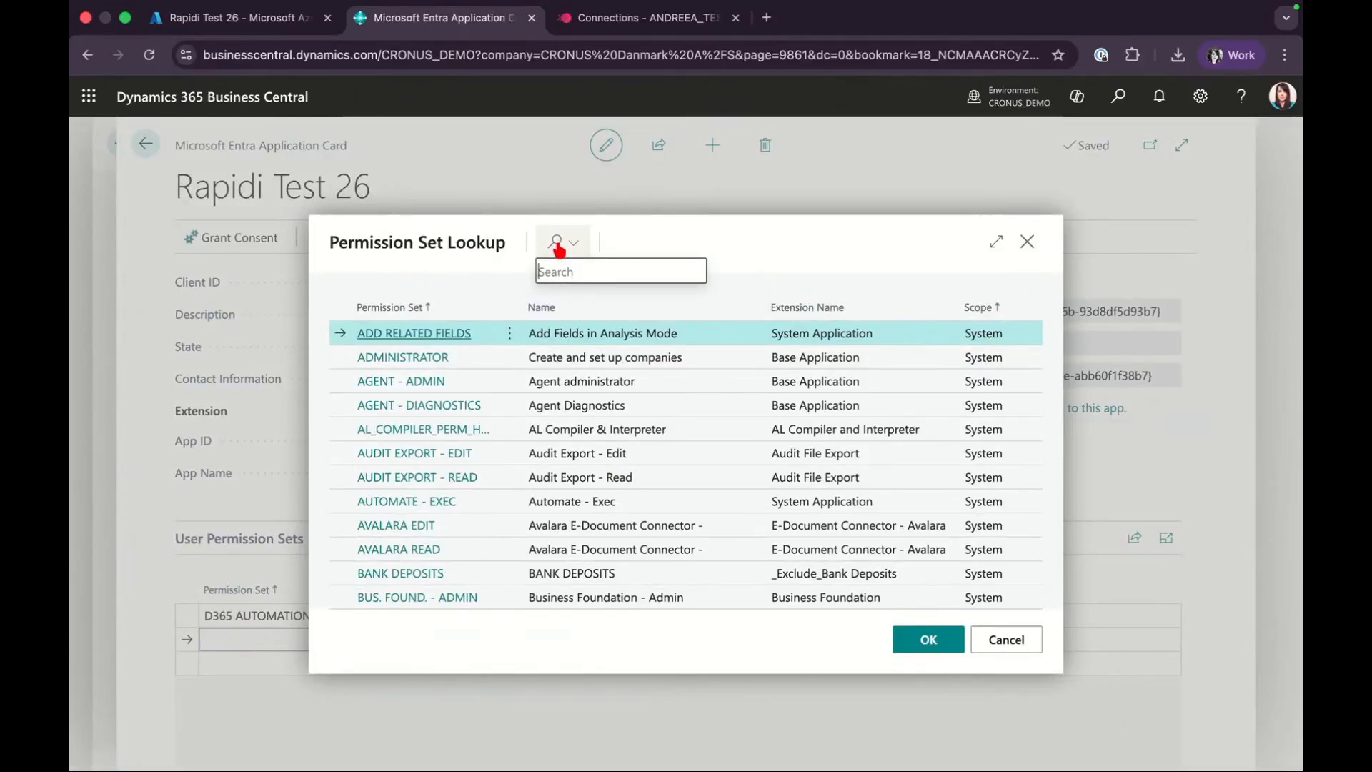
text(admin)
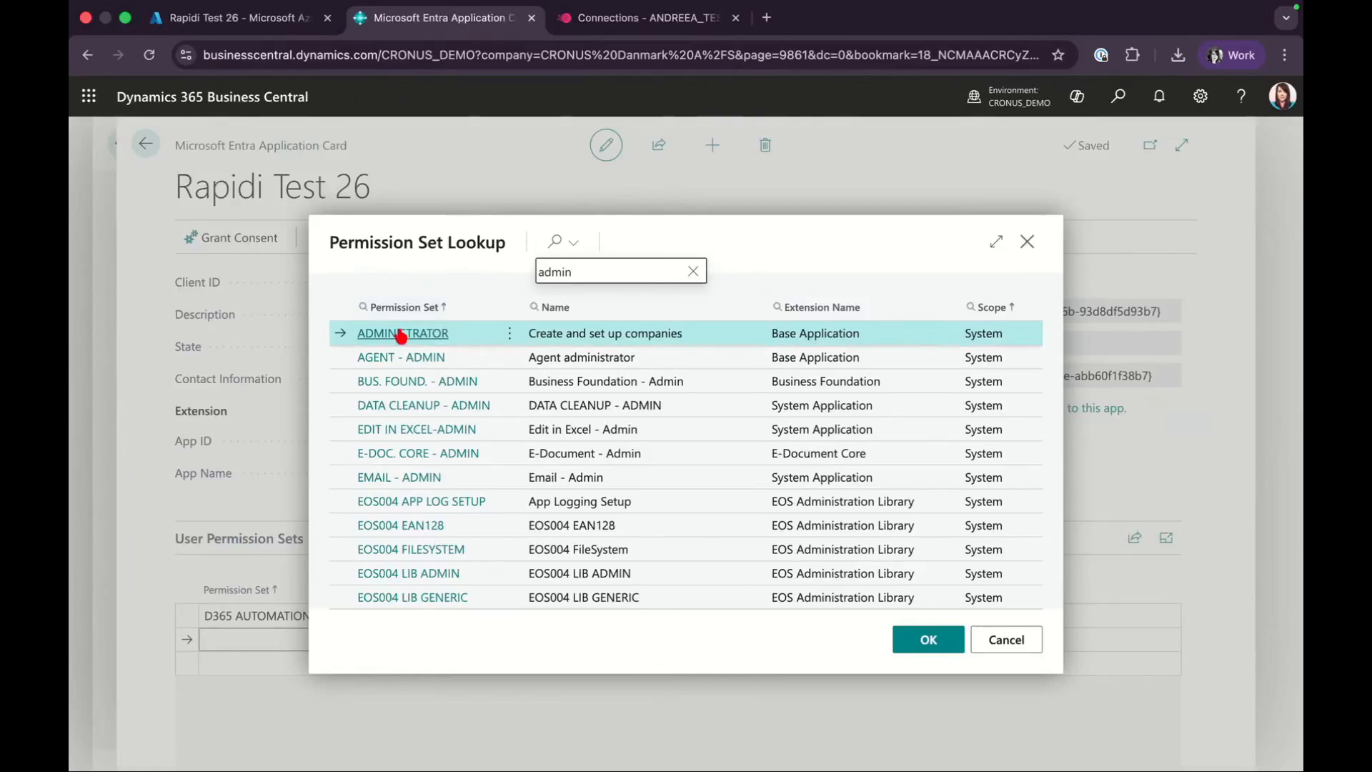
click(398, 334)
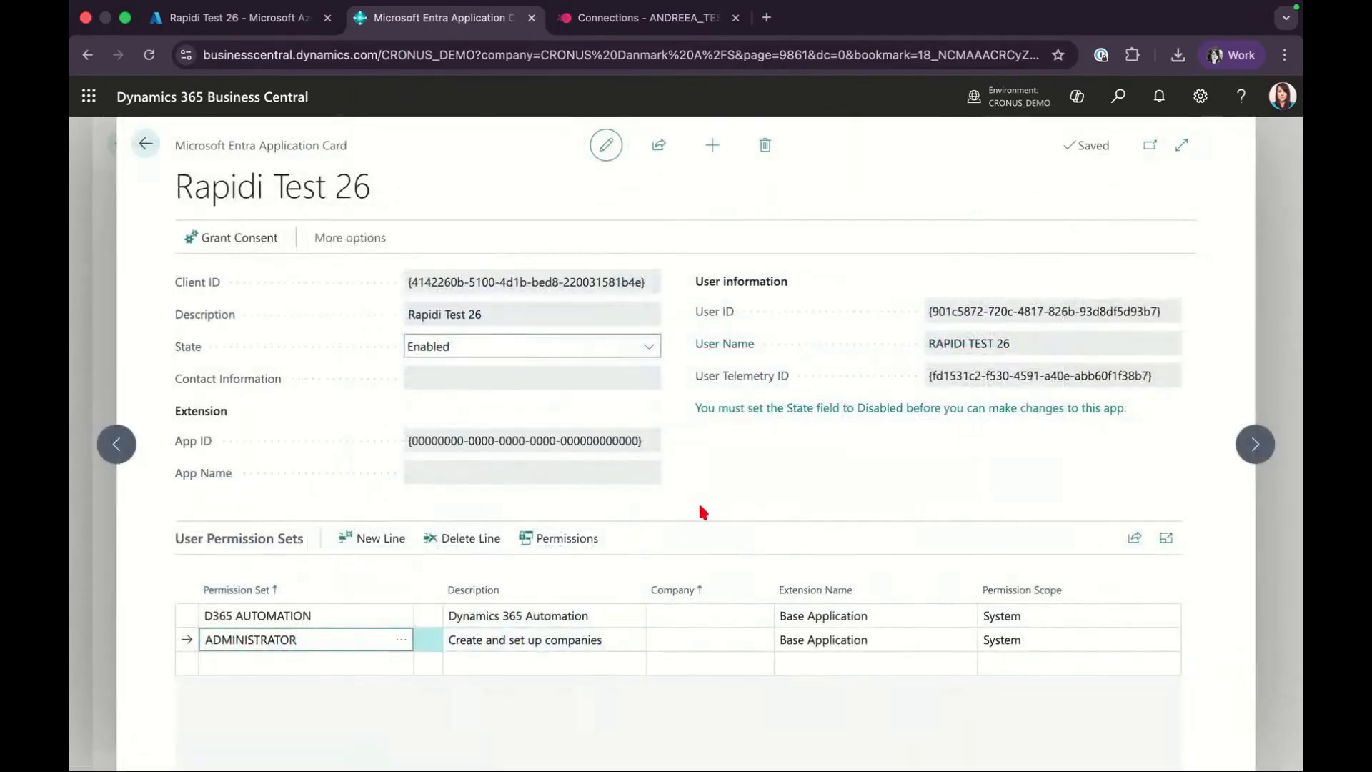
Add the EOS067 CDF USER permission set as the third user permission set, searching for "eos".
click(302, 663)
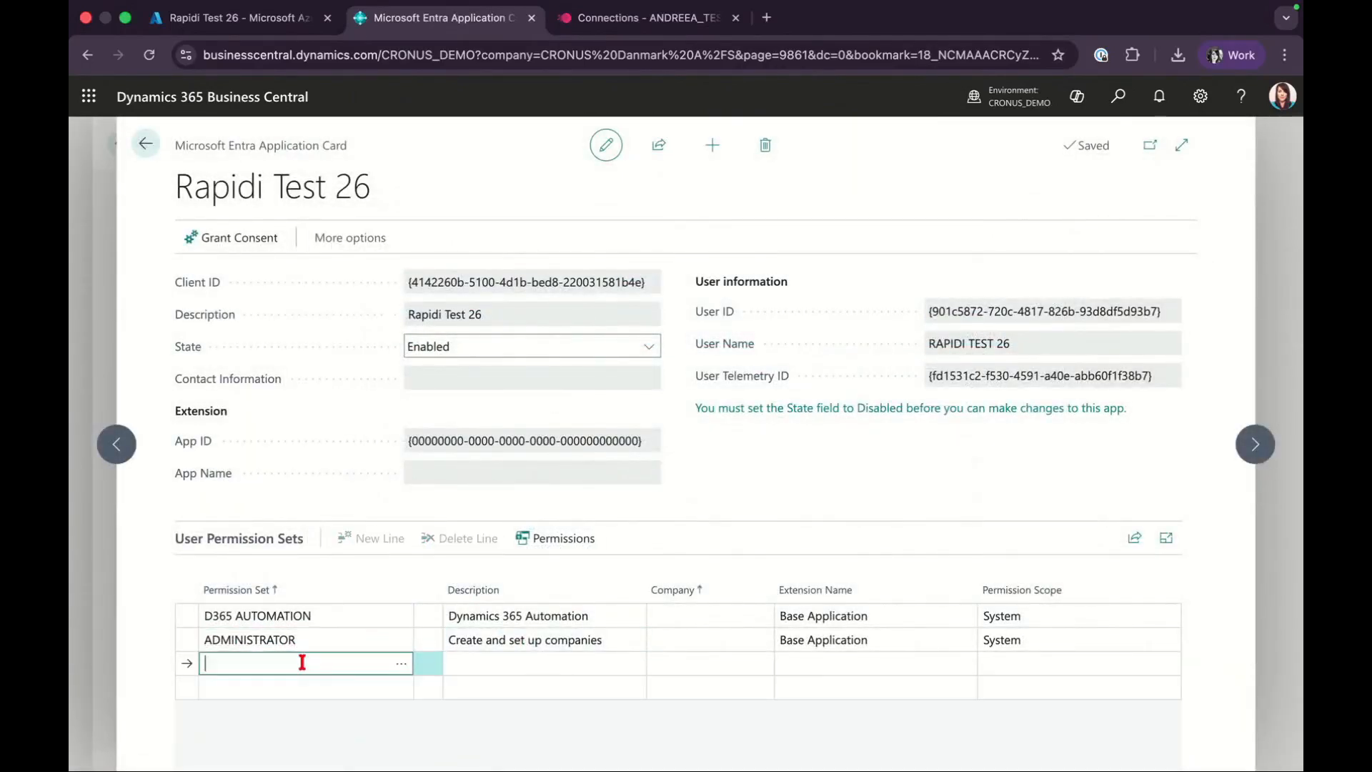
click(401, 663)
click(555, 240)
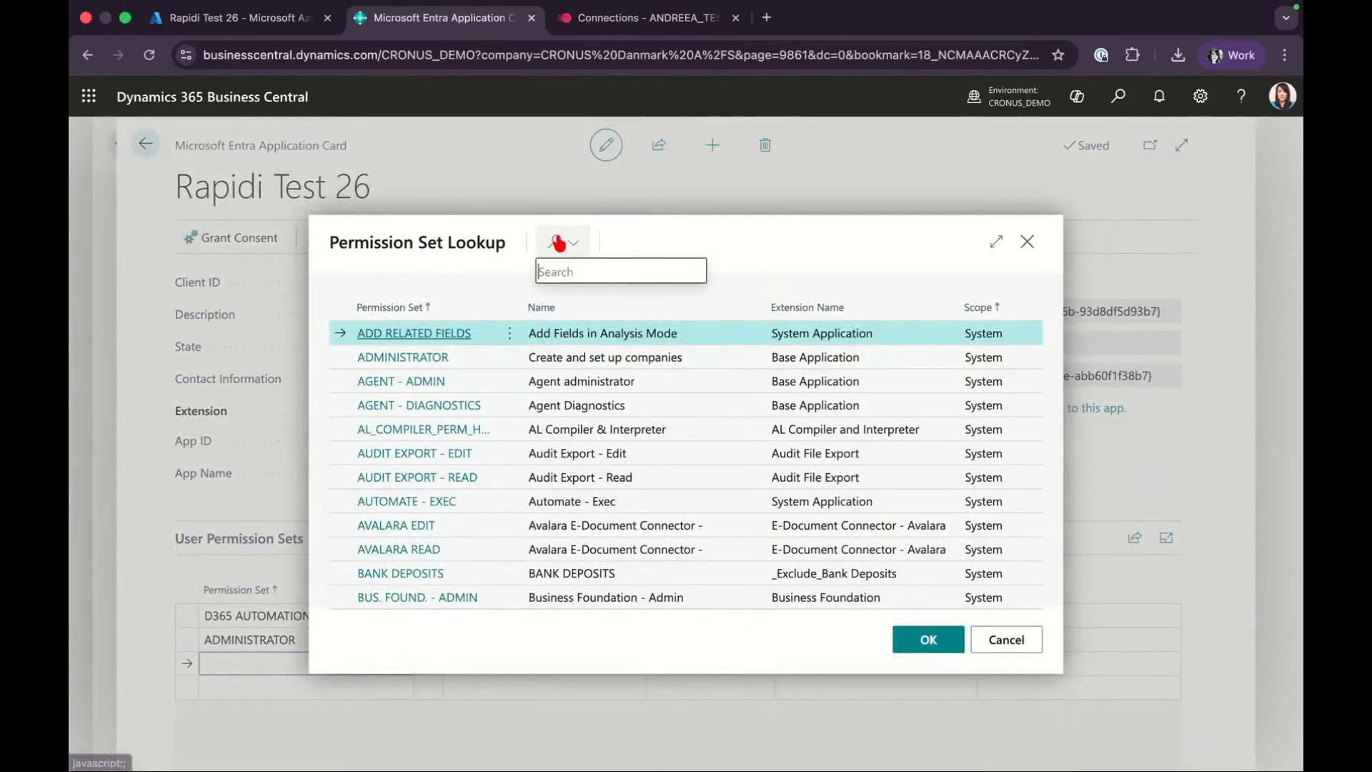
text(eos)
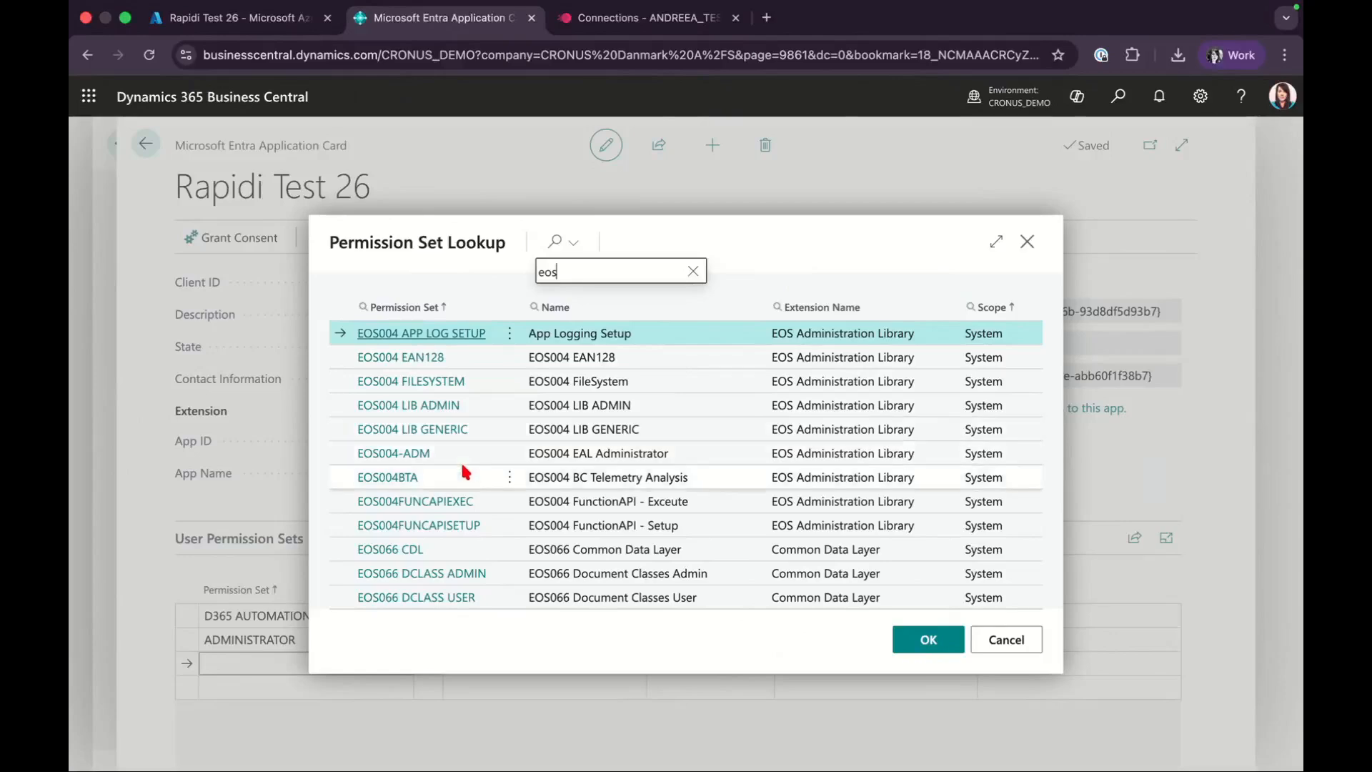
scroll(465, 471, down, 2)
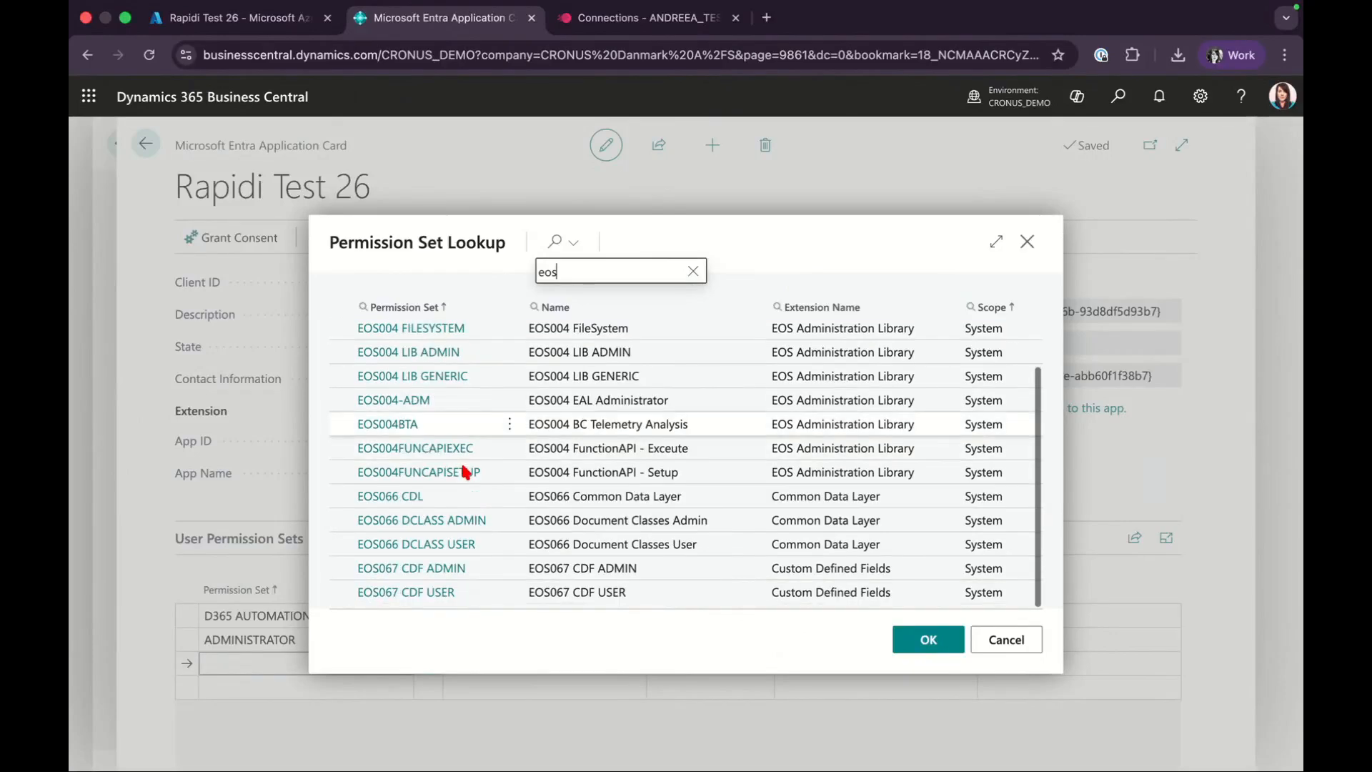
click(405, 594)
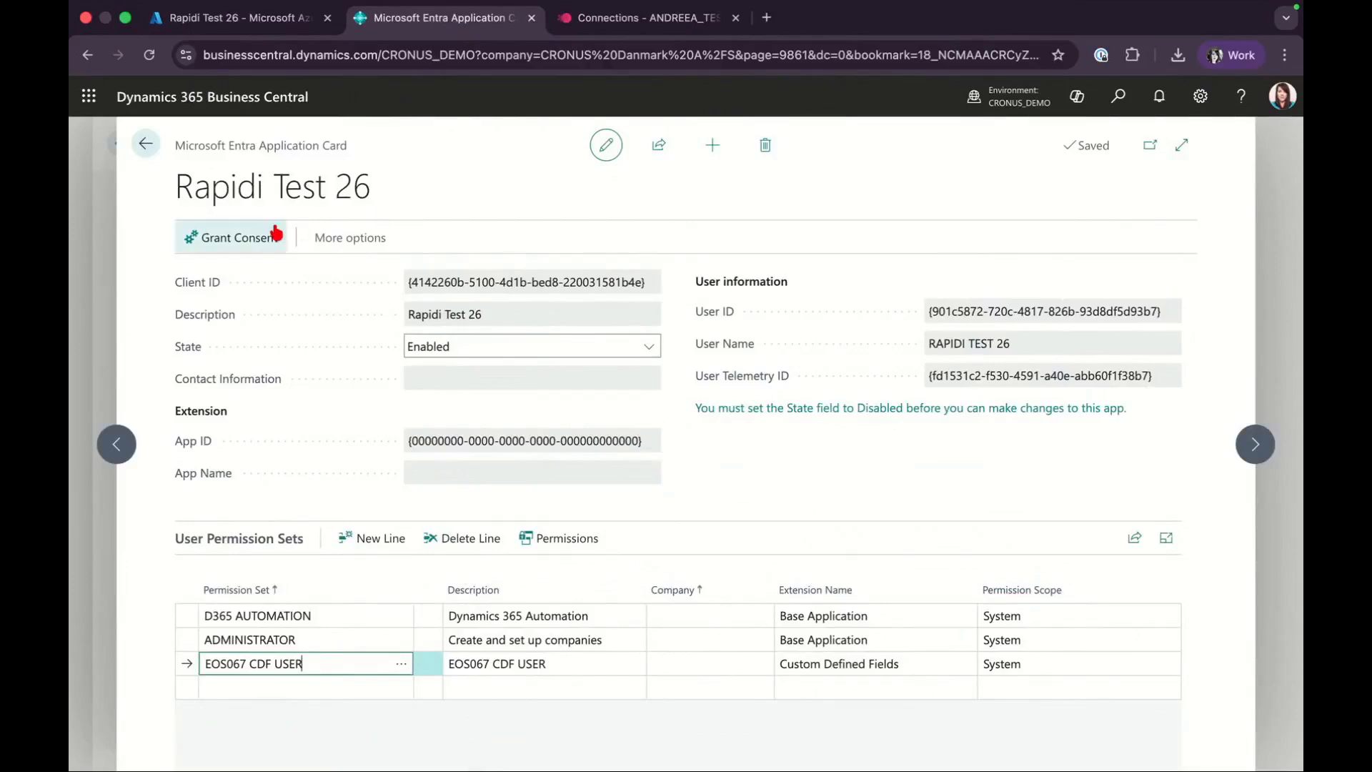
Grant consent for the application from its card, using the signed-in admin account and accepting the requested permissions.
click(250, 236)
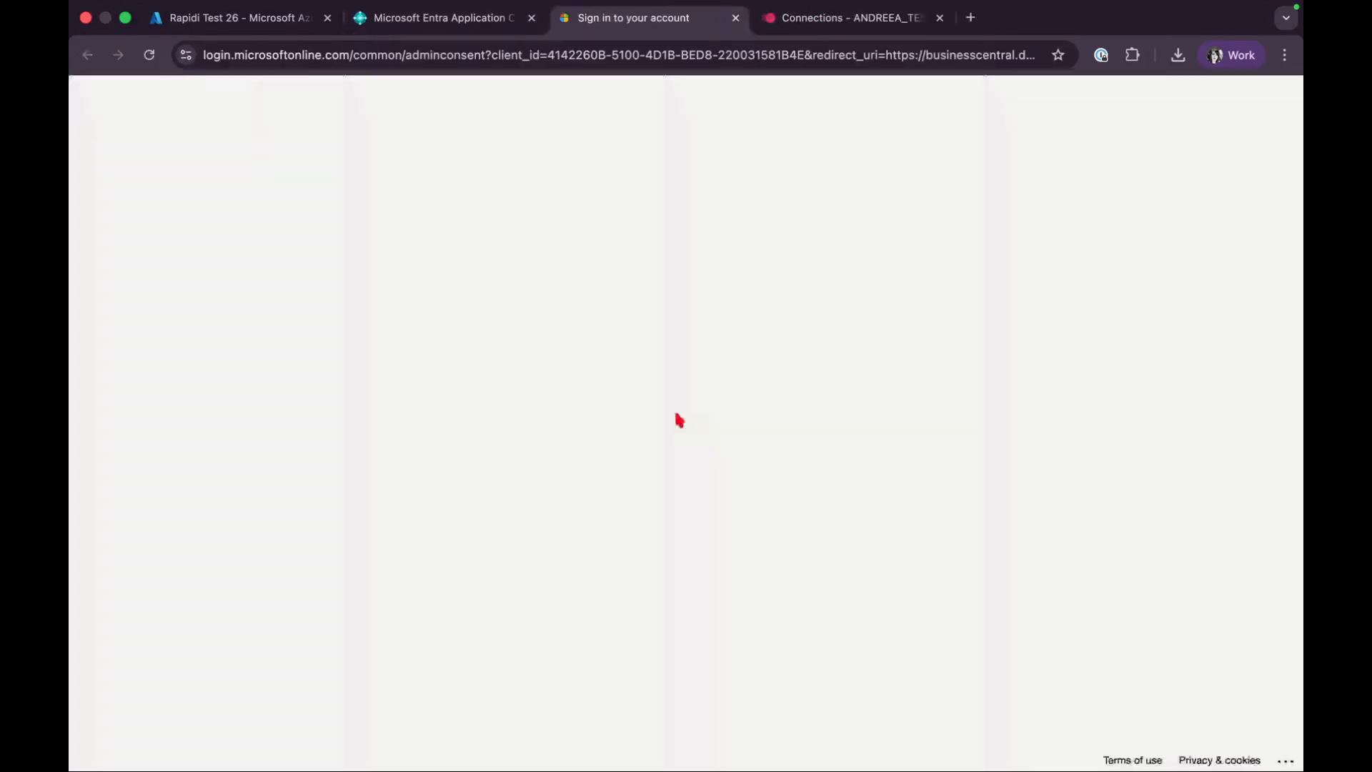
click(675, 414)
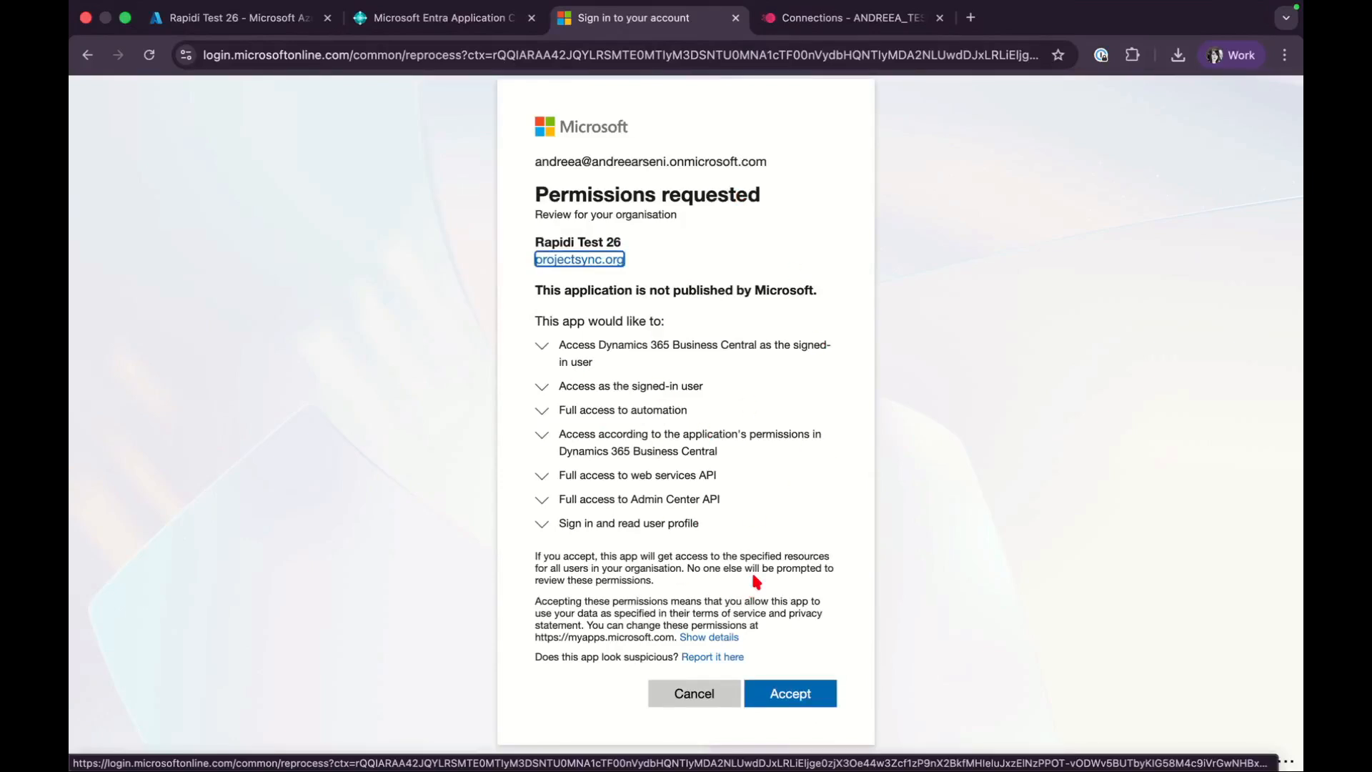
click(790, 692)
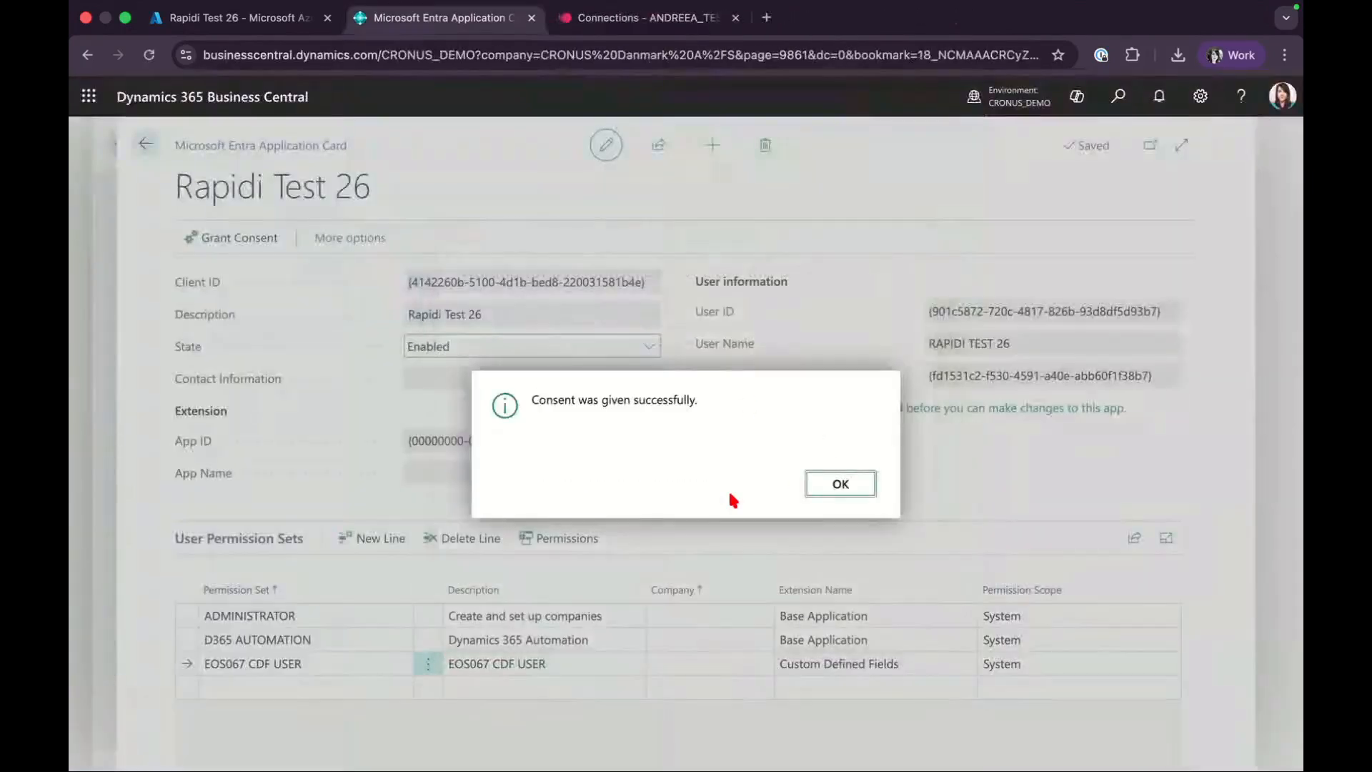
click(834, 488)
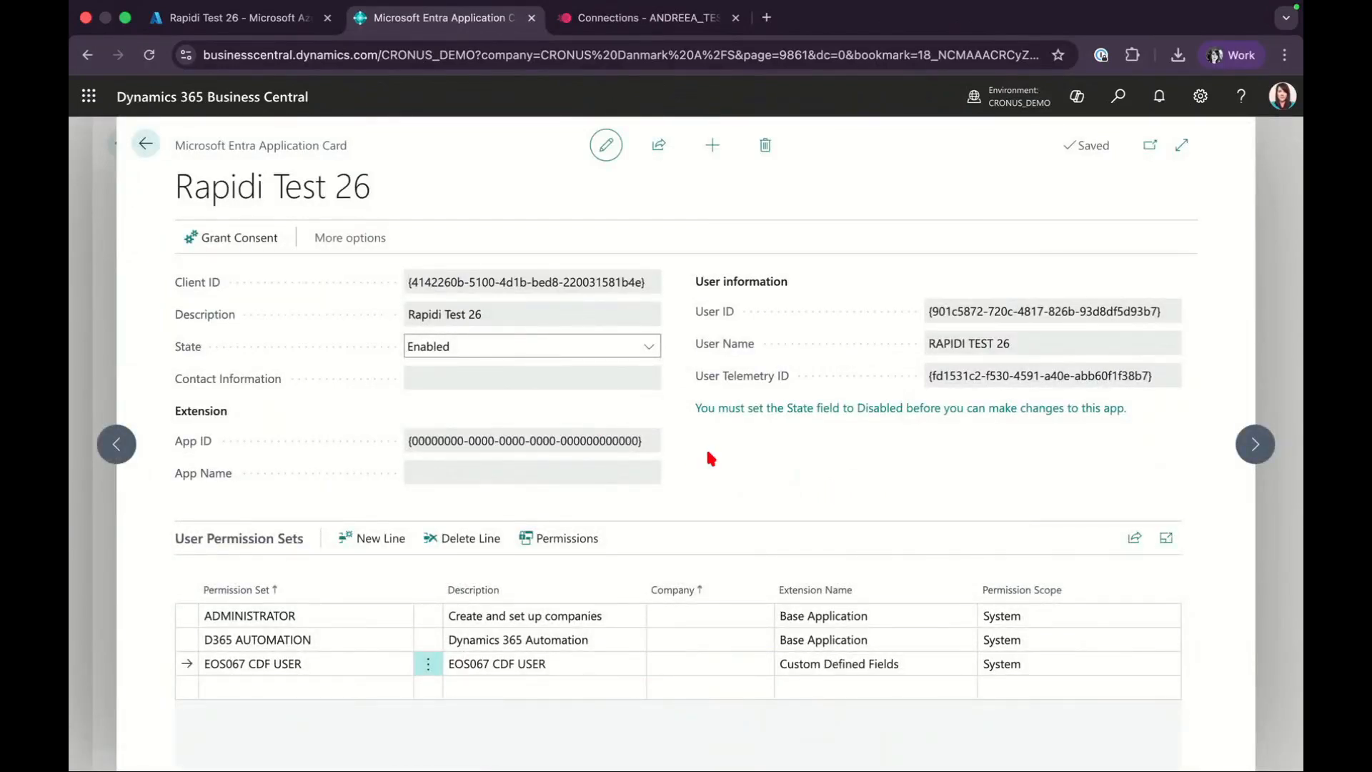
In MyRapidi, create a new MS Dynamics 365 BC (NAV) OData connection and set its authentication type to OAuth2 (Azure AD).
click(615, 28)
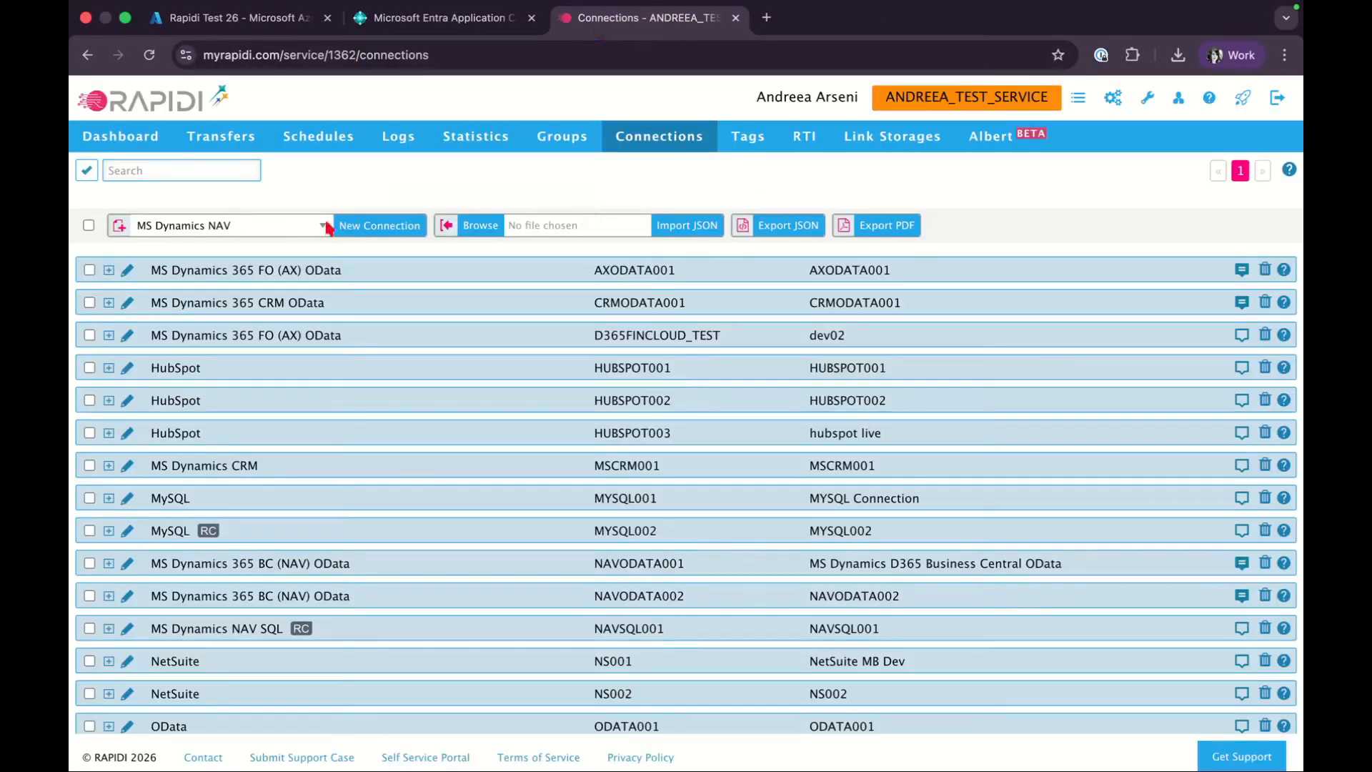
click(277, 228)
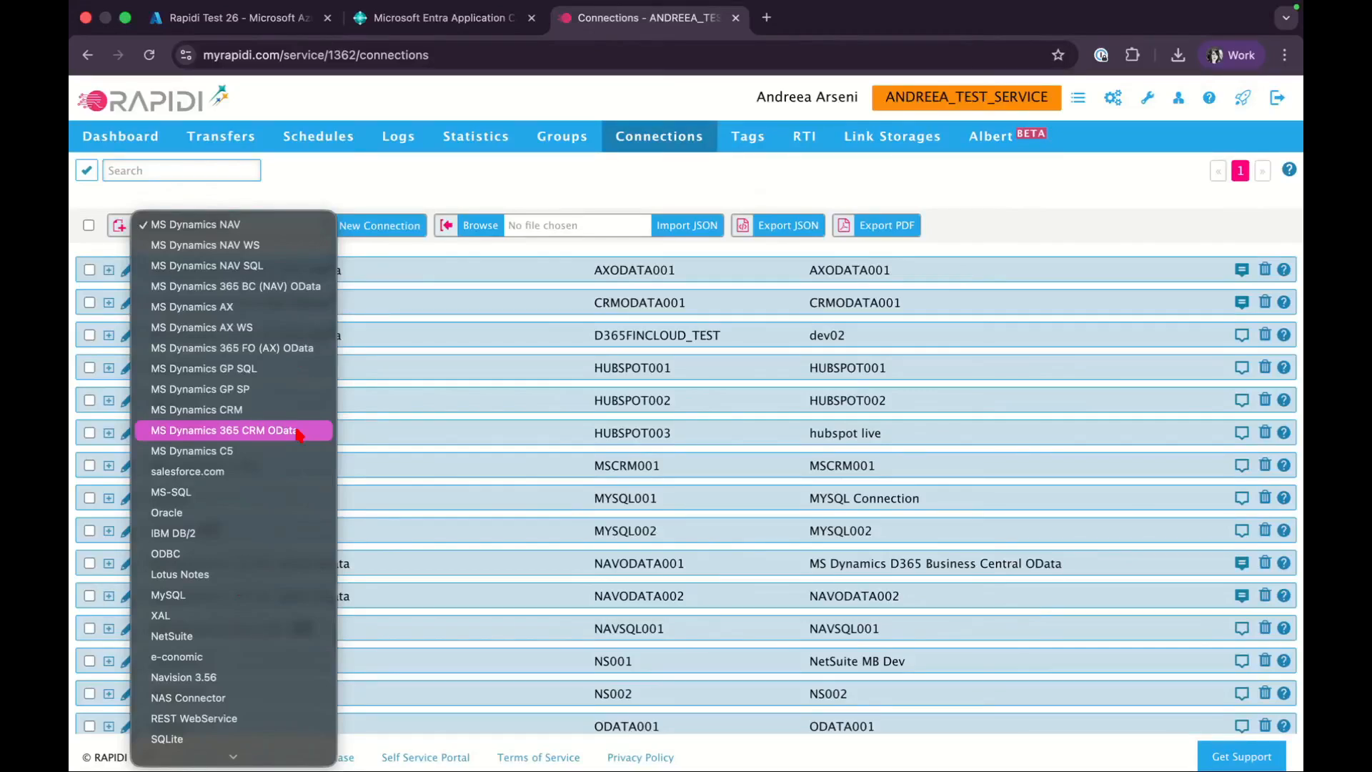
click(278, 288)
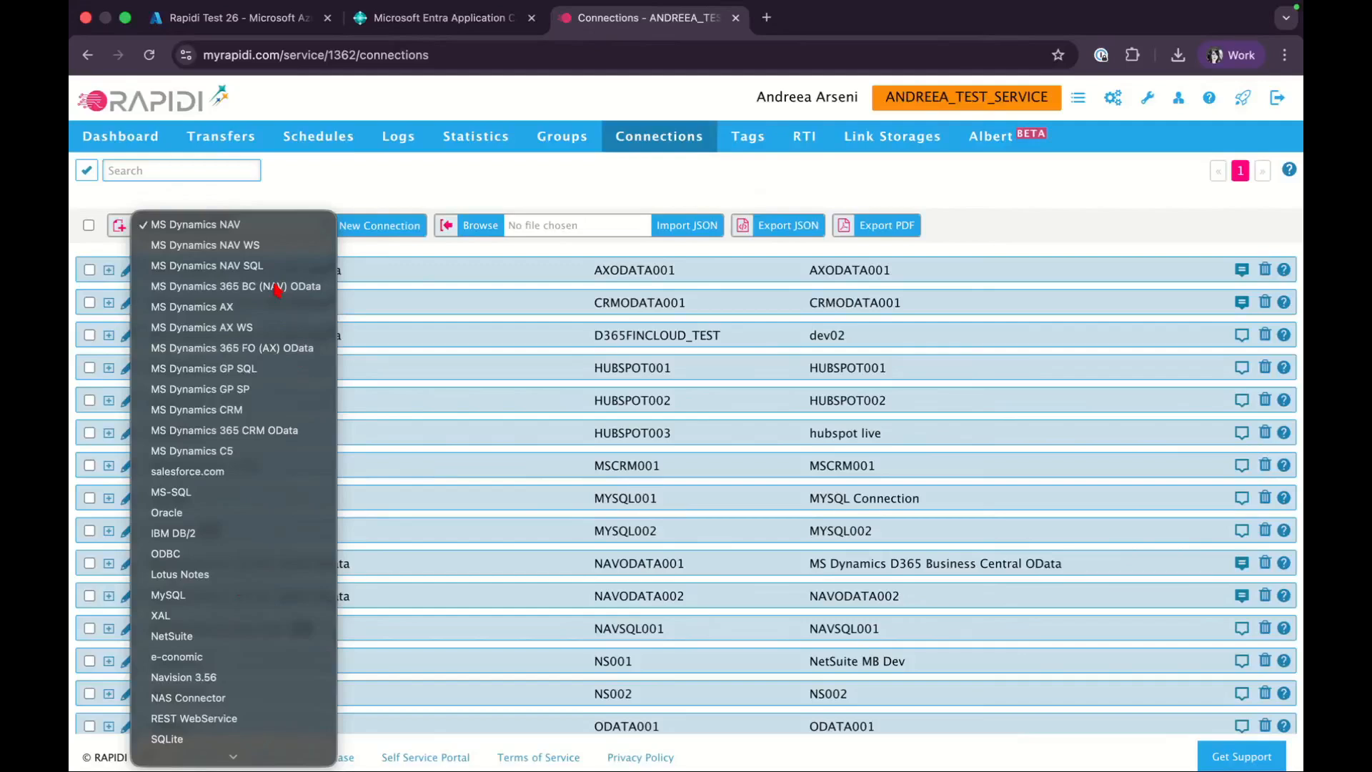
click(359, 230)
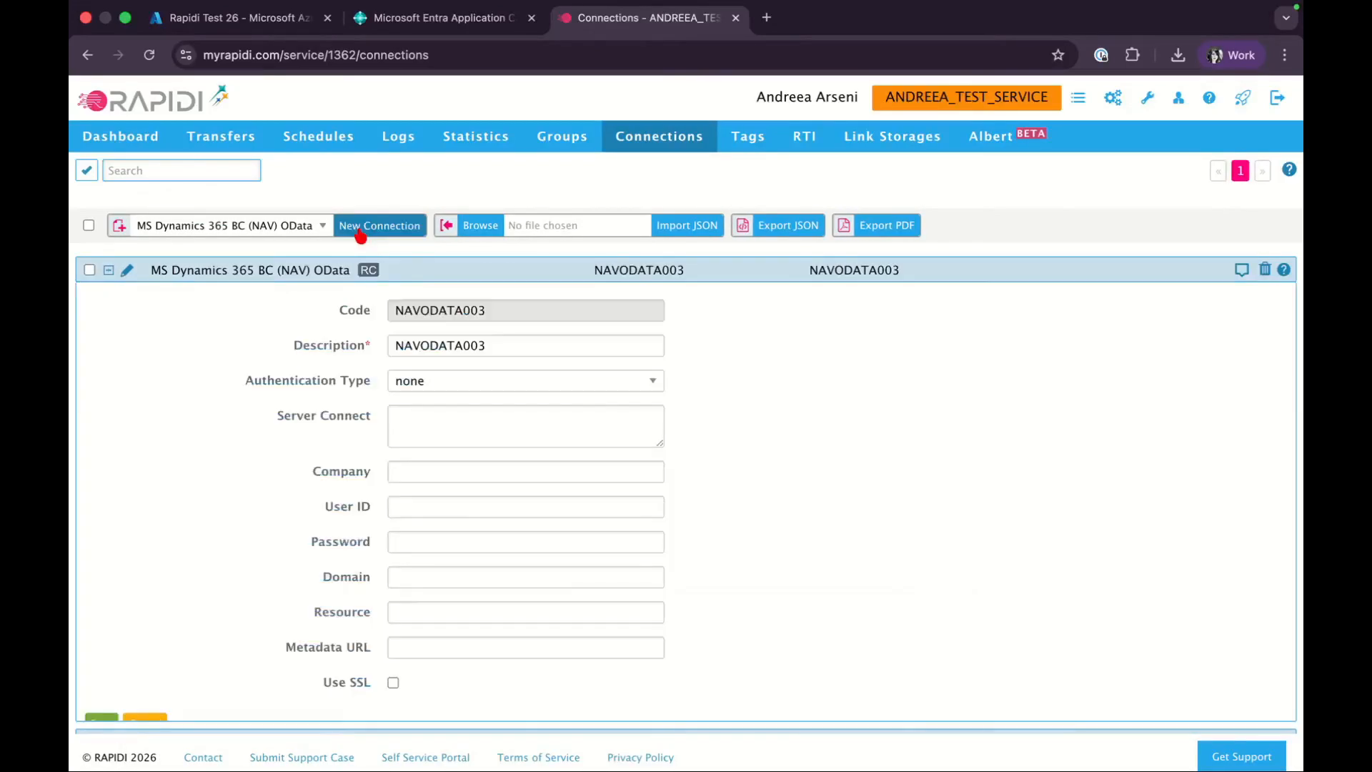
click(507, 386)
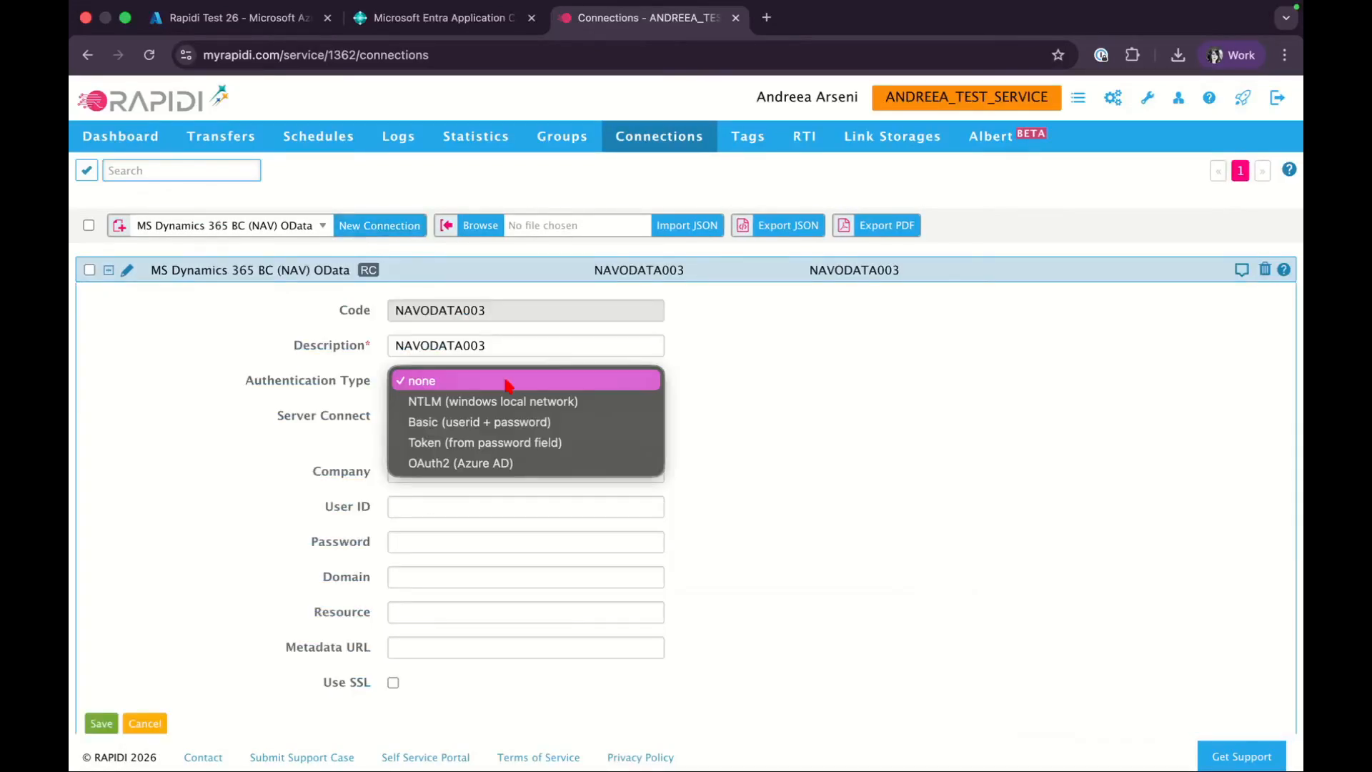
click(500, 465)
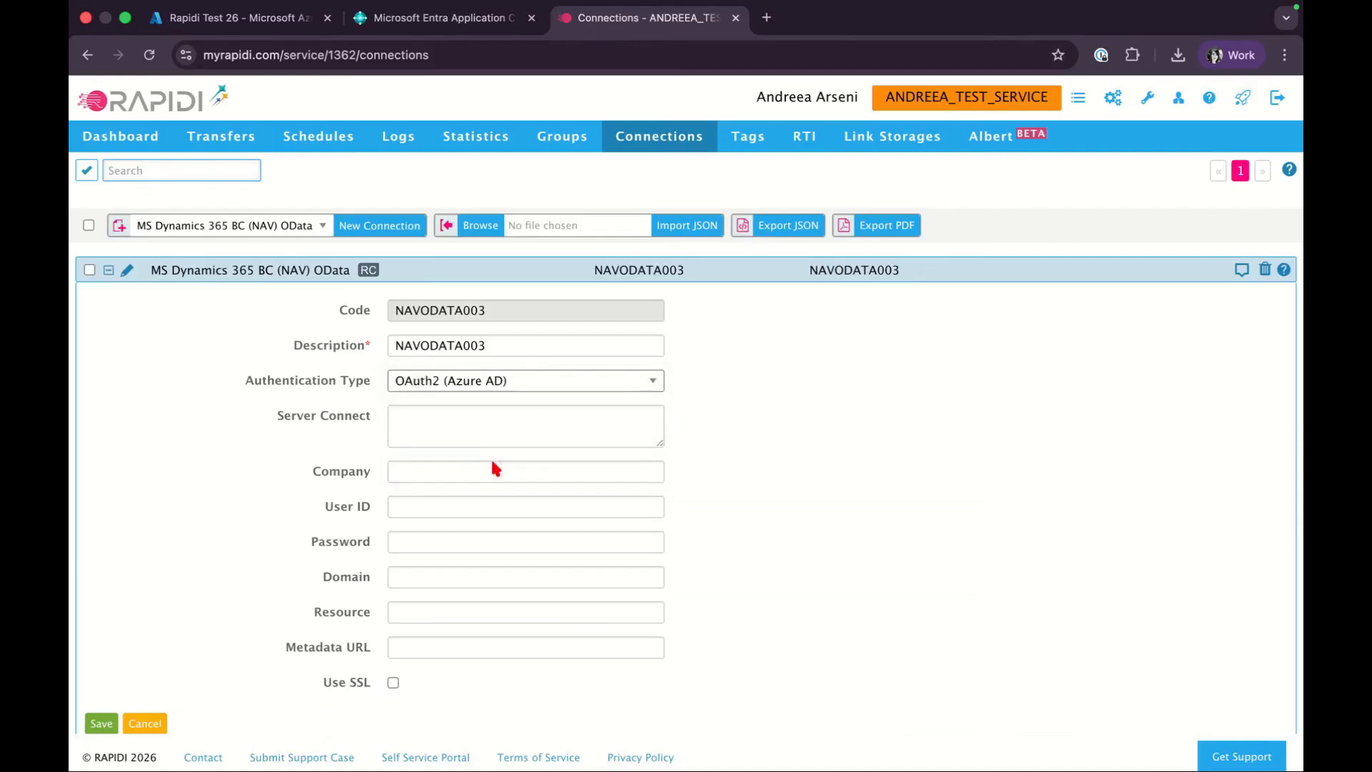
In Business Central, leave the Entra application pages, open the Web Services list and search it for "customer".
click(444, 427)
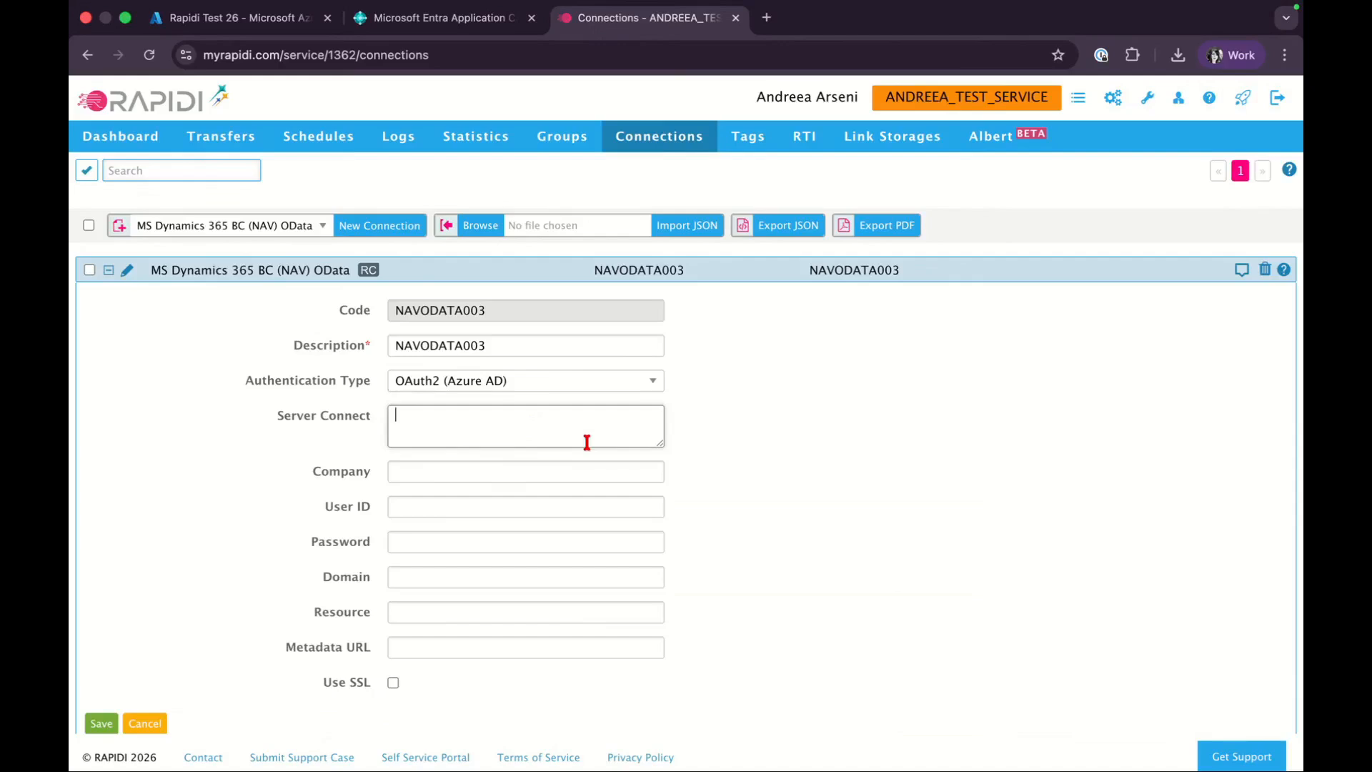
click(461, 26)
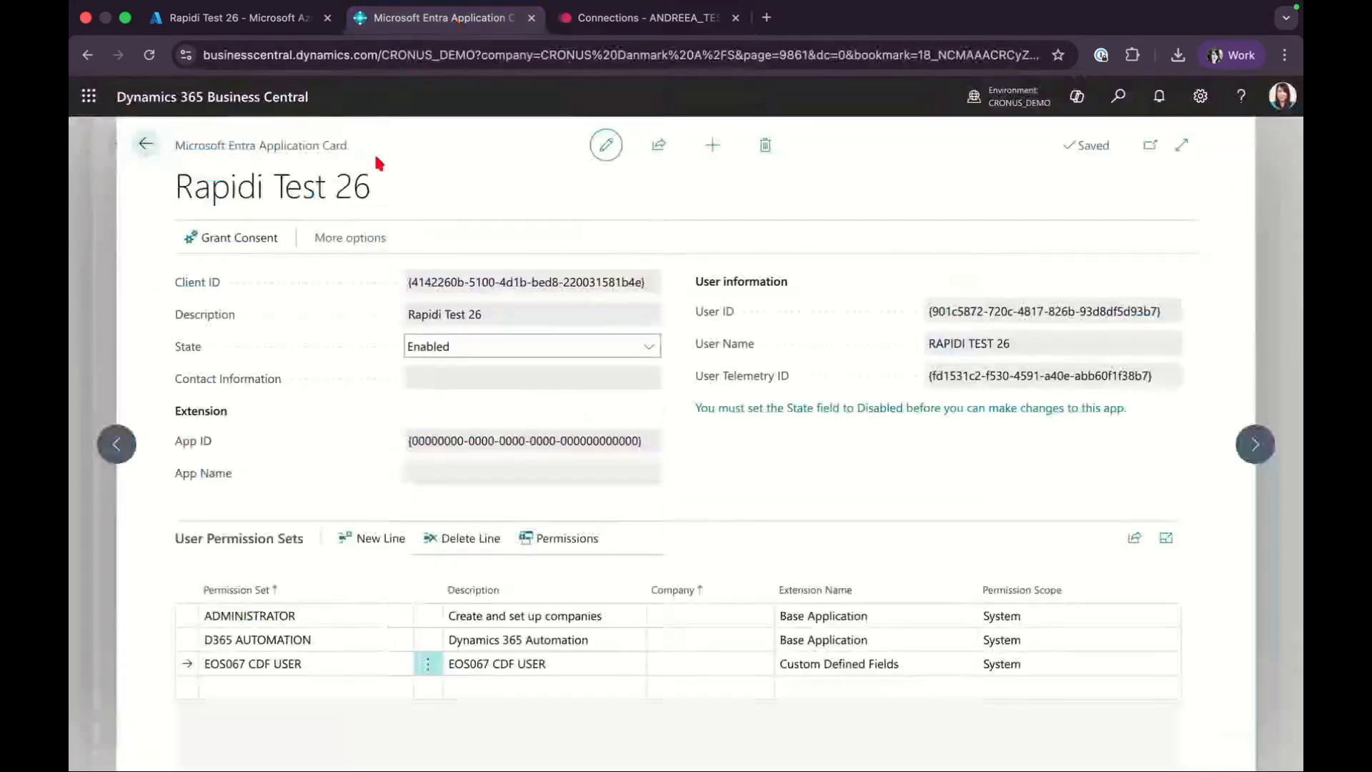
click(146, 143)
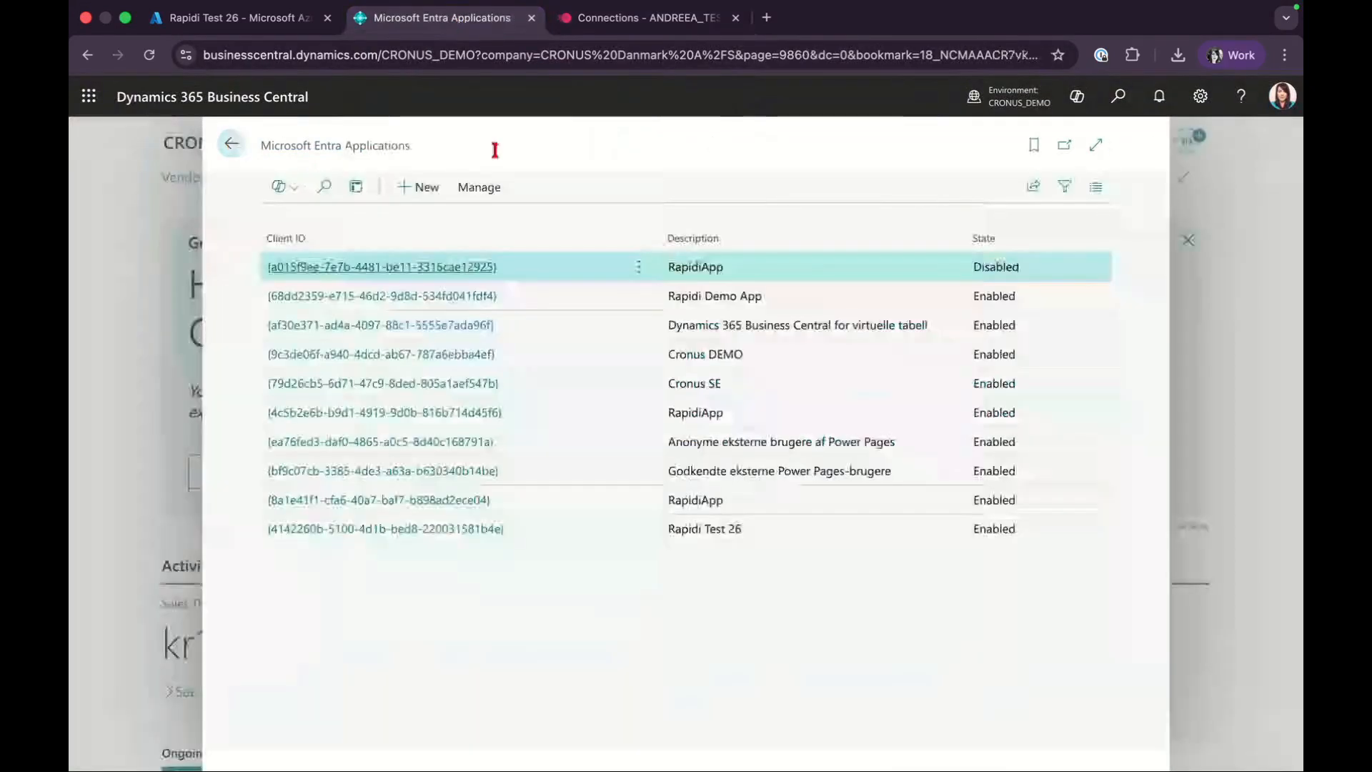
click(231, 145)
click(1119, 97)
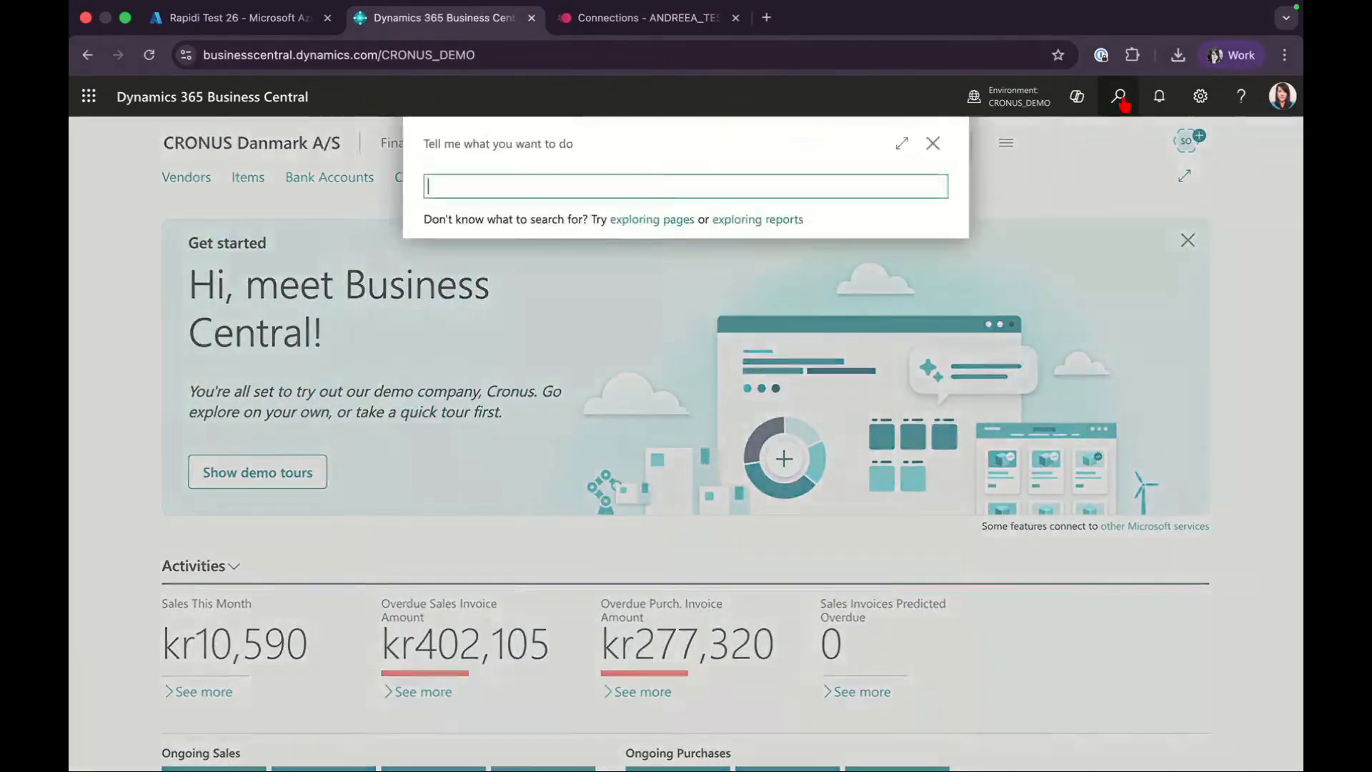
text(web services)
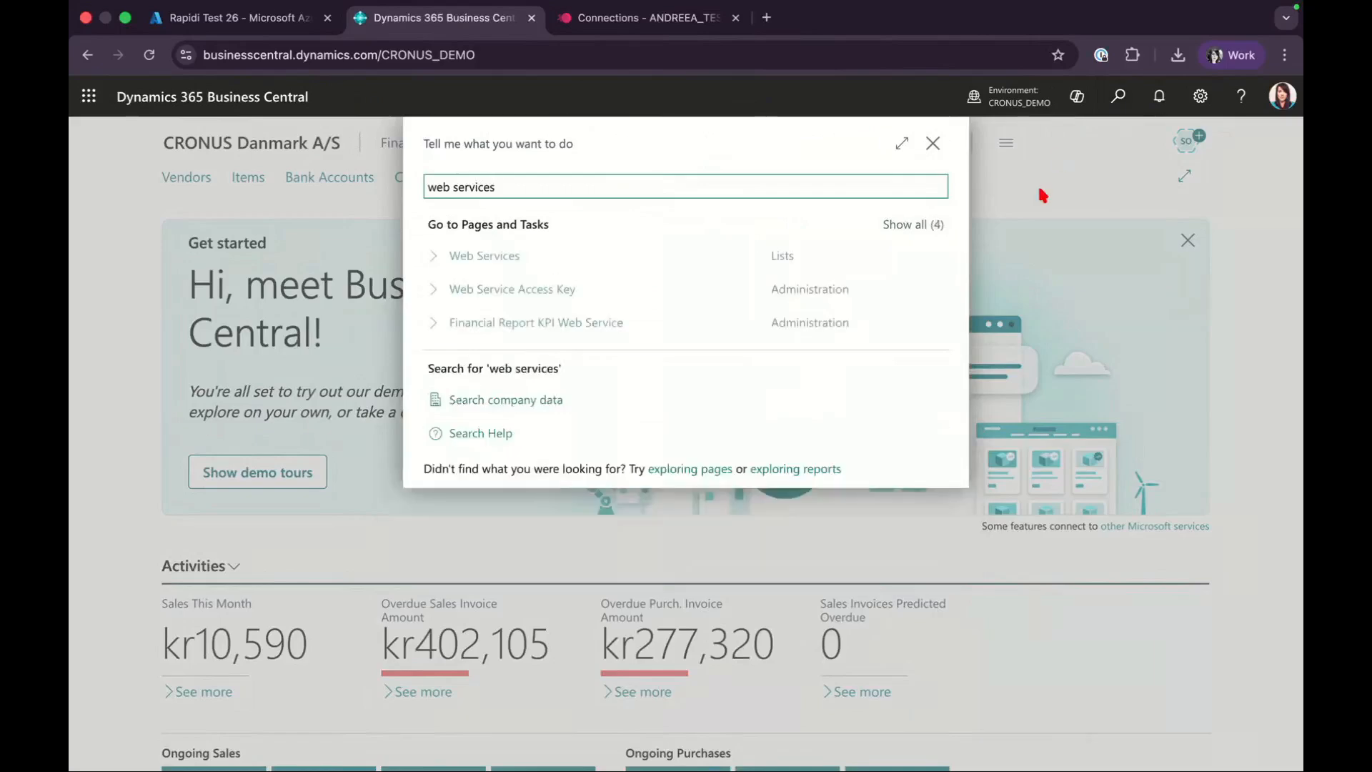
key(Return)
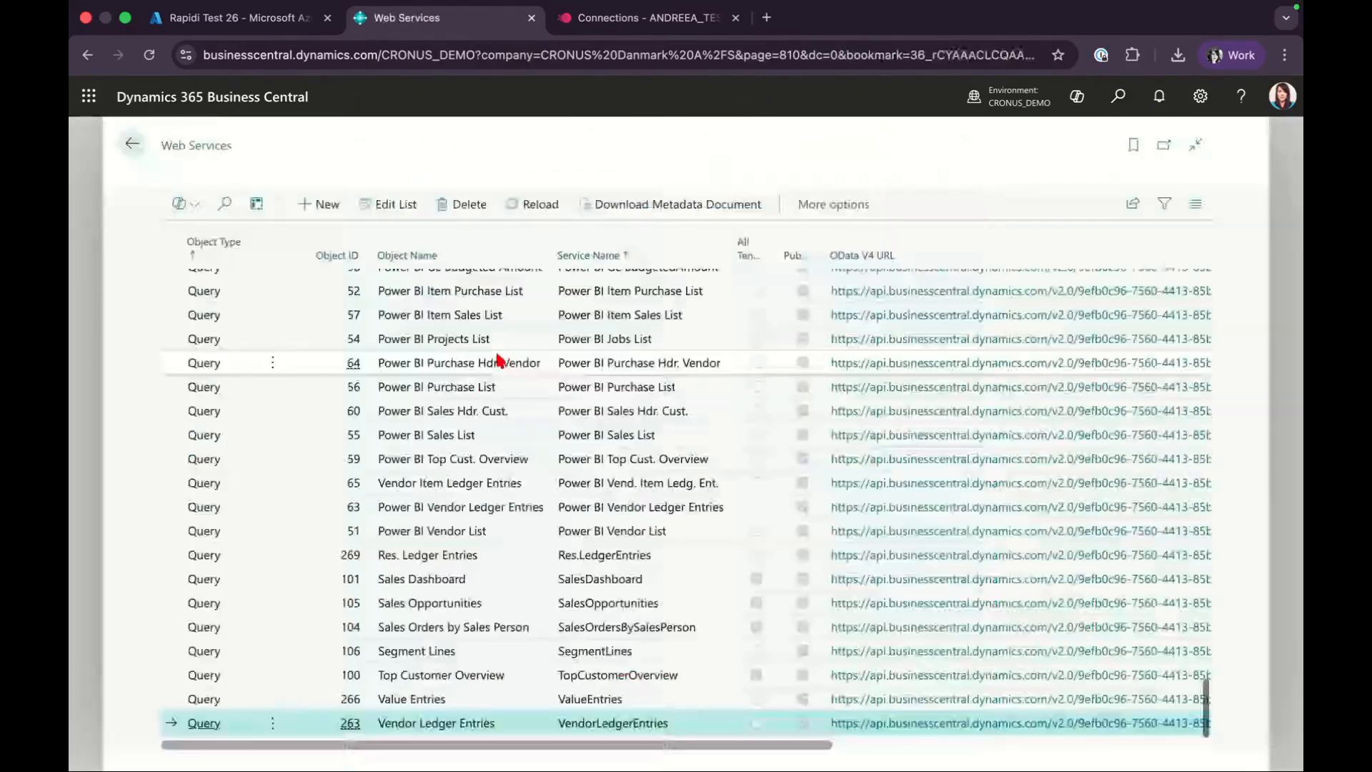
click(224, 229)
text(customer)
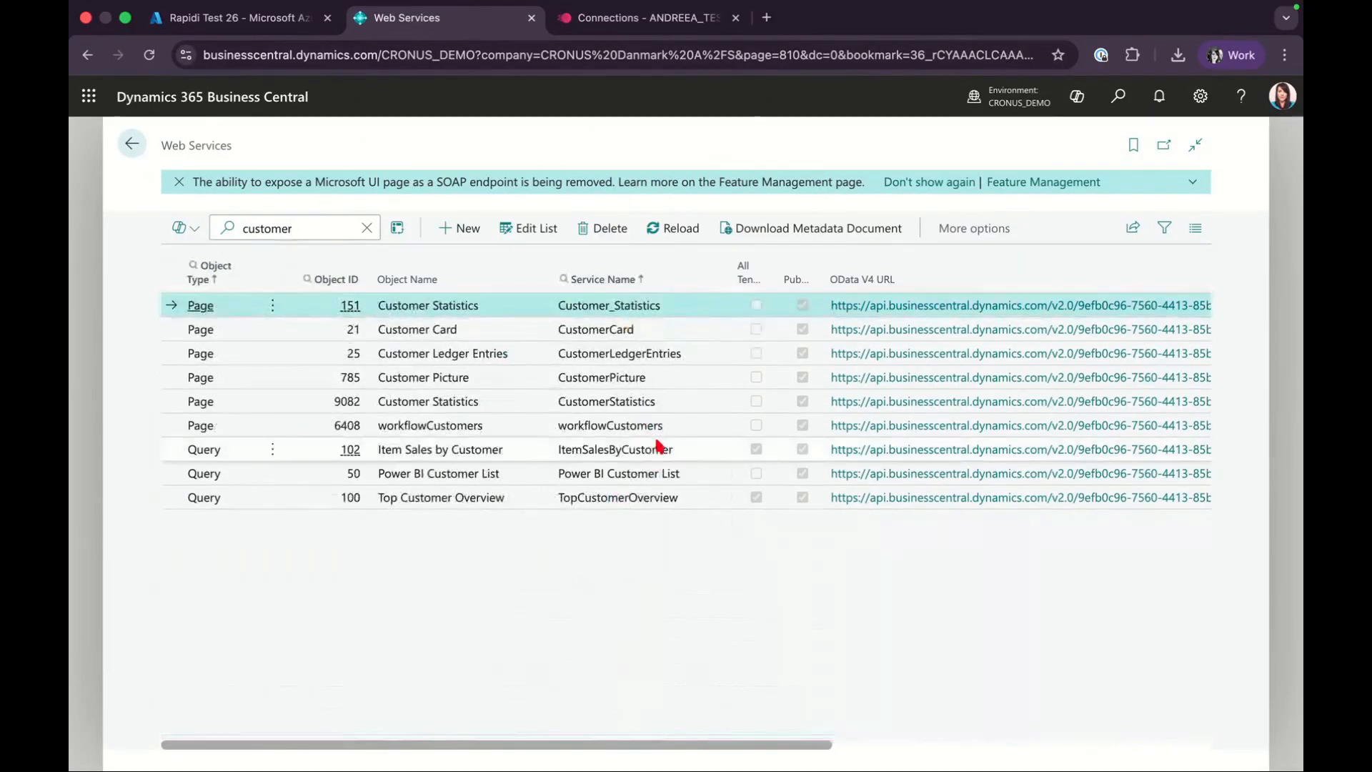
Copy the OData V4 URL of the CustomerCard page into the MyRapidi connection's Server Connect field and enlarge the field to show it all.
scroll(670, 474, right, 4)
scroll(673, 474, right, 2)
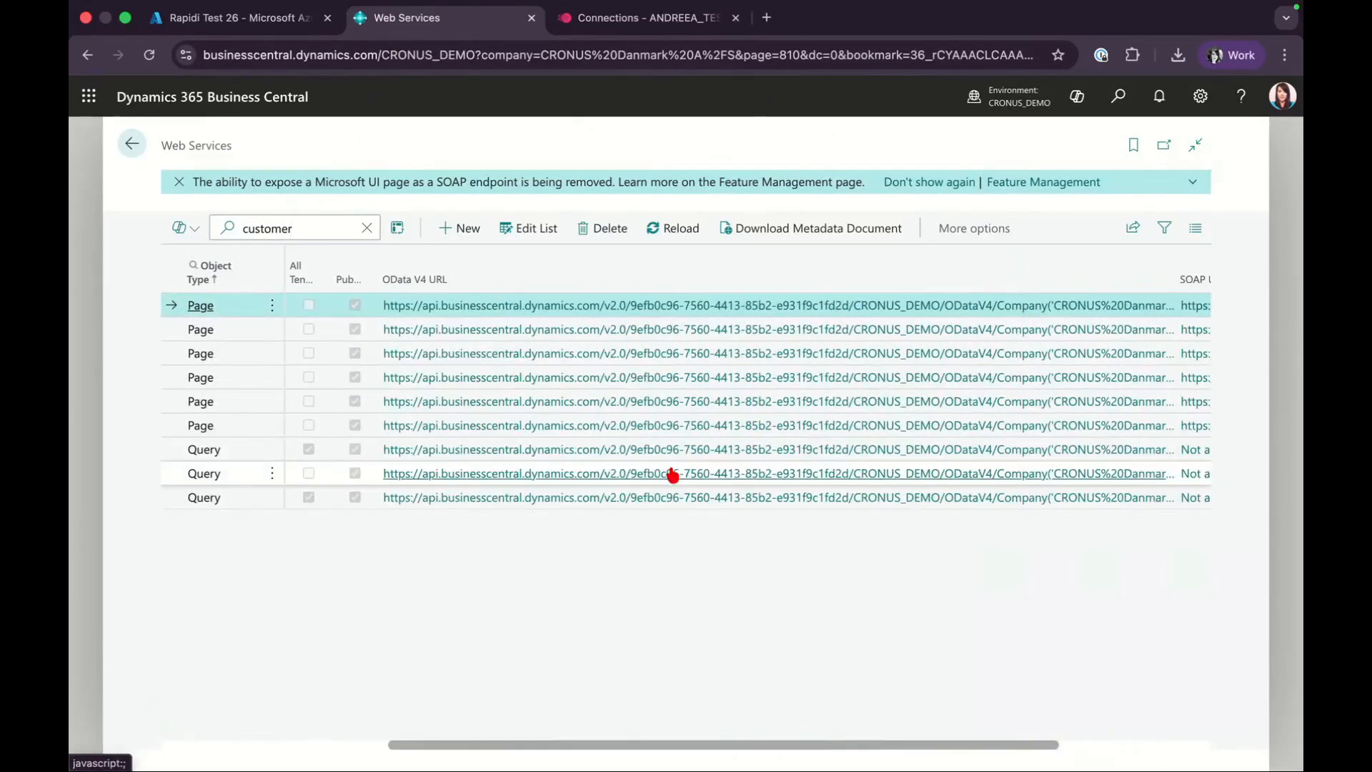
right_click(574, 332)
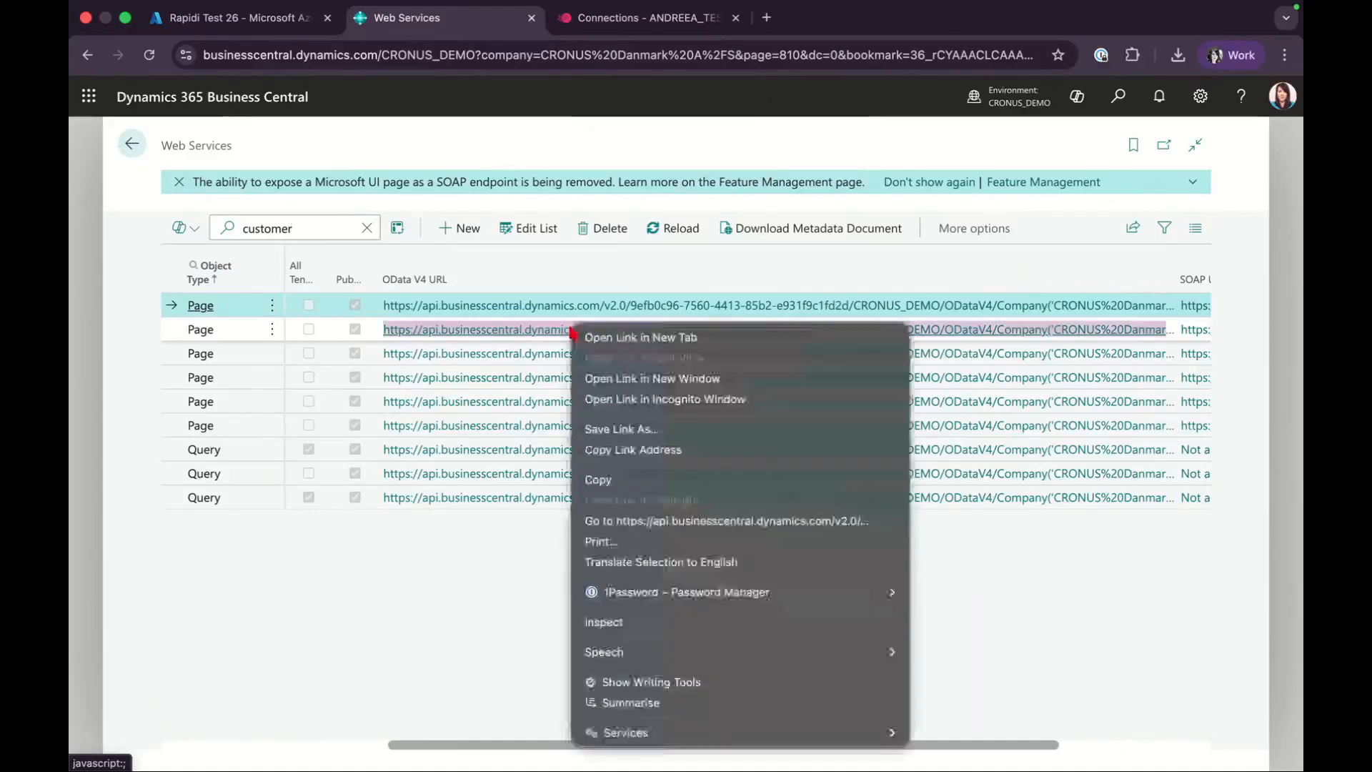
click(620, 481)
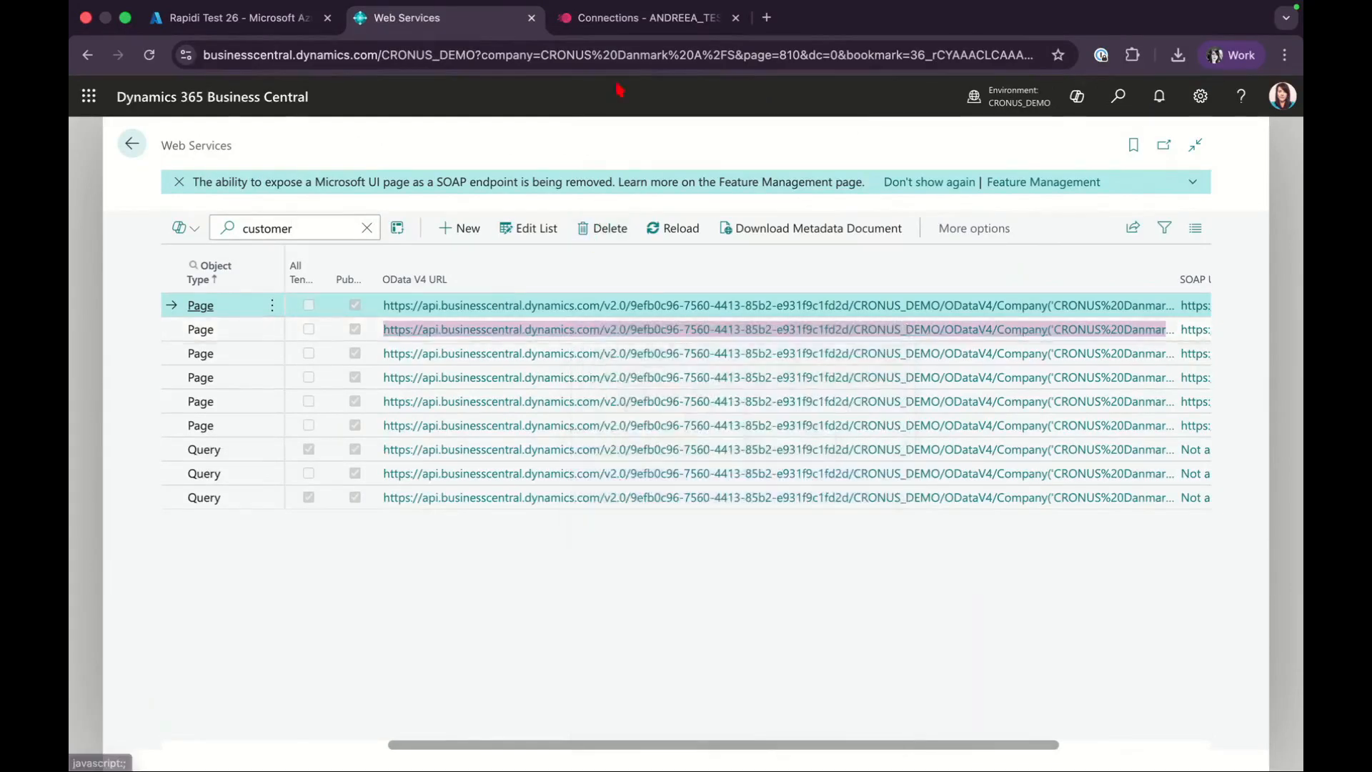
click(615, 17)
click(459, 435)
key(super+v)
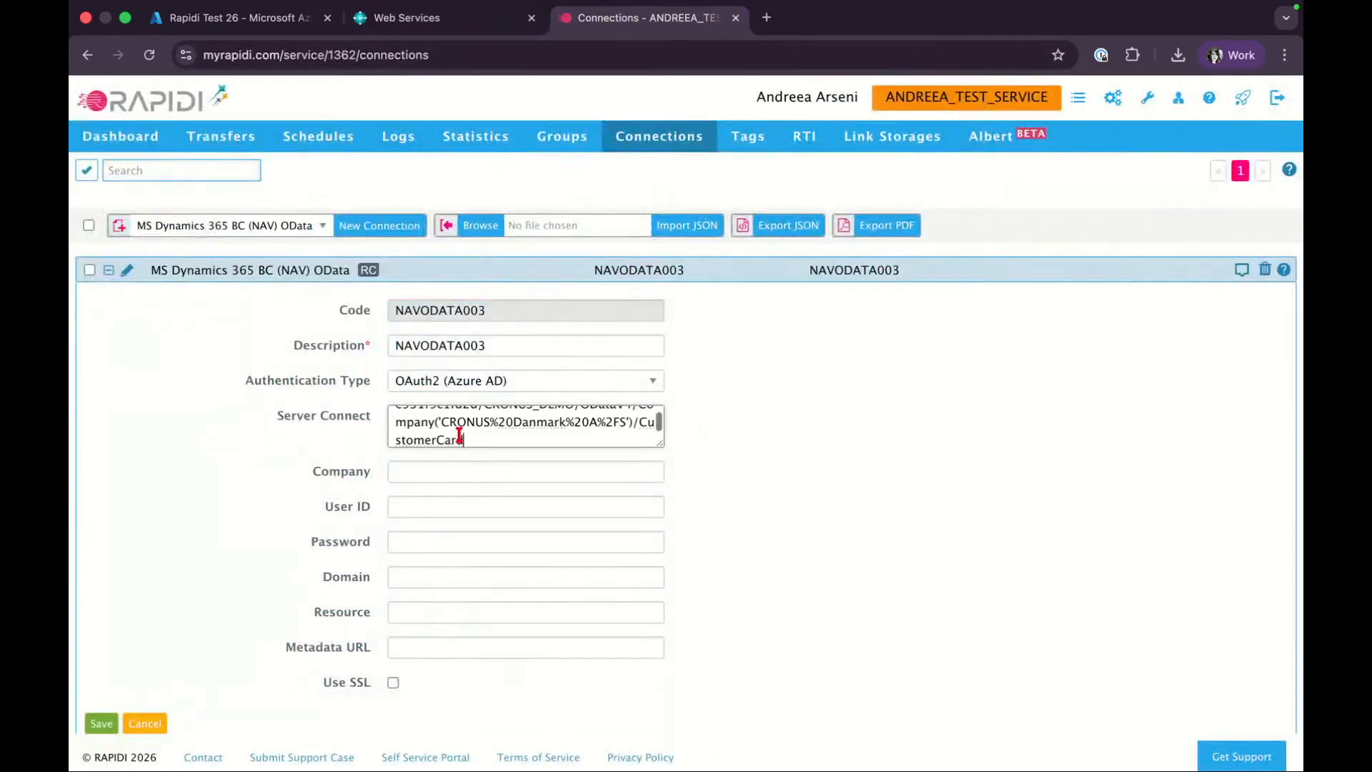
drag(661, 447, 757, 515)
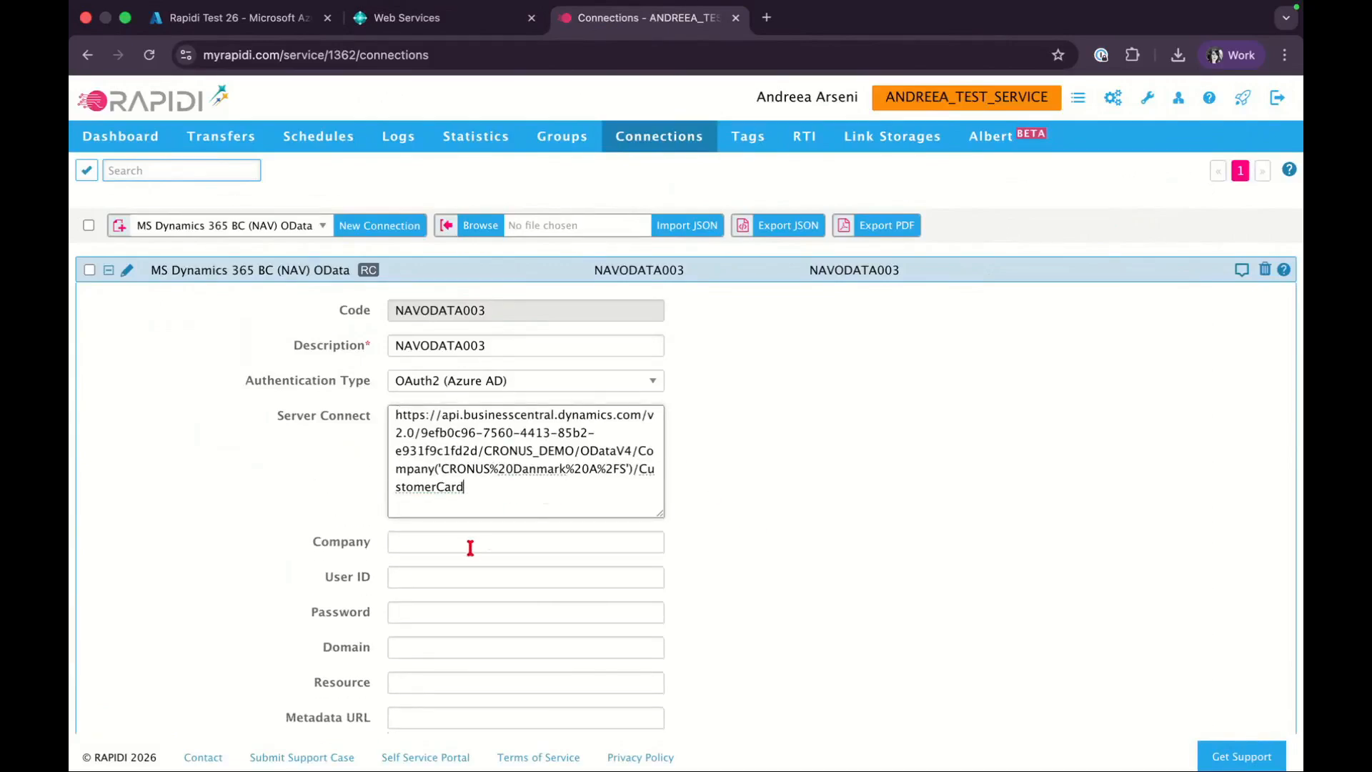
Copy the company name CRONUS Danmark A/S from Business Central's available companies into the MyRapidi connection's Company field.
click(447, 539)
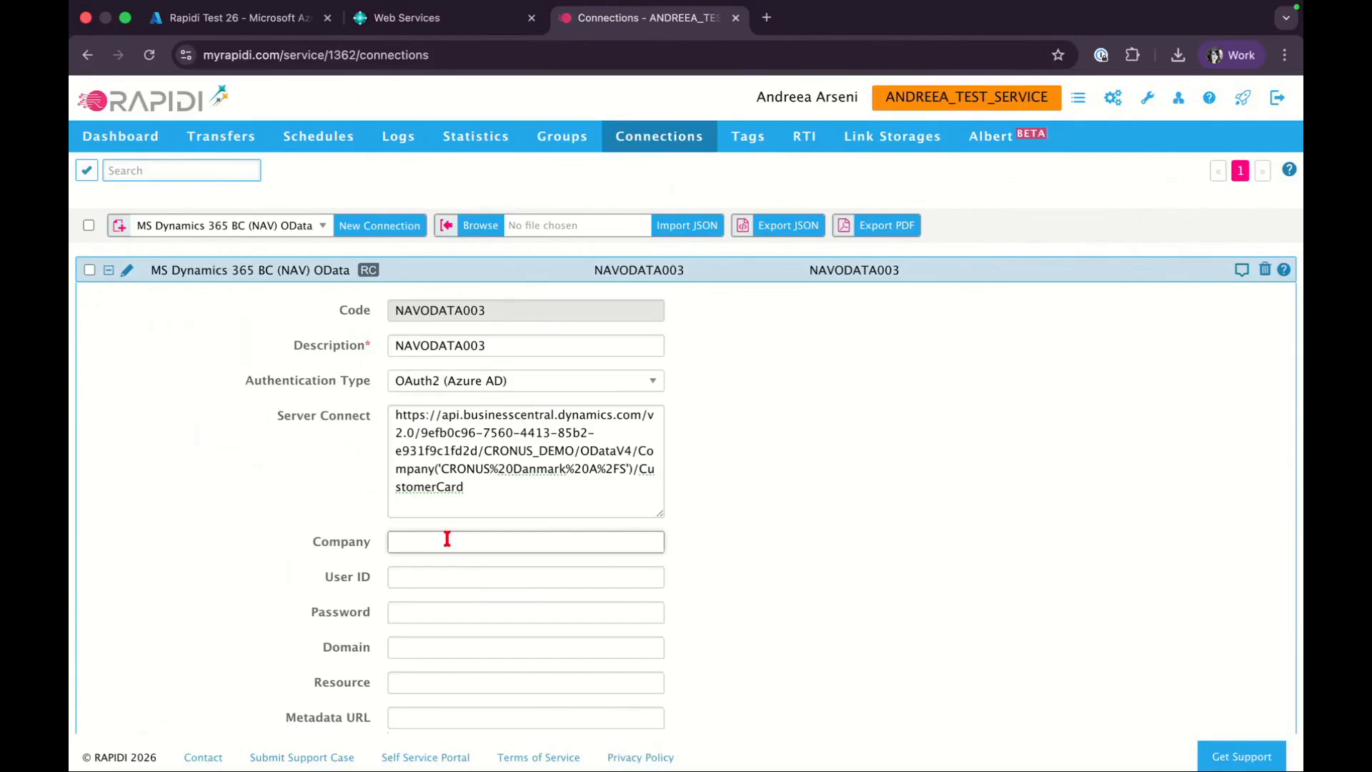
click(418, 18)
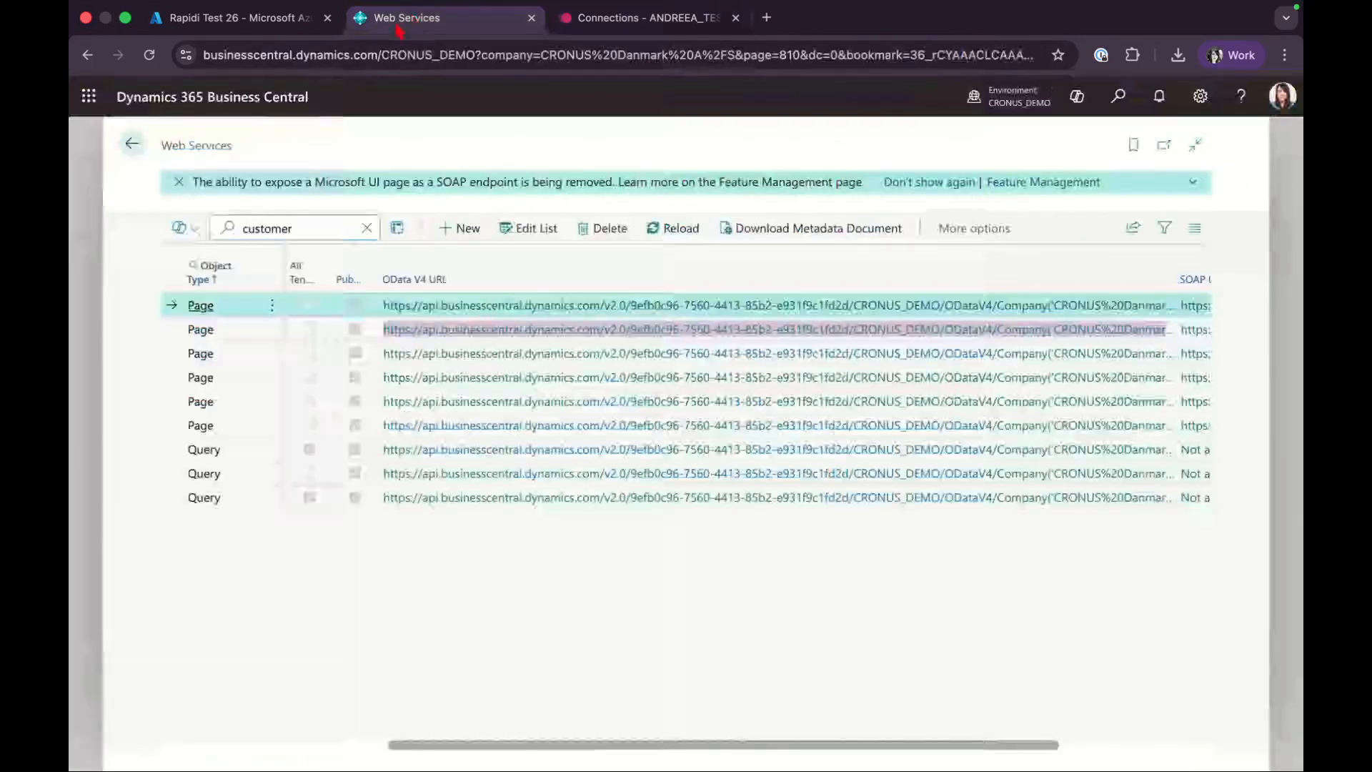
click(133, 145)
click(1012, 98)
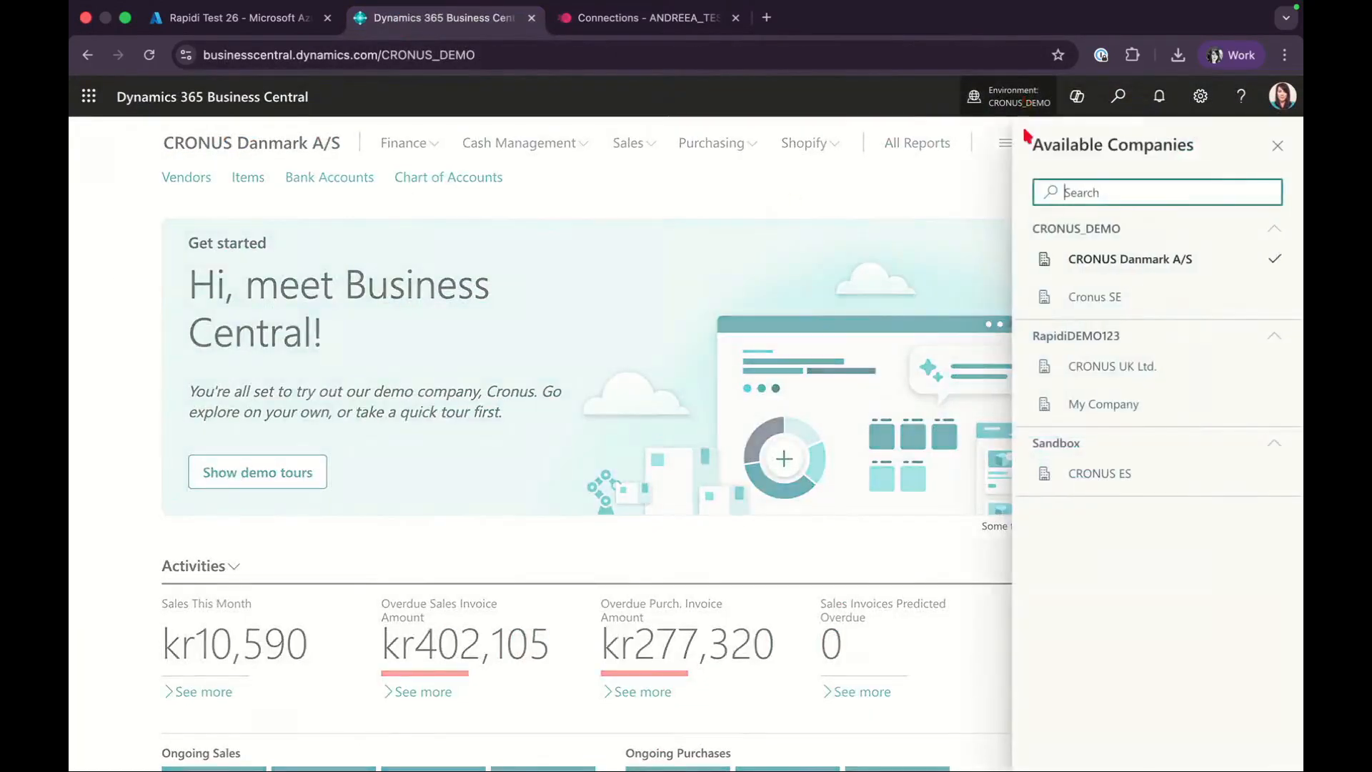
drag(1071, 260, 1192, 268)
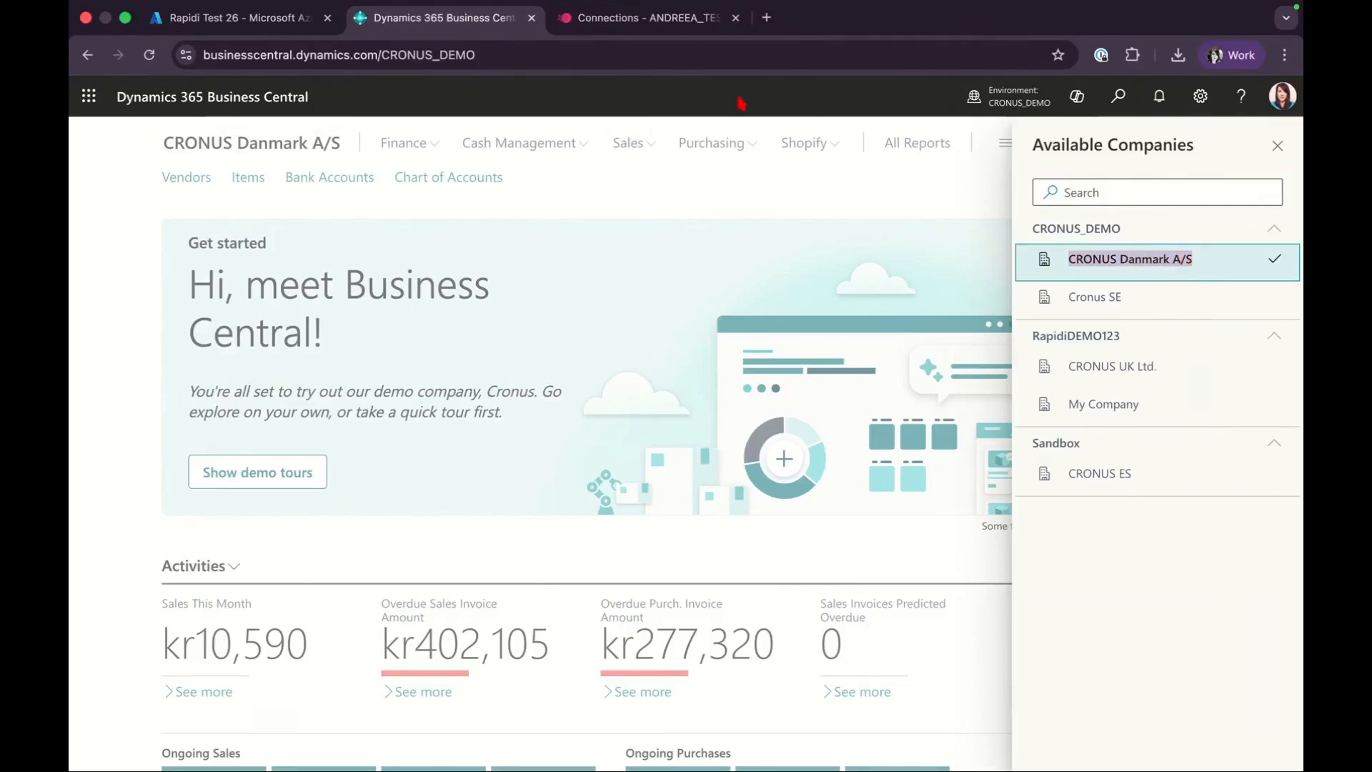
click(649, 17)
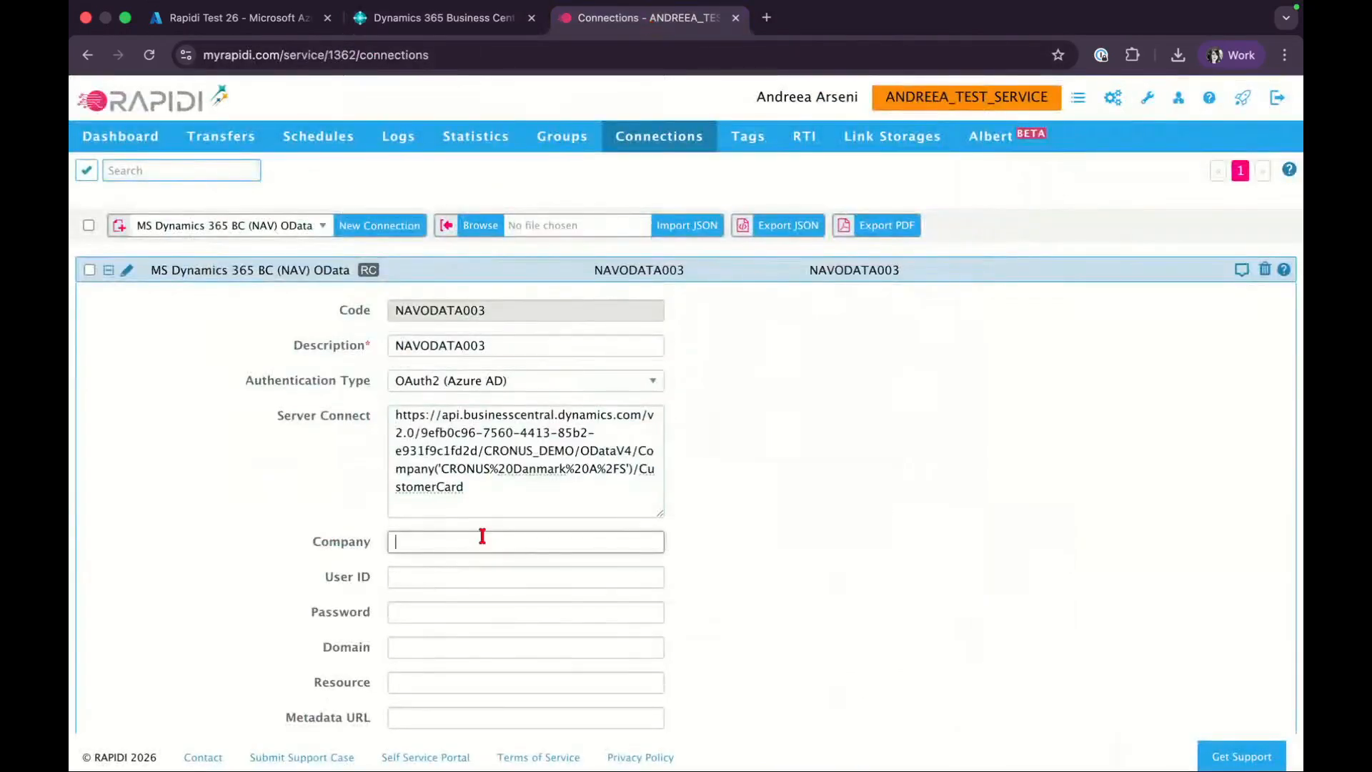
key(super+v)
Copy the application (client) ID from the Rapidi Test 26 overview in Azure into the MyRapidi connection's User ID field.
click(438, 576)
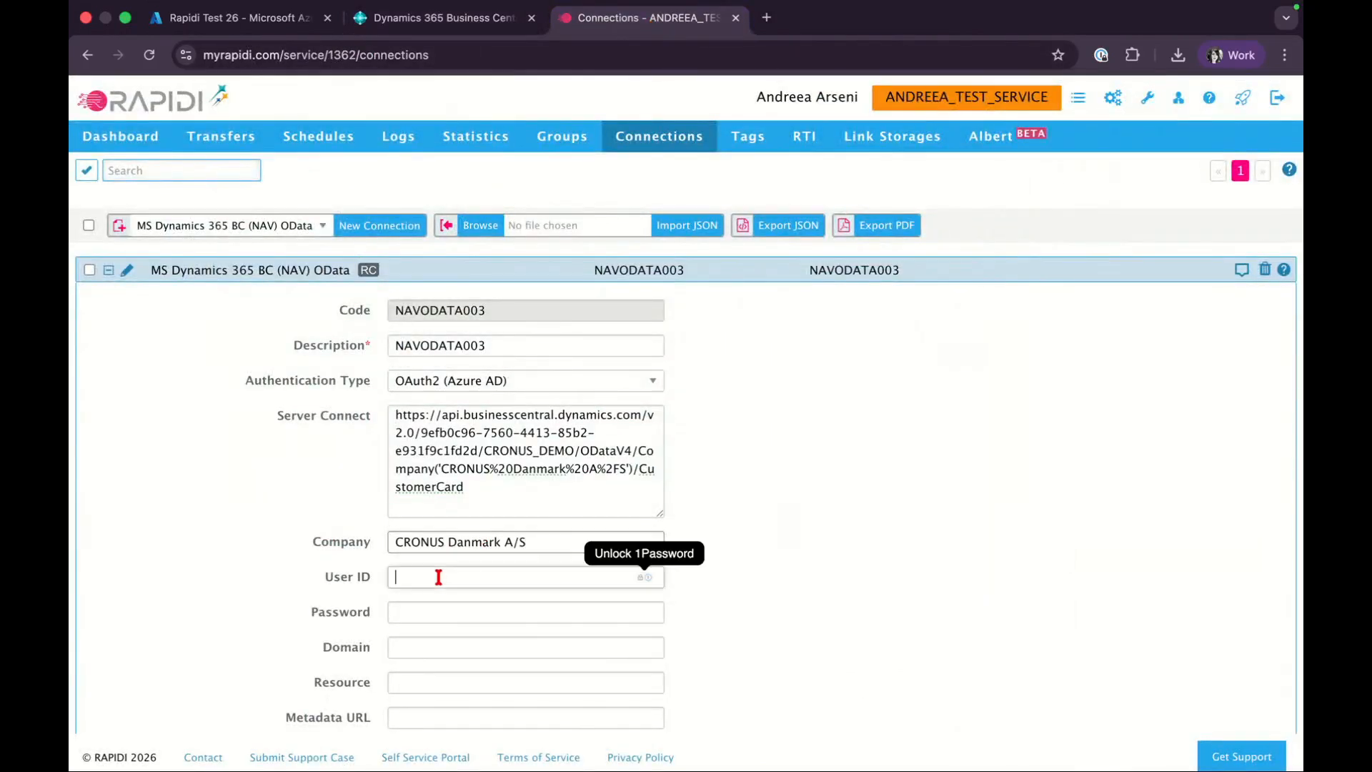
click(233, 492)
scroll(232, 493, down, 3)
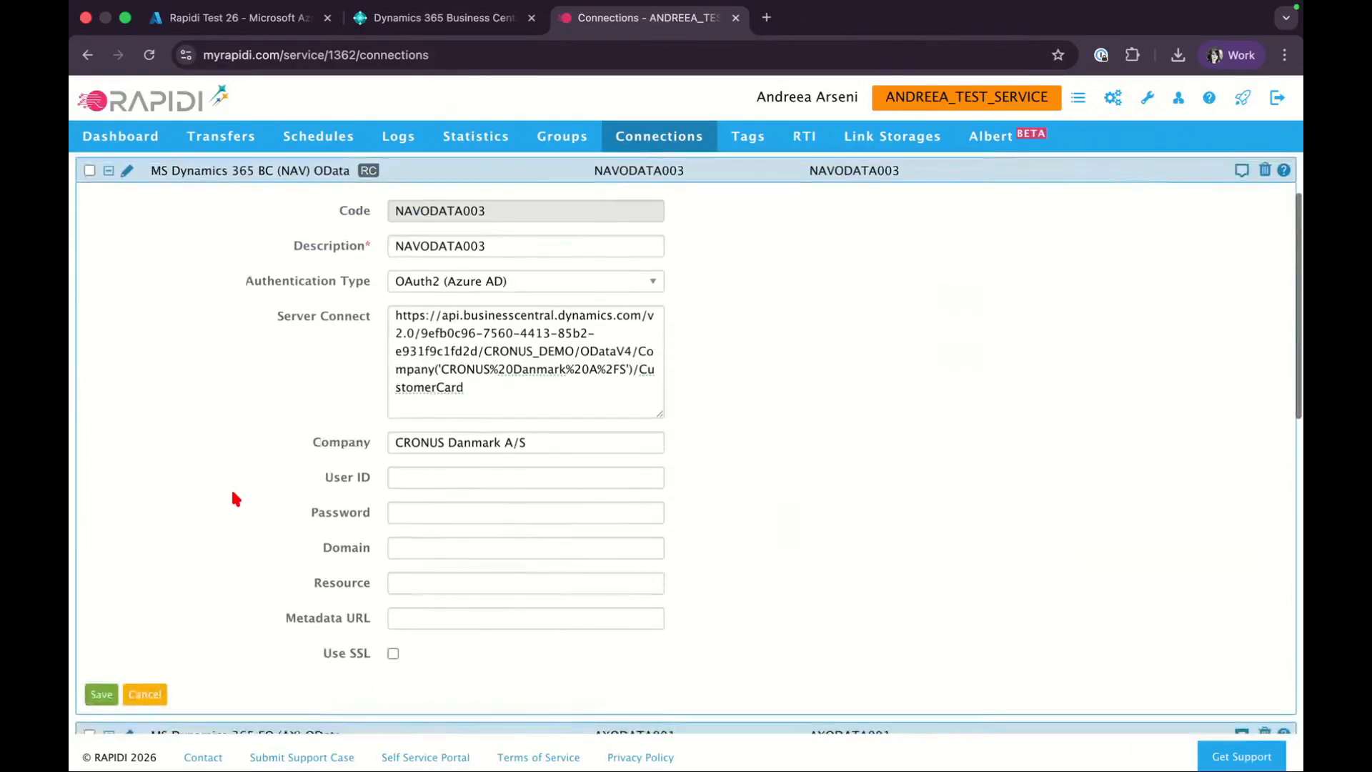
click(241, 22)
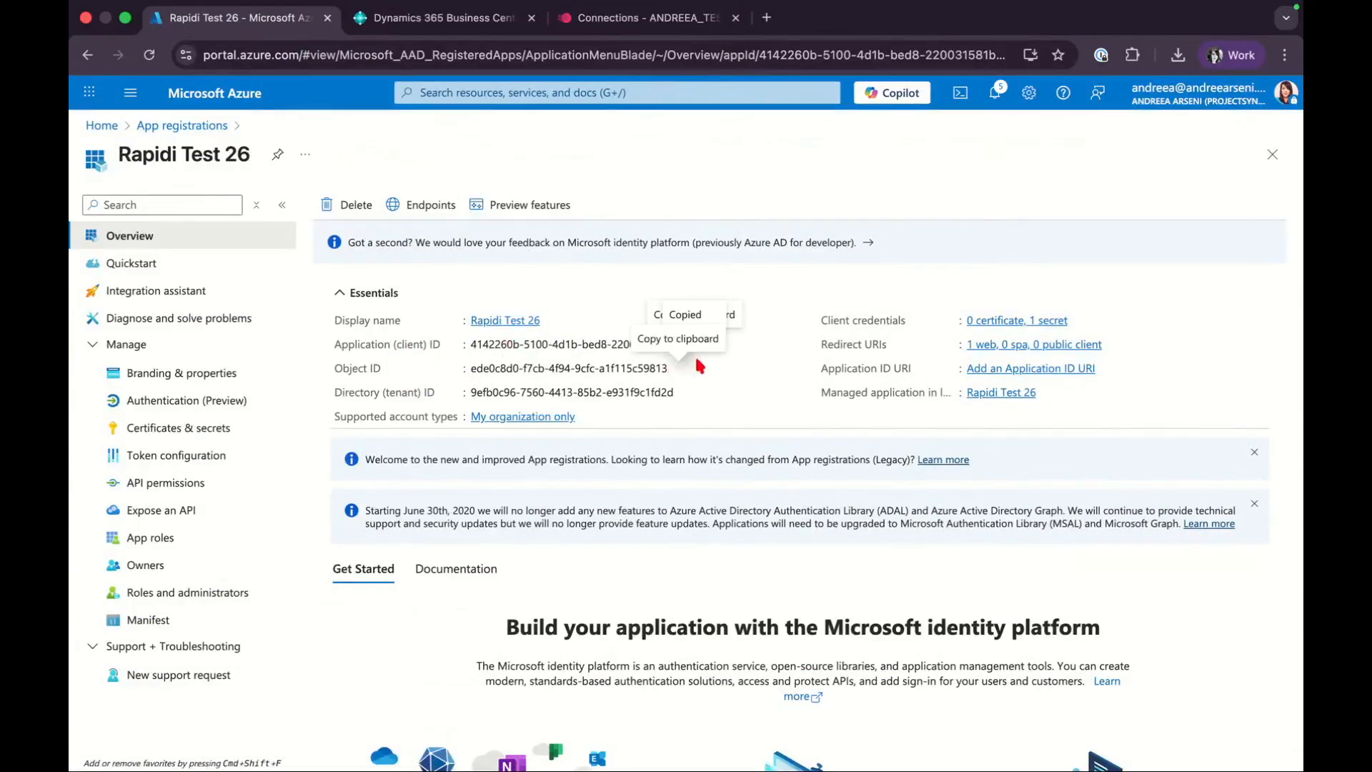
click(772, 289)
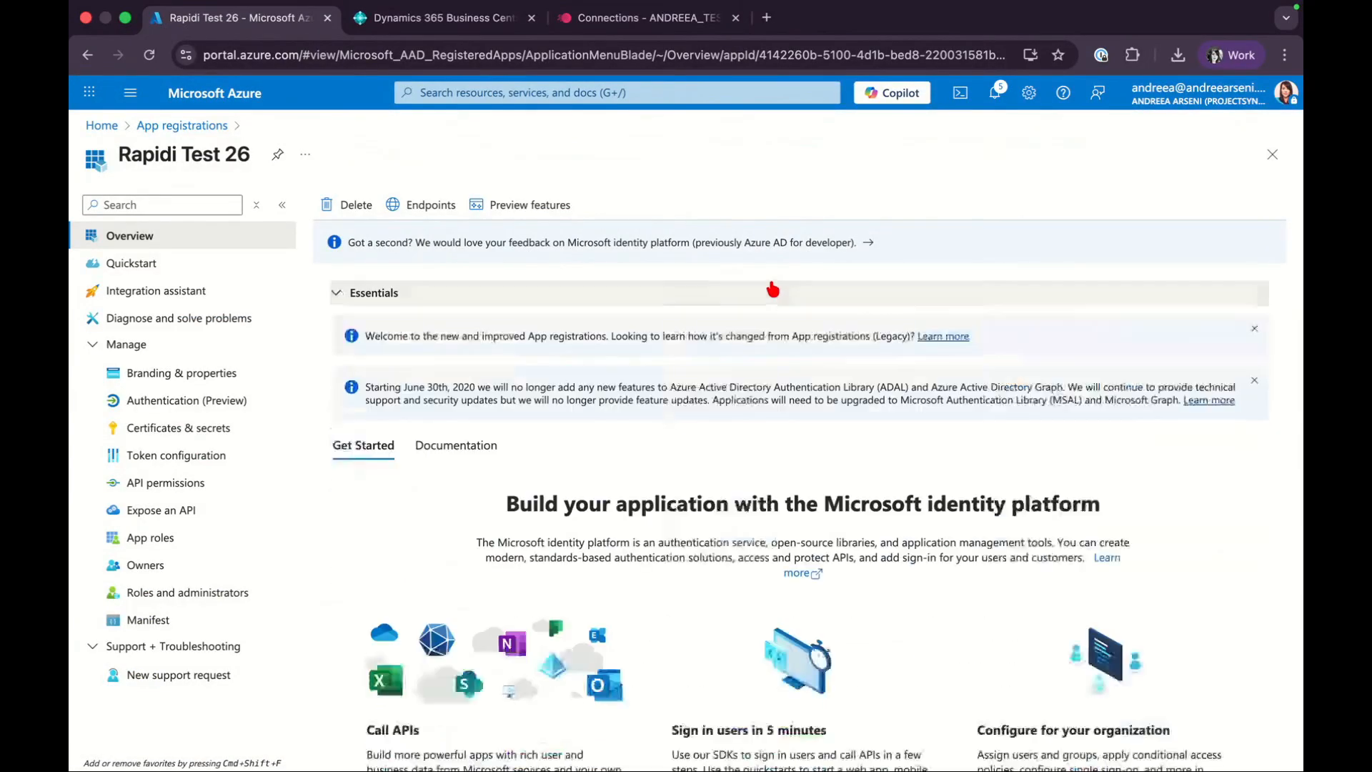
click(347, 294)
click(694, 344)
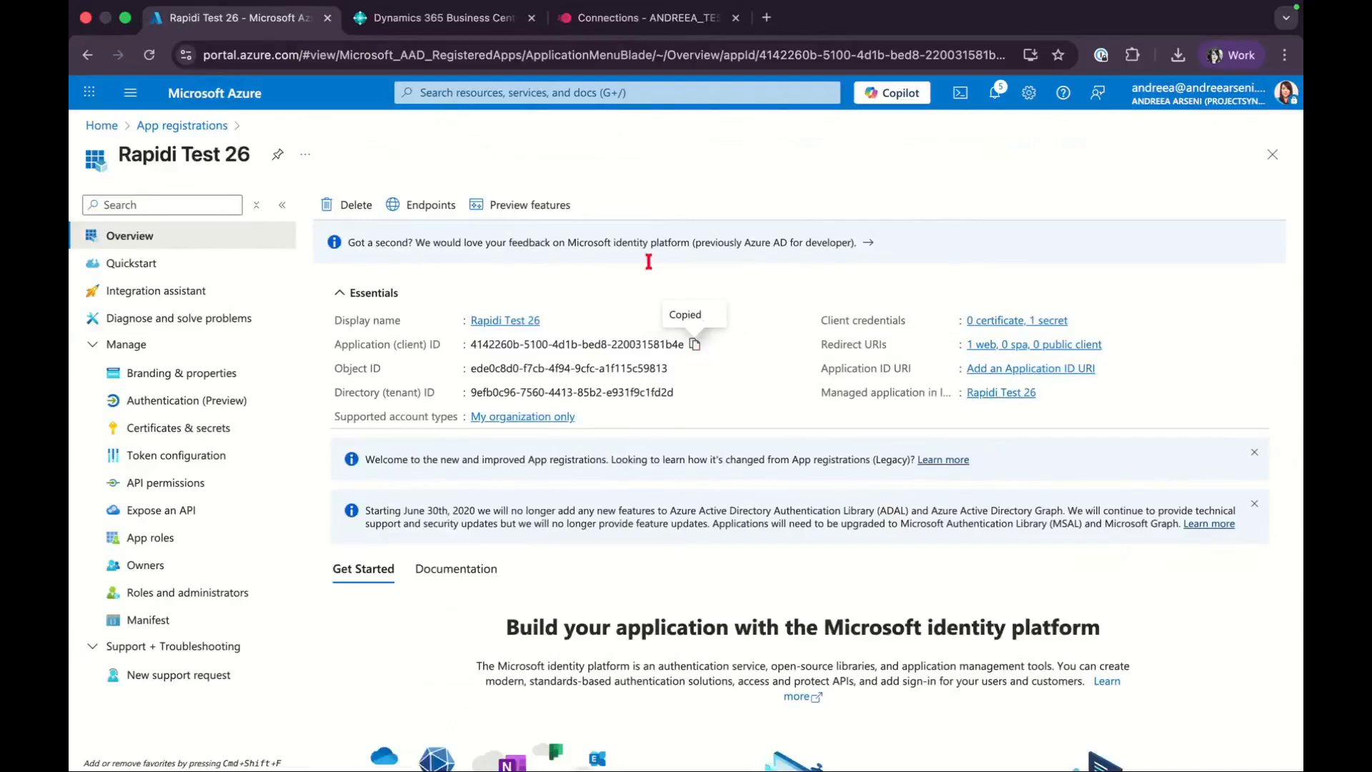
click(643, 17)
click(444, 472)
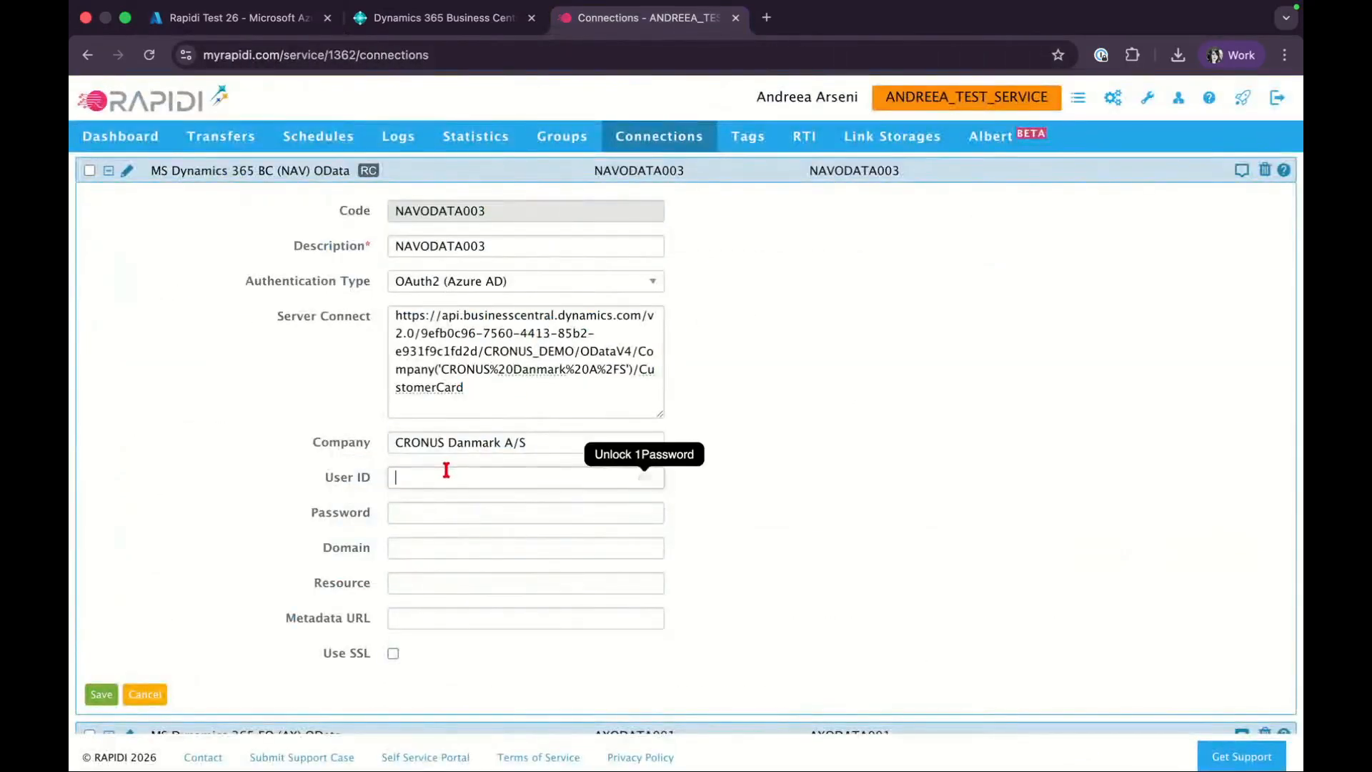
key(super+v)
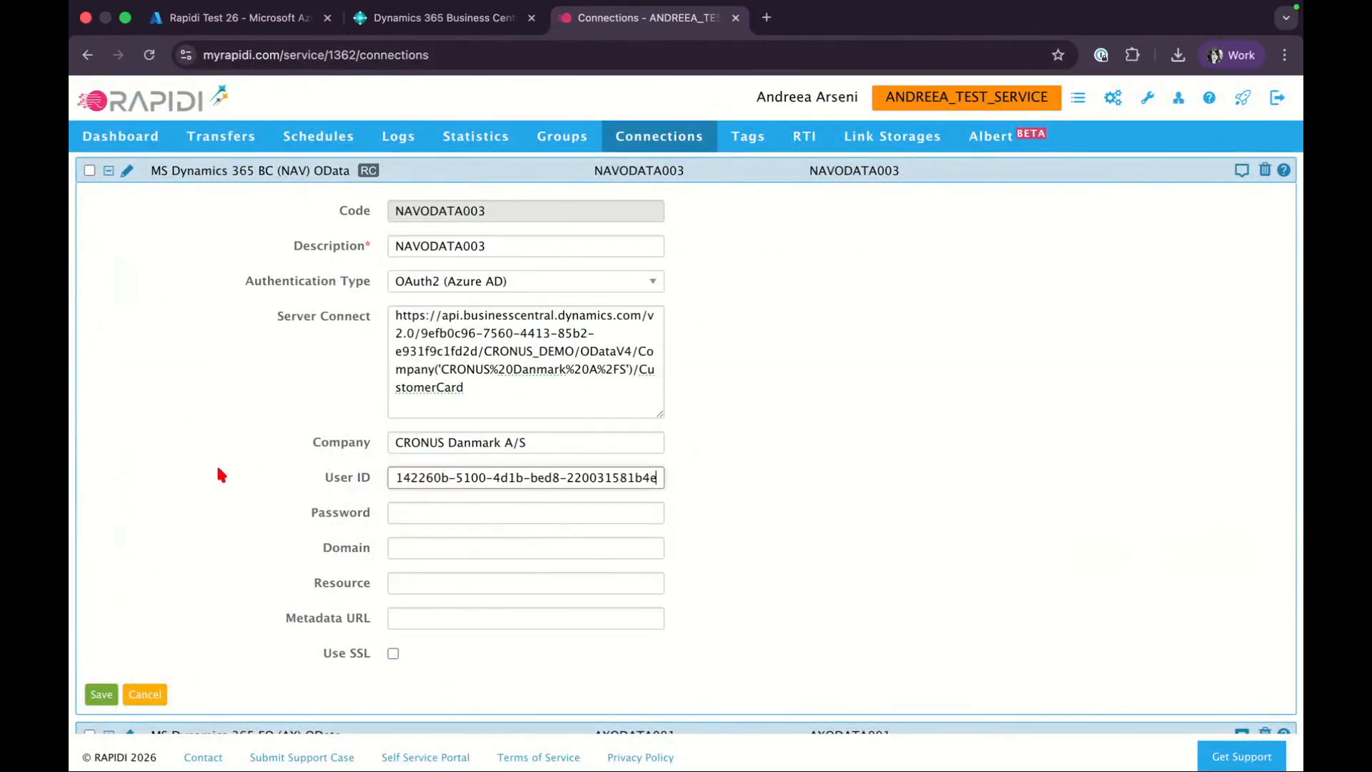
click(702, 544)
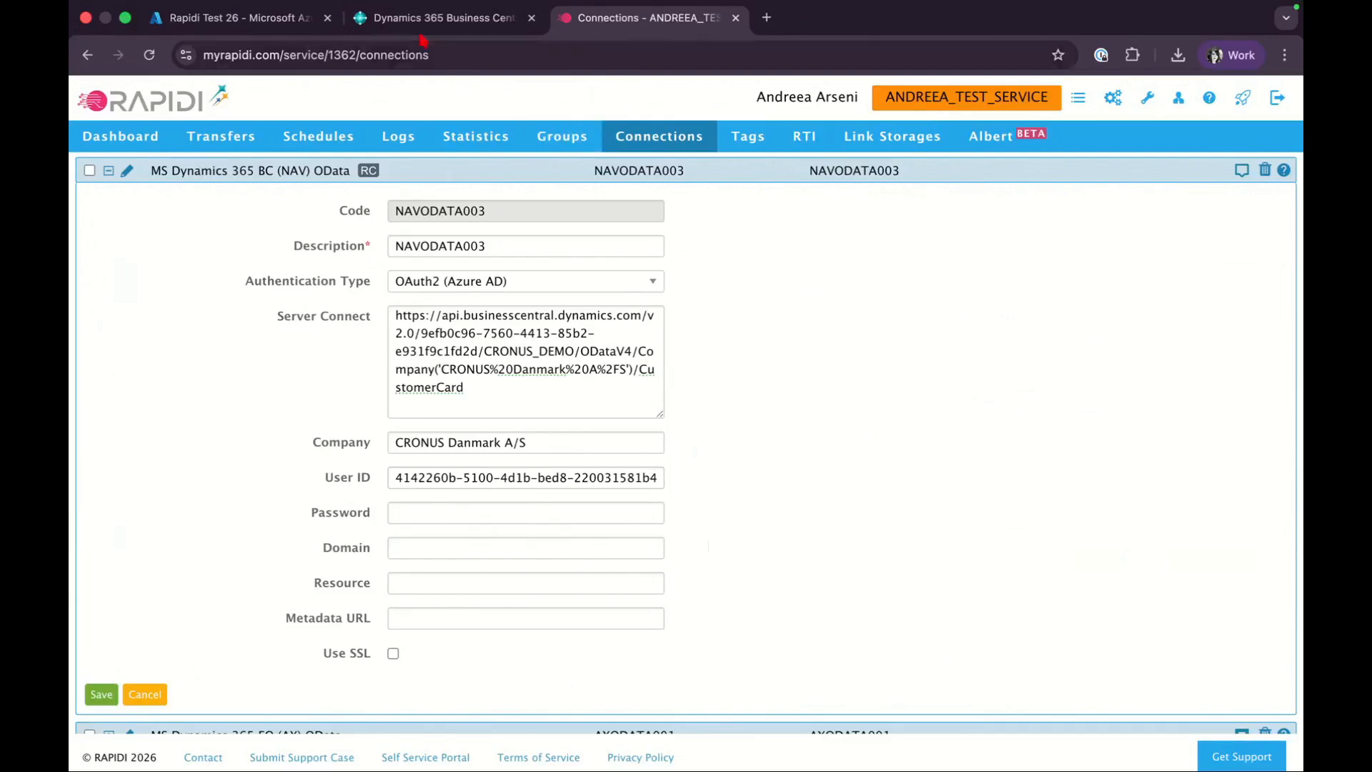
Paste the Azure app's client secret, copied from outside the browser, into the MyRapidi connection's Password field.
click(443, 17)
click(236, 17)
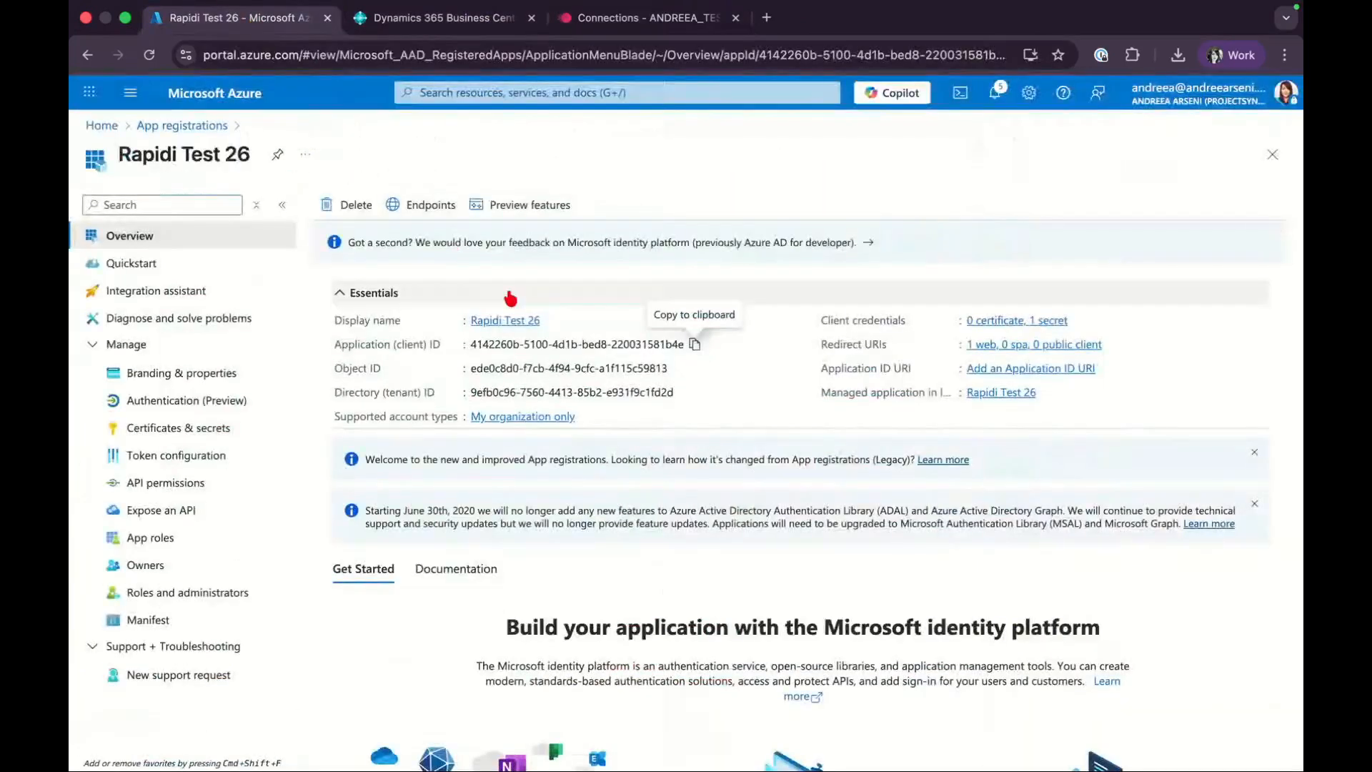
click(646, 17)
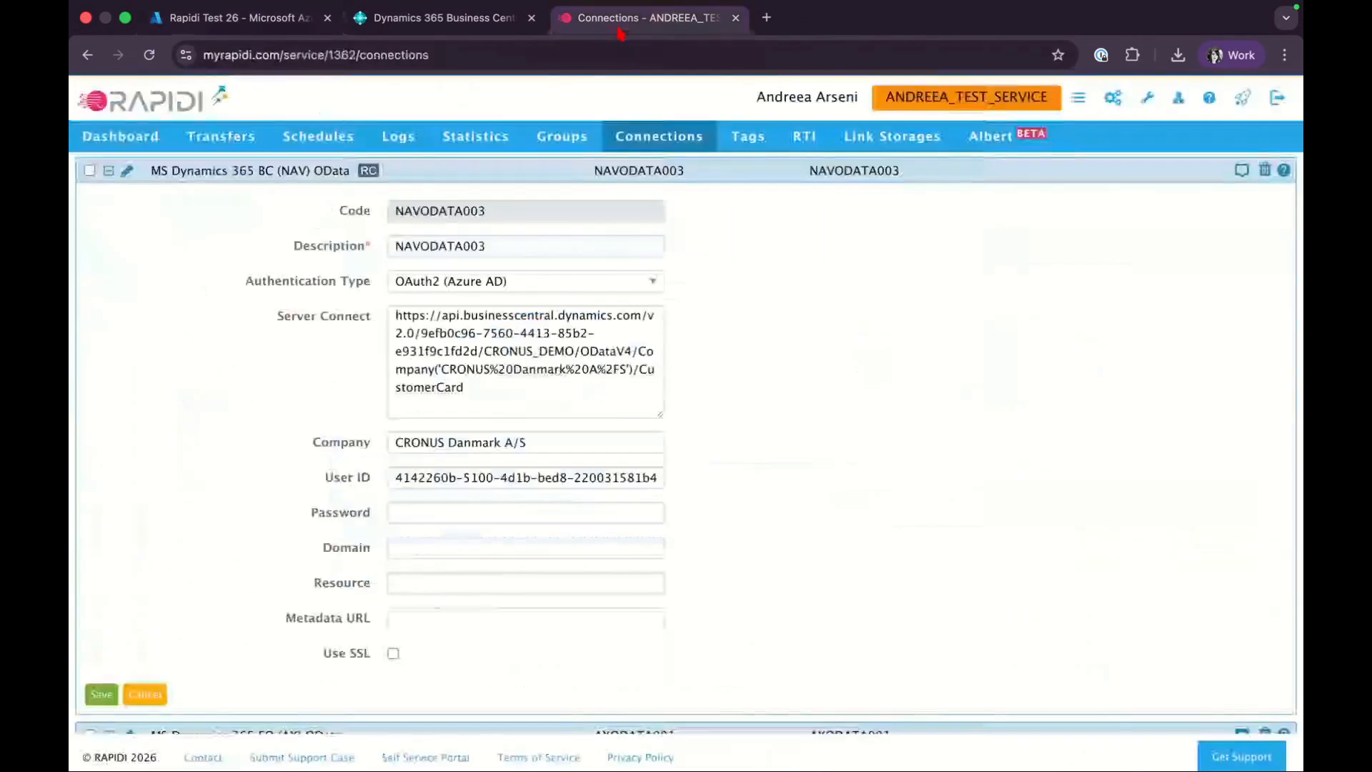
click(439, 513)
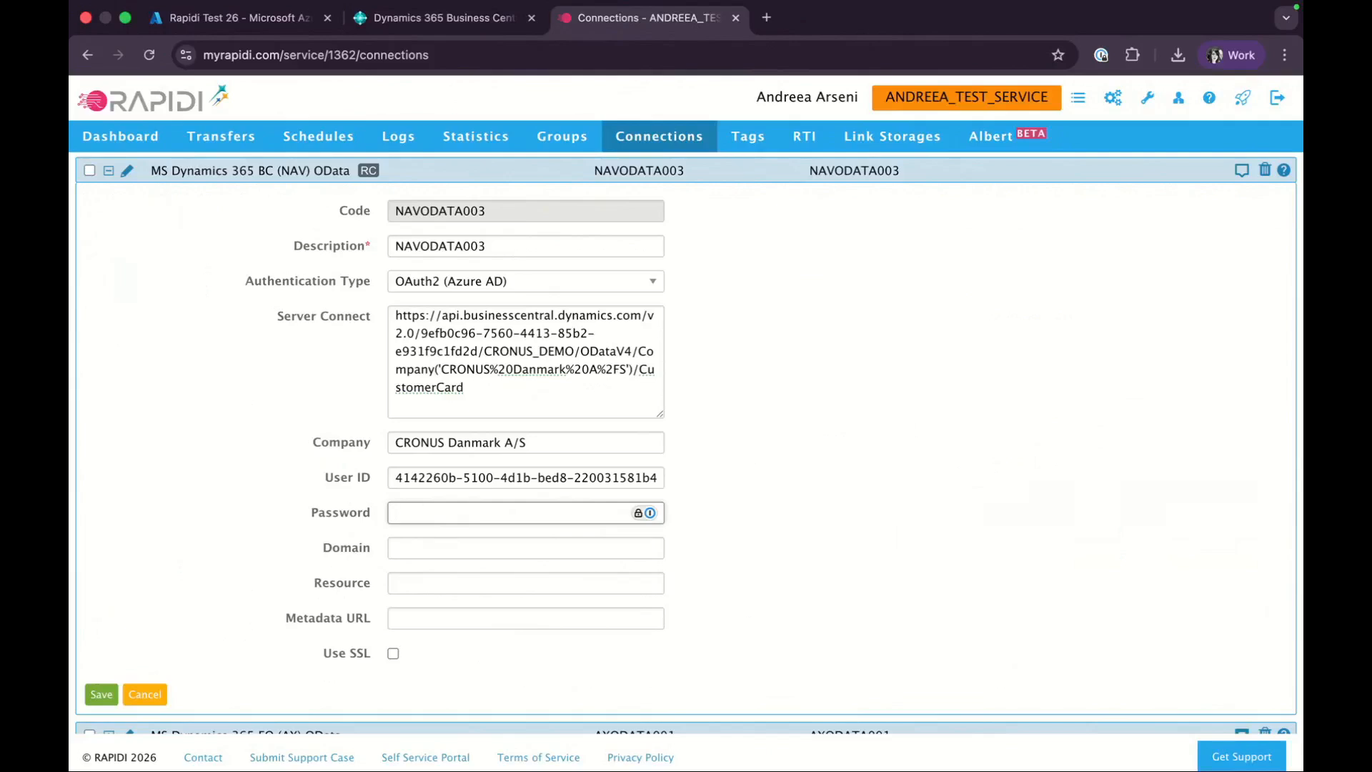
key(super+Tab)
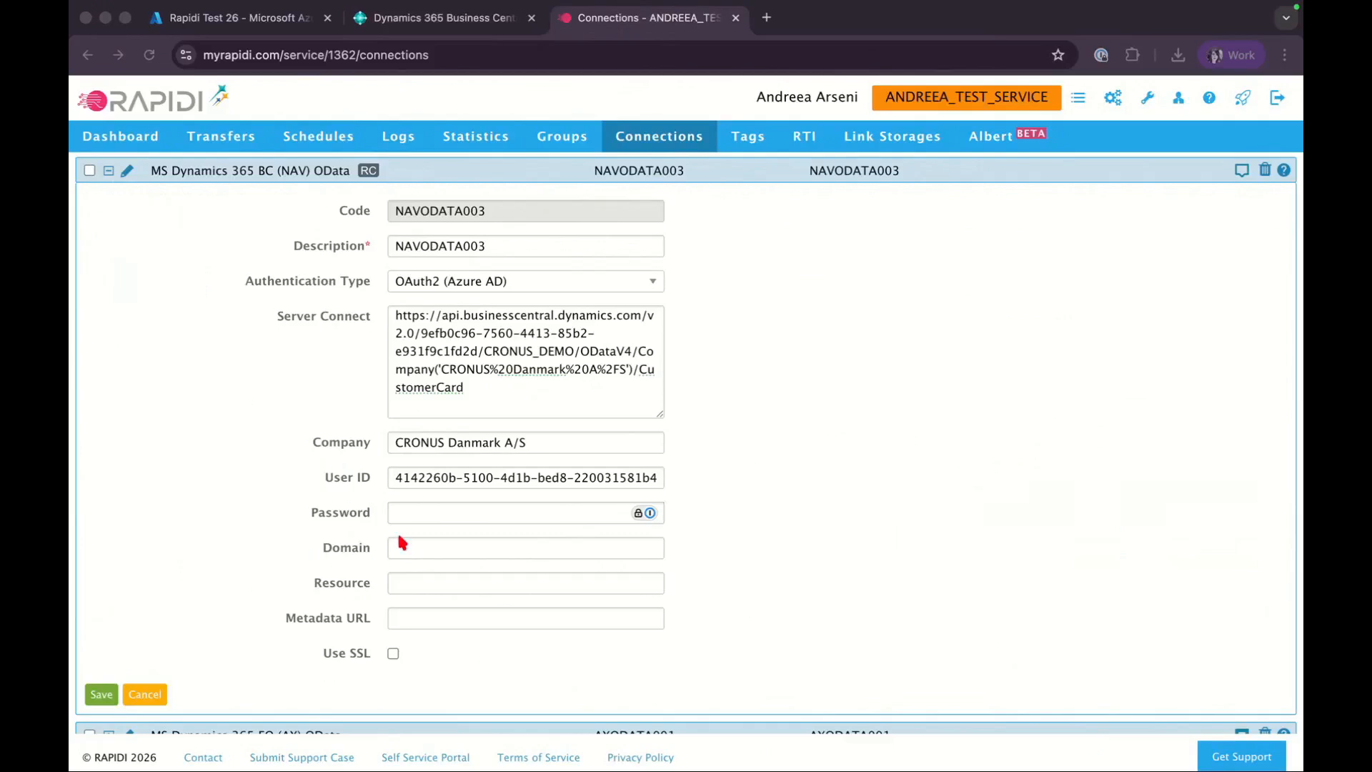
click(409, 508)
key(super+v)
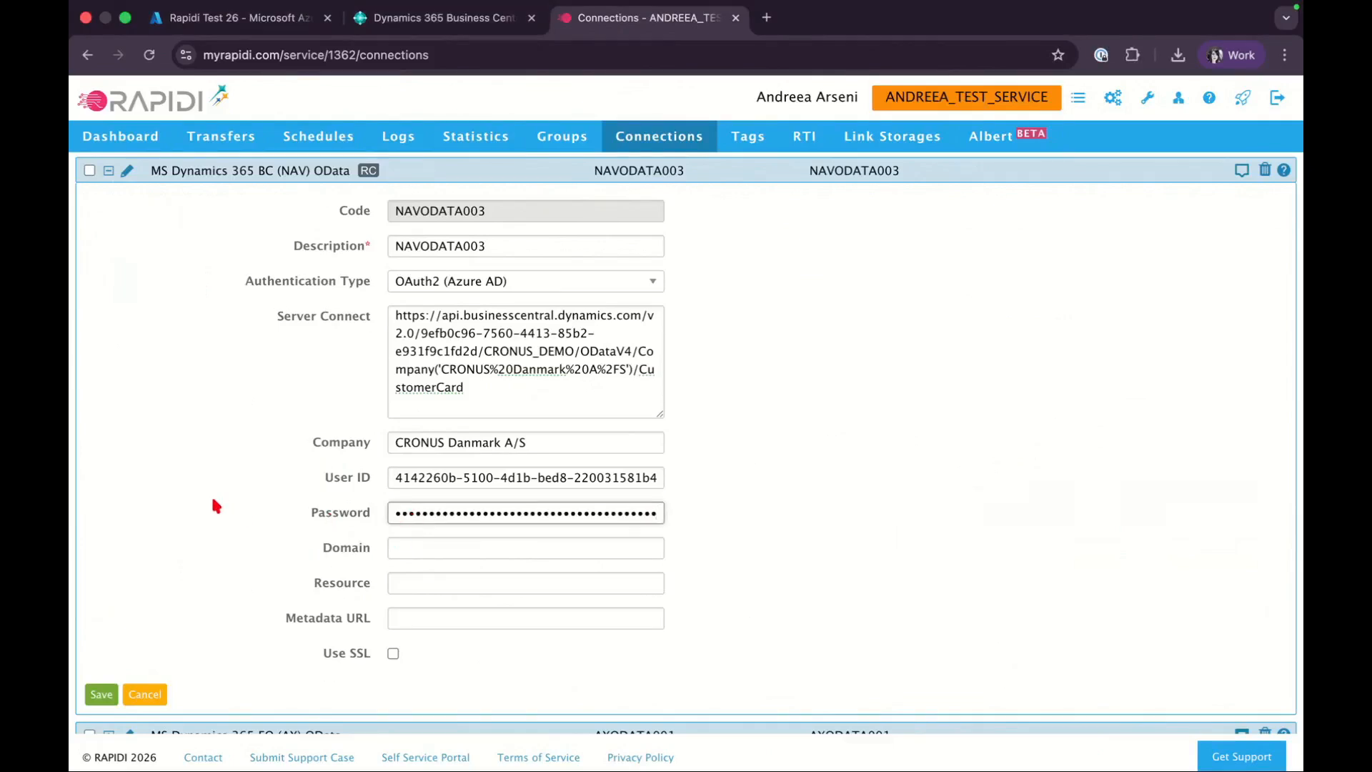
click(214, 497)
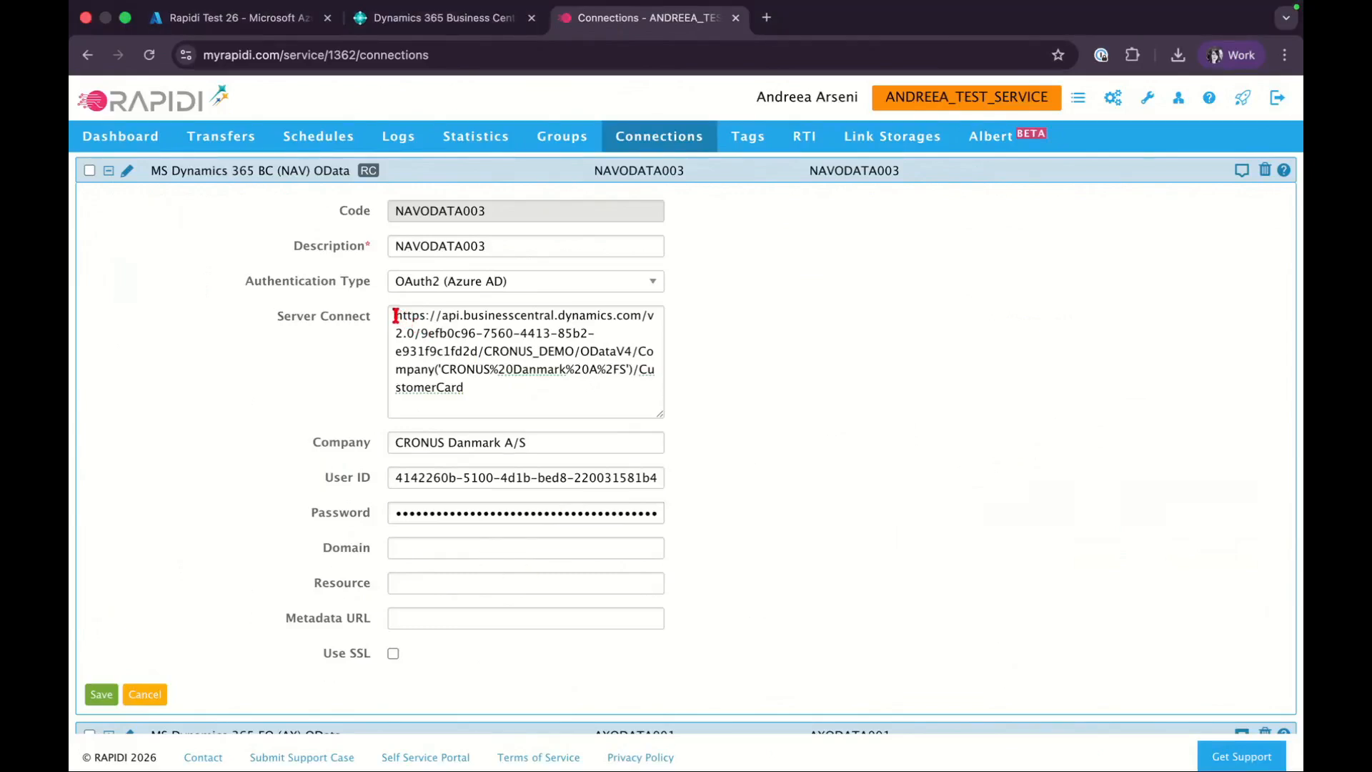
drag(397, 315, 639, 317)
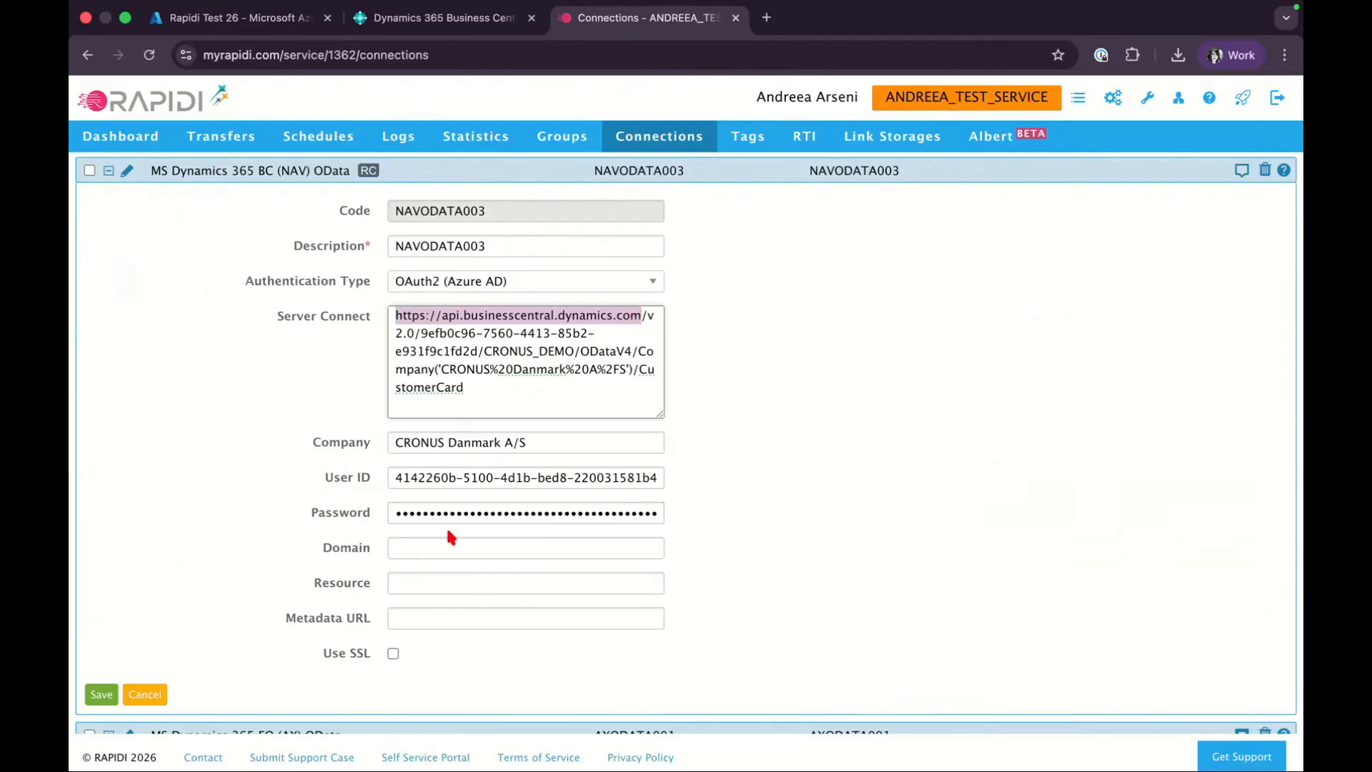
click(424, 577)
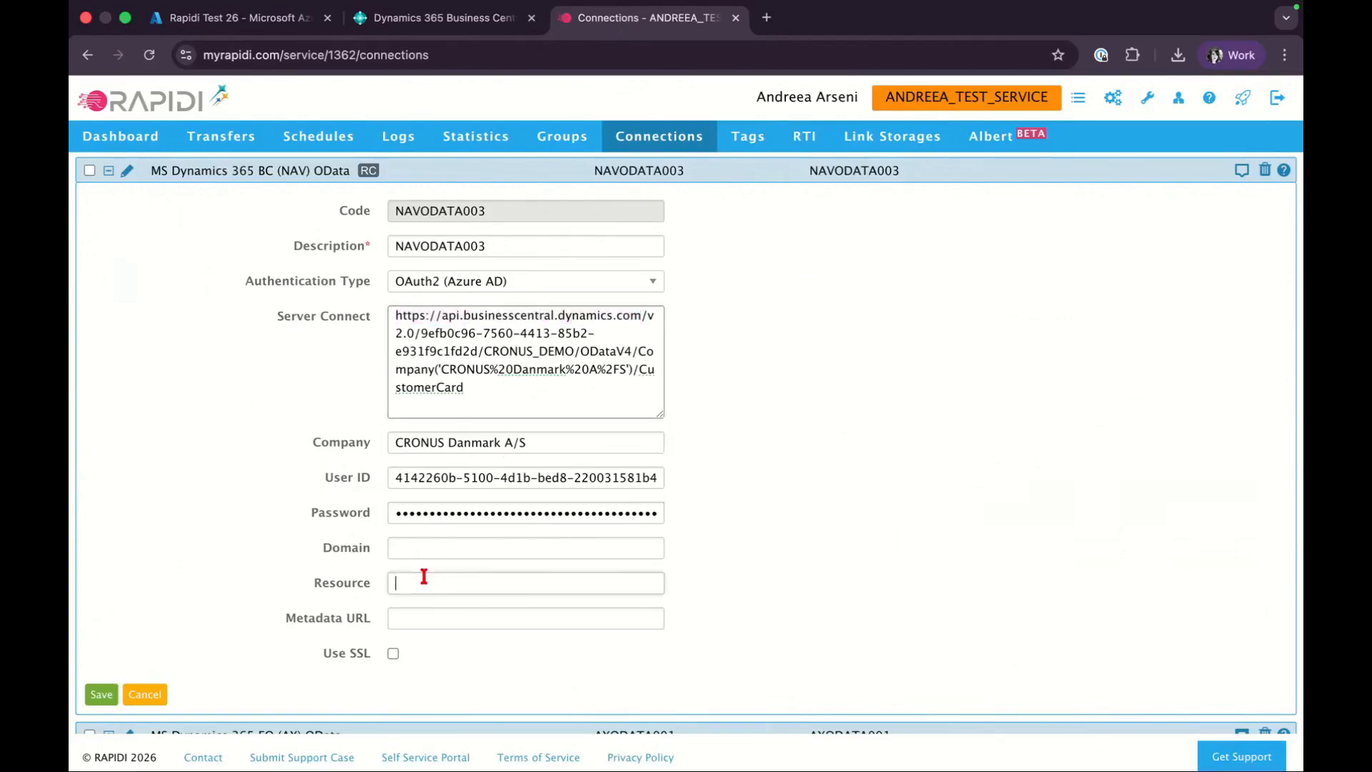
key(cmd+v)
click(836, 548)
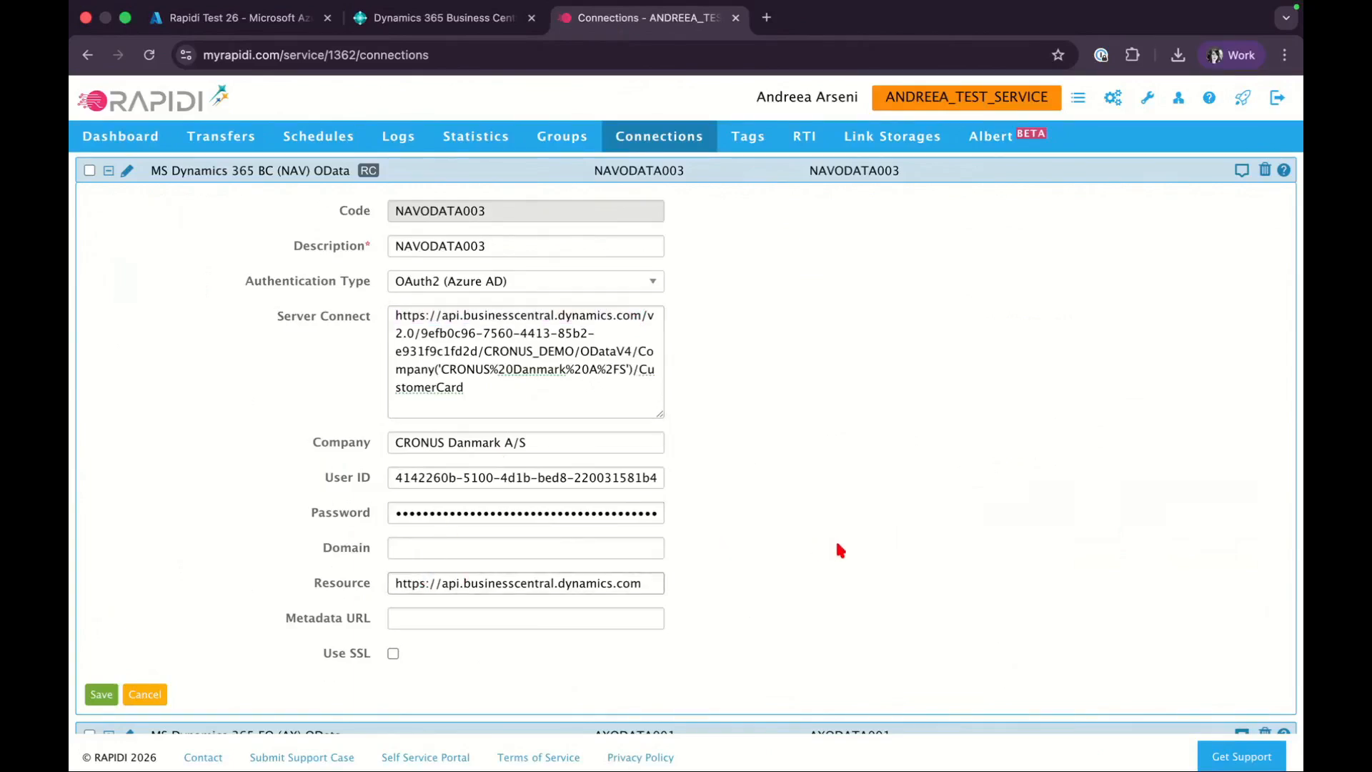
Copy the directory (tenant) ID from the Rapidi Test 26 overview in Azure into the MyRapidi connection's Domain field.
click(480, 547)
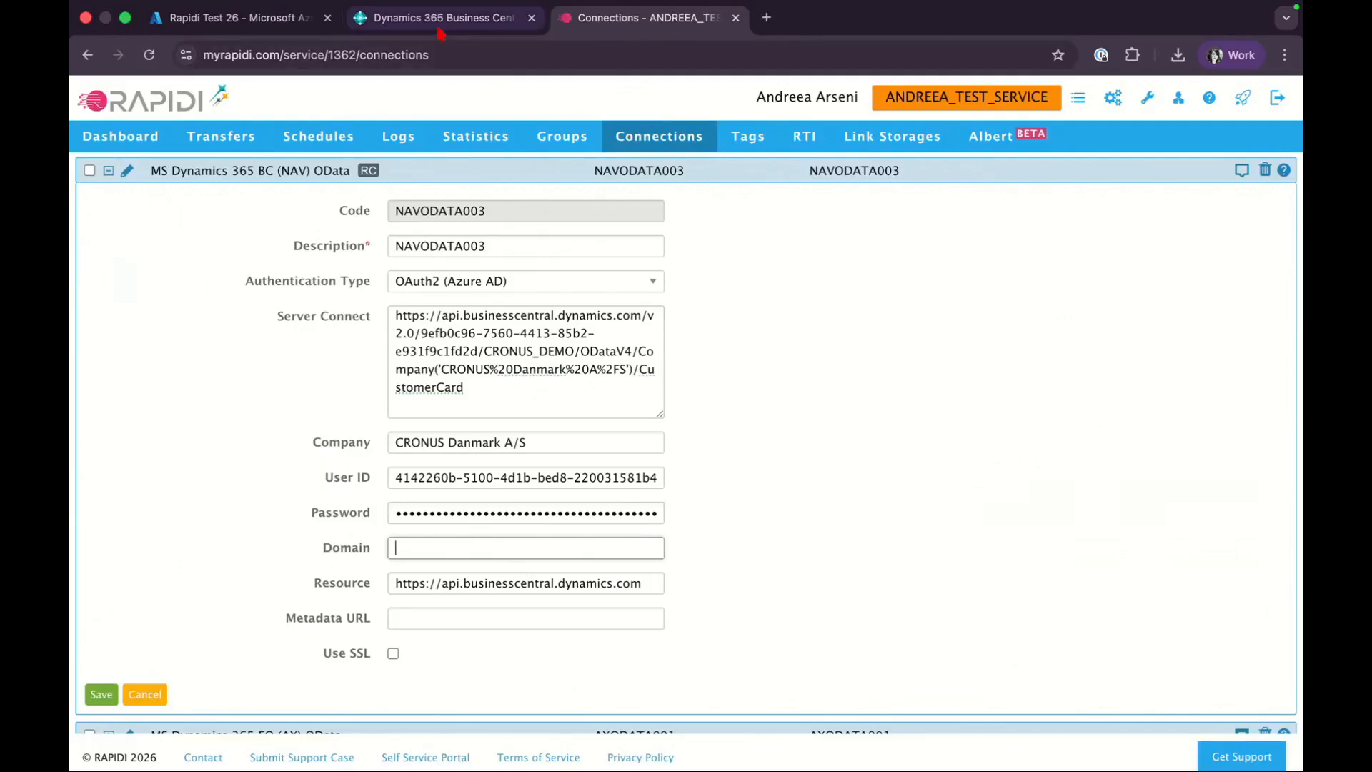
click(250, 32)
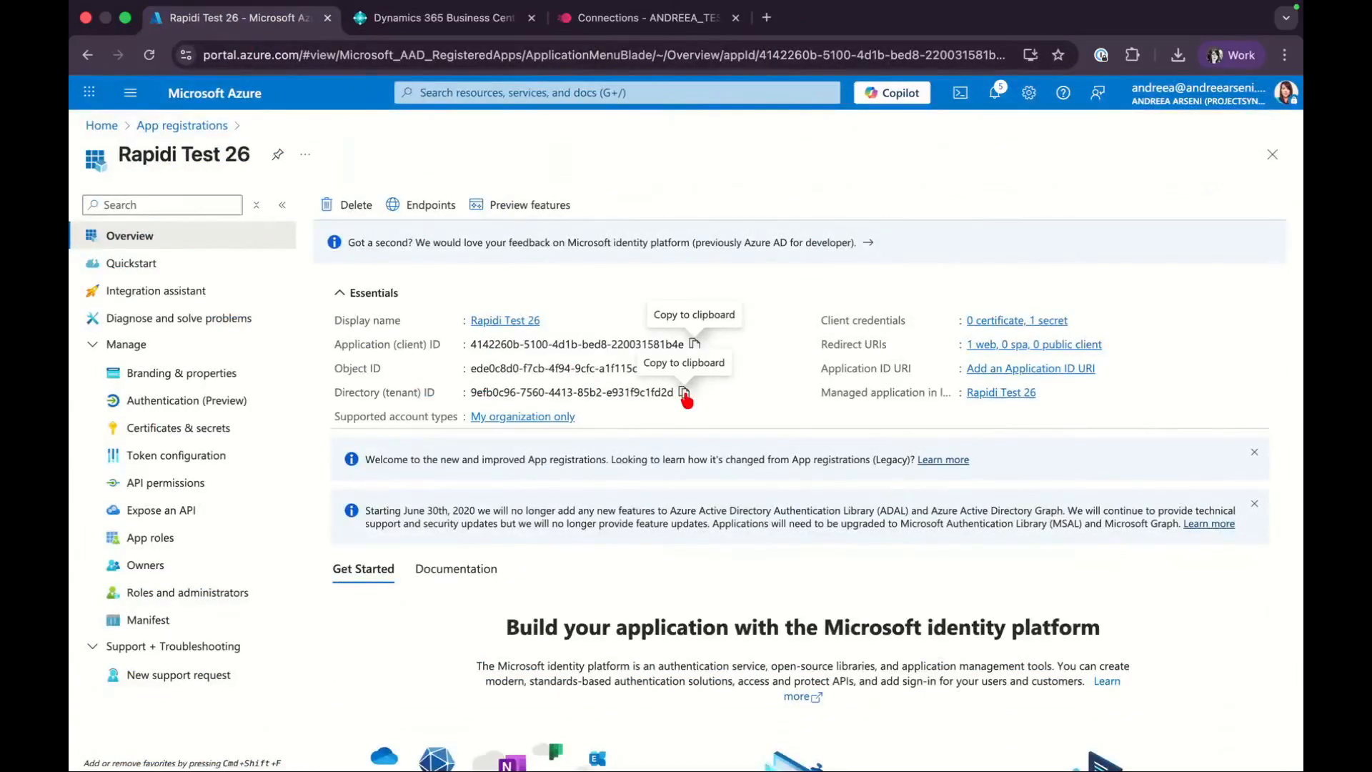
click(685, 393)
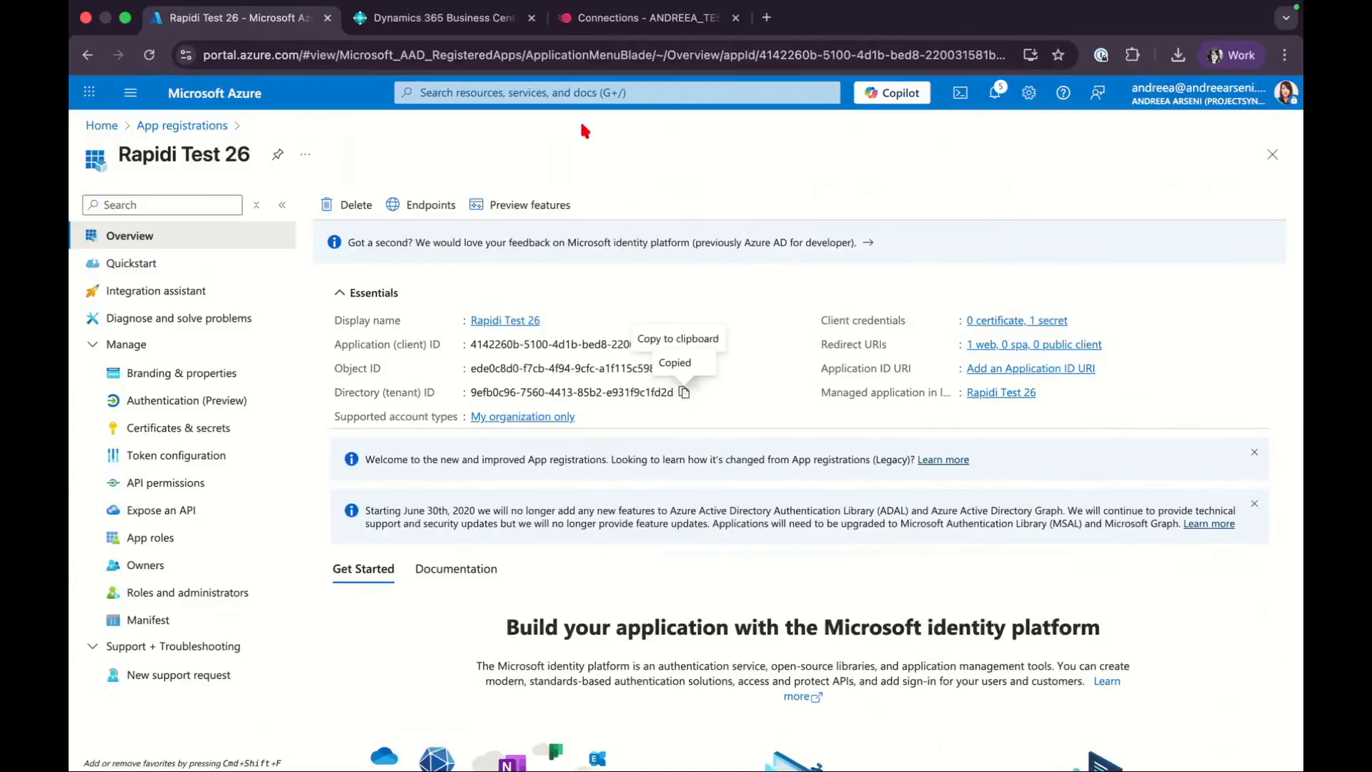
click(612, 29)
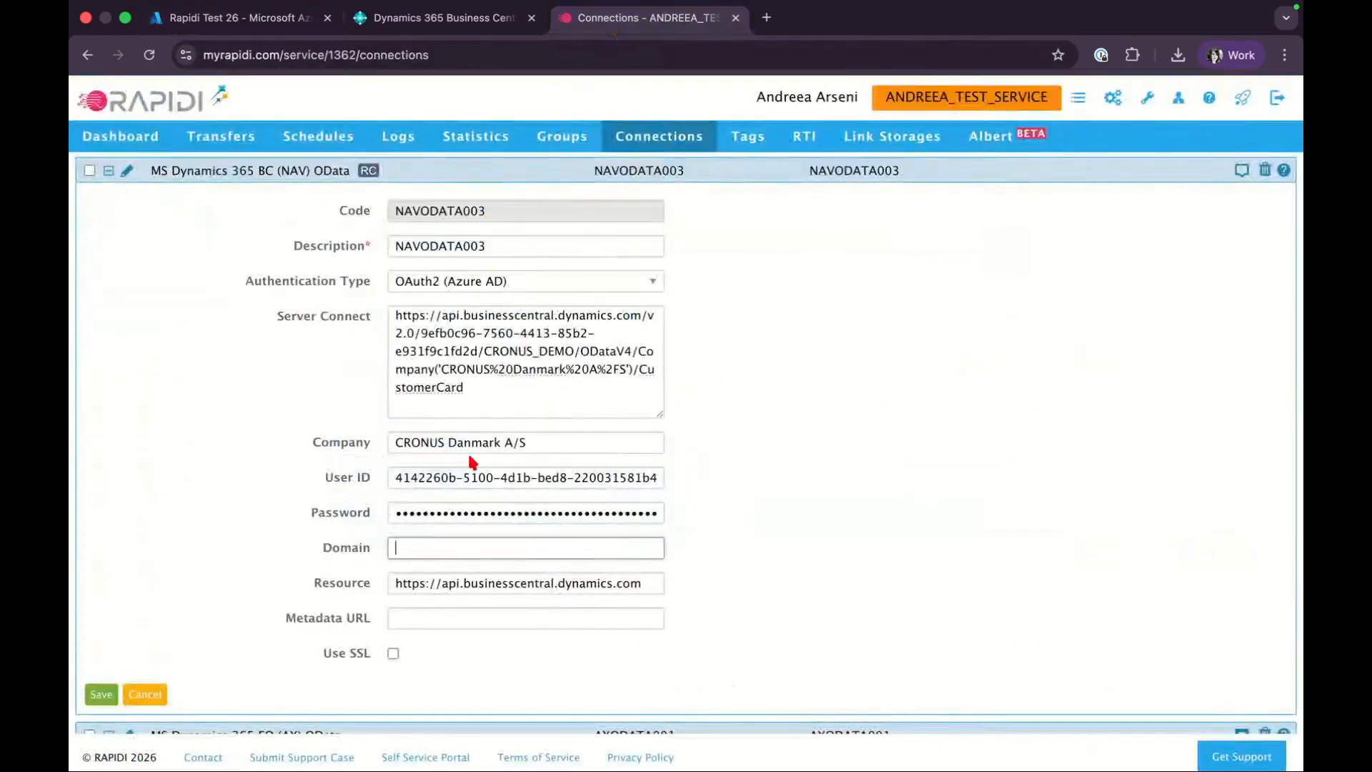
key(ctrl+v)
click(719, 619)
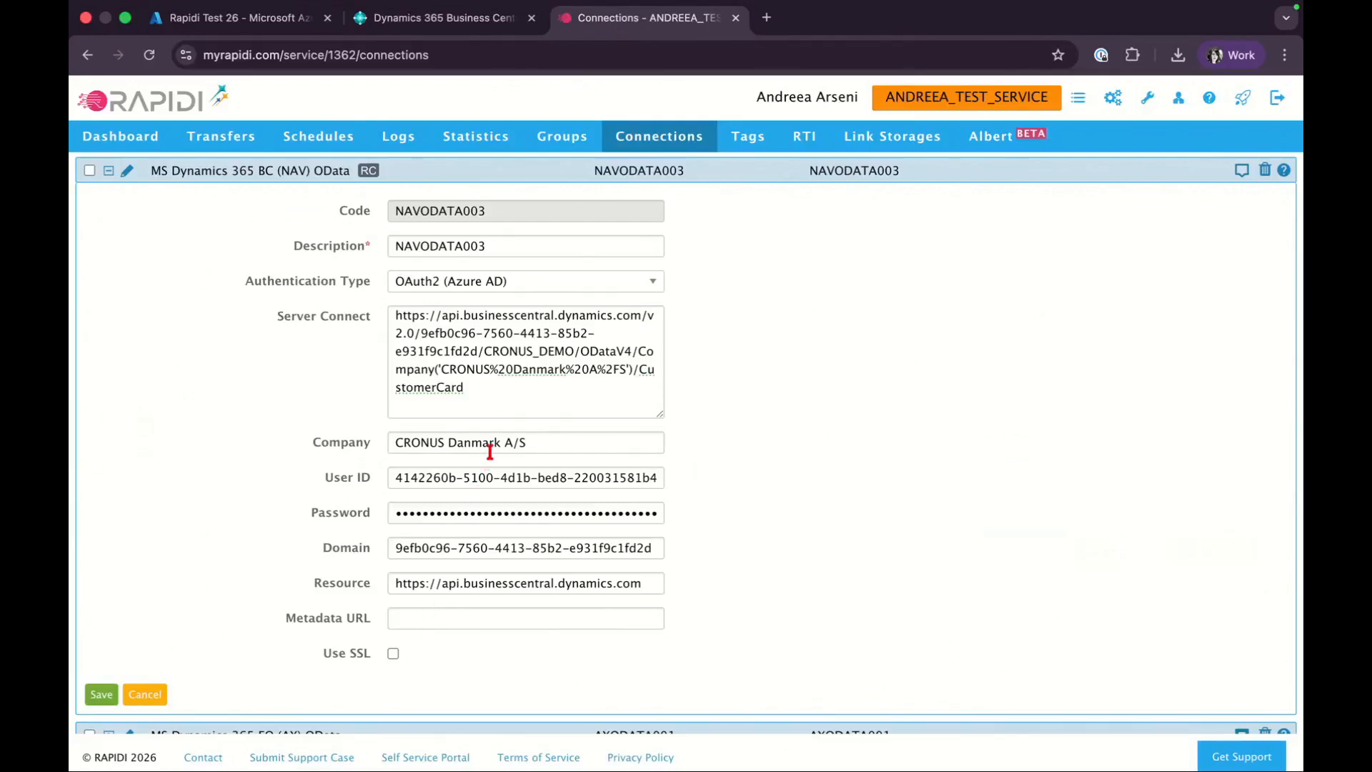
Fill the Metadata URL with the Server Connect address up to ODataV4, followed by /$metadata.
click(395, 317)
drag(395, 316, 628, 351)
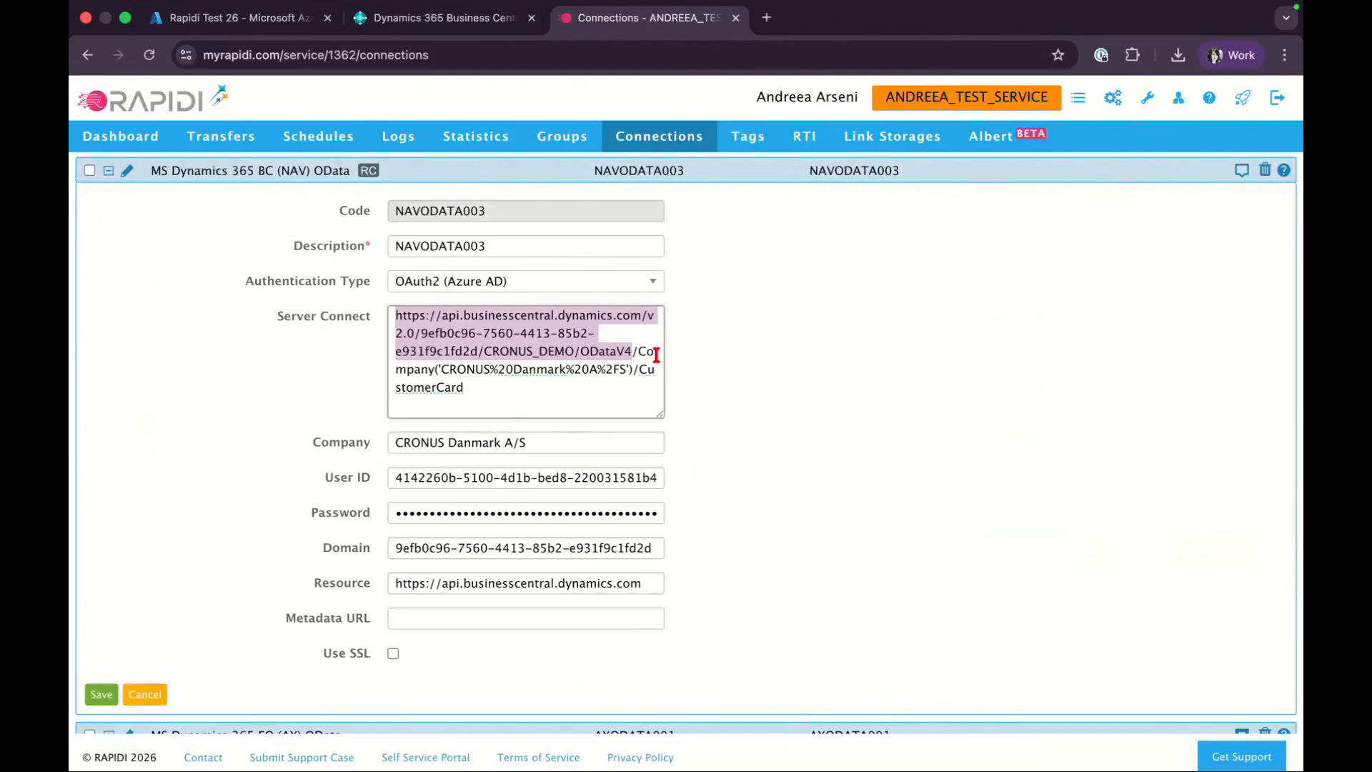
click(407, 619)
key(super+v)
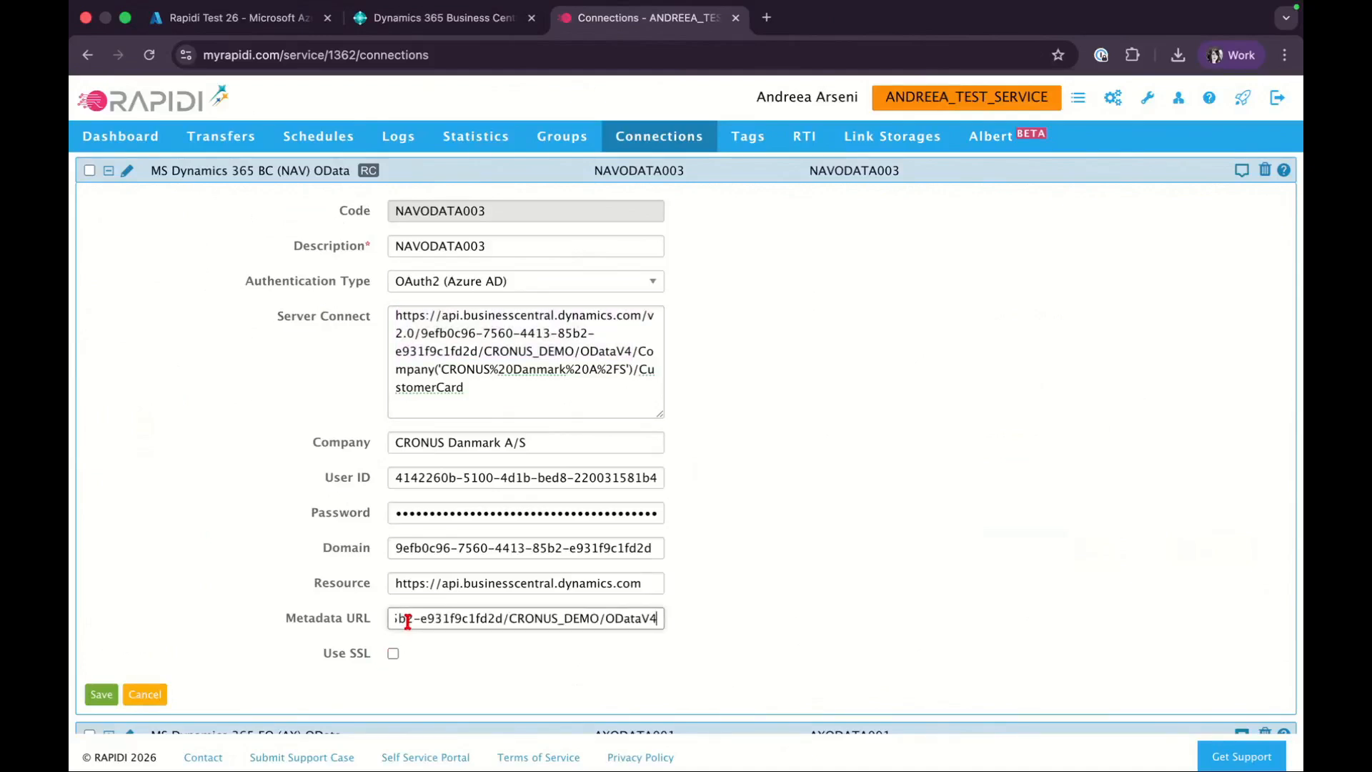
text(/)
text(@2)
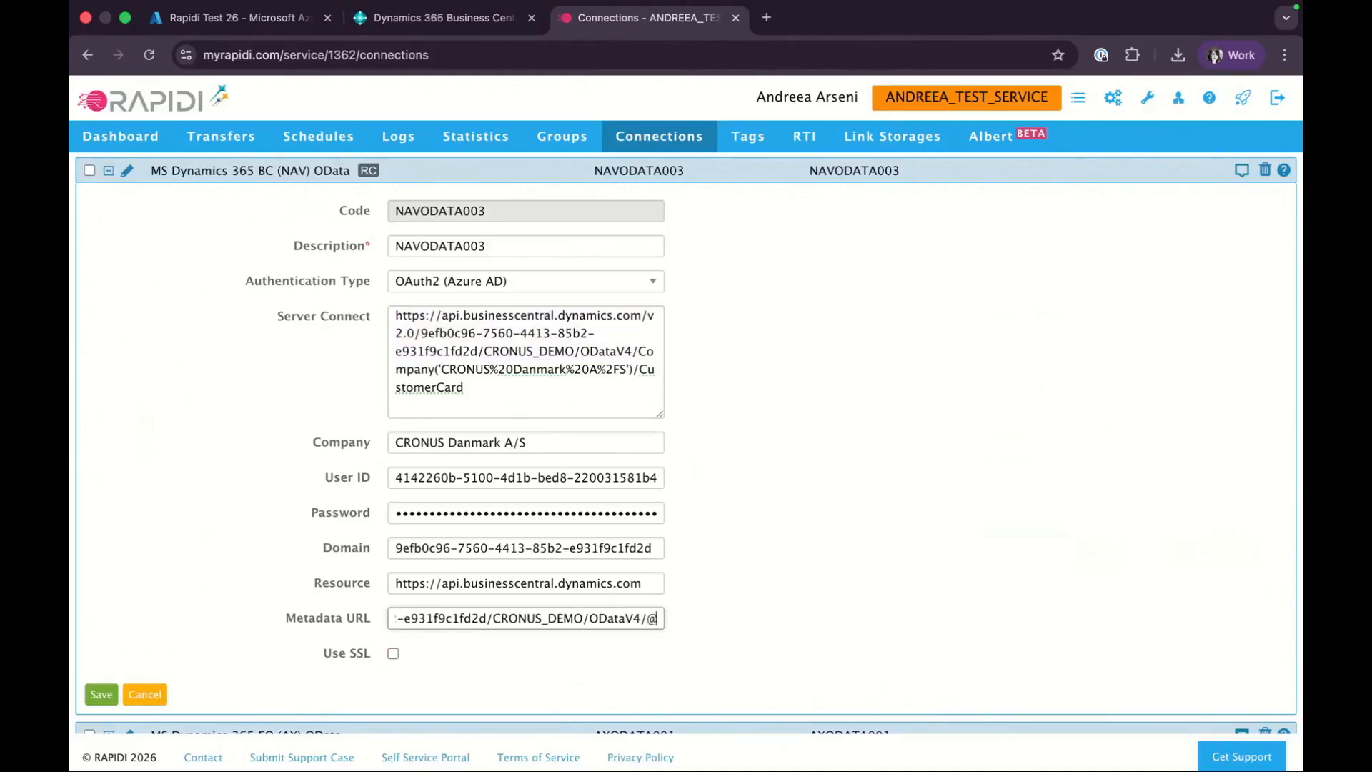
key(BackSpace)
key(BackSpace)
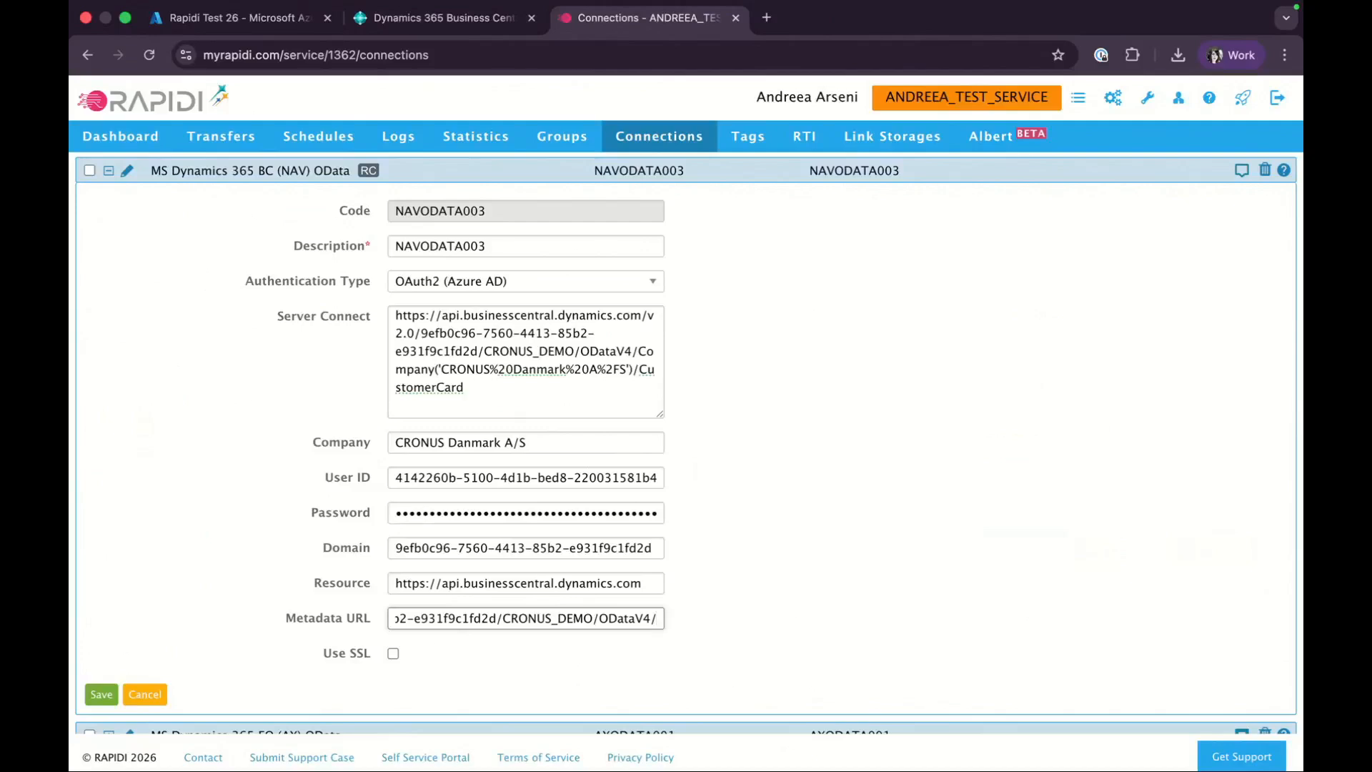
text($me)
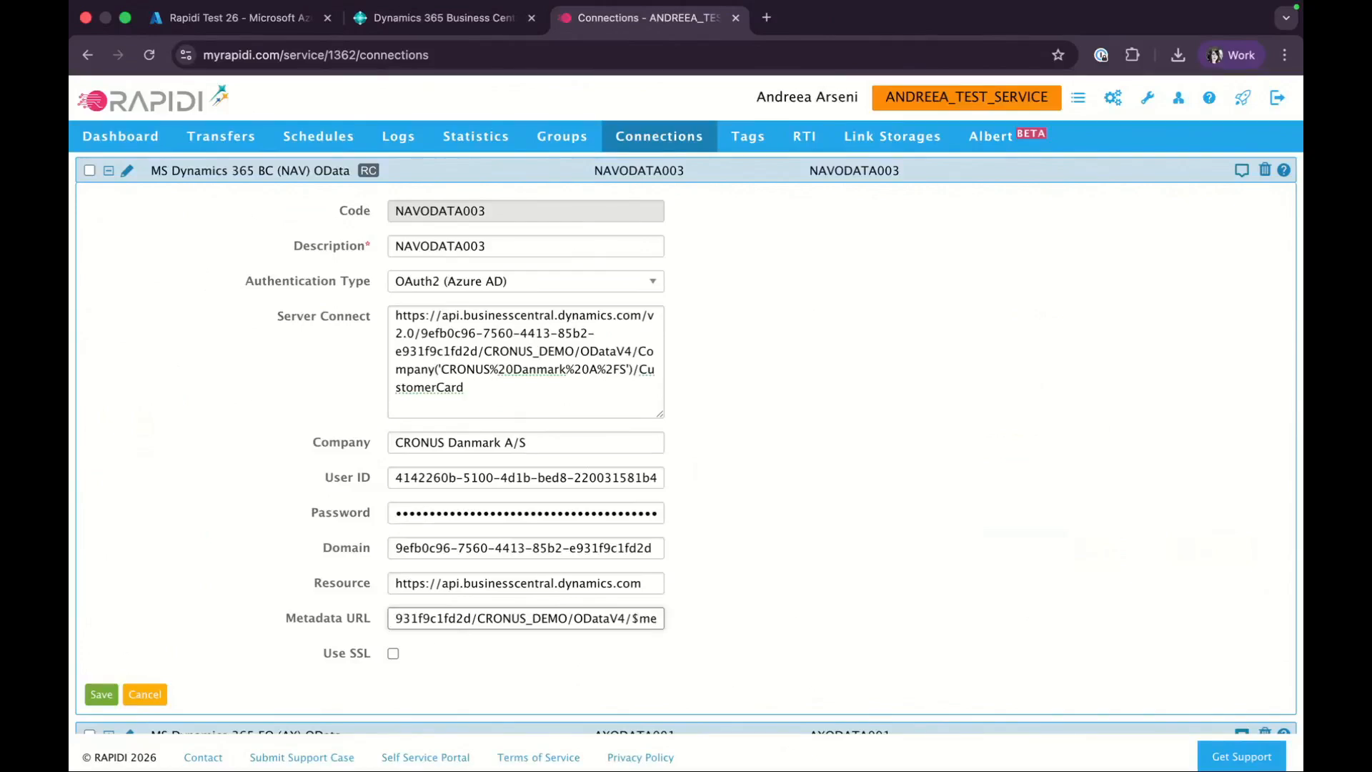
text(tadata)
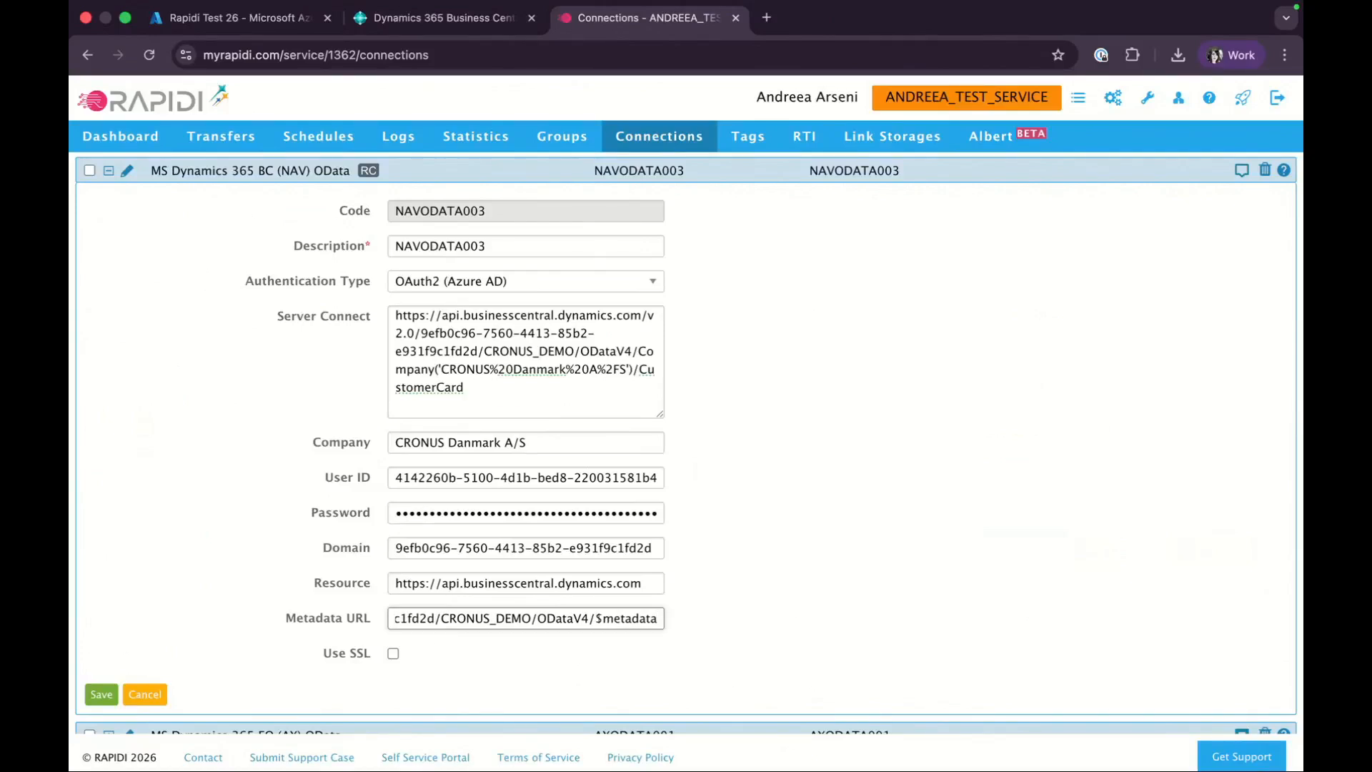
click(803, 569)
Enable Use SSL, save the NAVODATA003 connection and dismiss the password manager's offer to save the login.
click(393, 654)
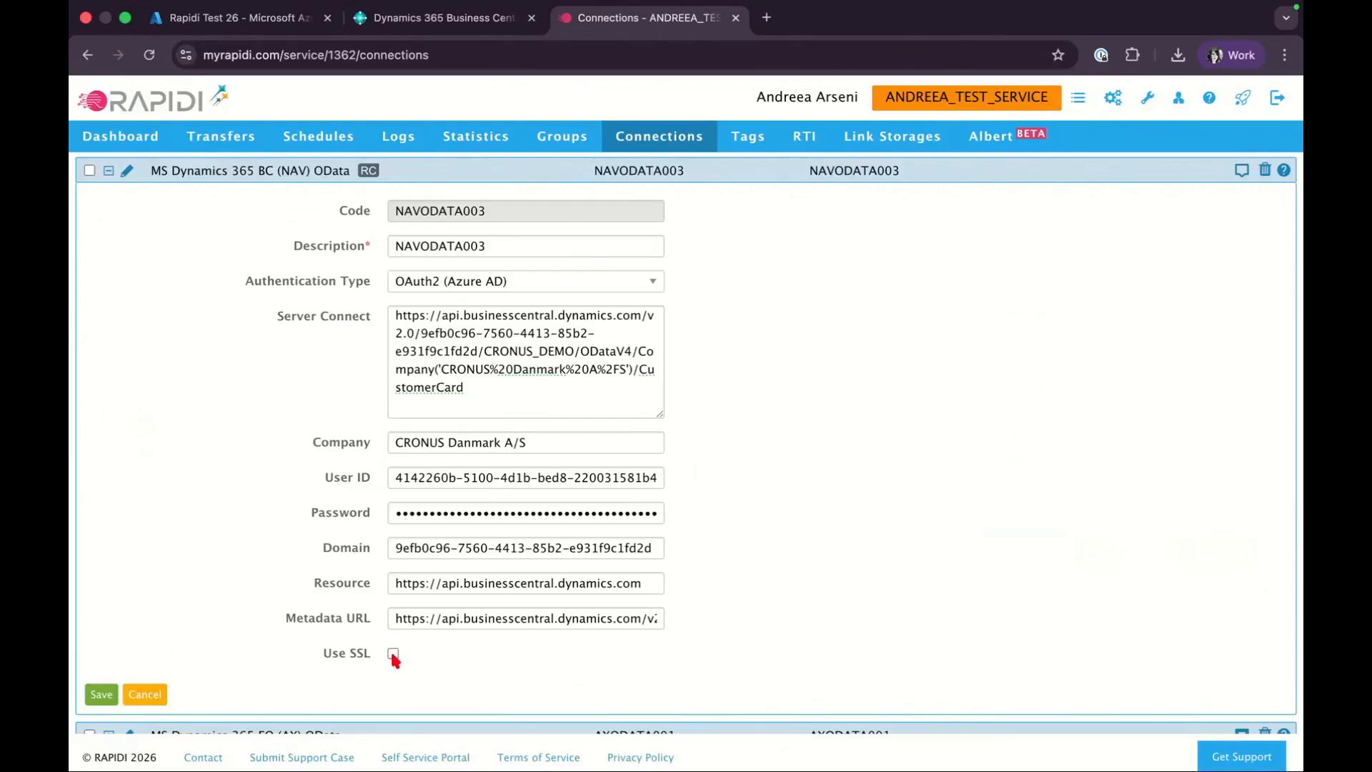
scroll(188, 535, down, 1)
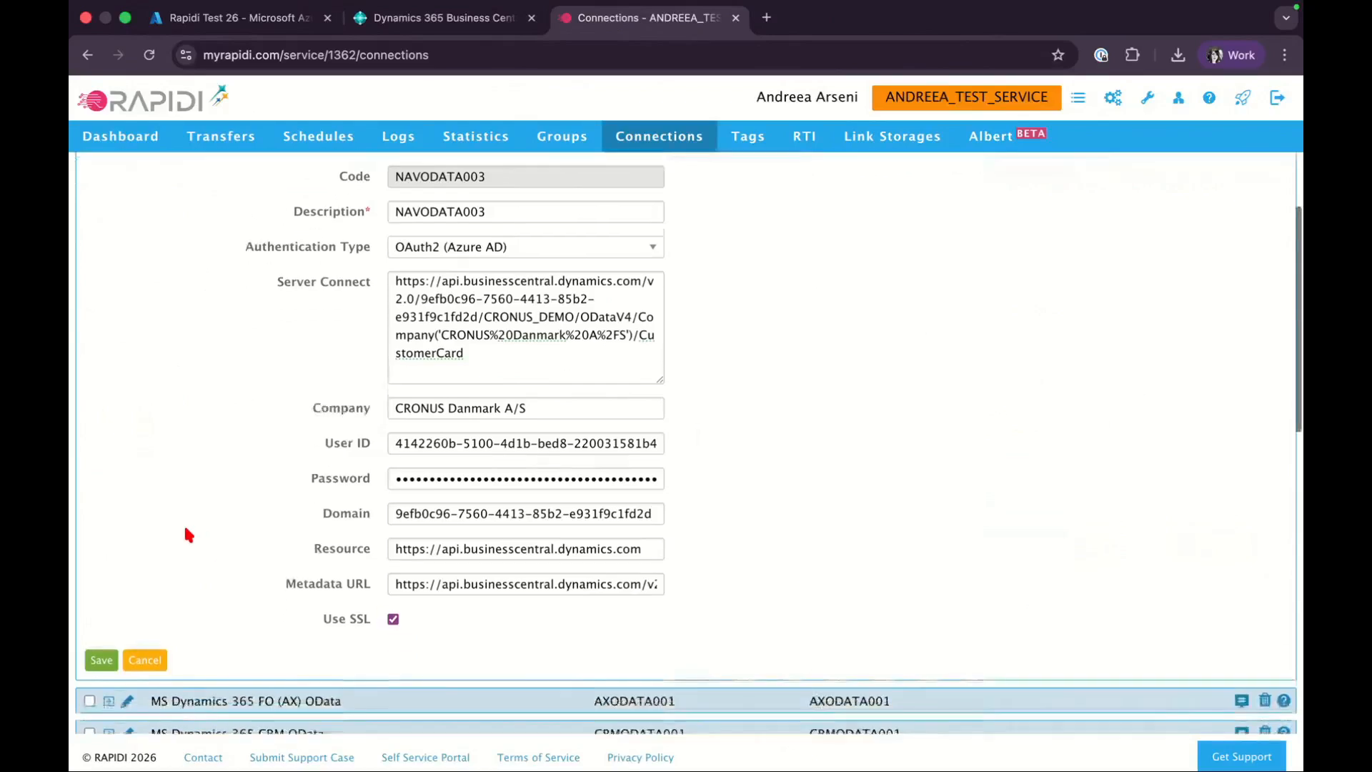
click(101, 660)
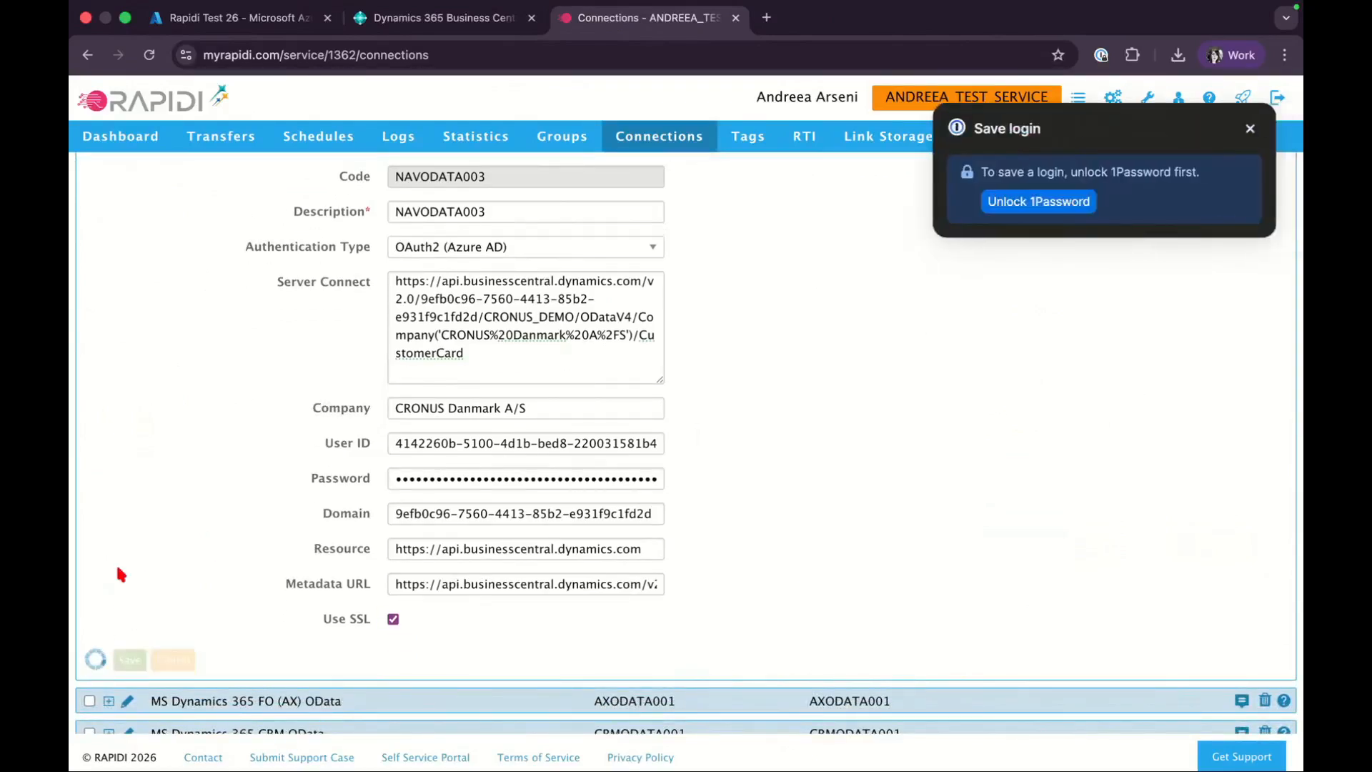
click(1250, 128)
Run a connection test on the saved NAVODATA003 connection.
click(171, 676)
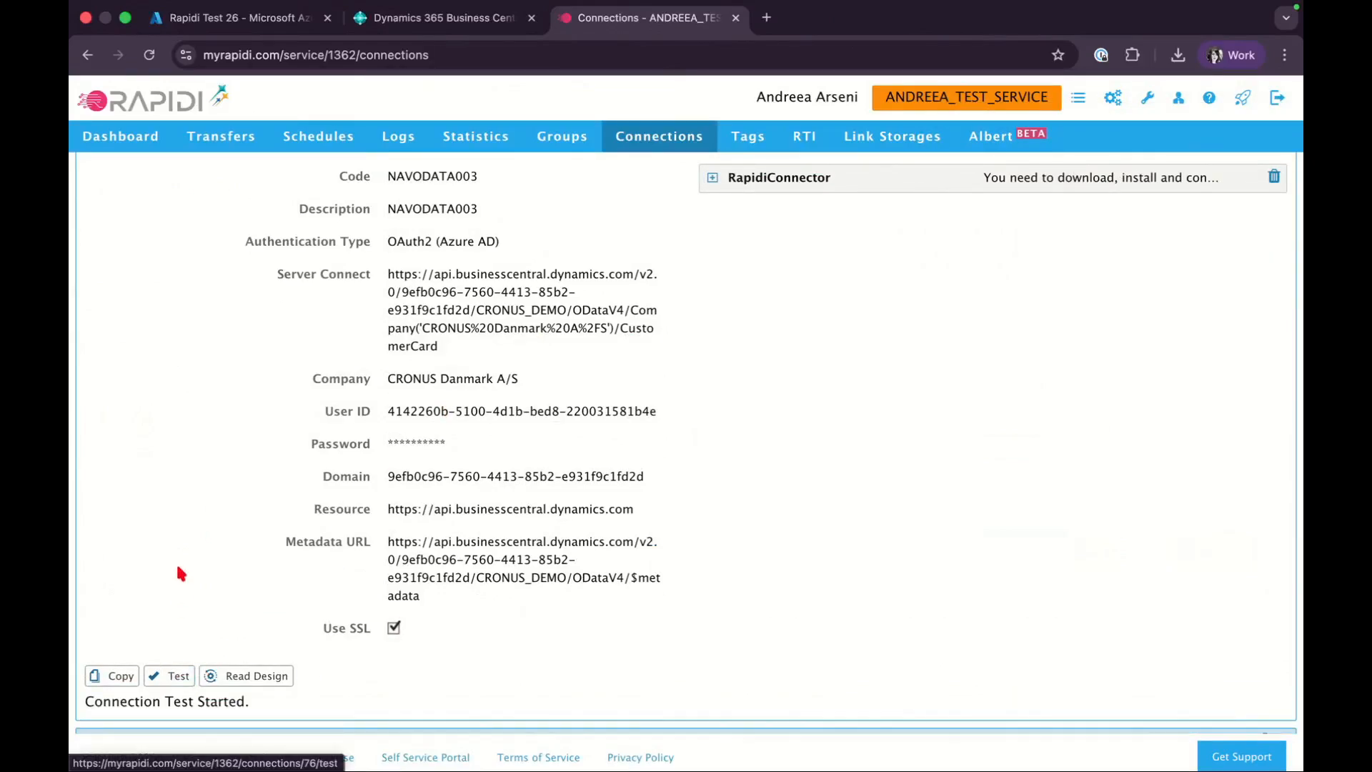
scroll(178, 569, down, 3)
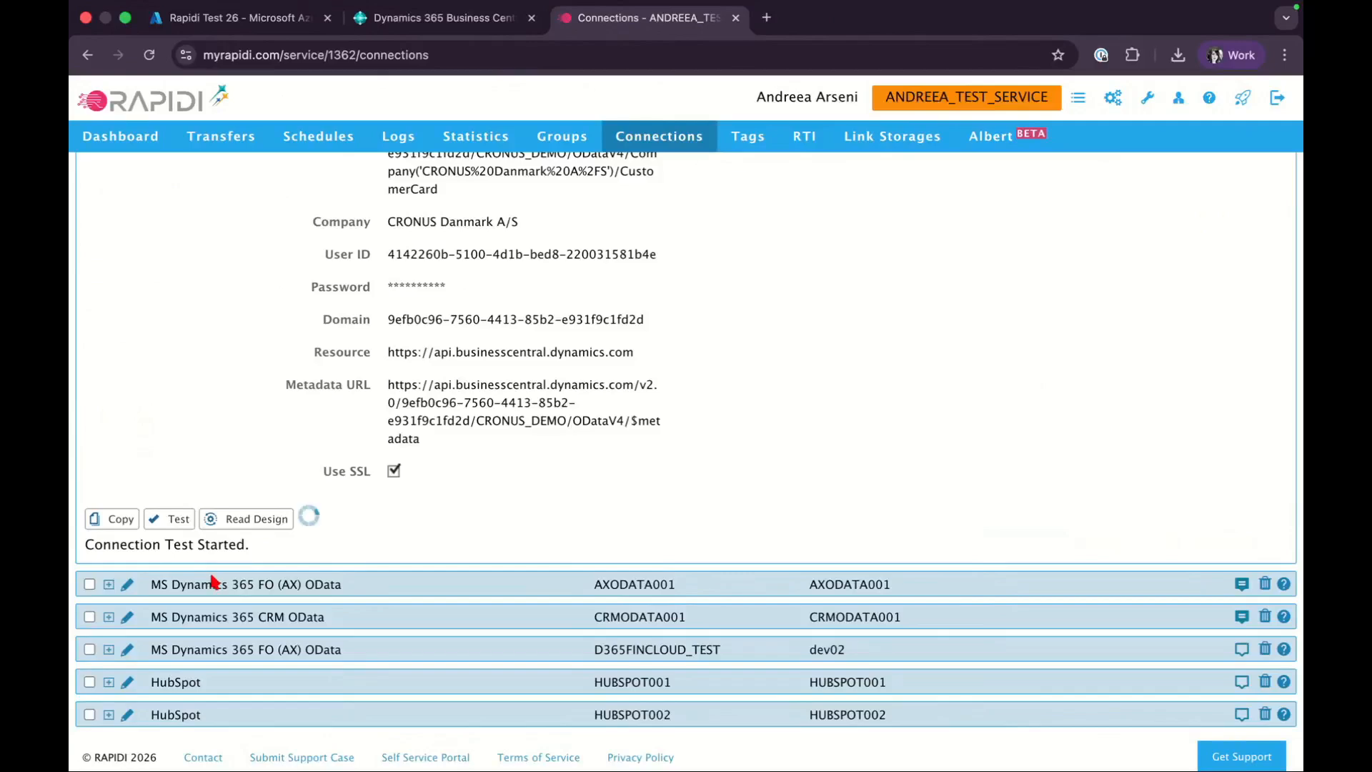
Delete the RapidiConnector from the NAVODATA003 connection and confirm the deletion.
scroll(213, 582, up, 5)
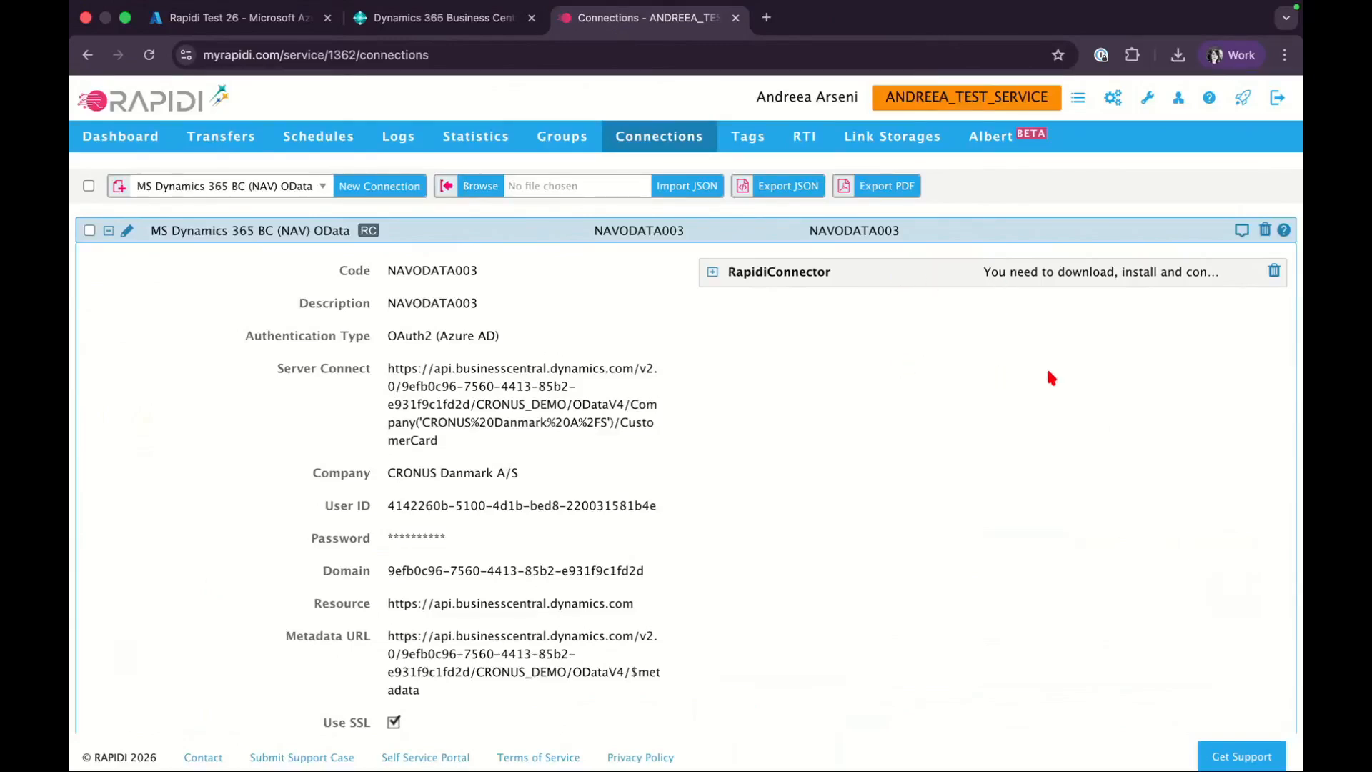
click(1274, 272)
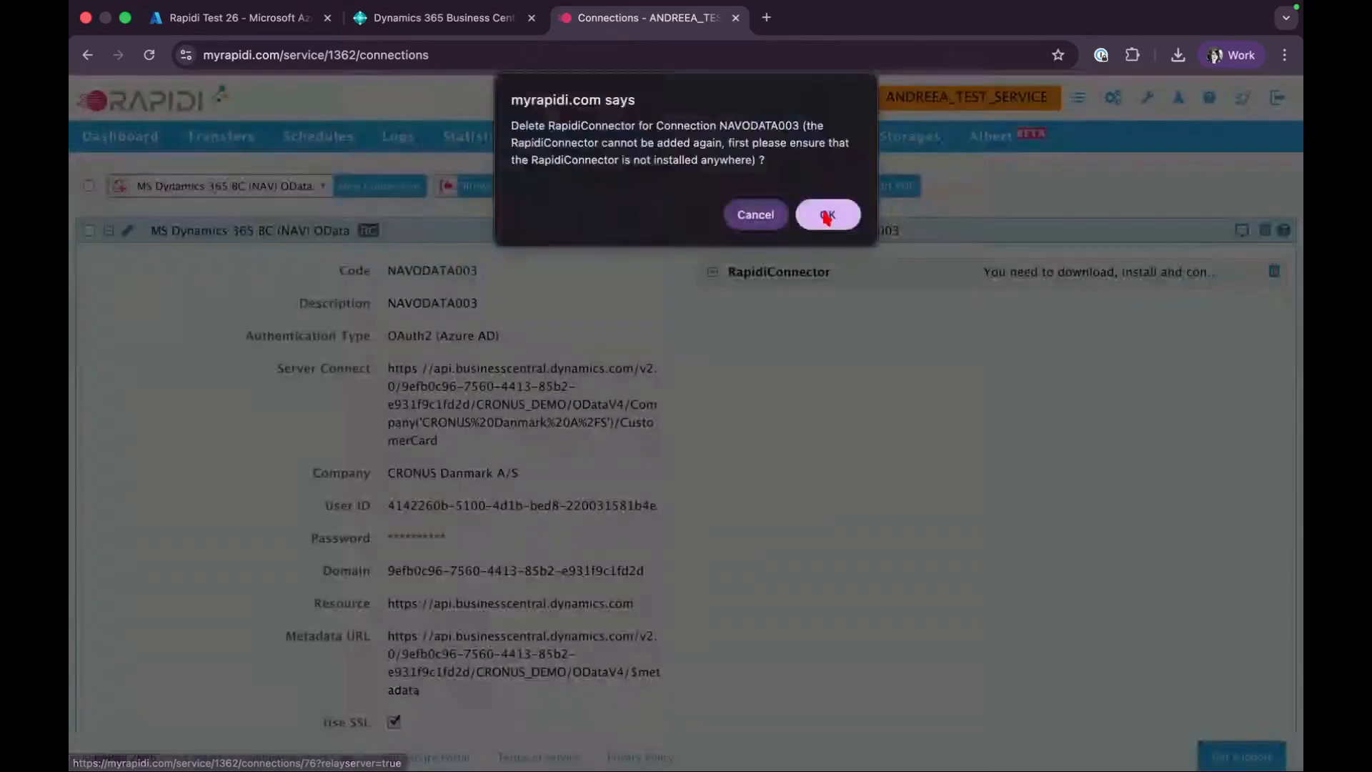
click(823, 215)
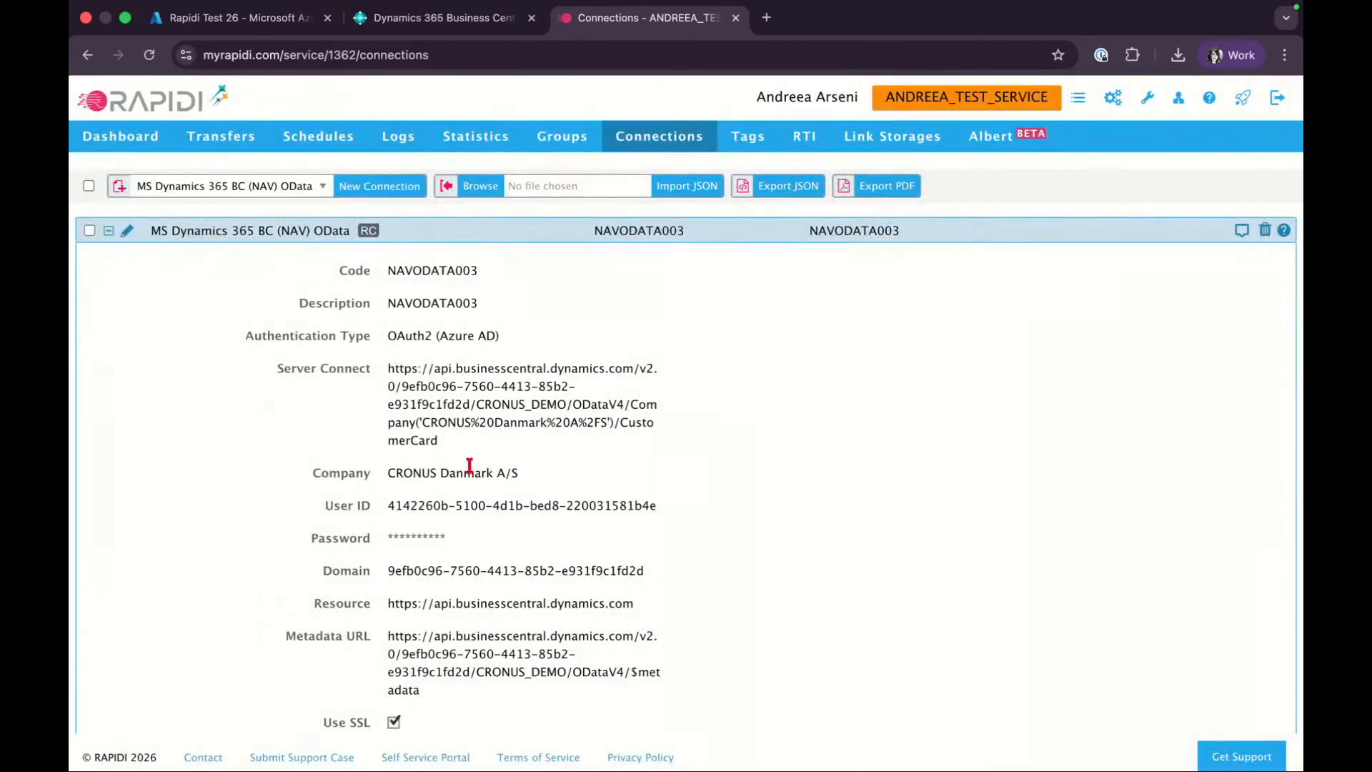
Test the NAVODATA003 connection again without the RapidiConnector and review the test messages.
scroll(470, 466, down, 5)
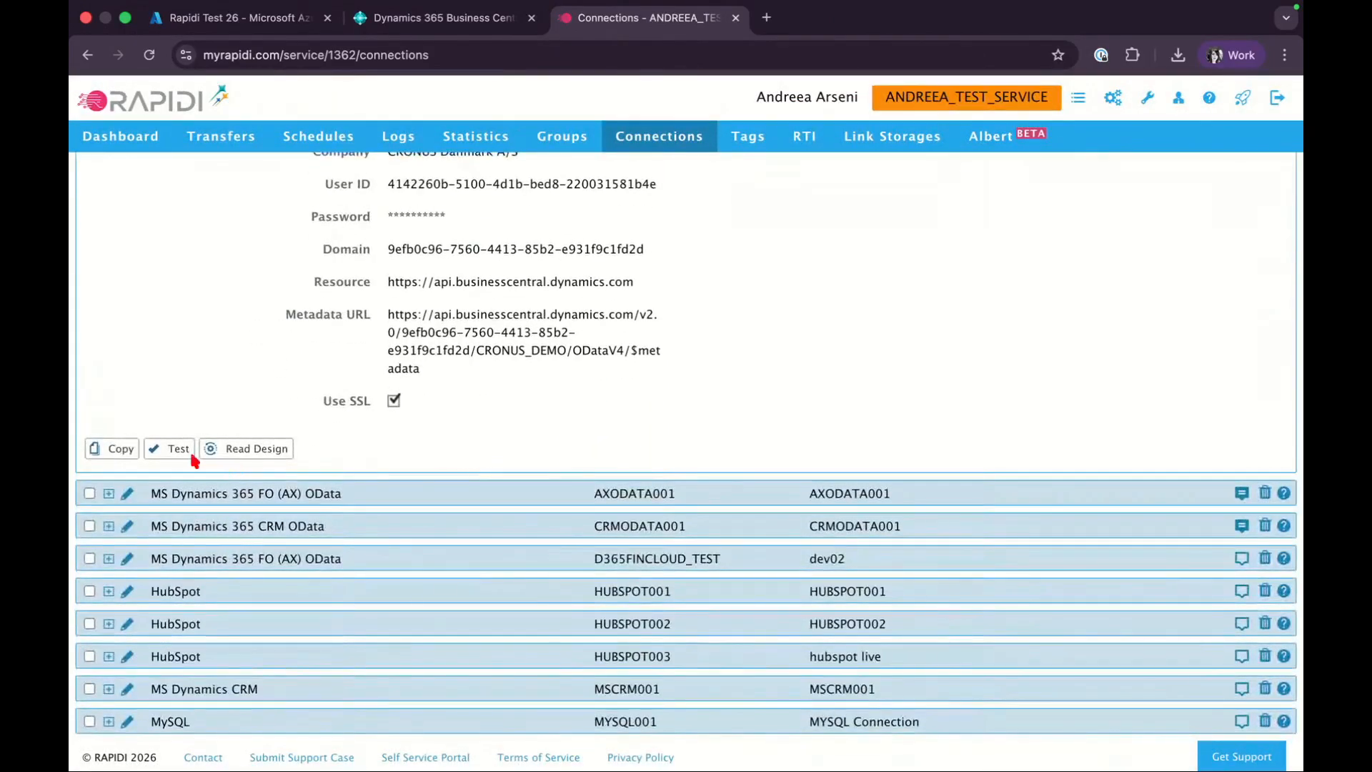
click(174, 449)
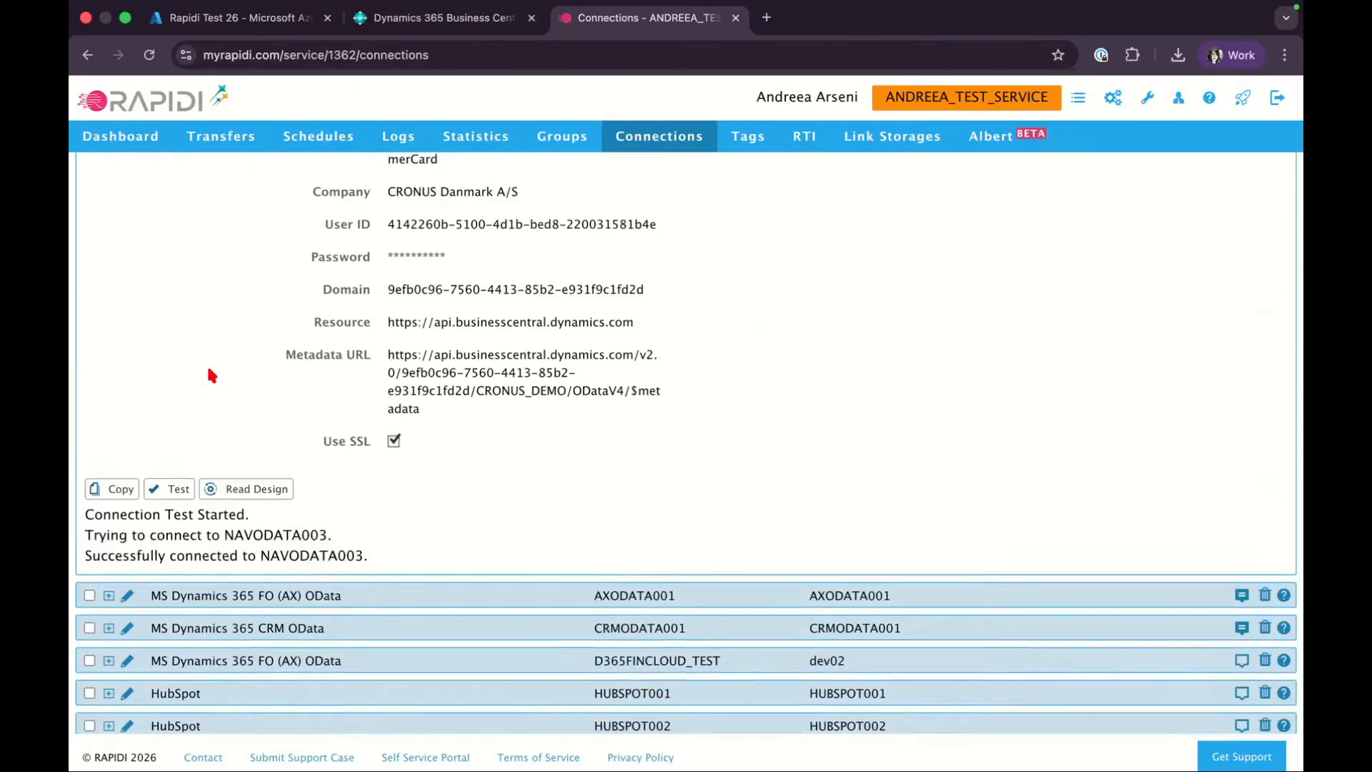
scroll(208, 369, up, 1)
scroll(212, 375, up, 2)
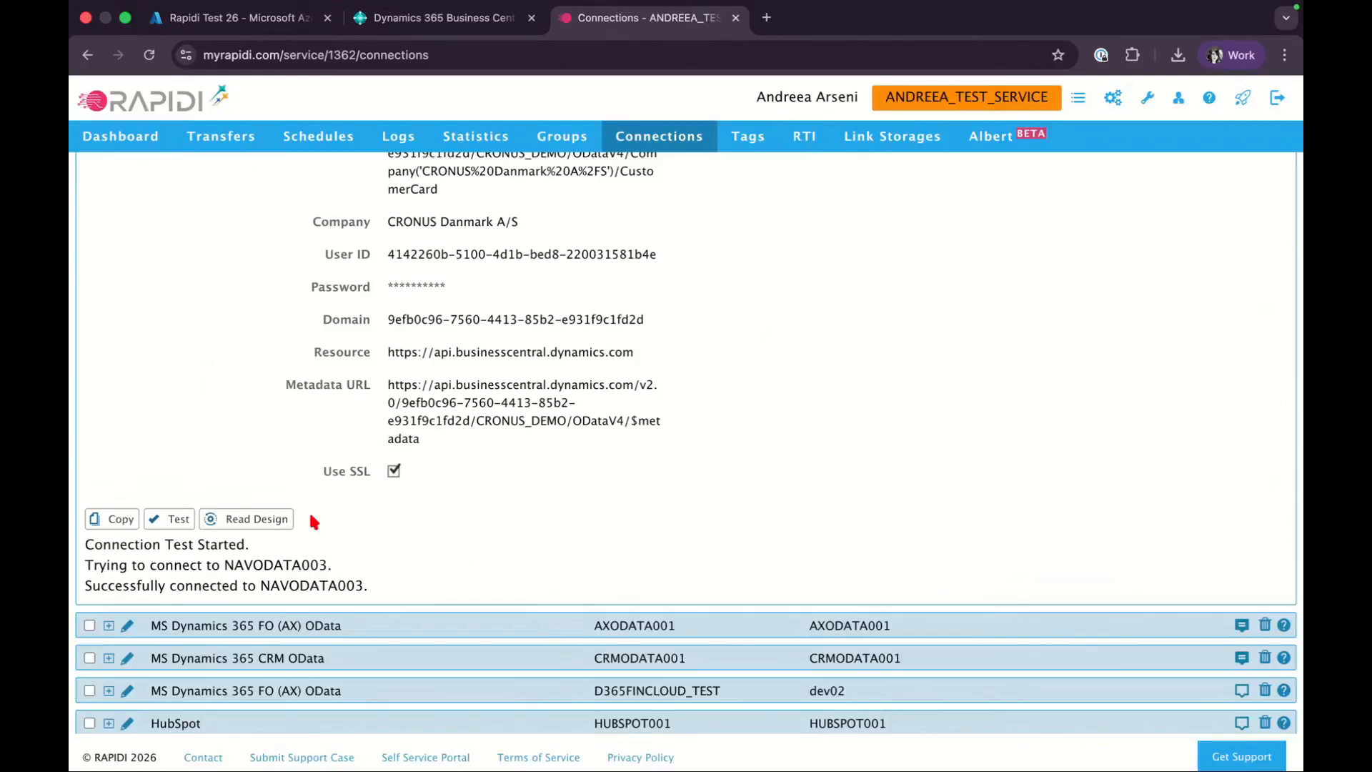
Run Read Design on the NAVODATA003 connection and highlight the final record count in its log.
click(275, 526)
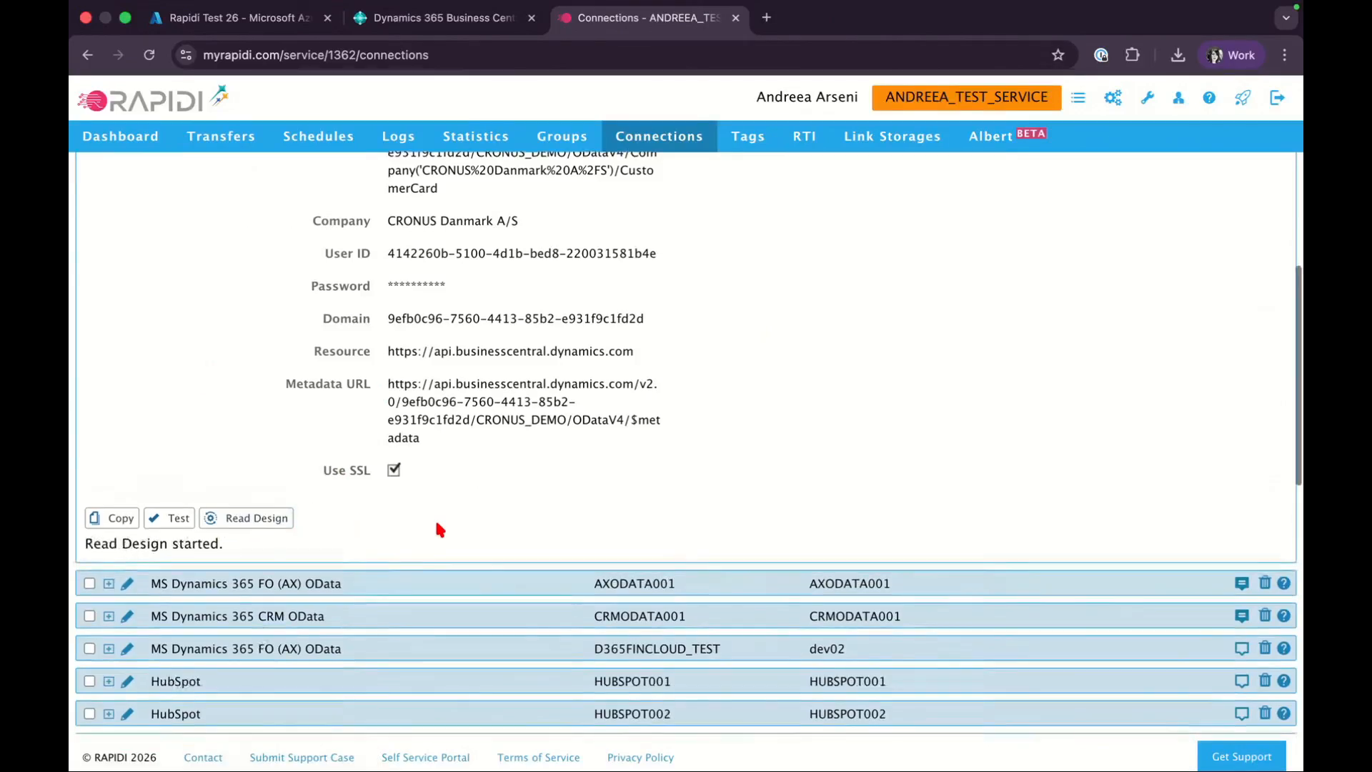
scroll(436, 524, down, 1)
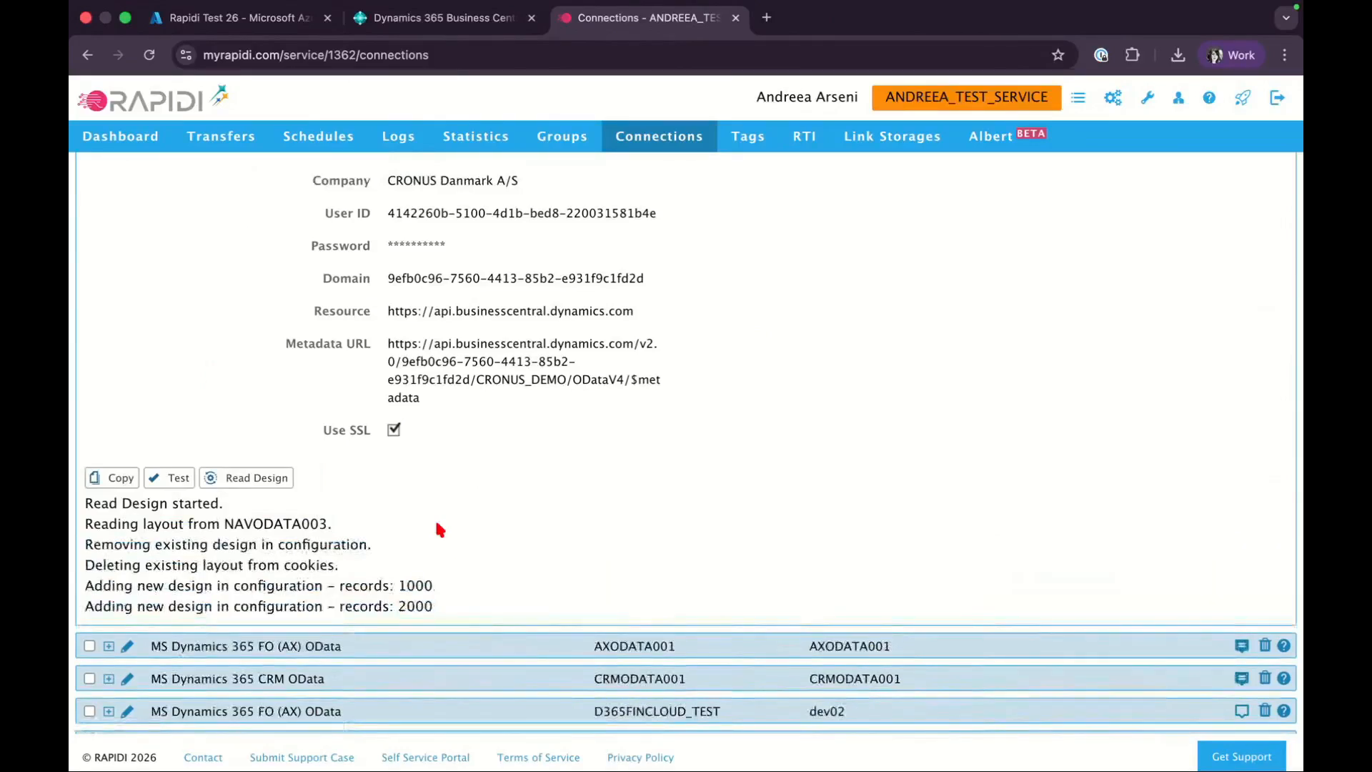
scroll(364, 648, down, 2)
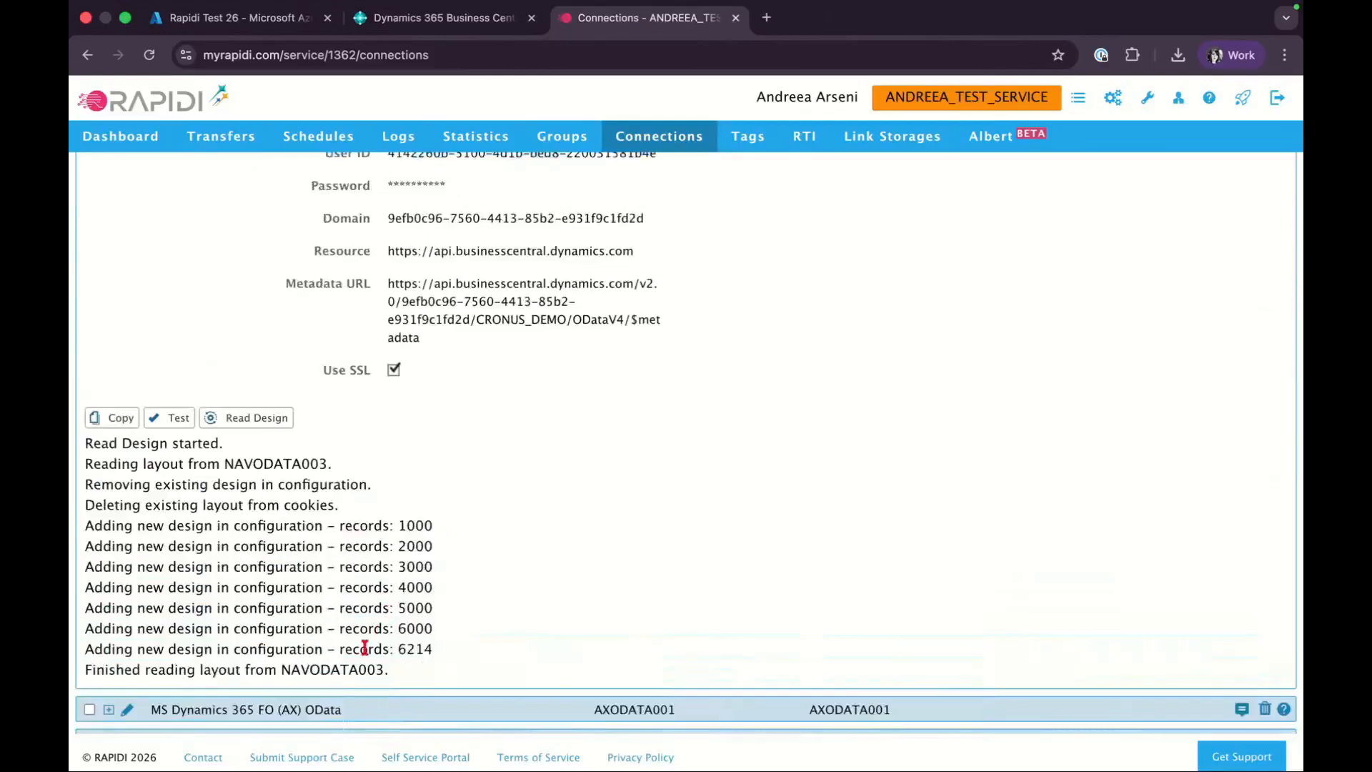
drag(341, 648, 466, 656)
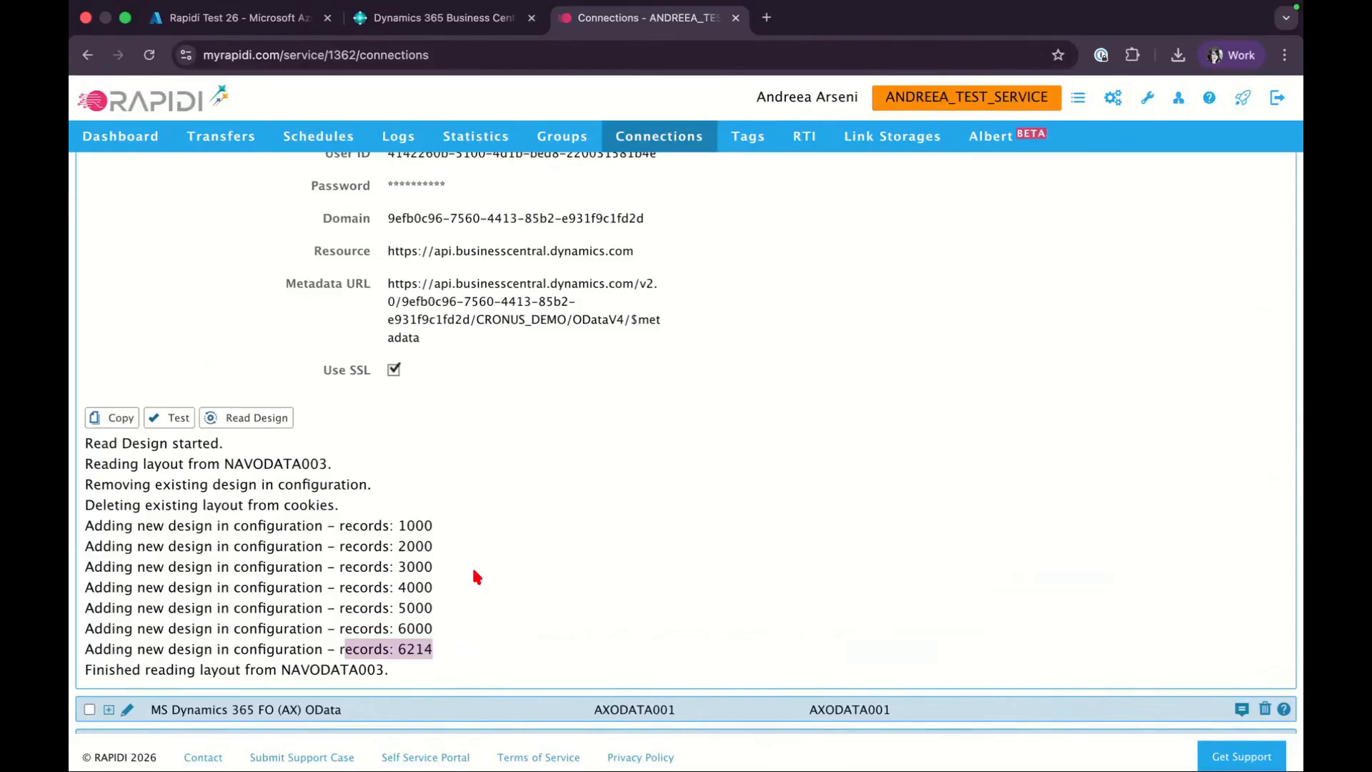
Switch to Business Central, search for "web" and open the Web Services page.
click(448, 21)
click(1277, 145)
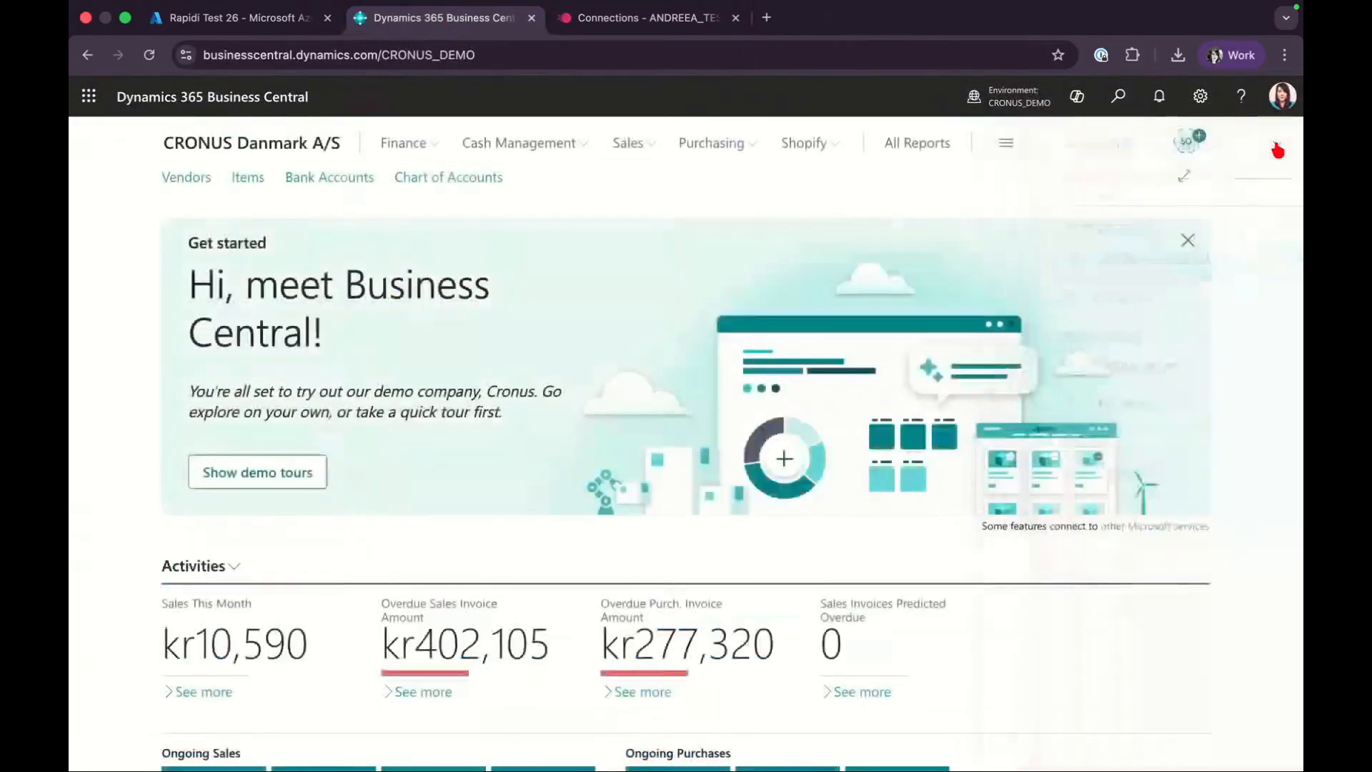
click(1119, 97)
text(we)
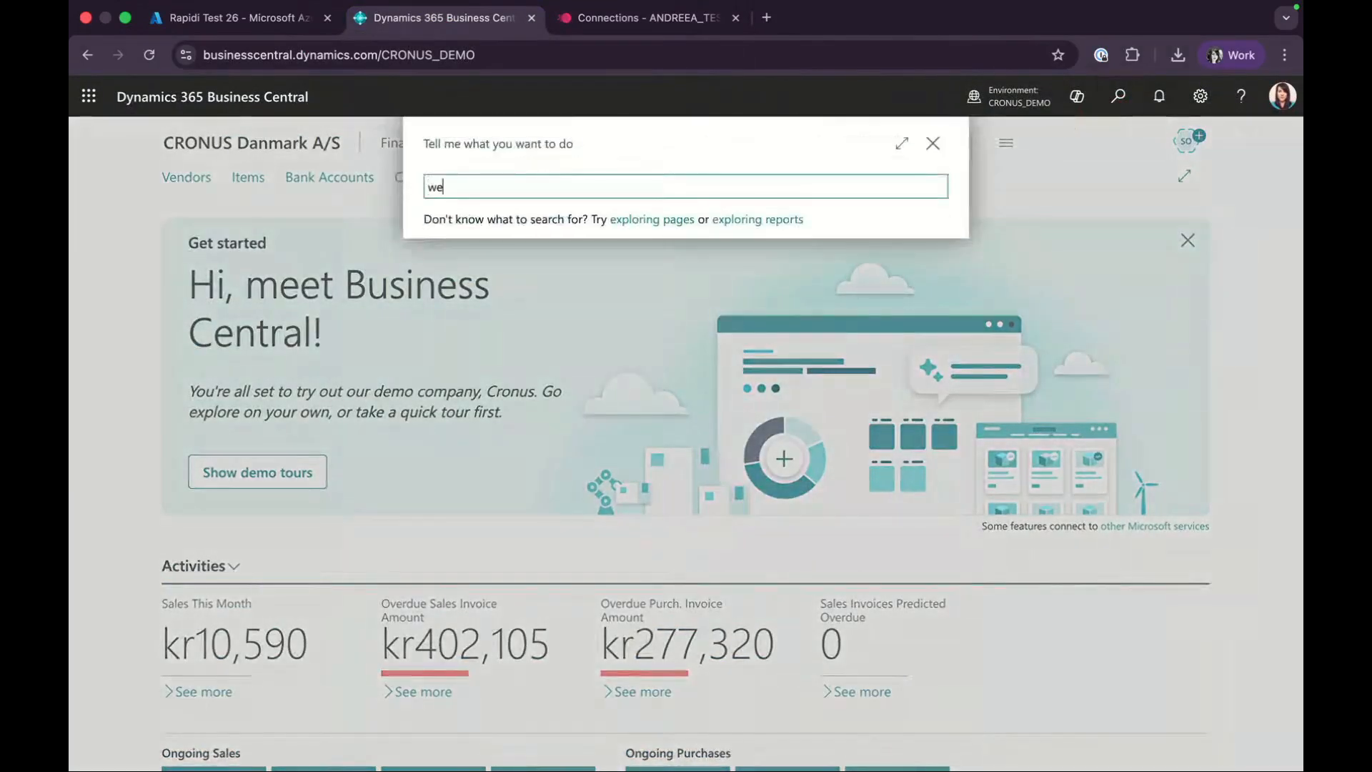
text(b)
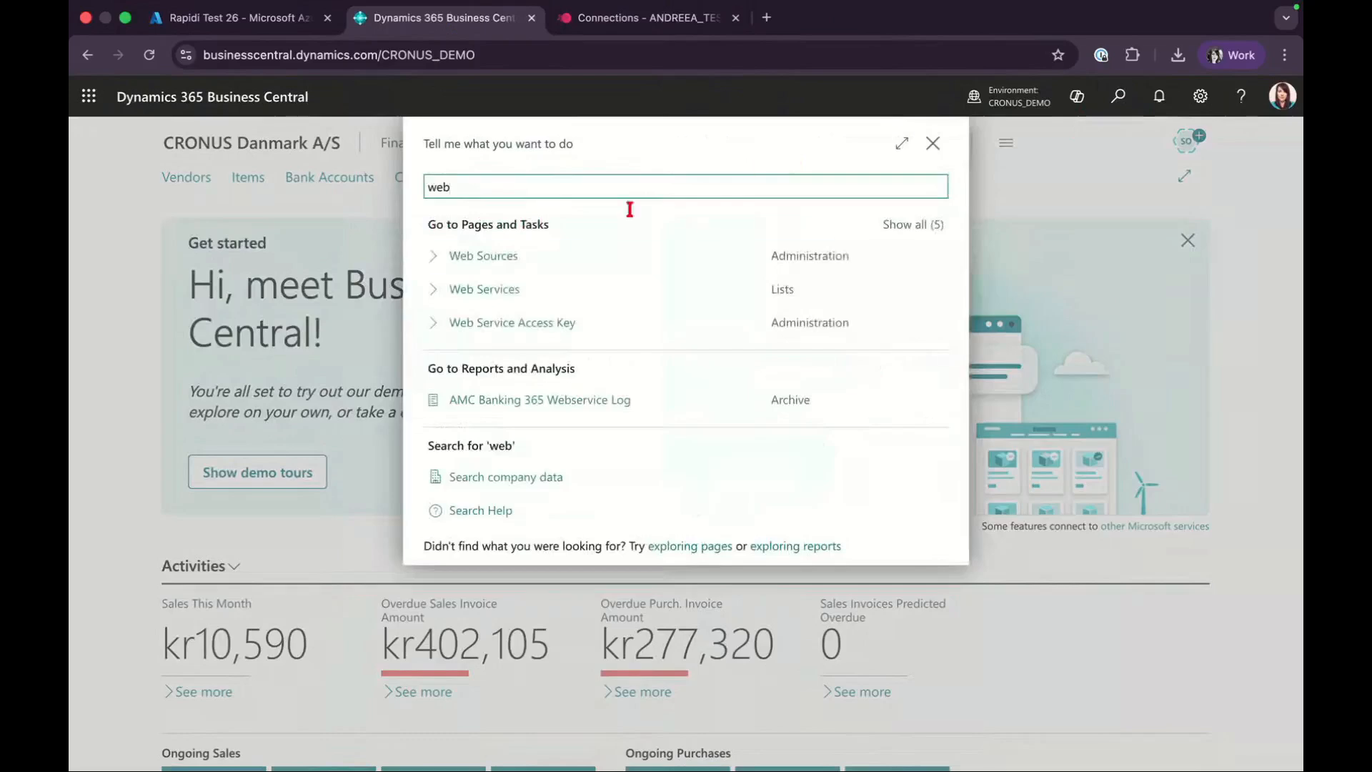
click(484, 290)
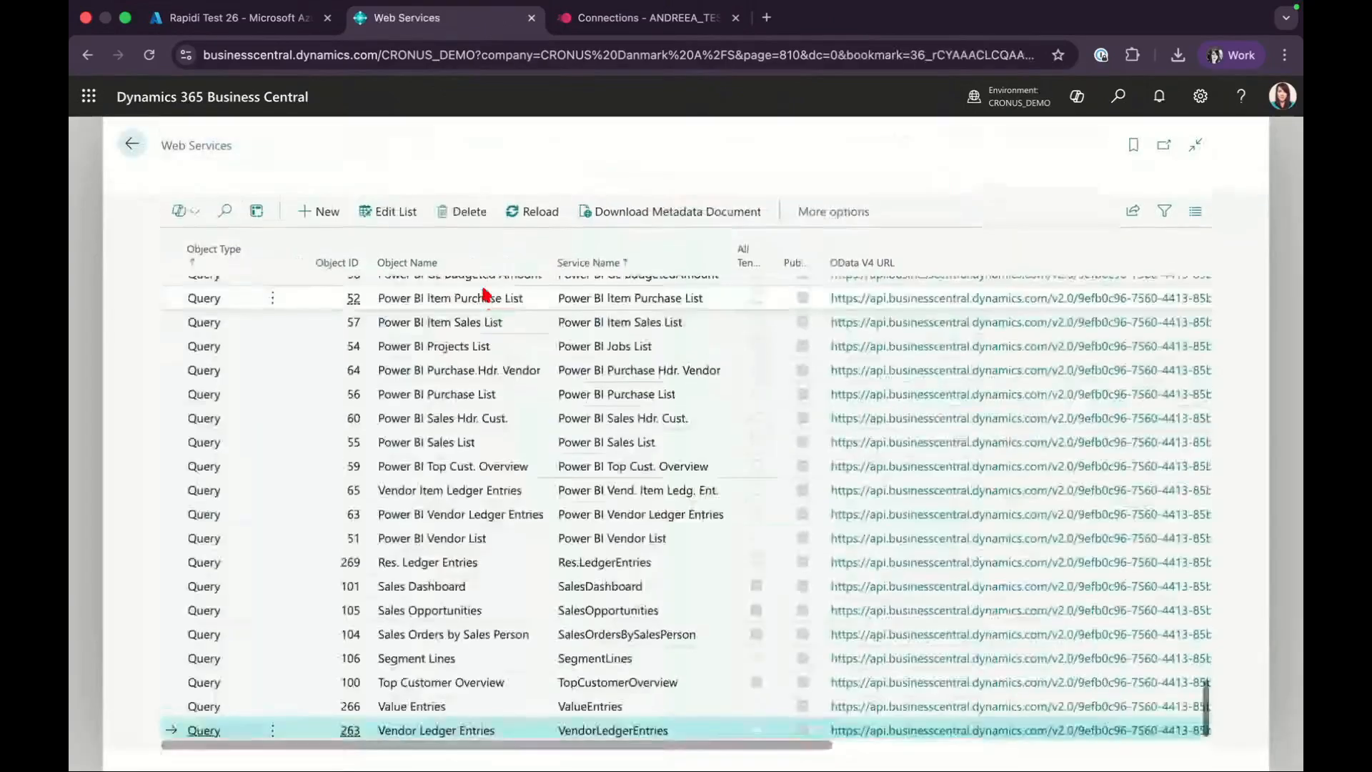
Look through the page objects published in the Web Services list, including their service names and OData V4 URLs.
scroll(589, 499, up, 15)
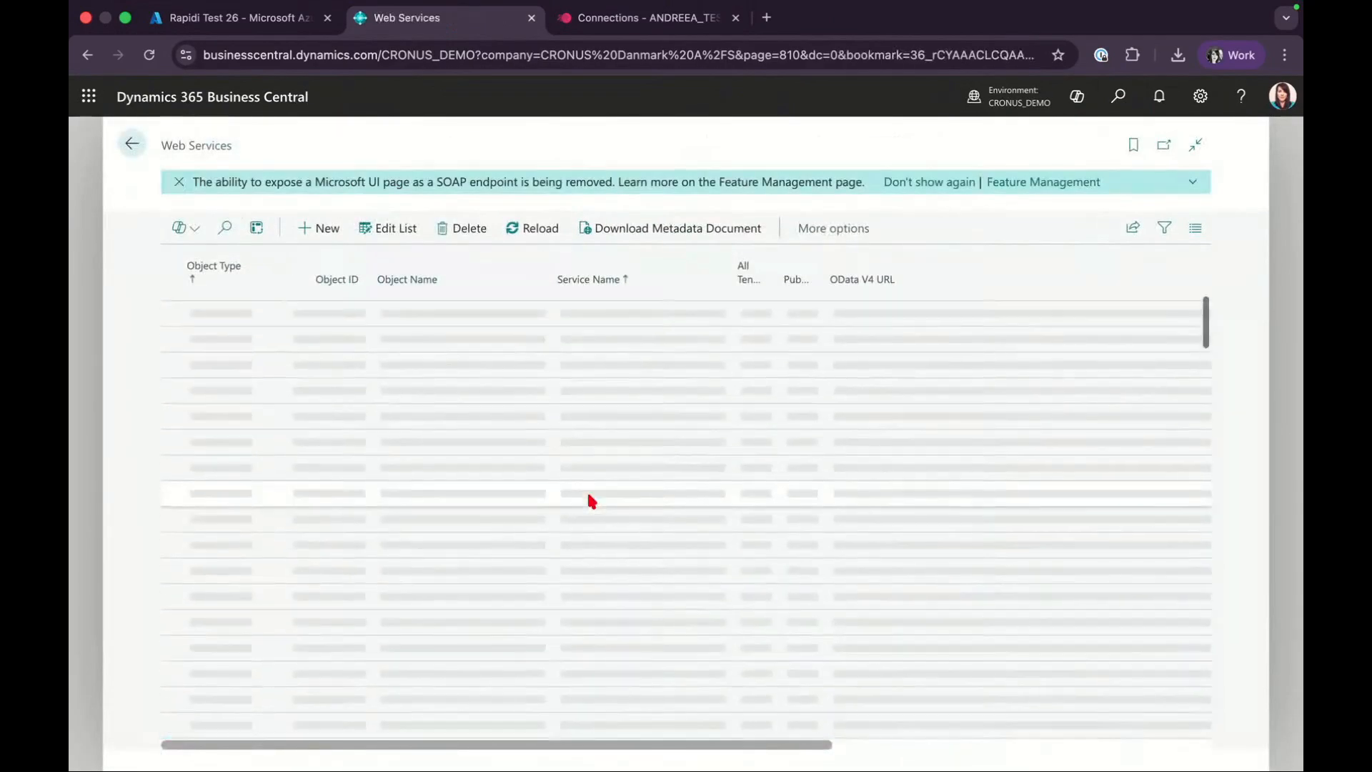
scroll(590, 500, down, 12)
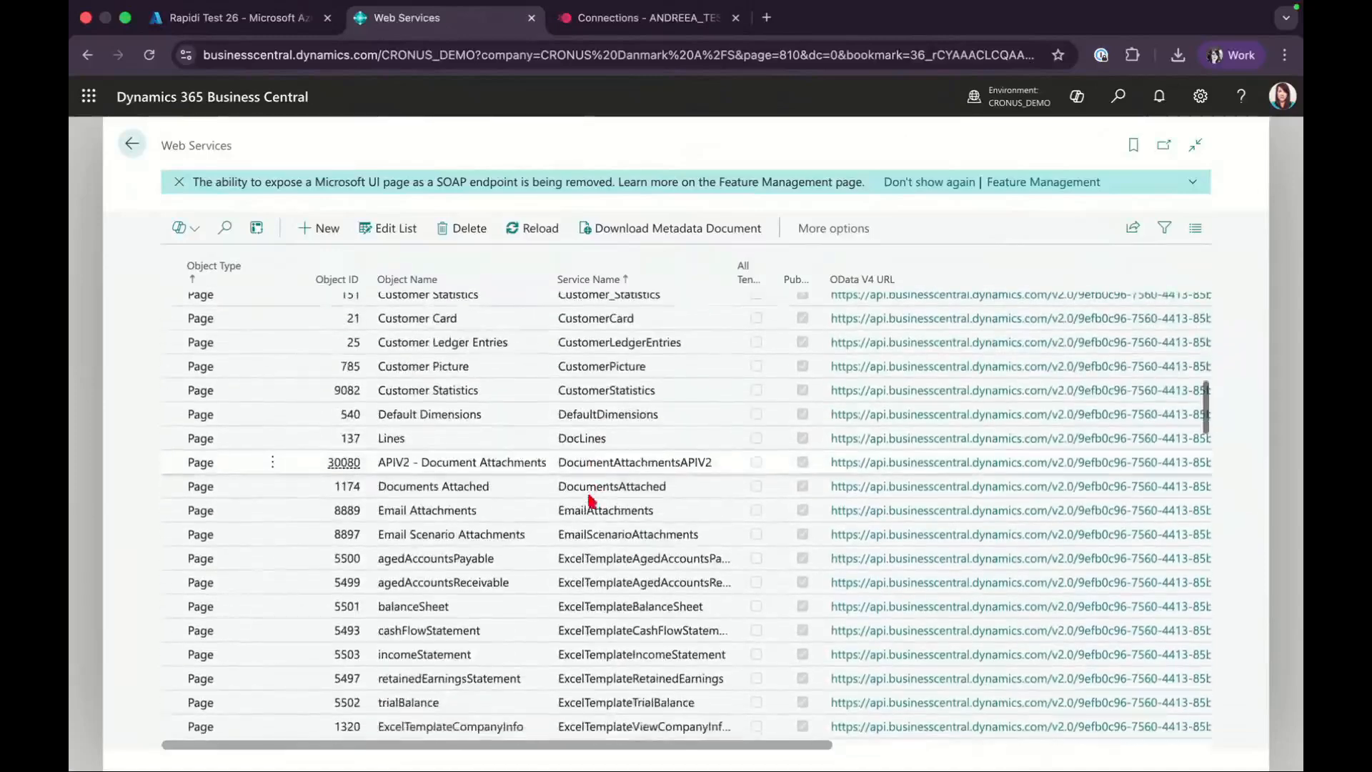
scroll(591, 500, down, 10)
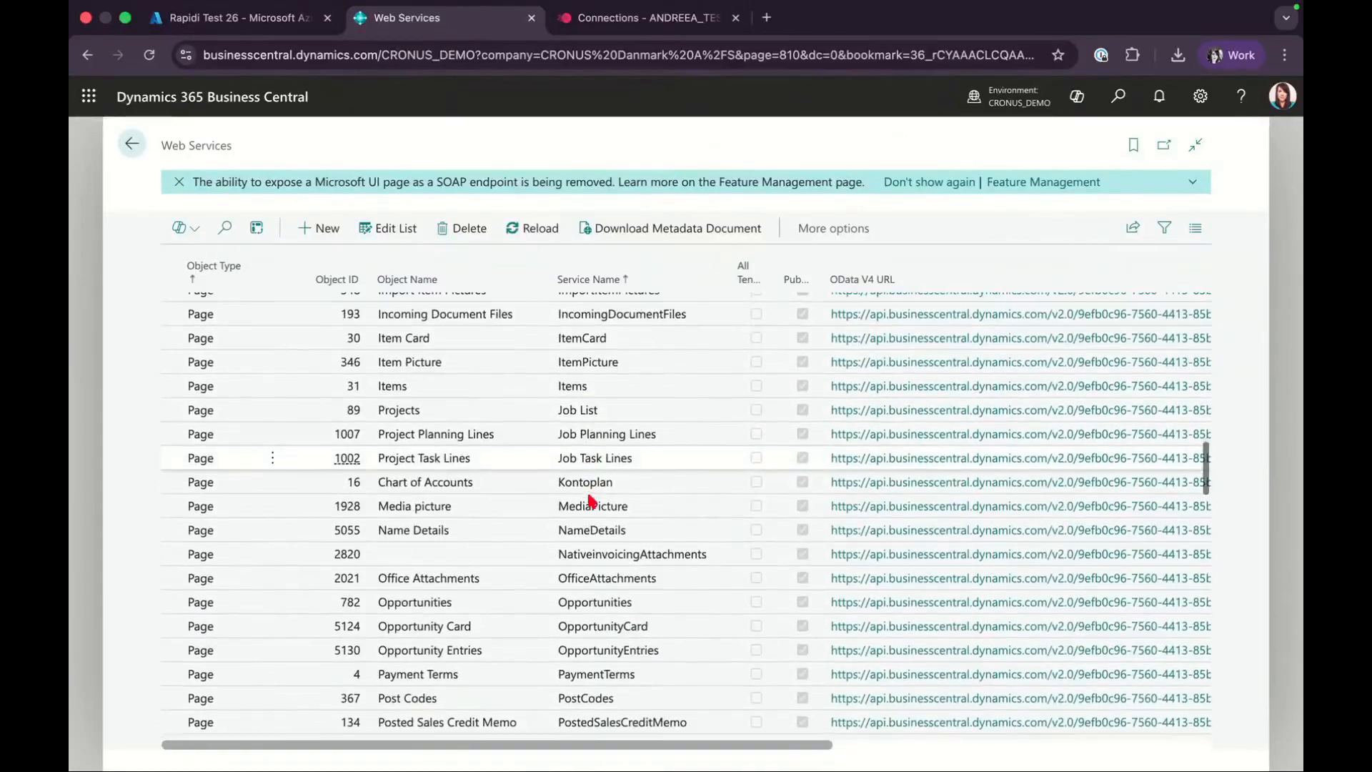
scroll(592, 501, down, 5)
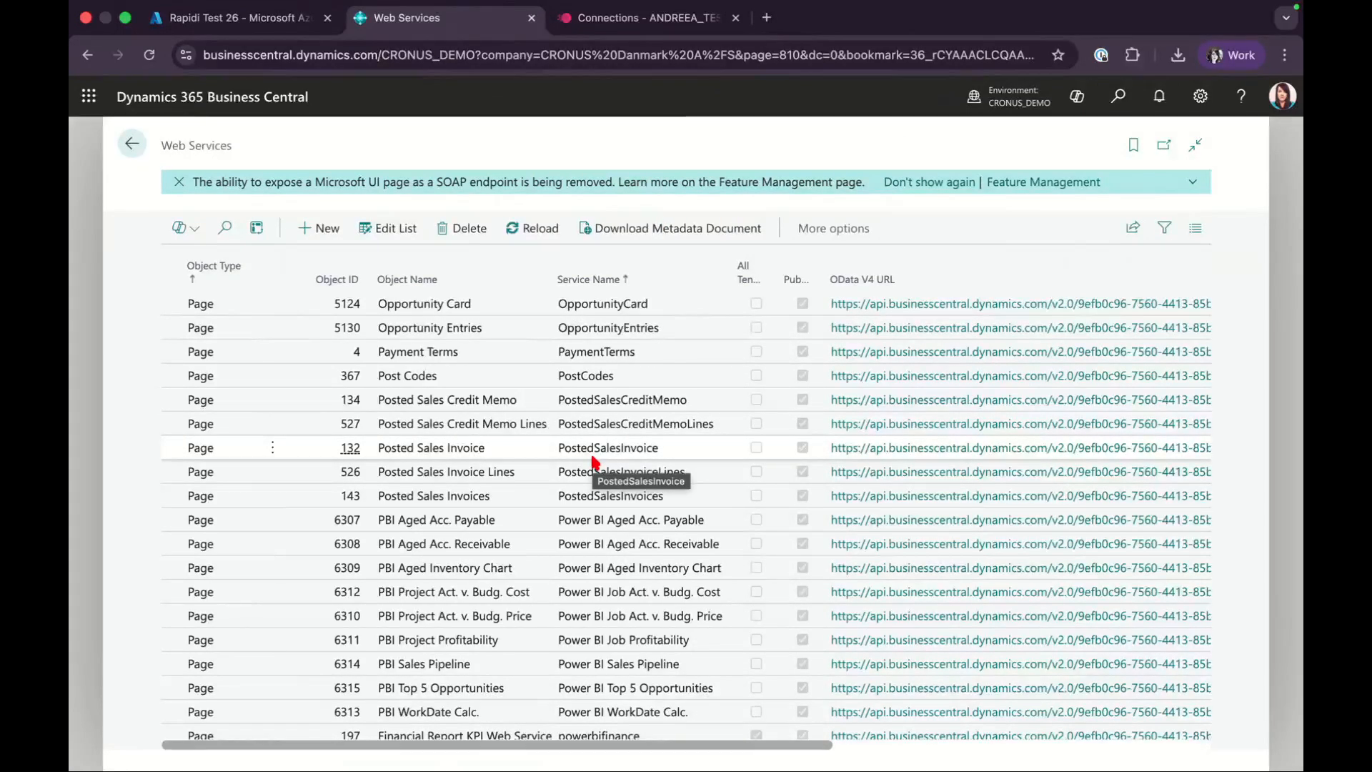
scroll(592, 463, up, 6)
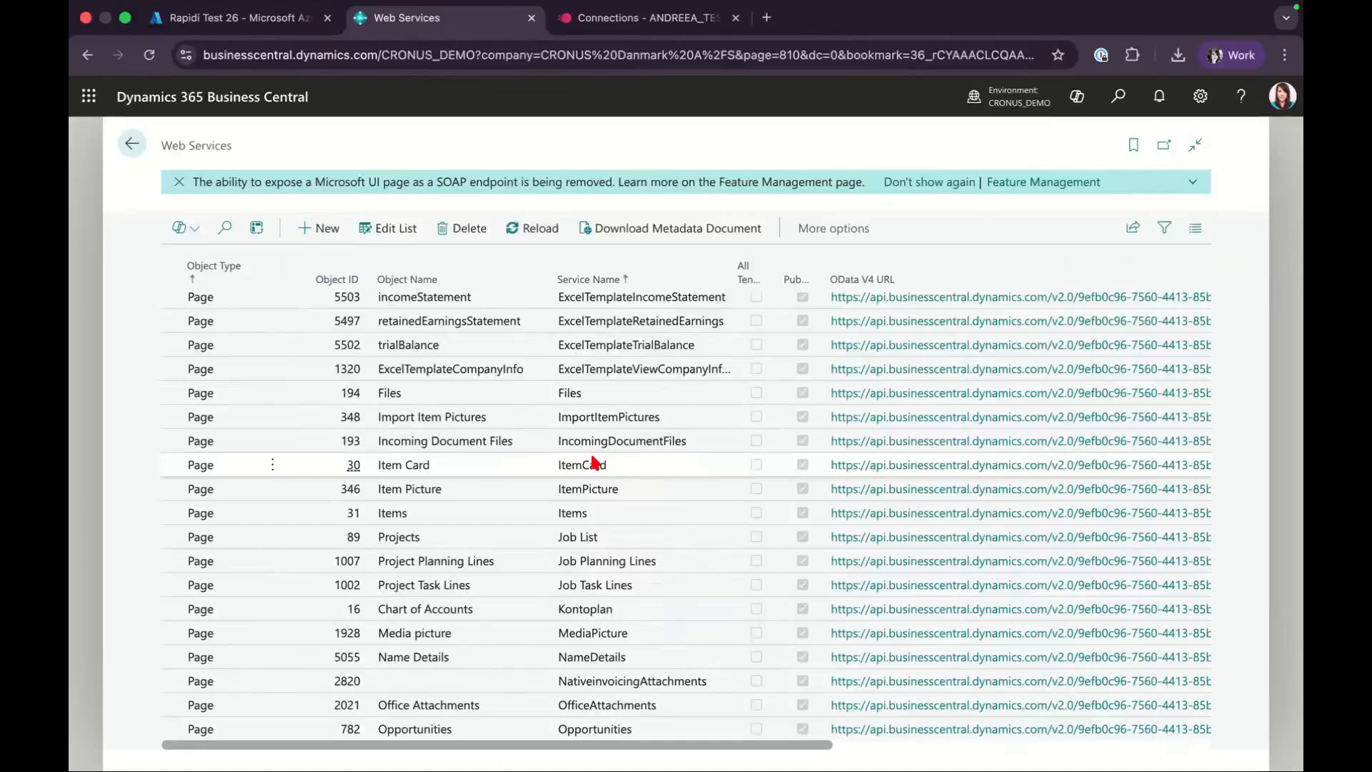
Return to the MyRapidi connections, collapse the NAVODATA003 details, and briefly expand and collapse the D365FINCLOUD_TEST connection.
click(619, 31)
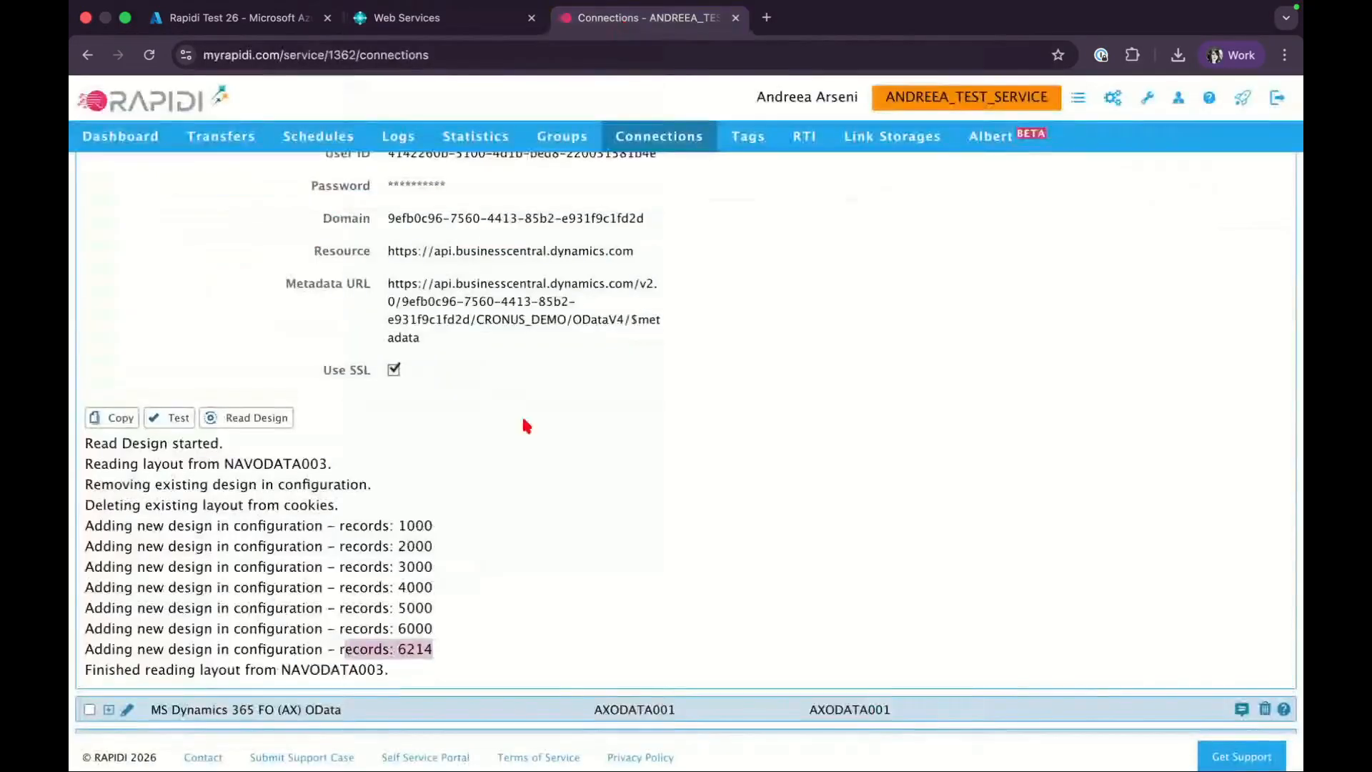
scroll(525, 422, up, 5)
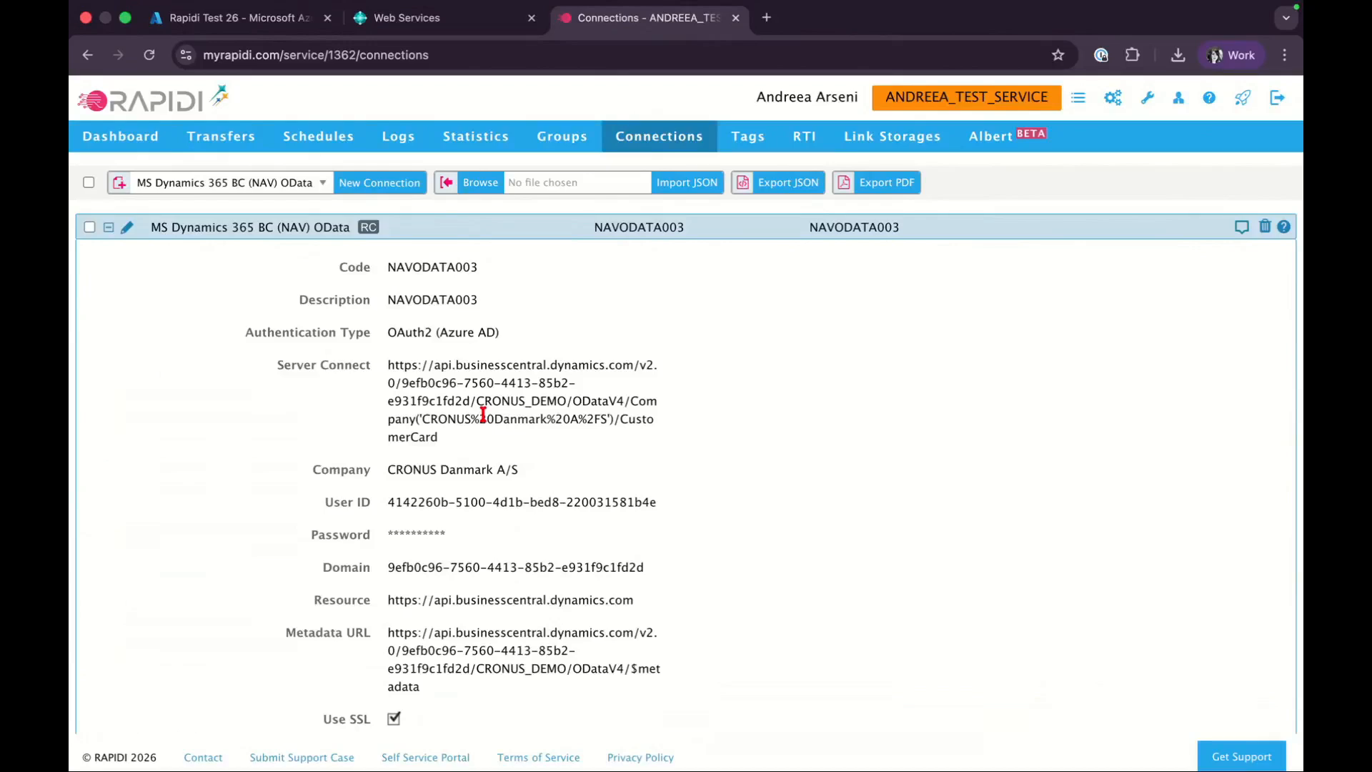
scroll(483, 415, up, 1)
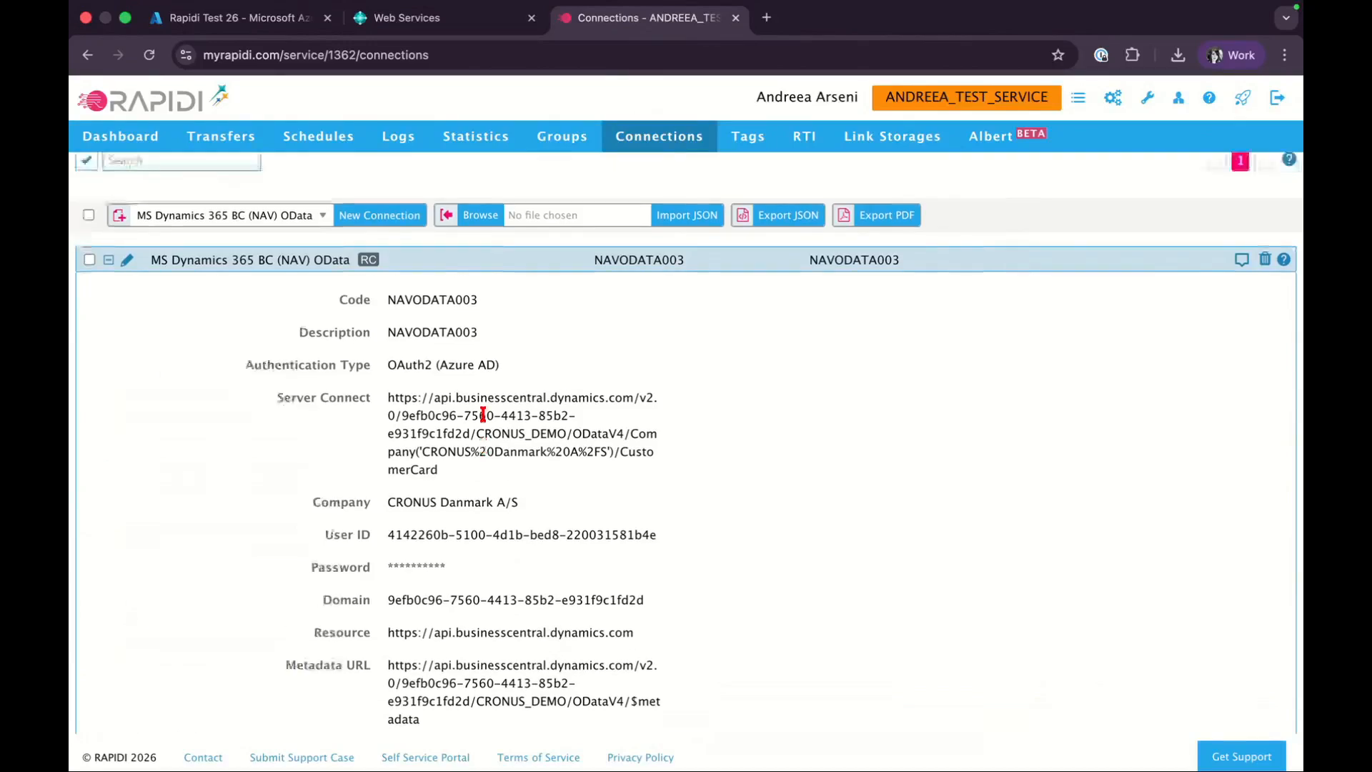
scroll(484, 415, up, 1)
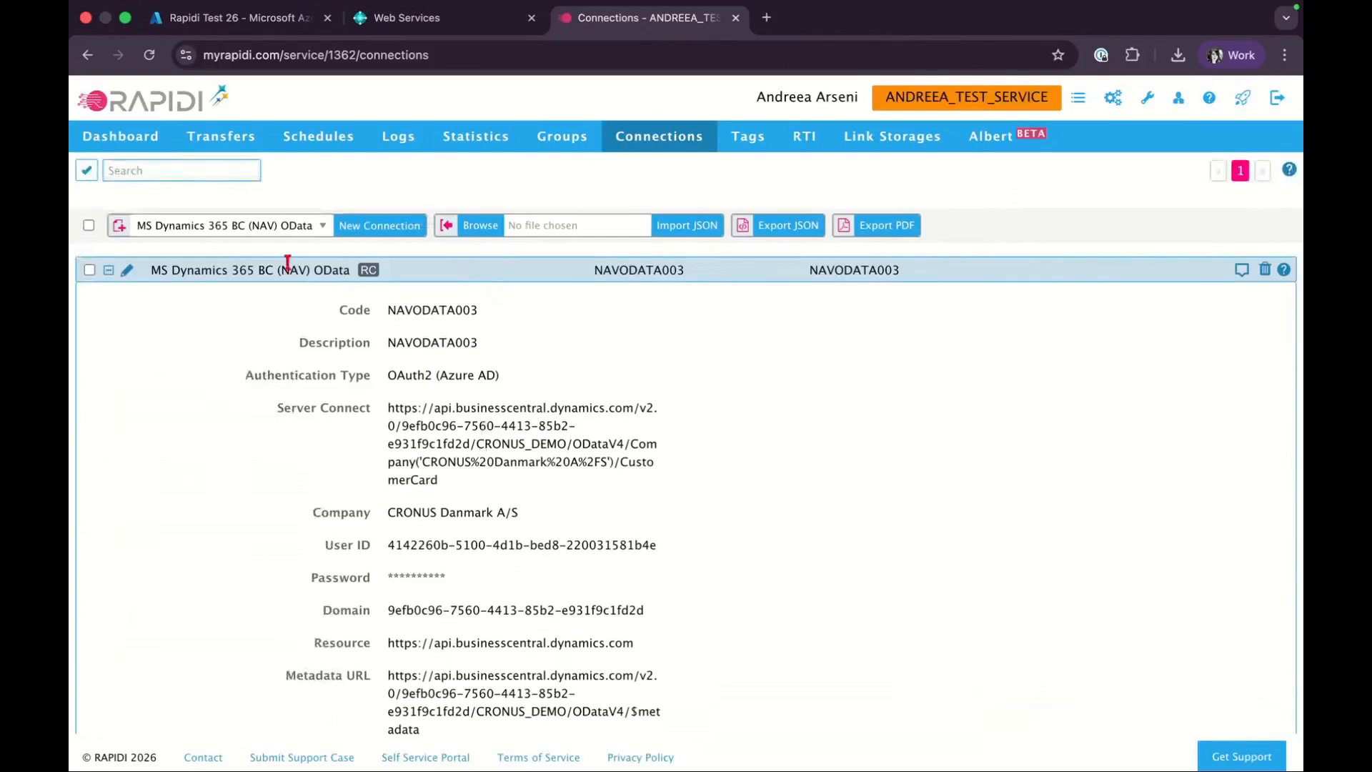
click(107, 270)
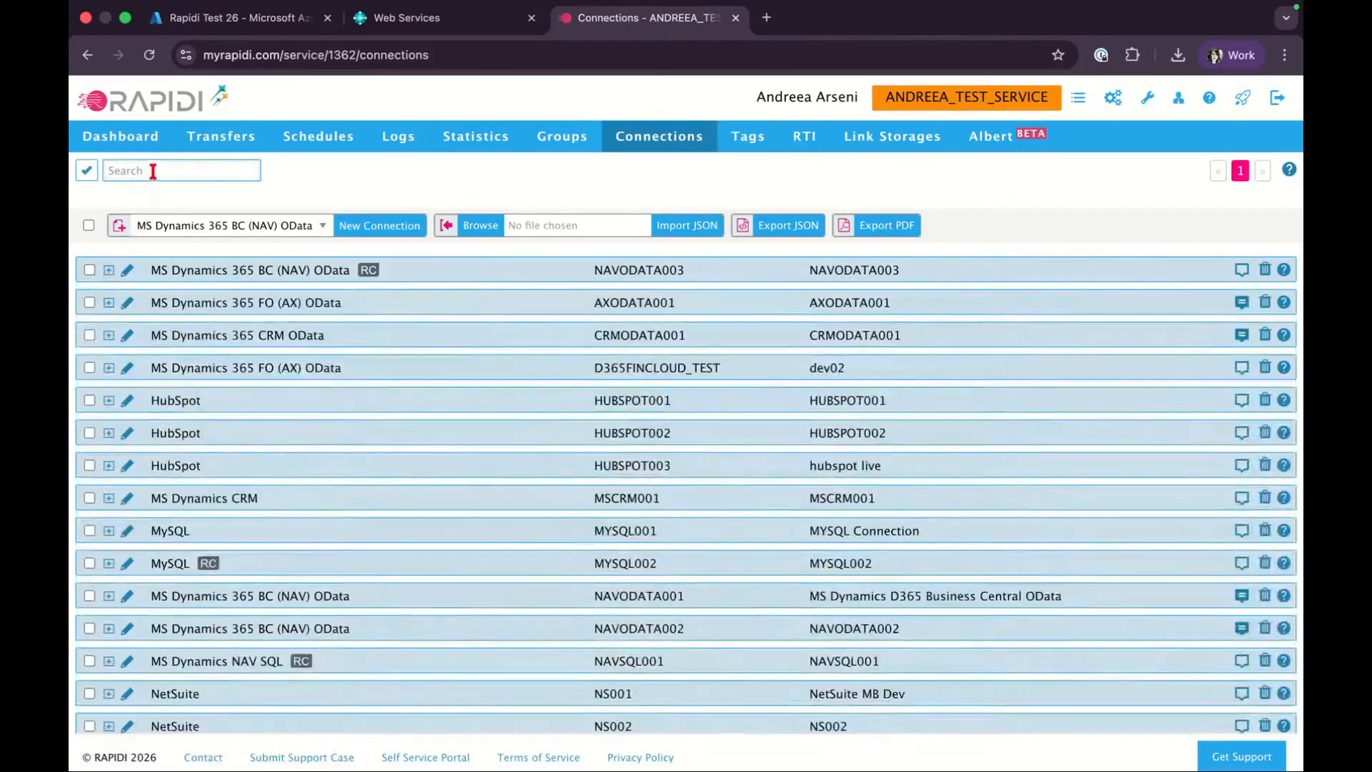
click(108, 369)
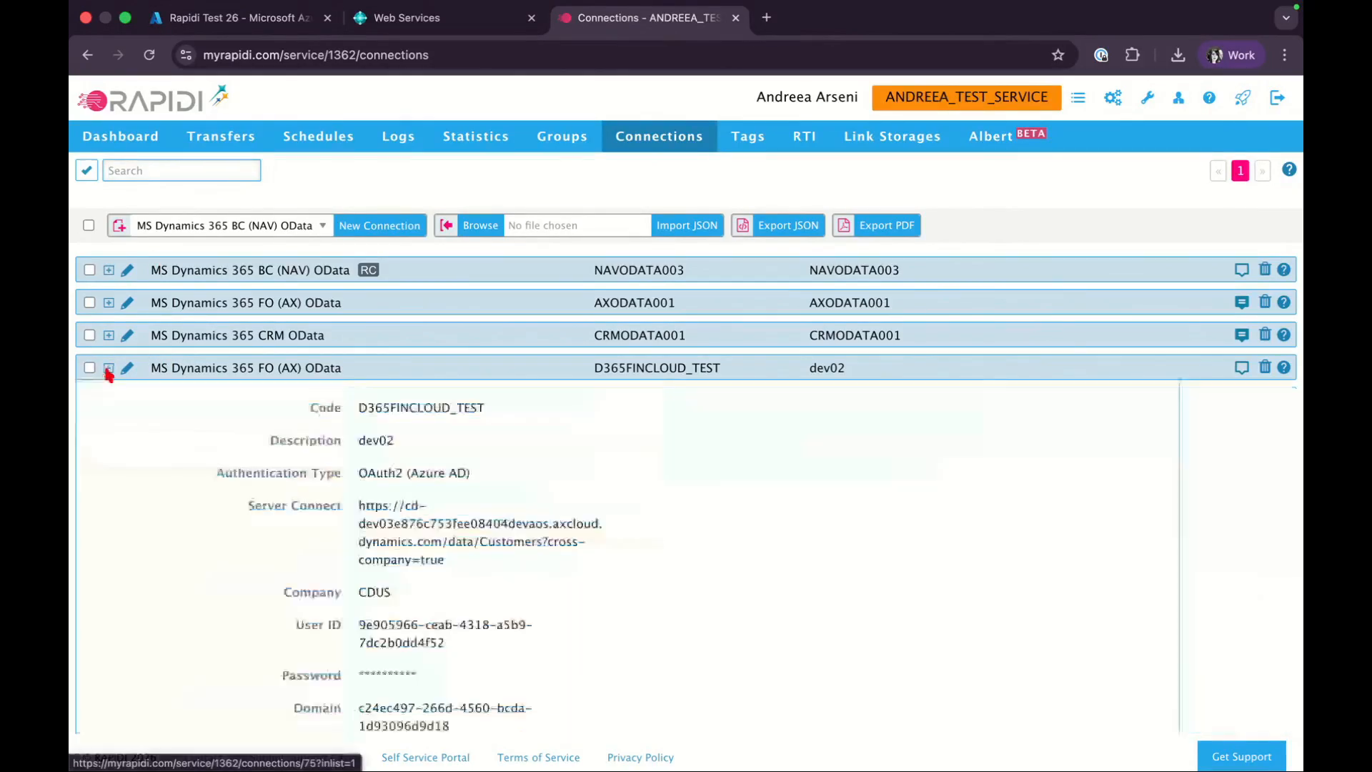
click(109, 369)
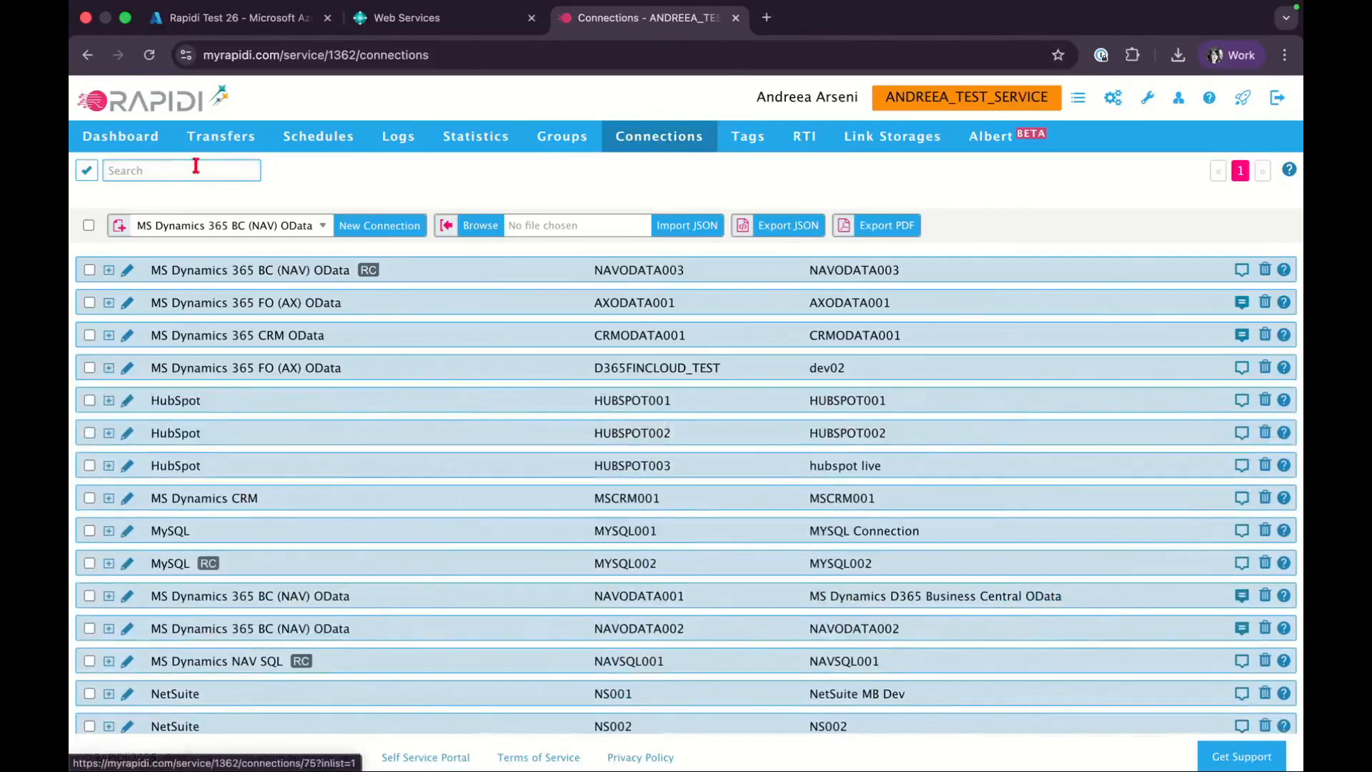
Filter the connections by "ax" and expand the details of the AXODATA001 connection.
click(185, 166)
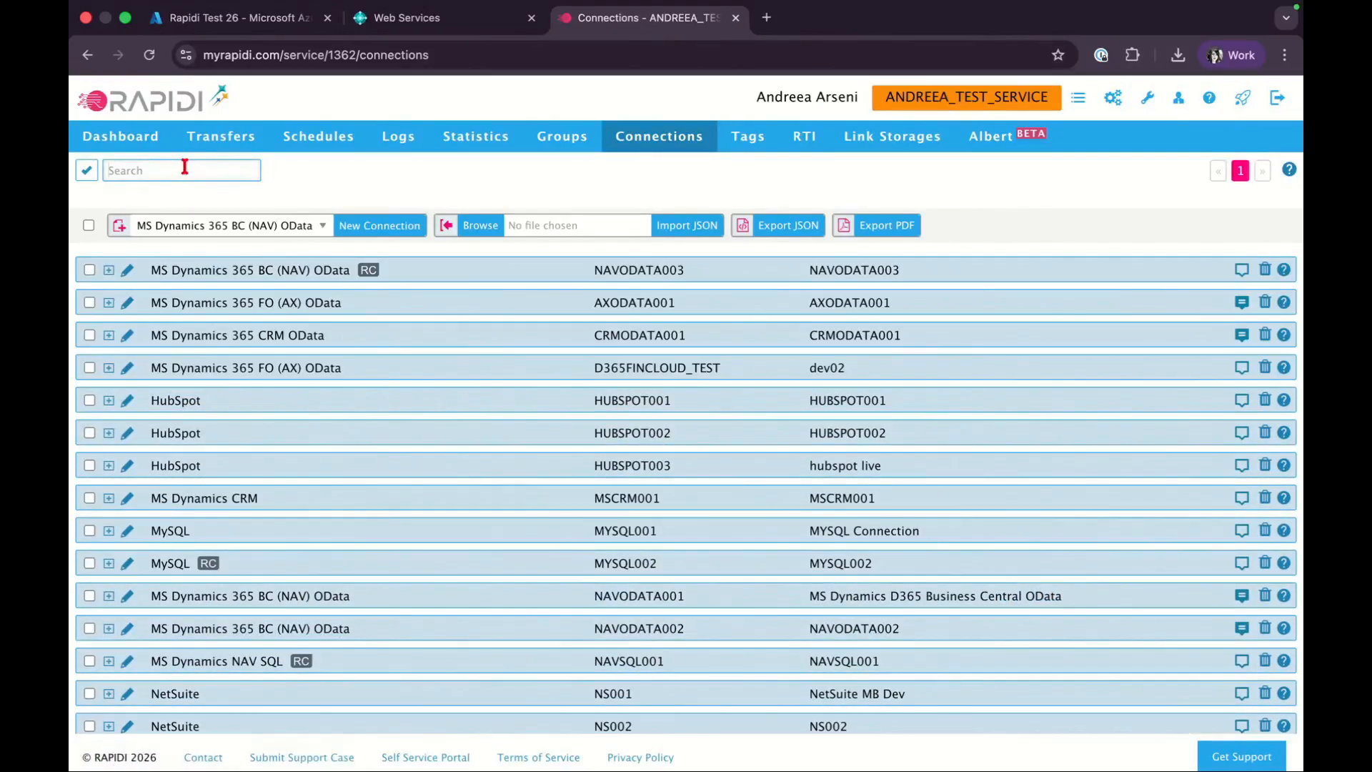
text(ax)
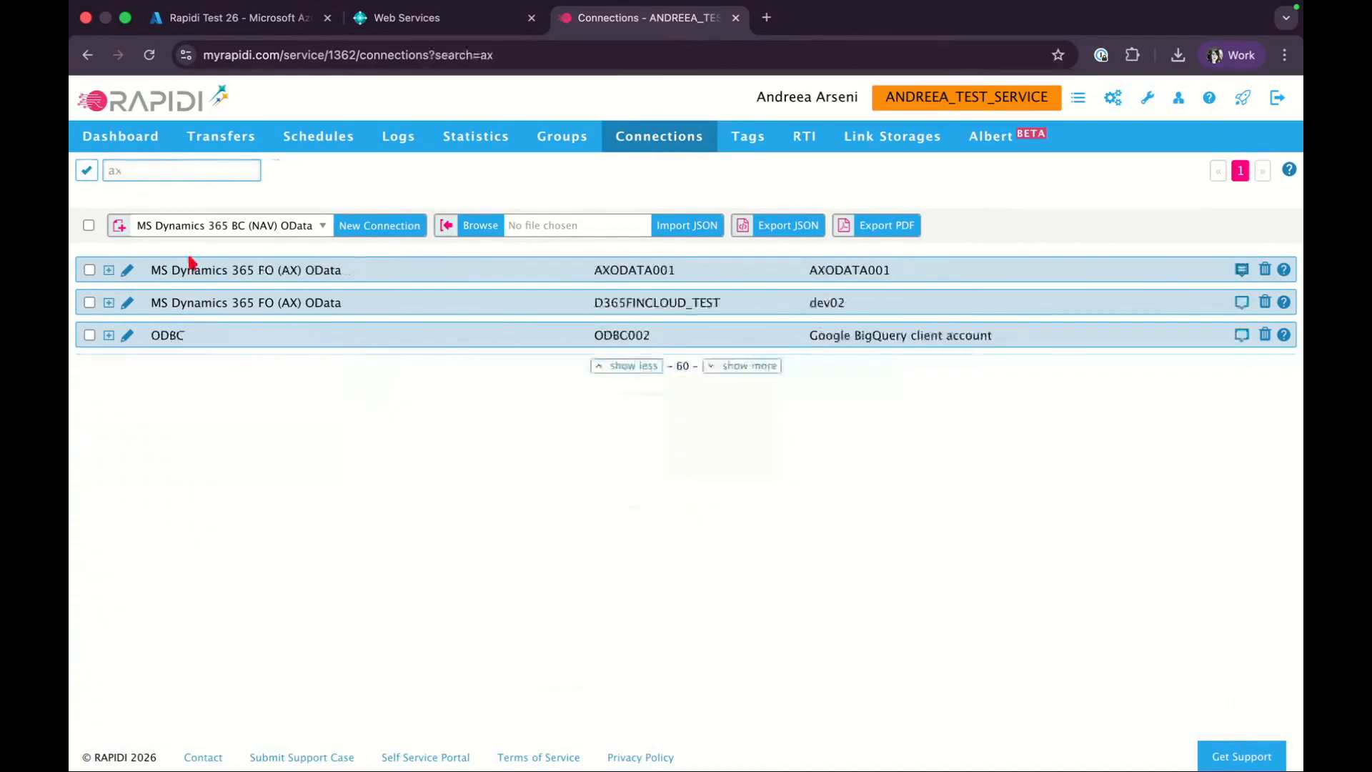
click(108, 270)
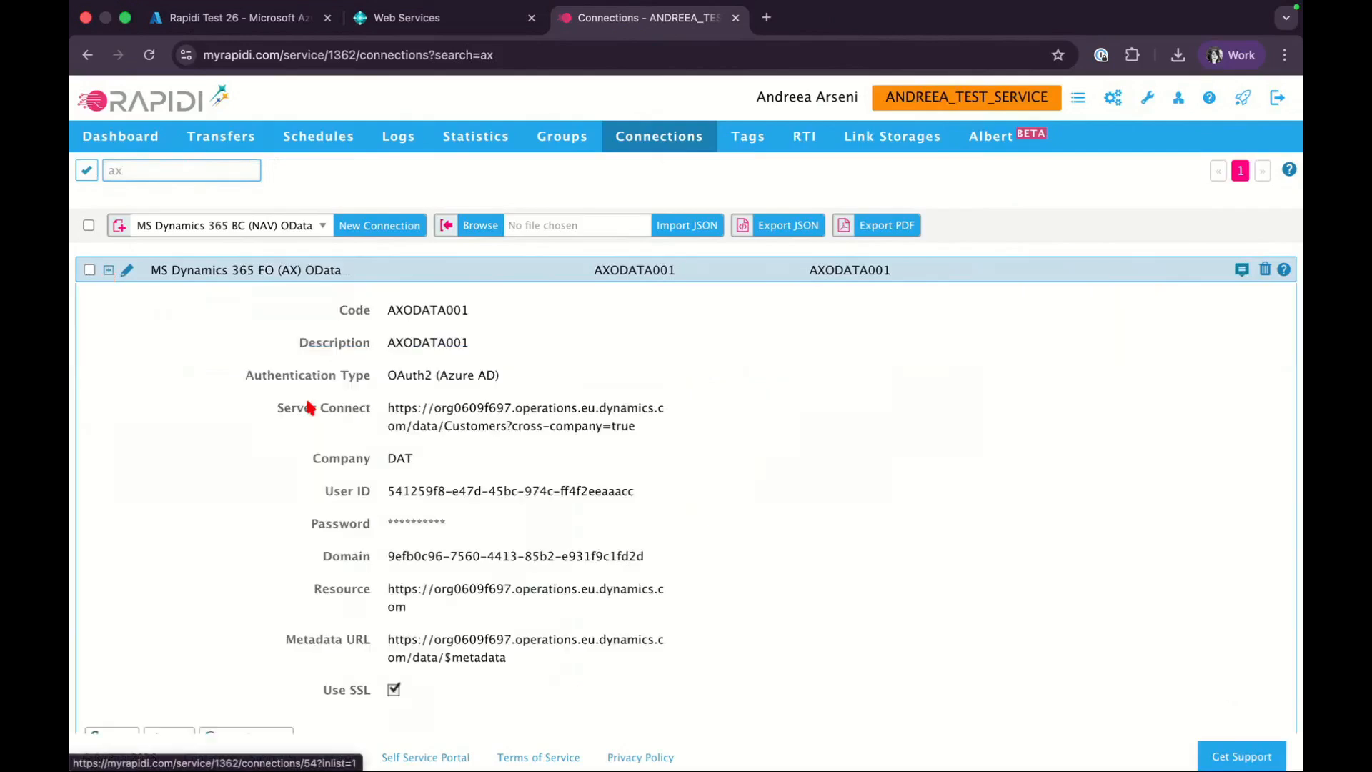
scroll(309, 406, down, 2)
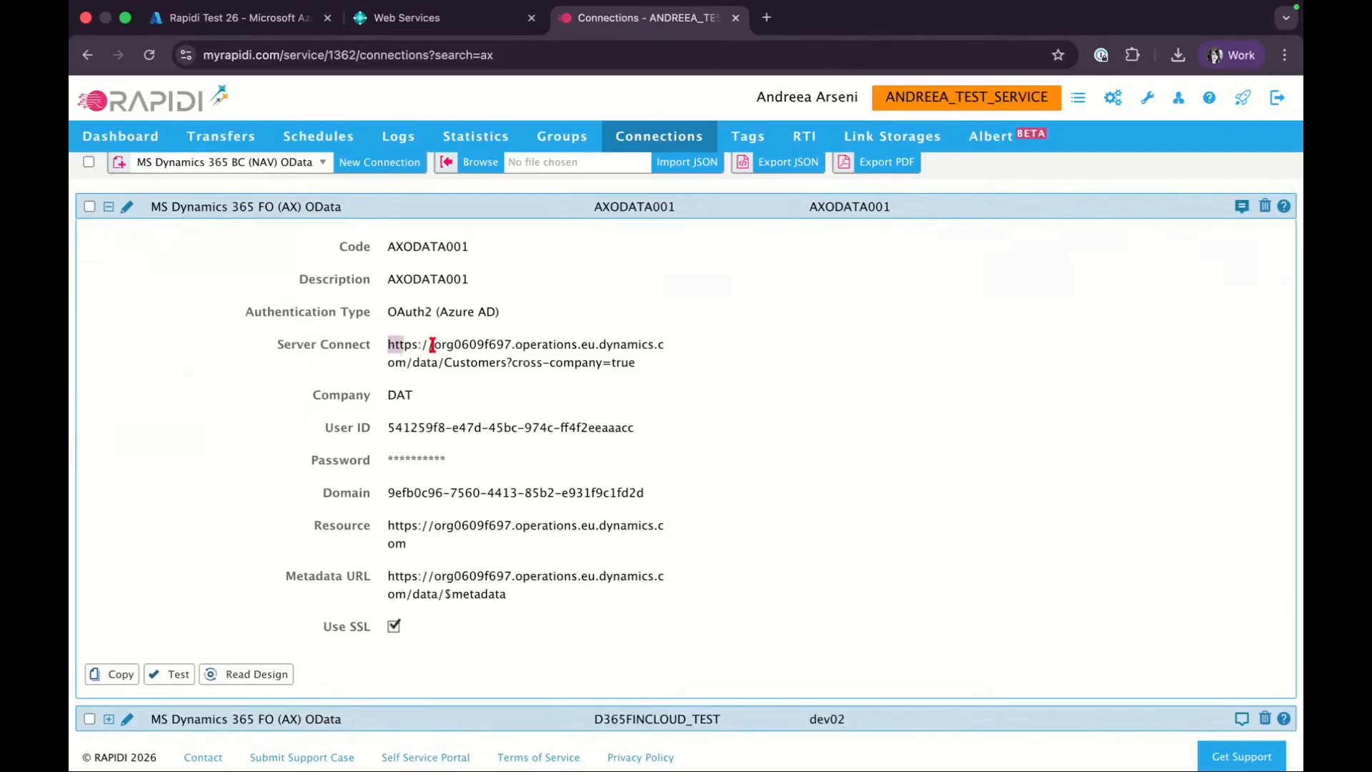
Highlight the AXODATA001 Server Connect, Company, User ID, Password, Domain and Resource values one after another to review them.
drag(390, 343, 641, 375)
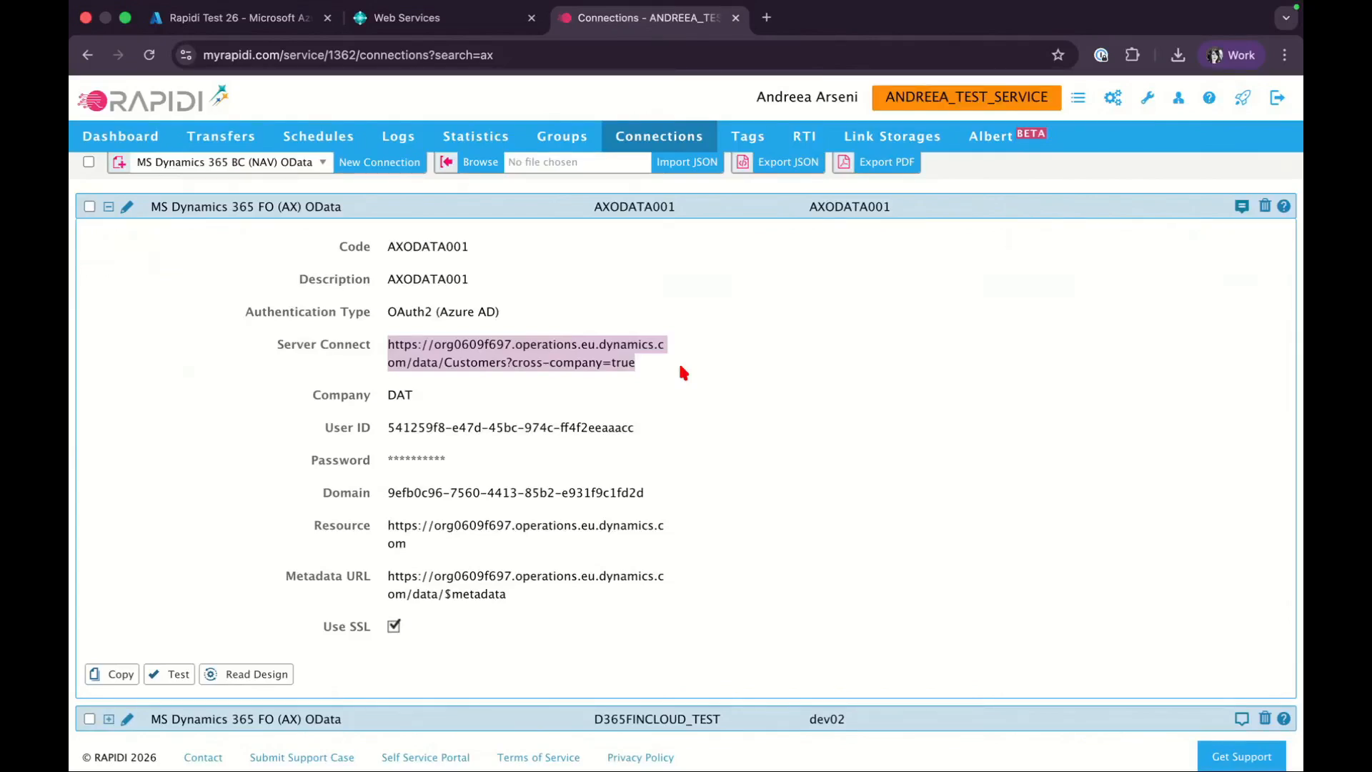
double_click(400, 394)
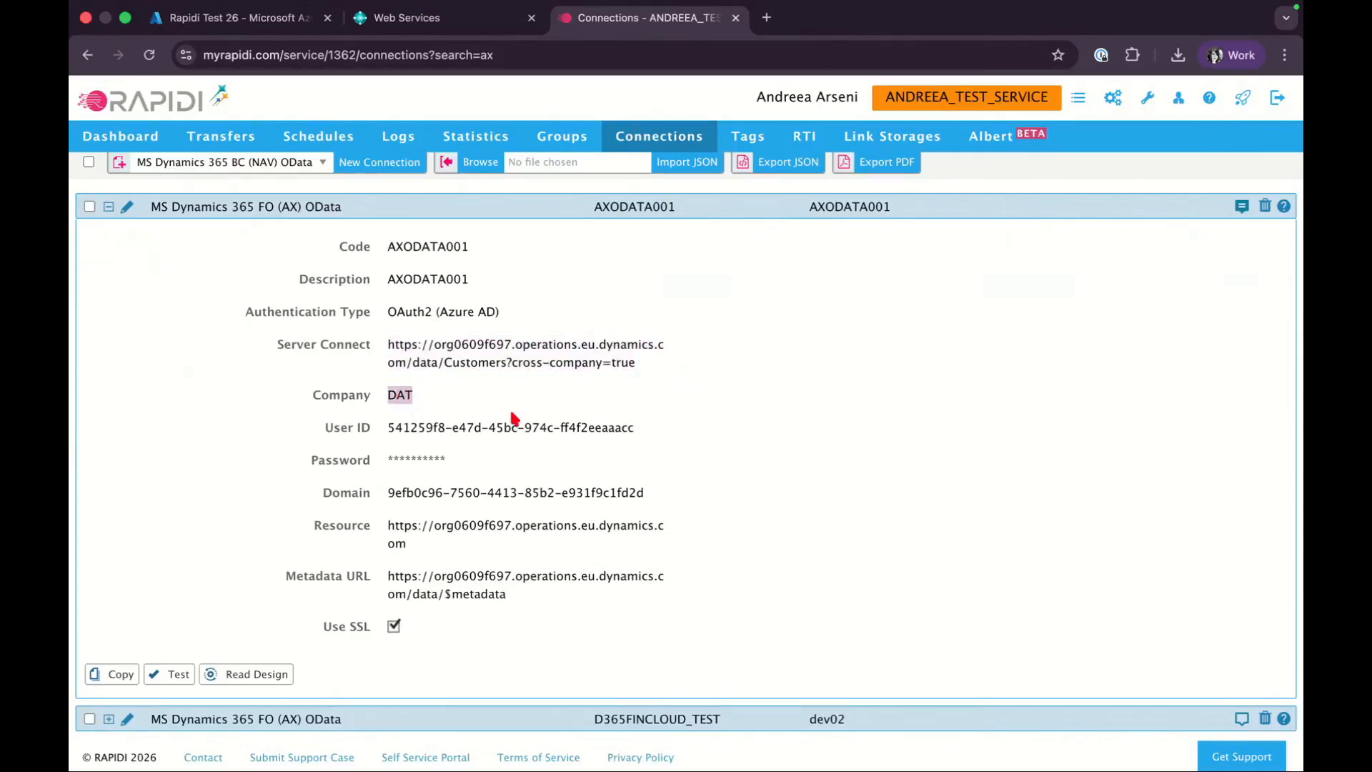
triple_click(483, 426)
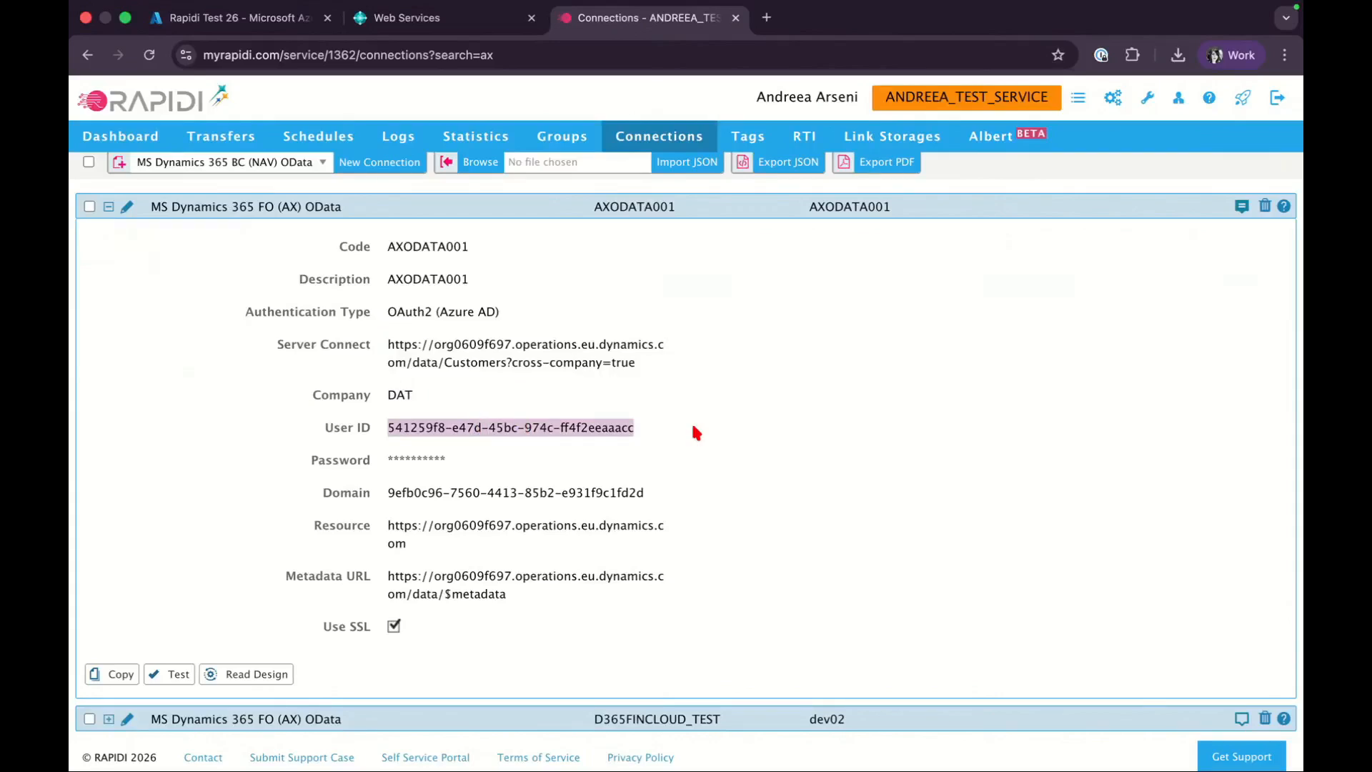
double_click(430, 459)
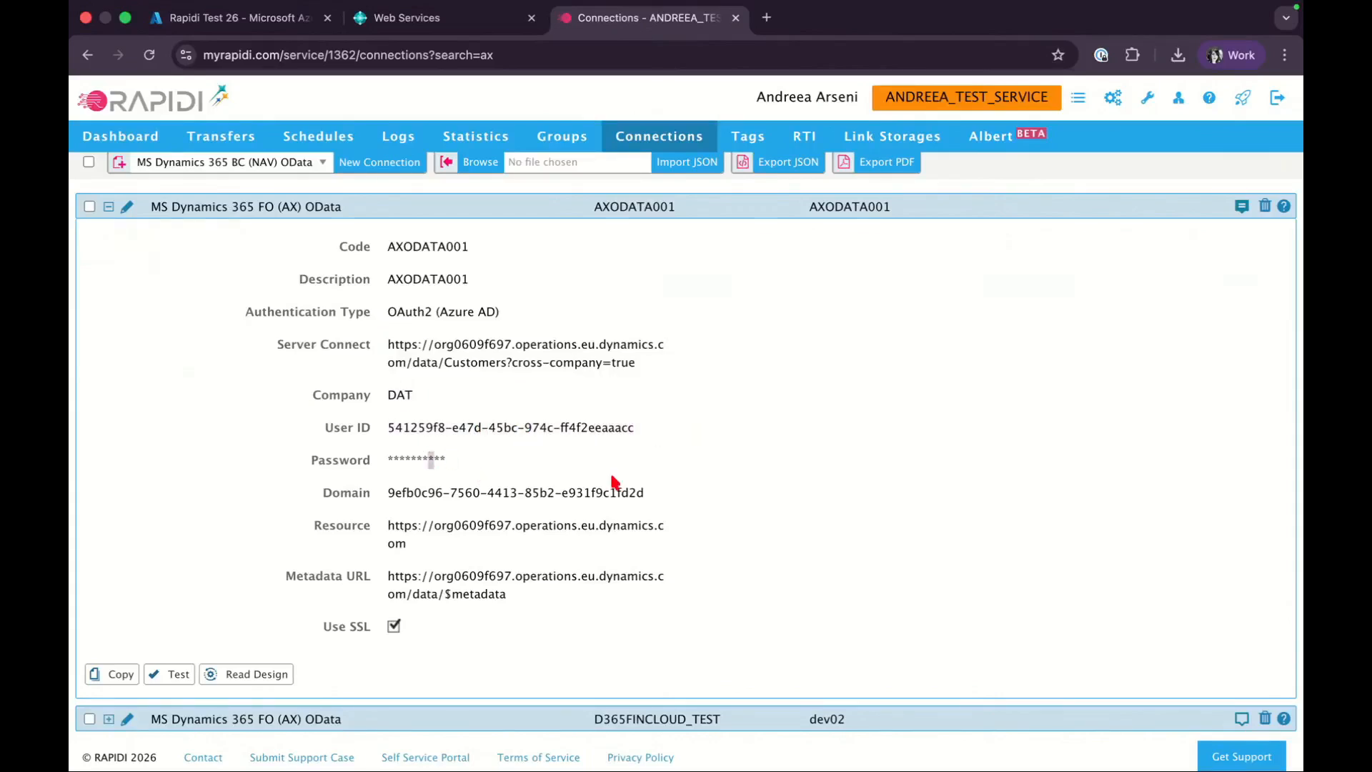
click(724, 479)
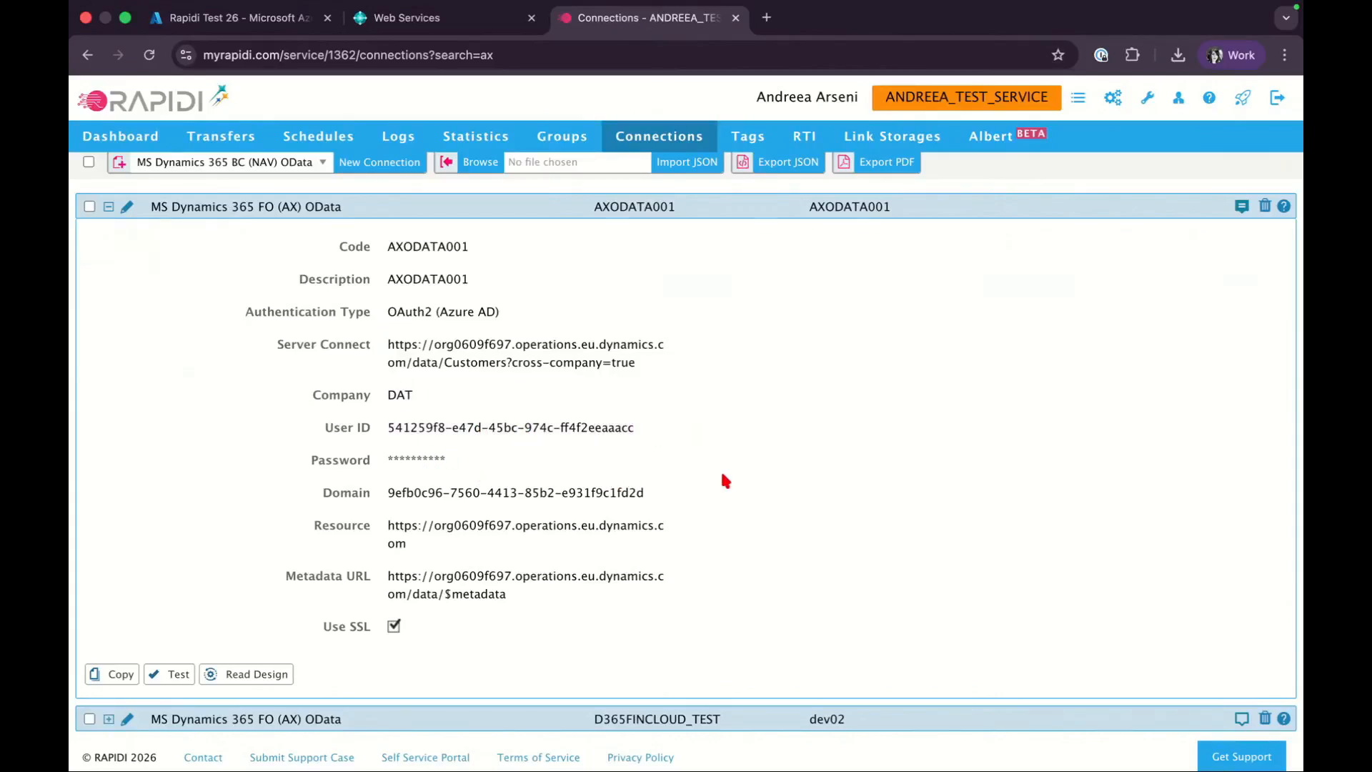
triple_click(458, 493)
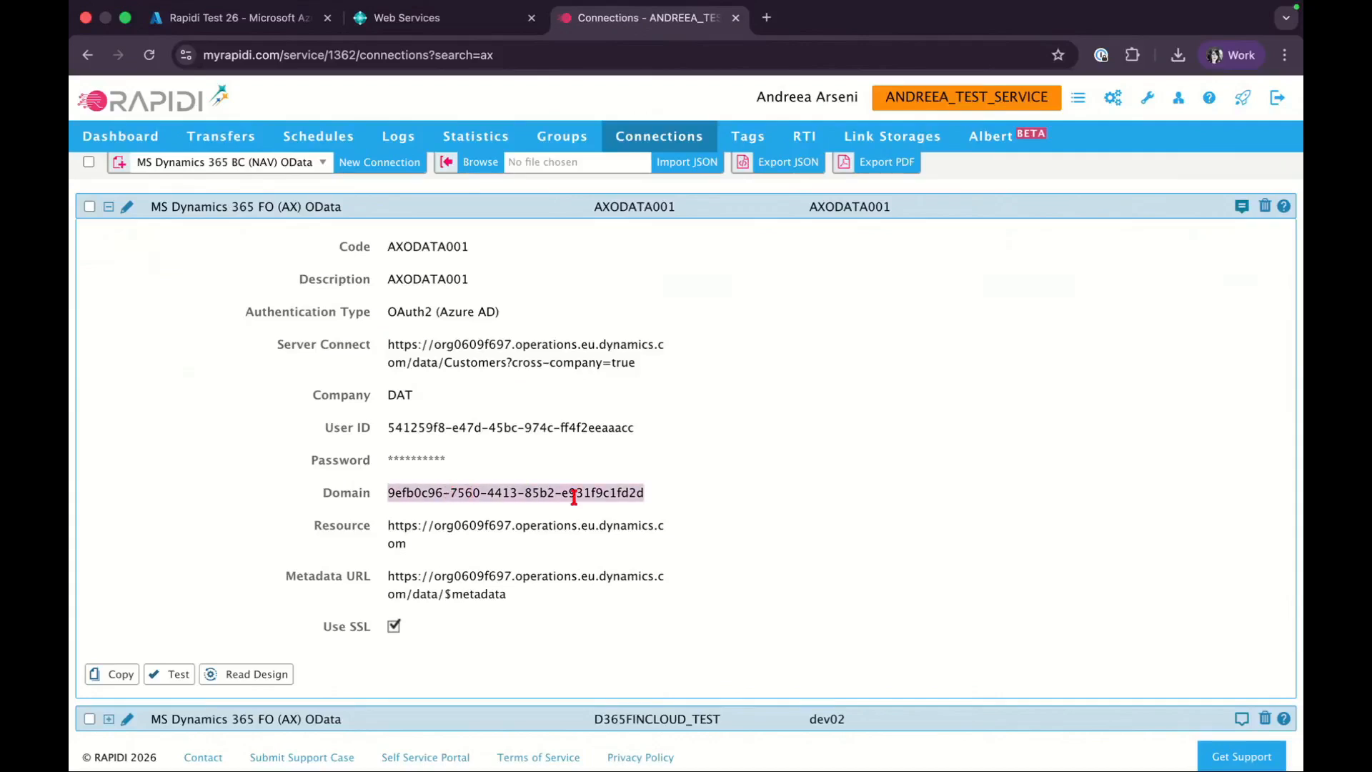
triple_click(395, 528)
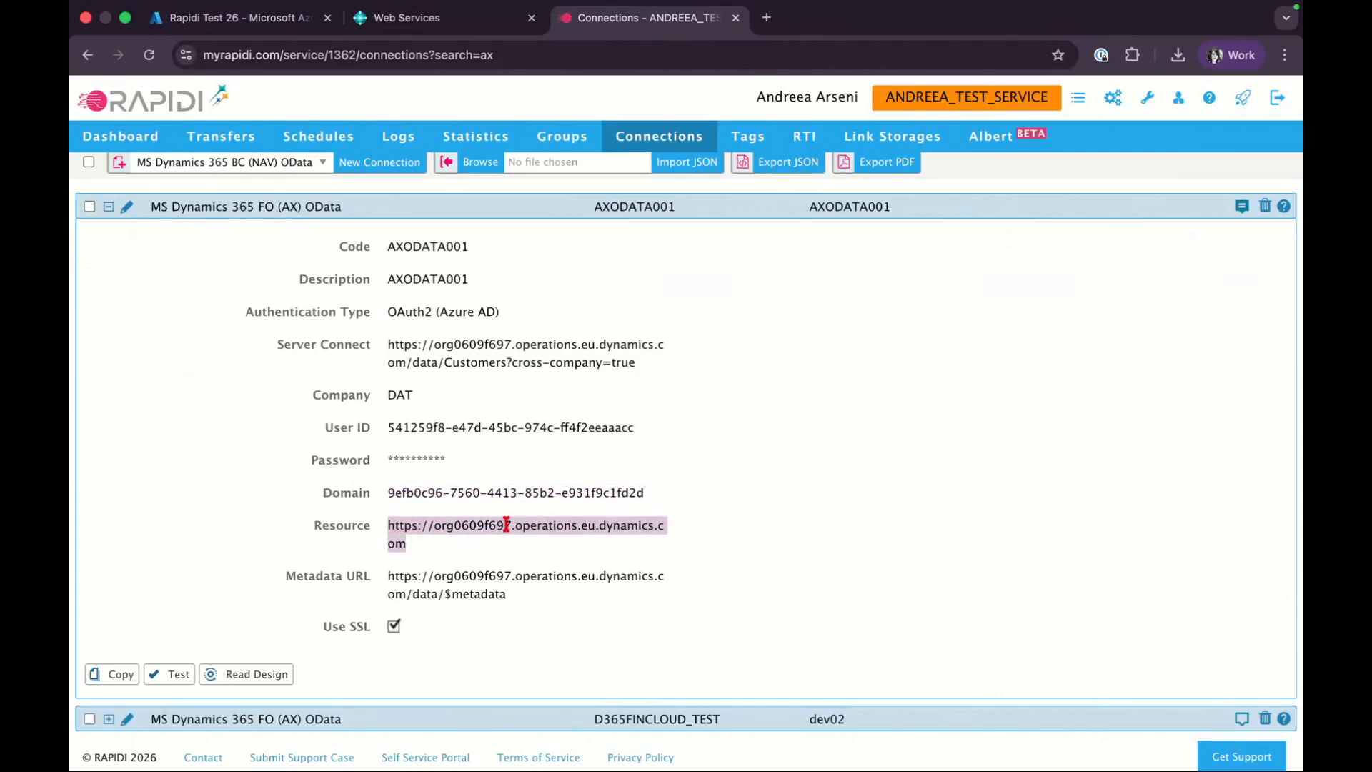
Compare the base part of the AXODATA001 Server Connect URL, up to "/data", with its Metadata URL ending in "$metadata".
mouse_move(390, 344)
mouse_down()
mouse_move(516, 345)
mouse_move(409, 355)
mouse_up()
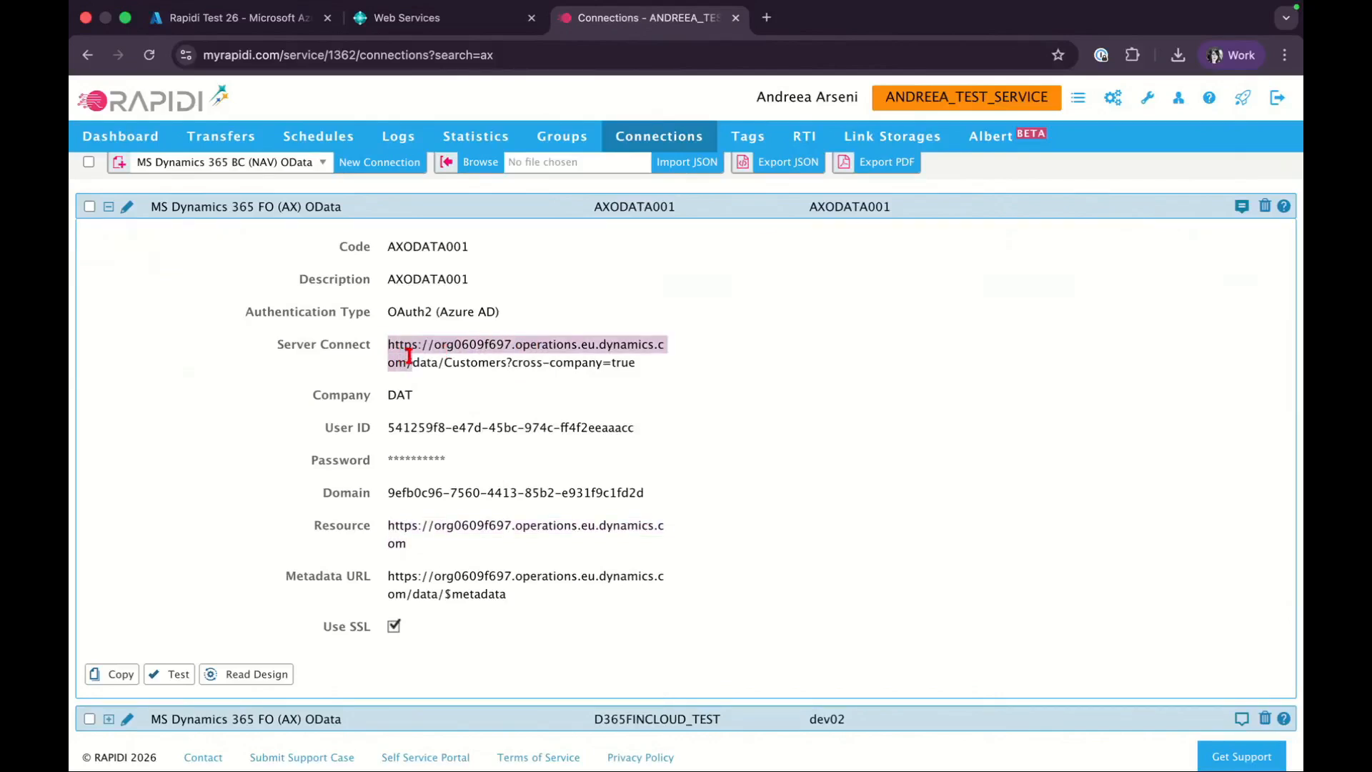
click(451, 579)
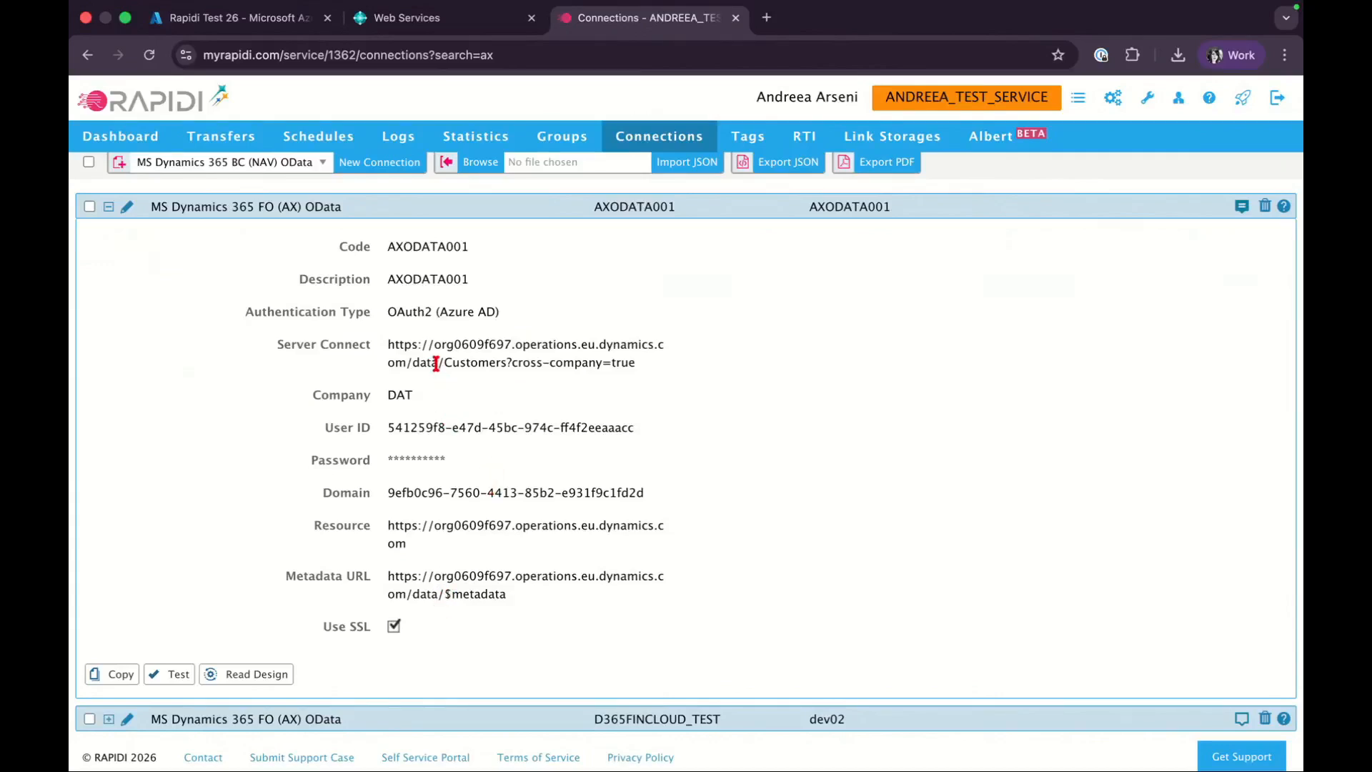
drag(437, 363, 388, 345)
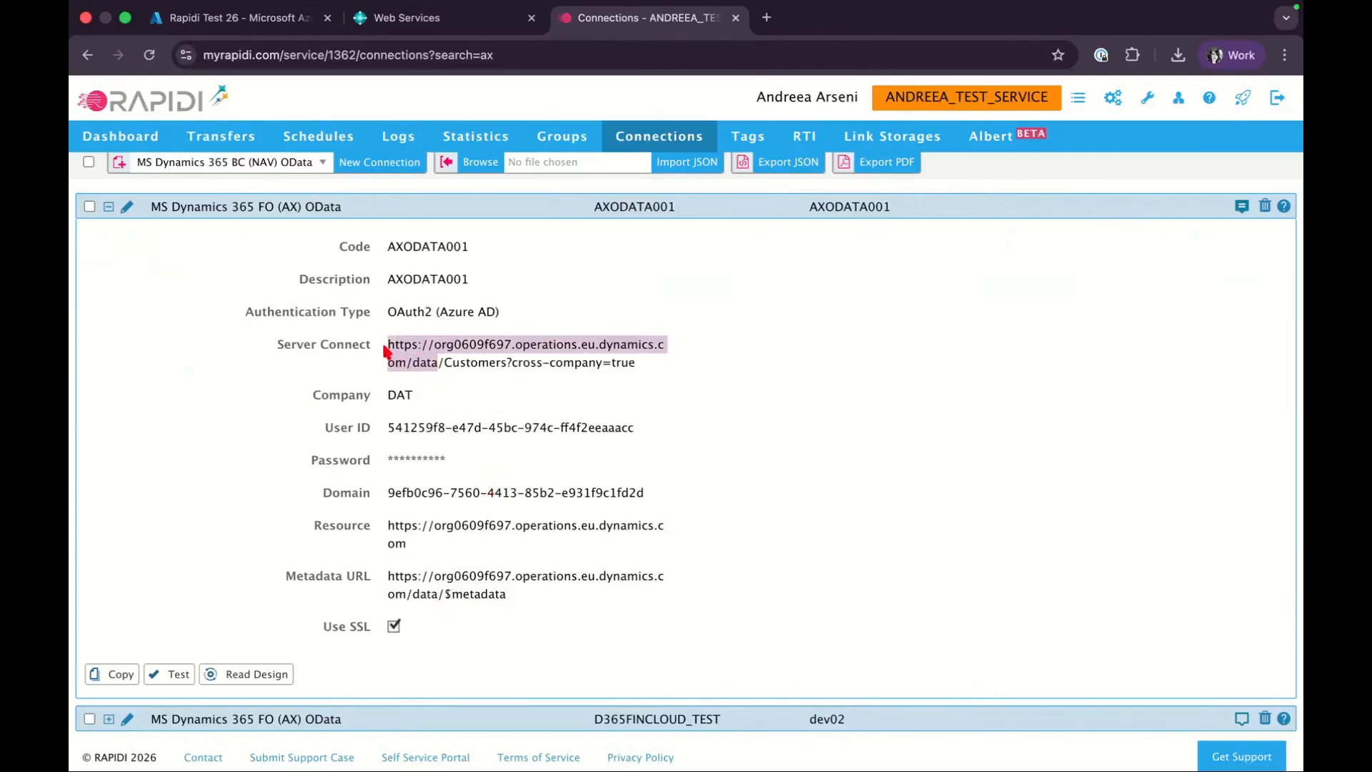
double_click(466, 598)
click(536, 600)
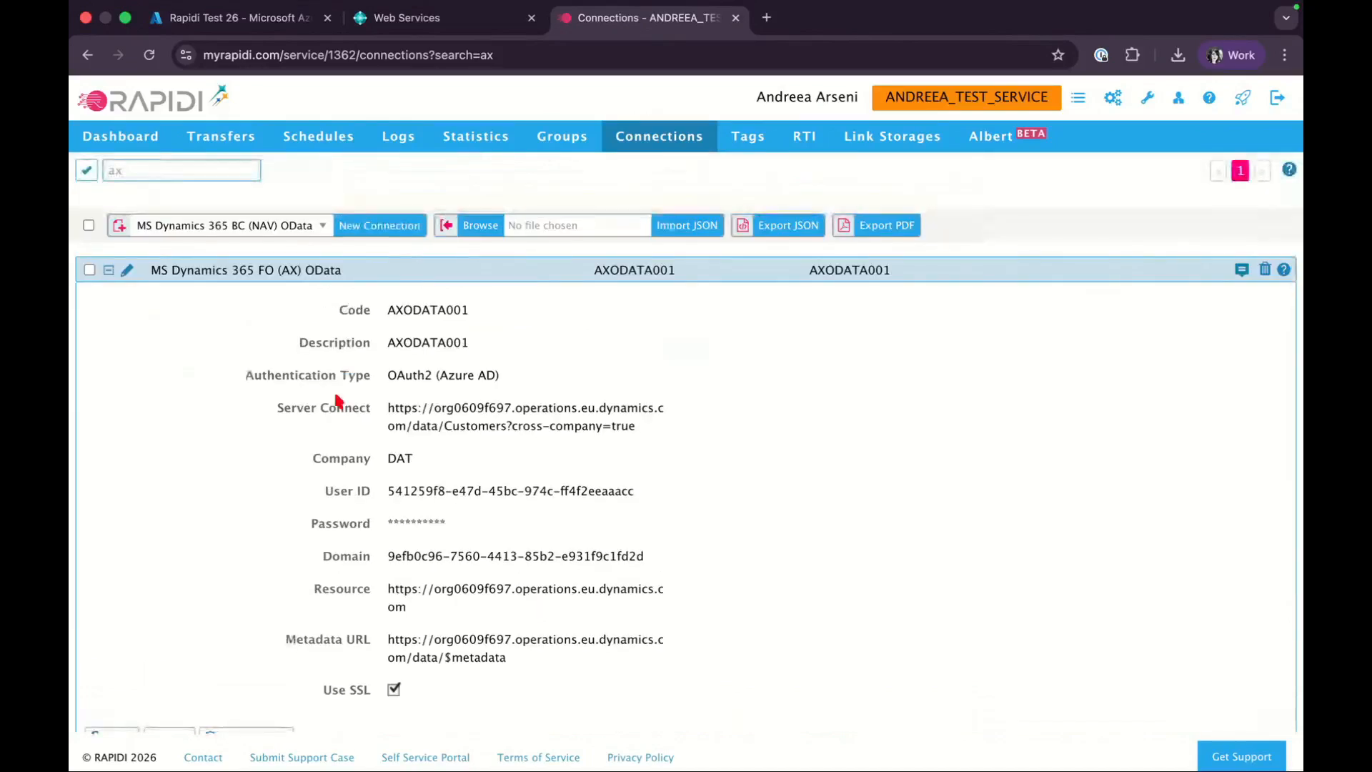
Filter the connections by "crm" instead and expand the CRMODATA001 connection to review its settings.
double_click(166, 175)
key(BackSpace)
text(crm)
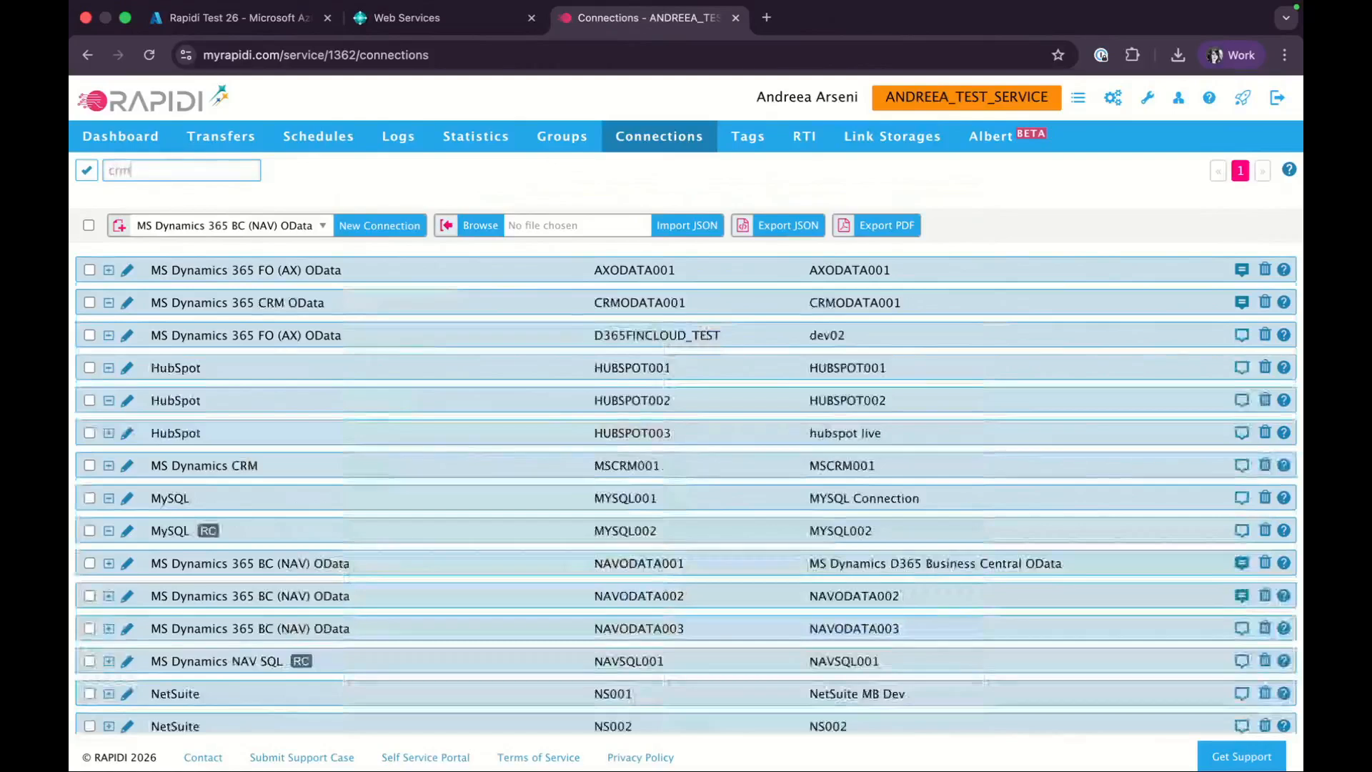
click(109, 270)
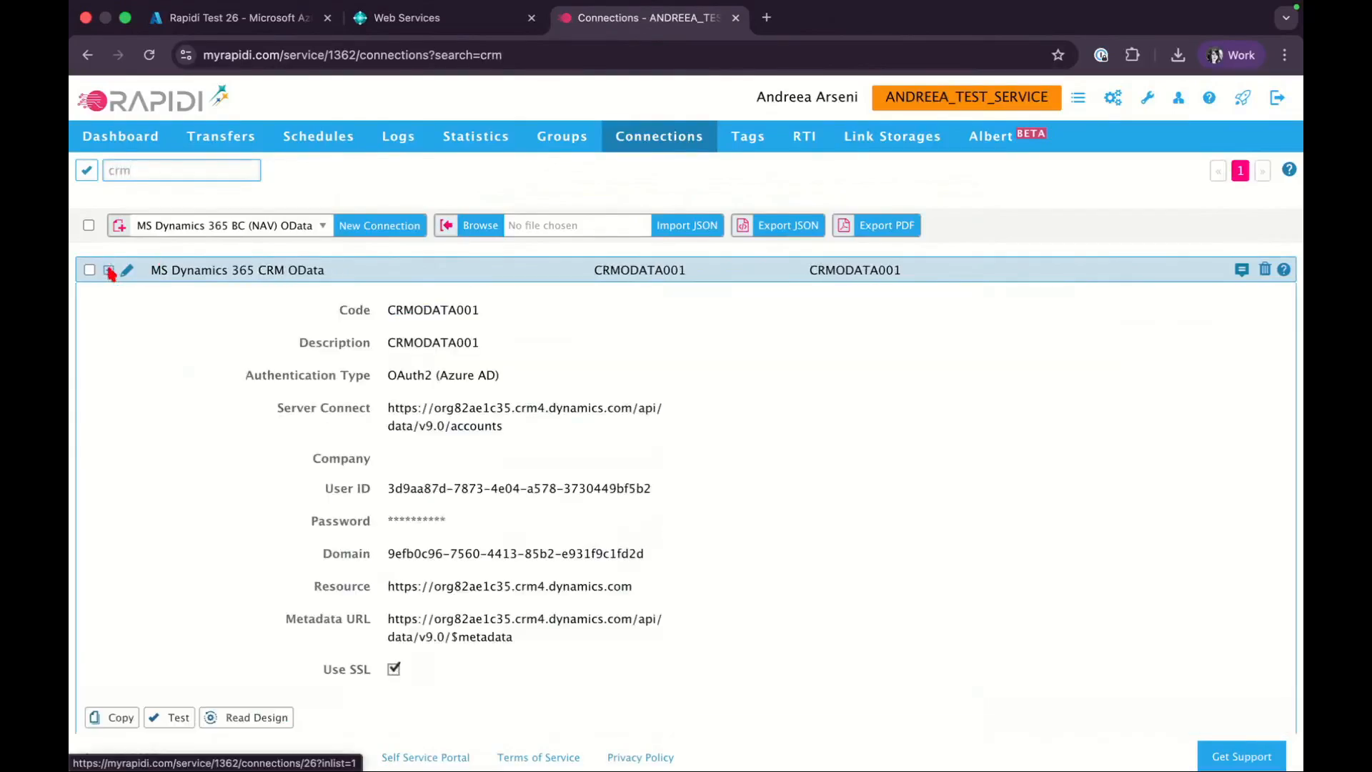
scroll(266, 439, down, 1)
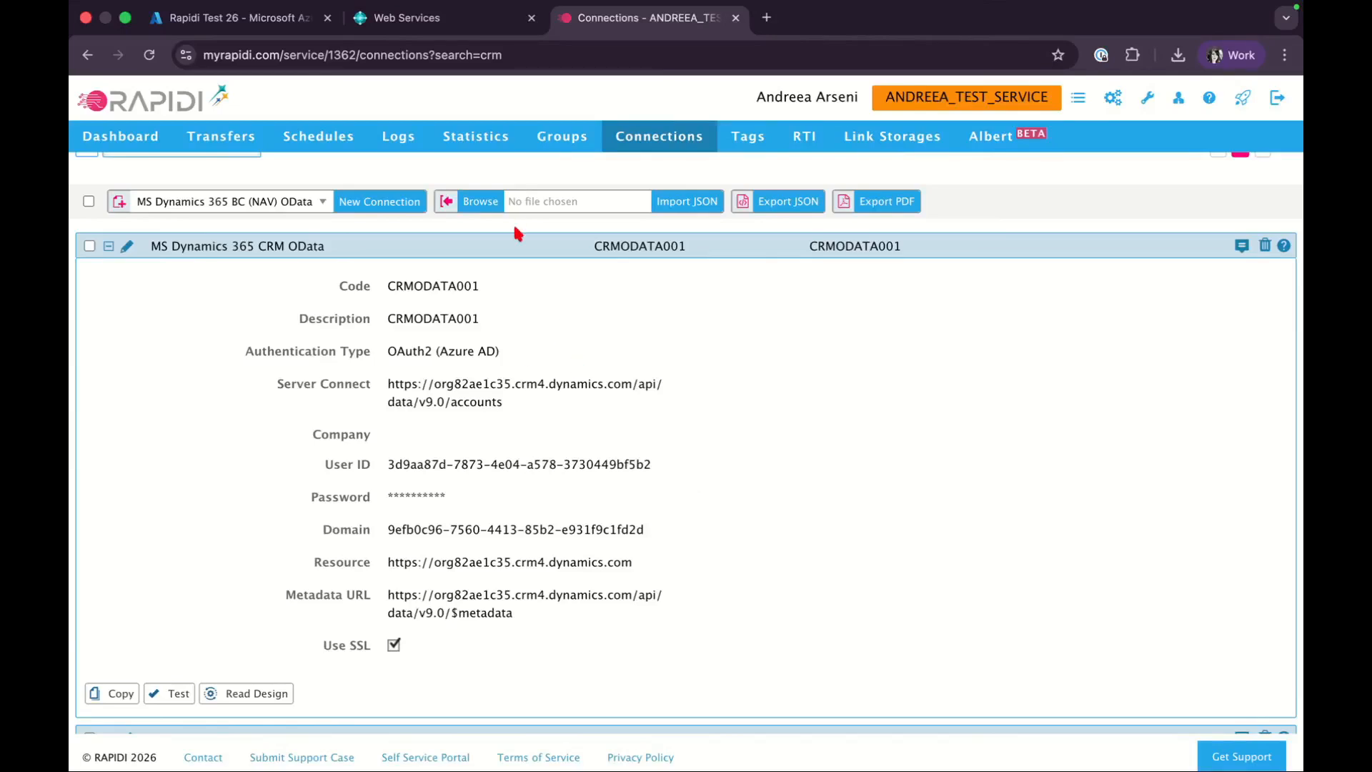
Review the client secret of the Rapidi Test 26 app in Azure against the Password field of CRMODATA001 in MyRapidi.
click(230, 20)
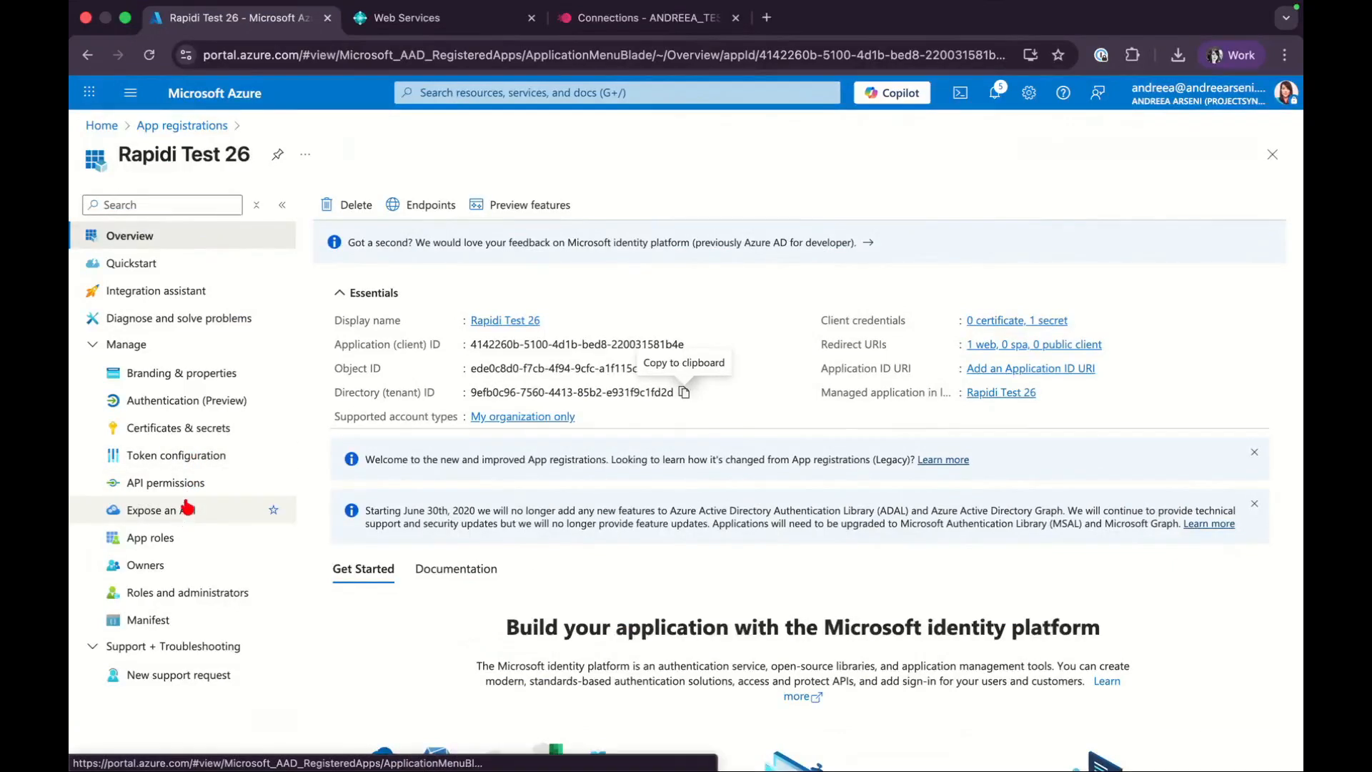
click(178, 427)
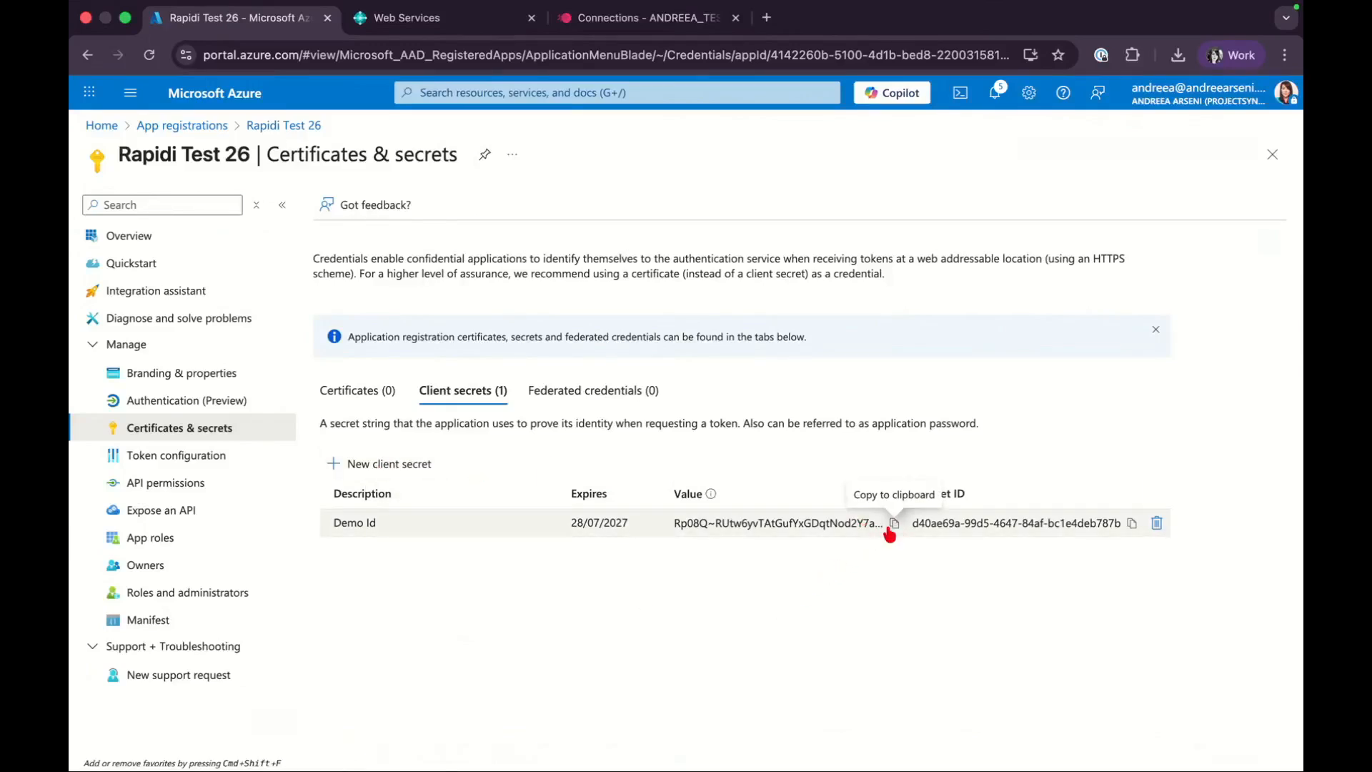
click(686, 17)
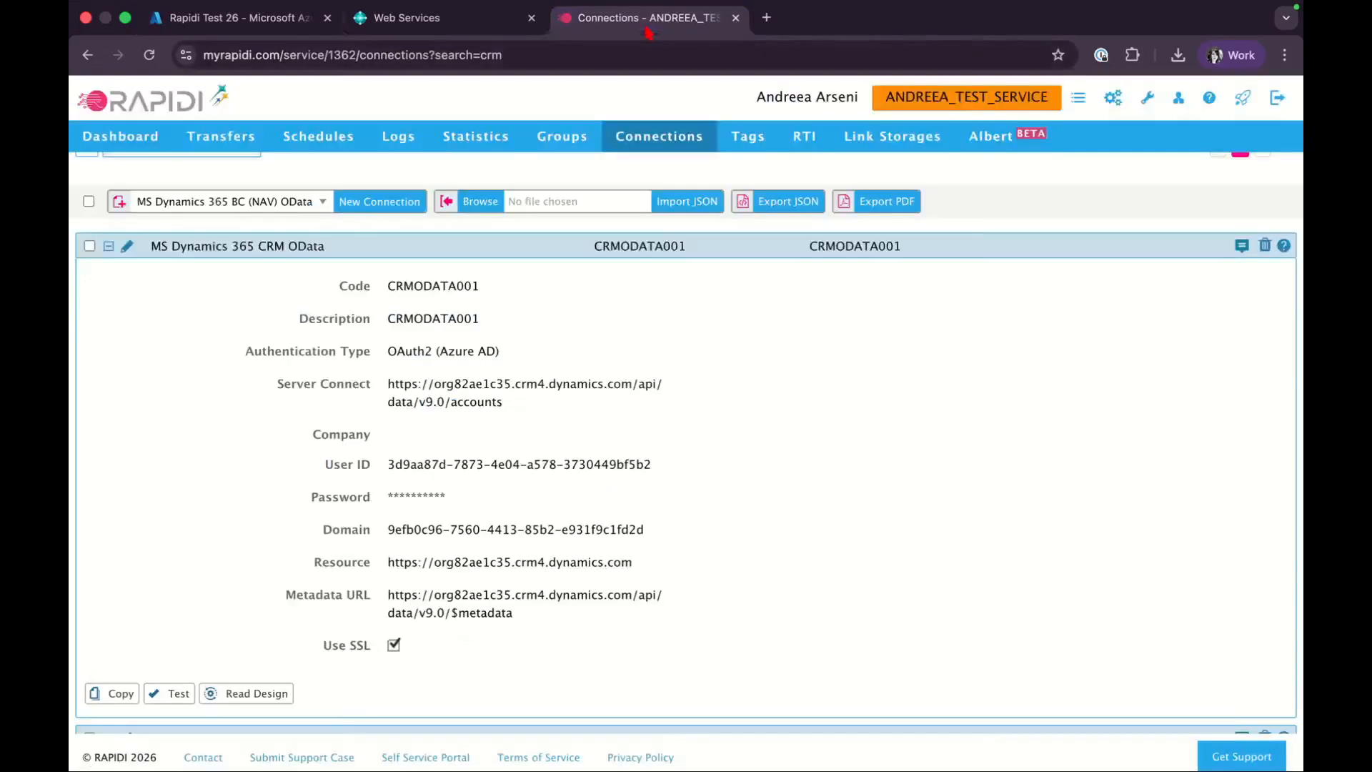
double_click(340, 498)
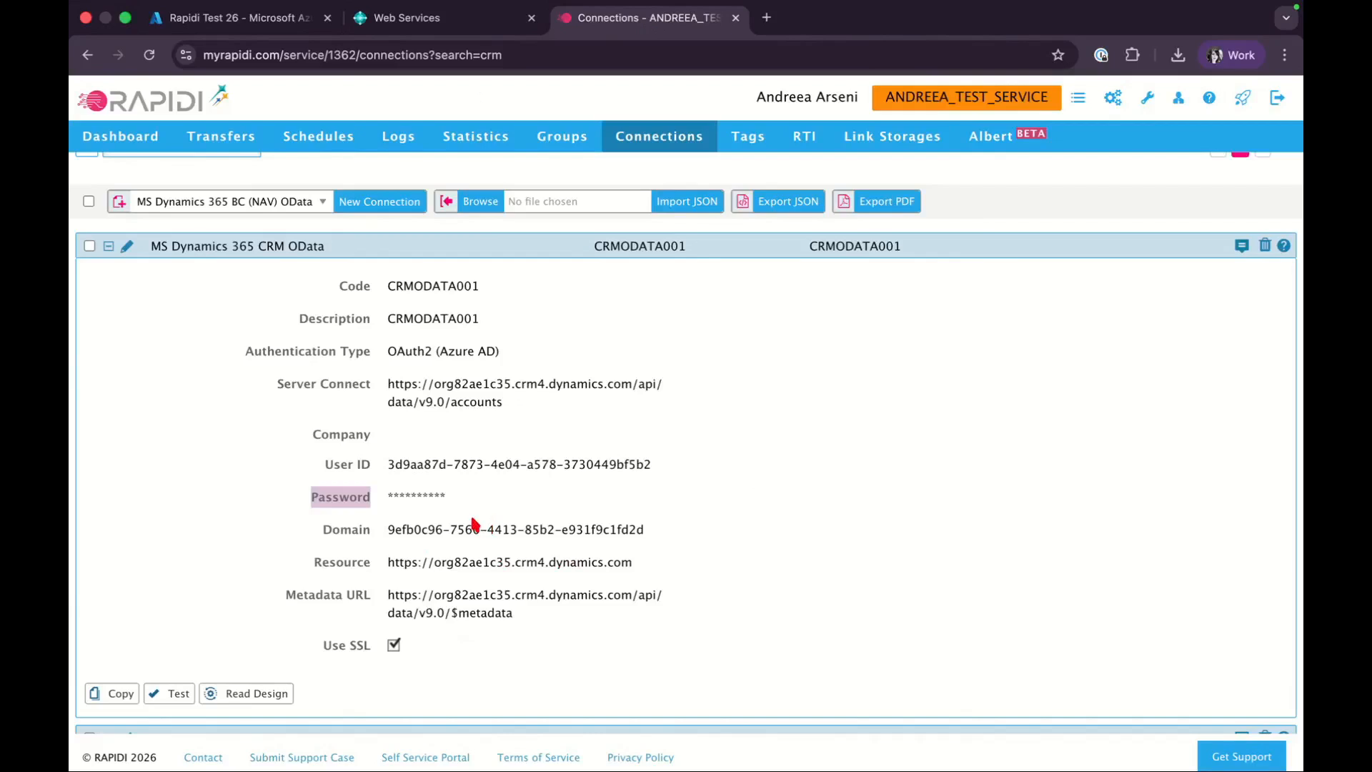
click(249, 518)
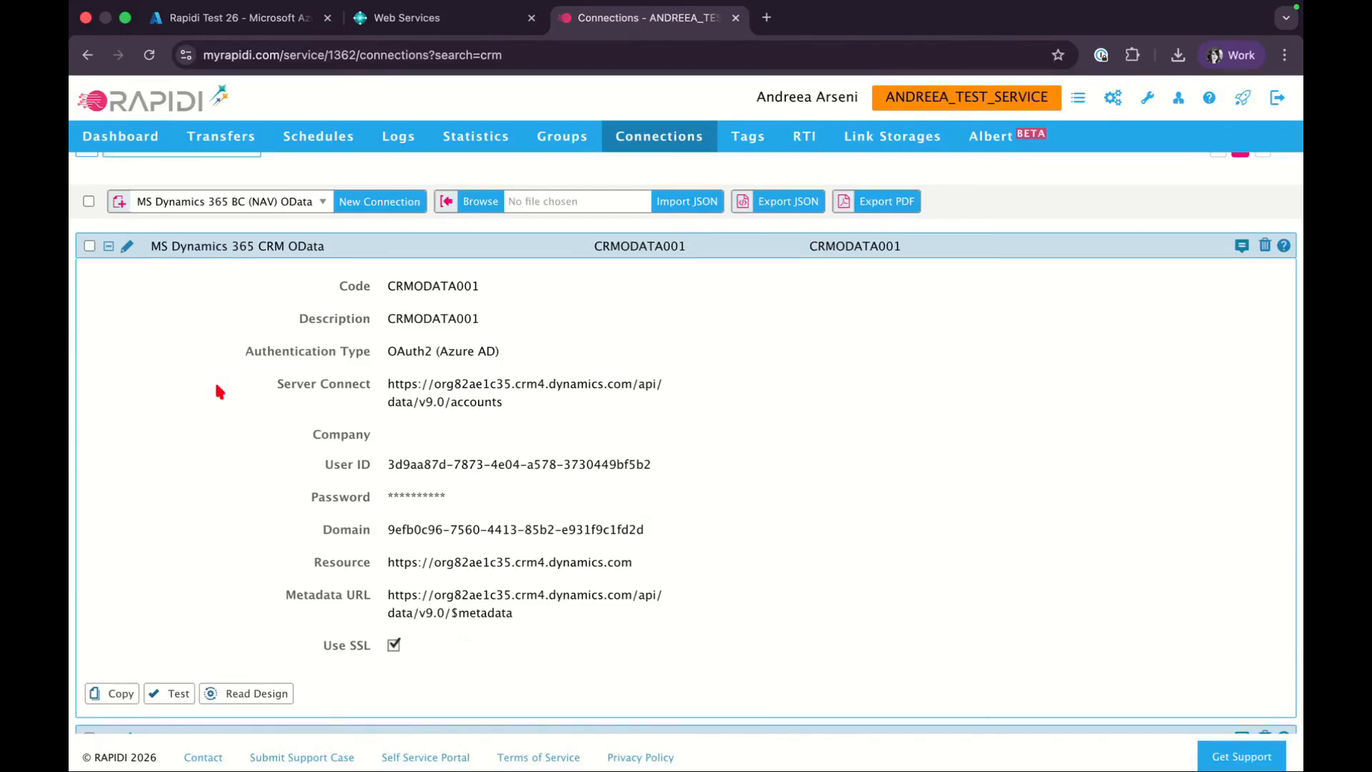
Reopen the CRMODATA001 connection details to review the Test and Read Design actions, and collapse the connection.
click(108, 246)
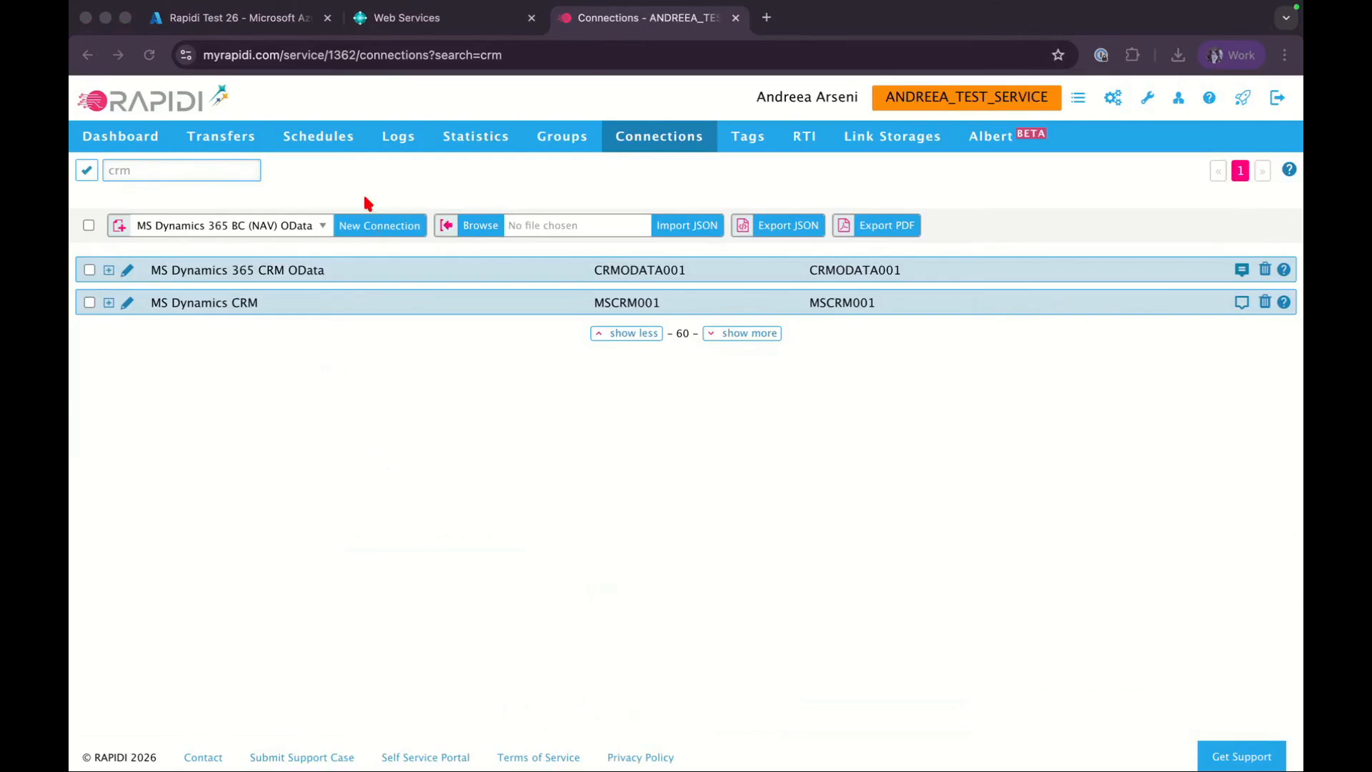
click(109, 276)
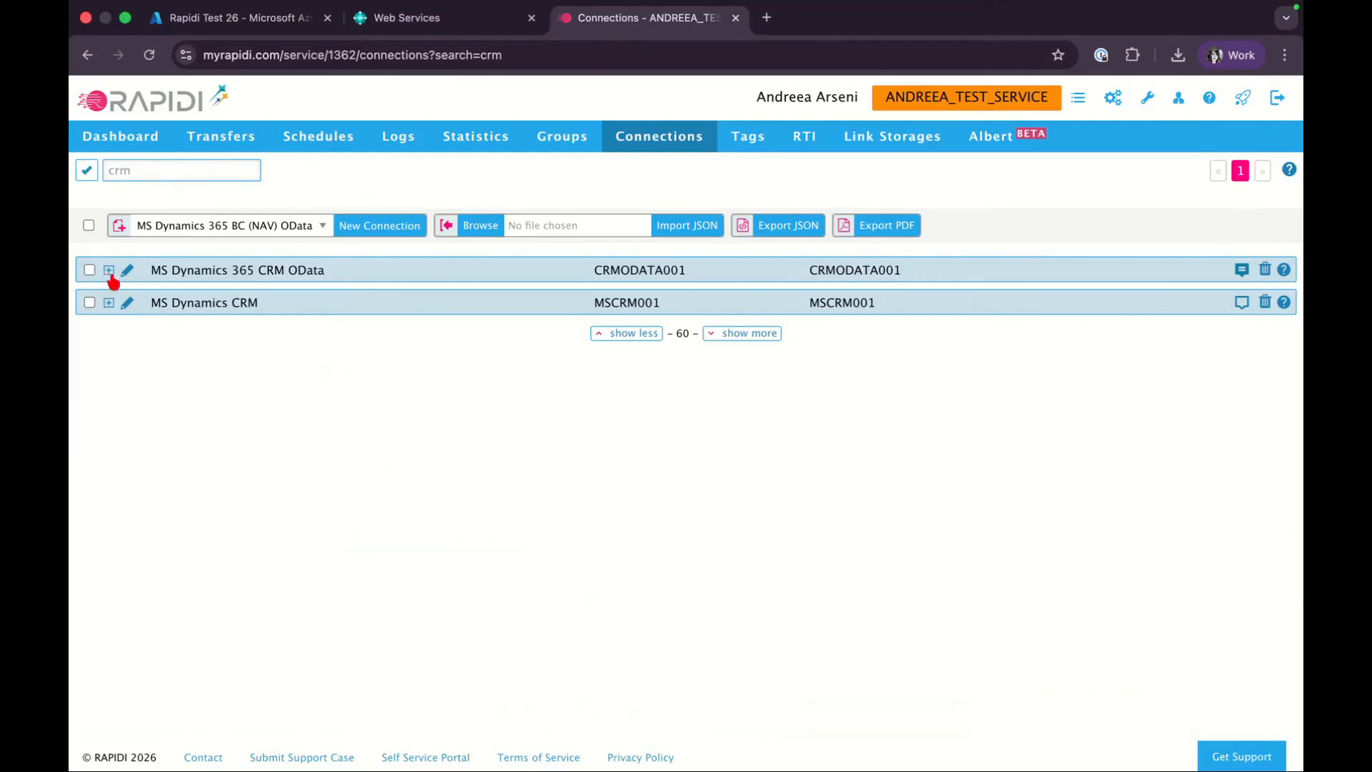
click(108, 270)
scroll(252, 457, down, 1)
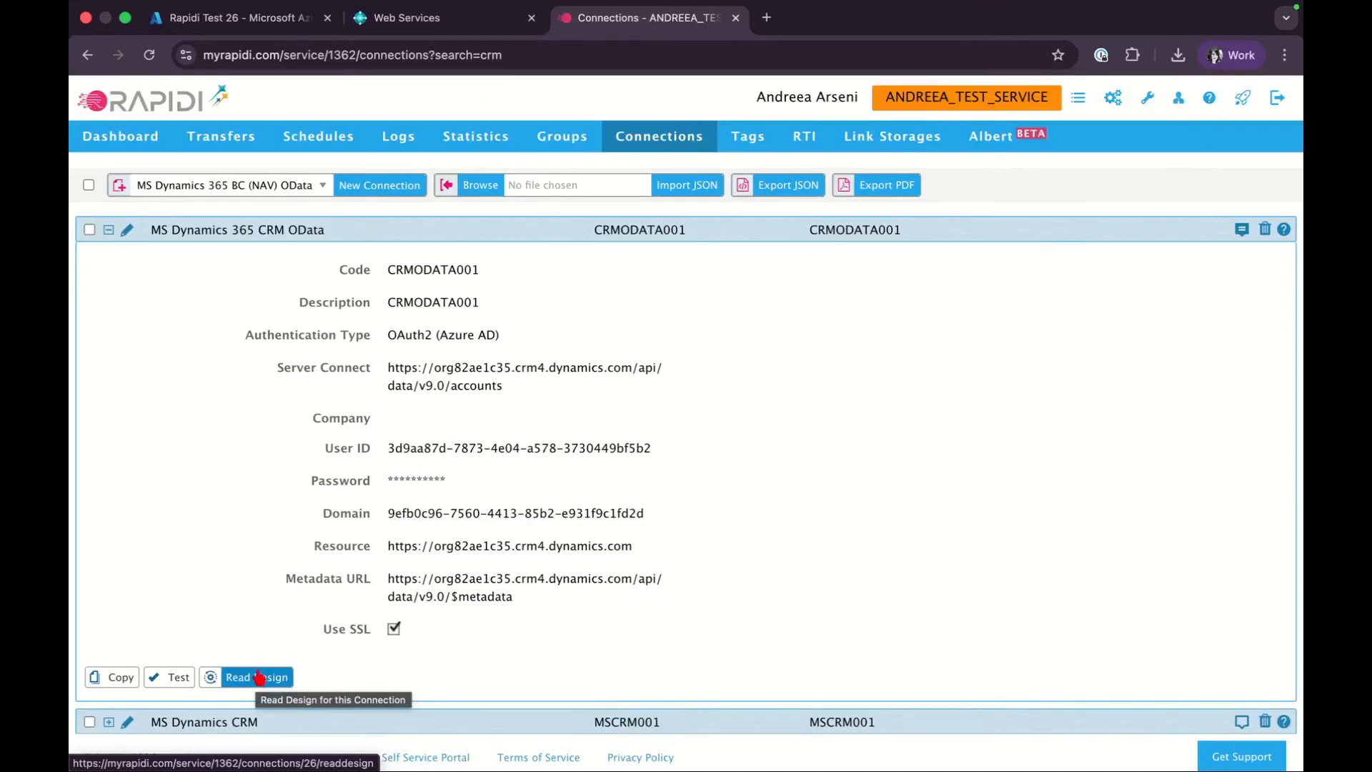
click(108, 230)
Filter the connections by "navo" and expand the NAVODATA003 connection.
double_click(166, 171)
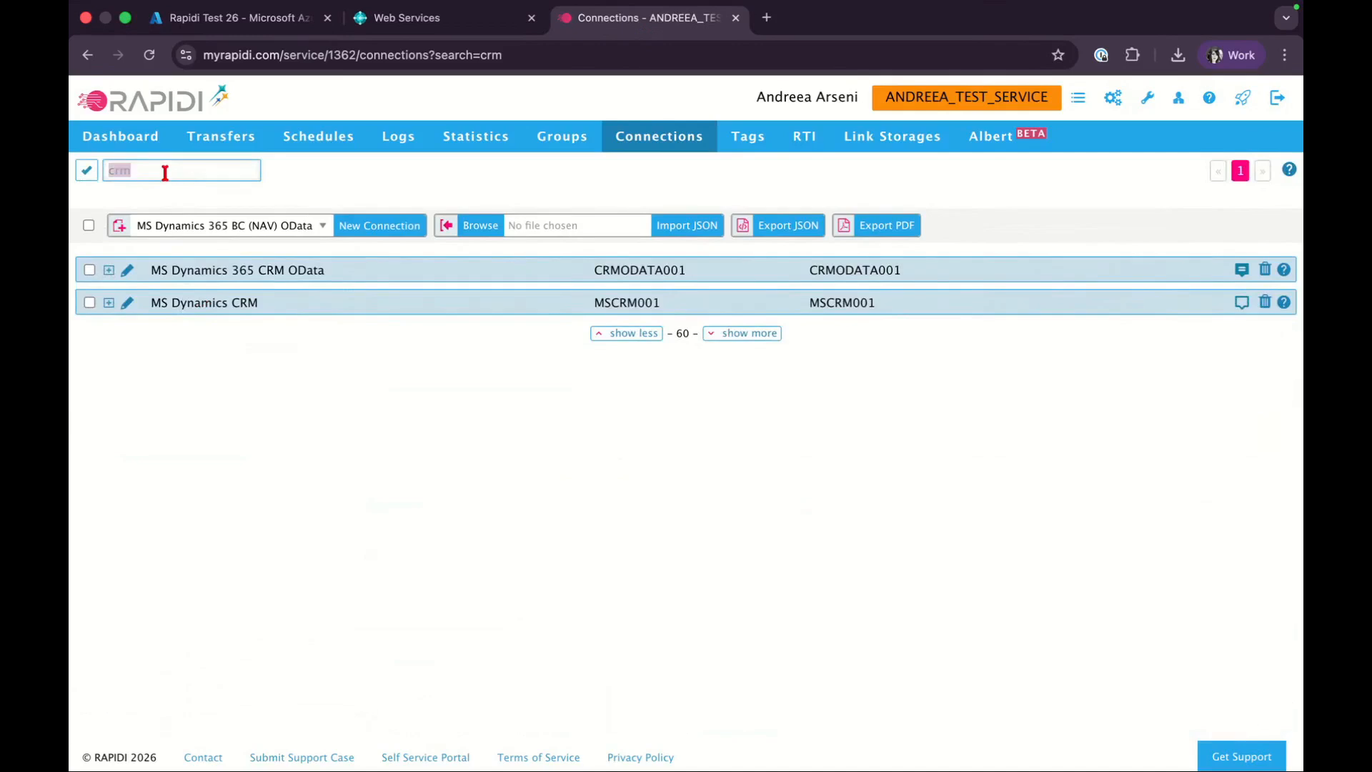
text(navo)
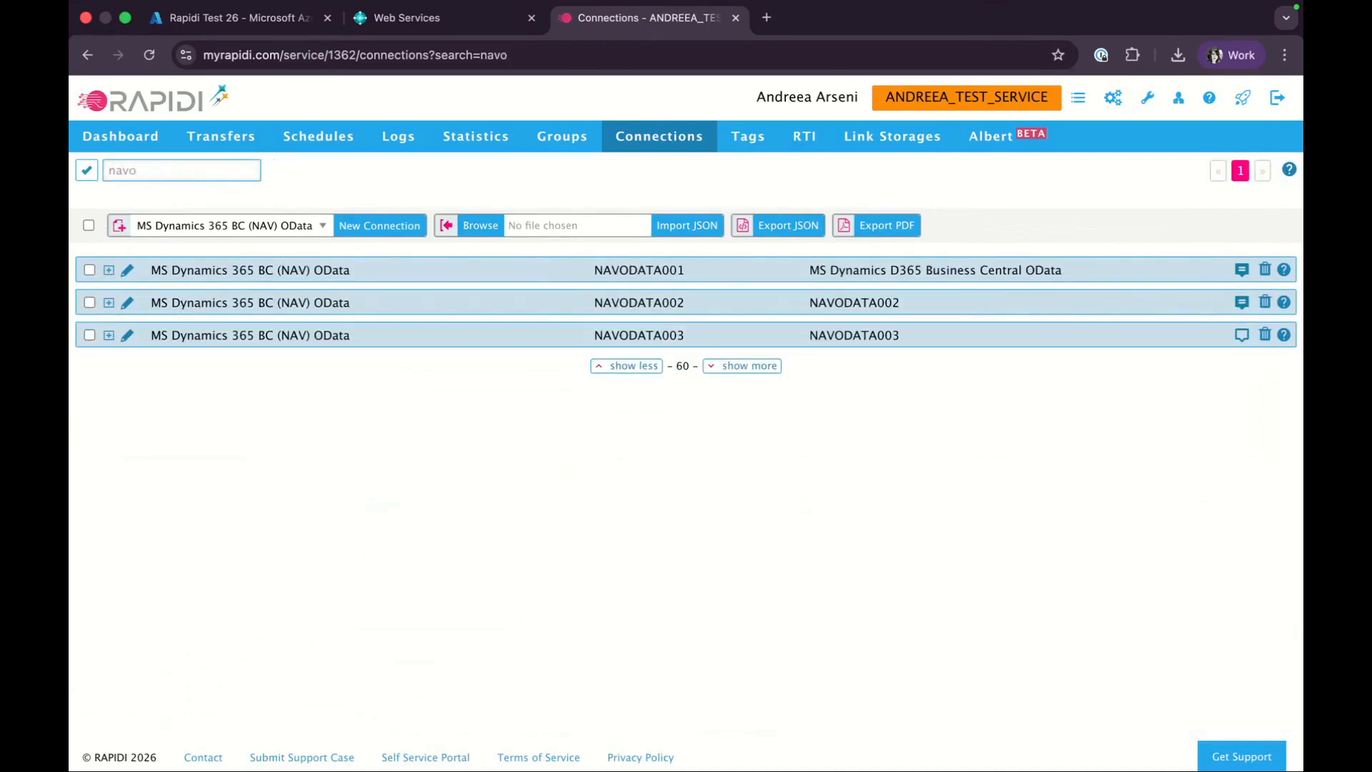
click(108, 336)
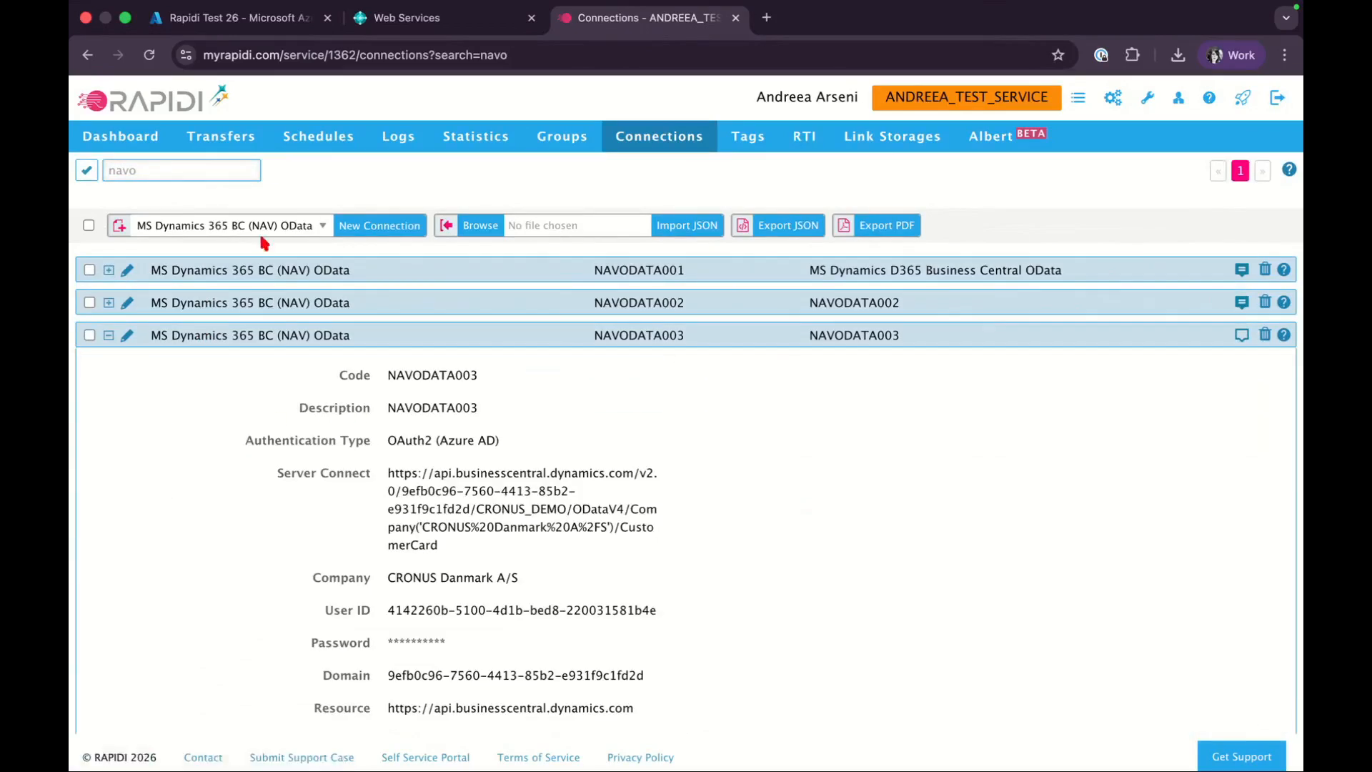
Browse table layouts from the _CONTACT02_BC_UPD transfer, using NAVODATA003 as the connection.
click(221, 136)
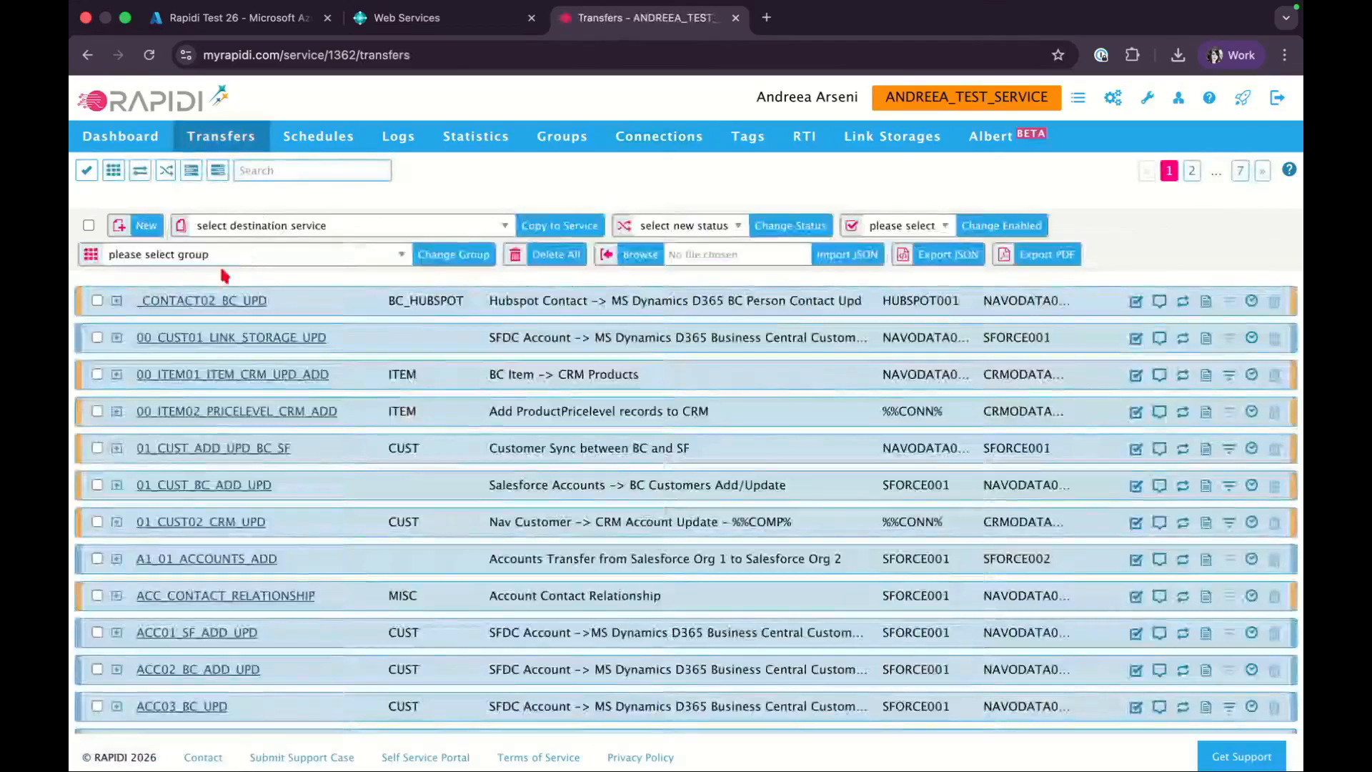
click(208, 300)
click(443, 346)
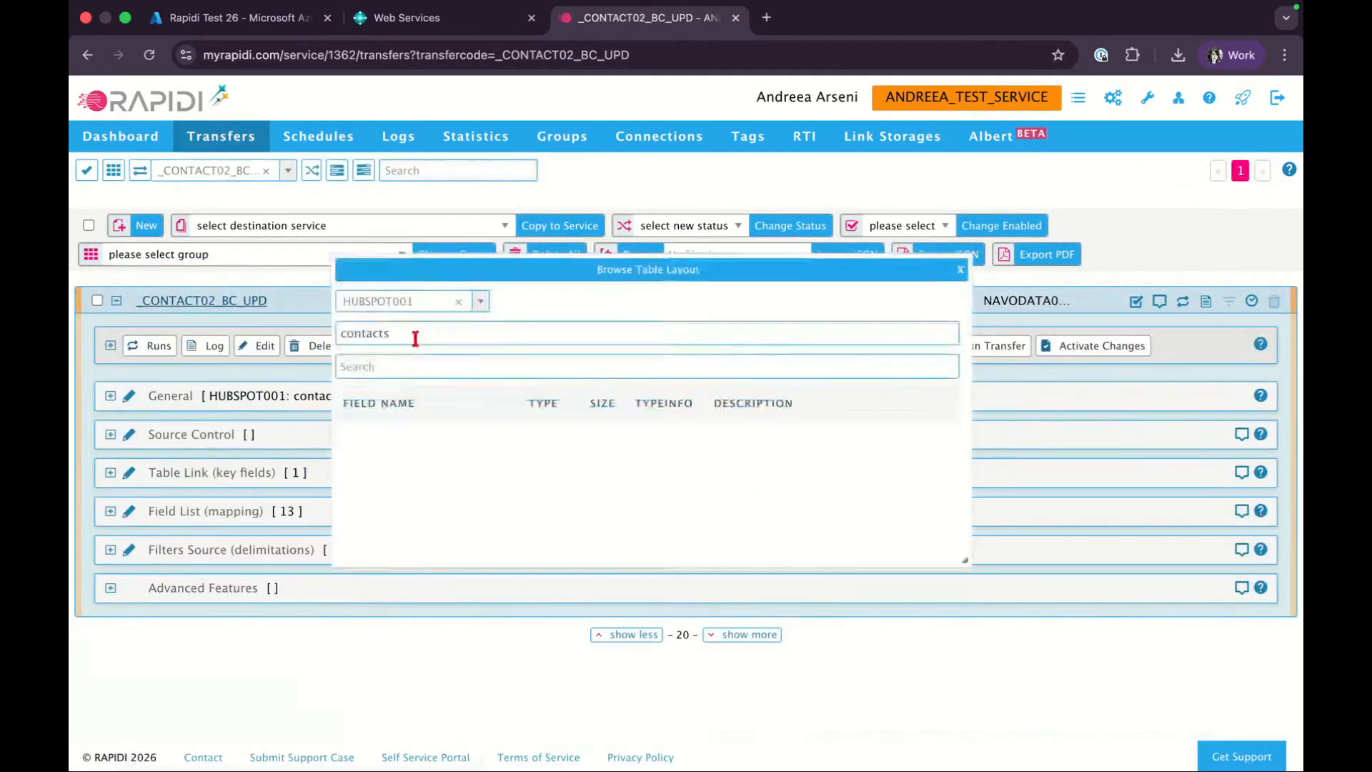
click(429, 301)
text(n)
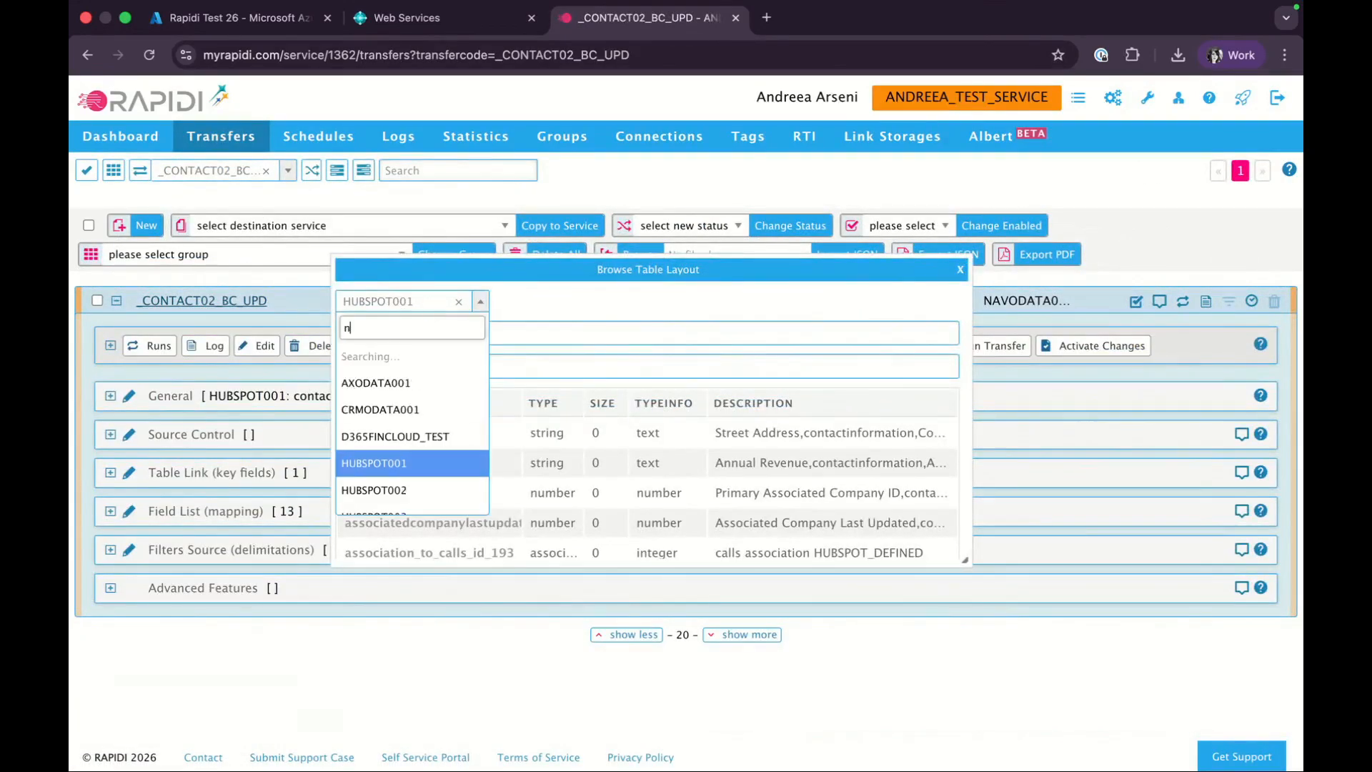
text(av)
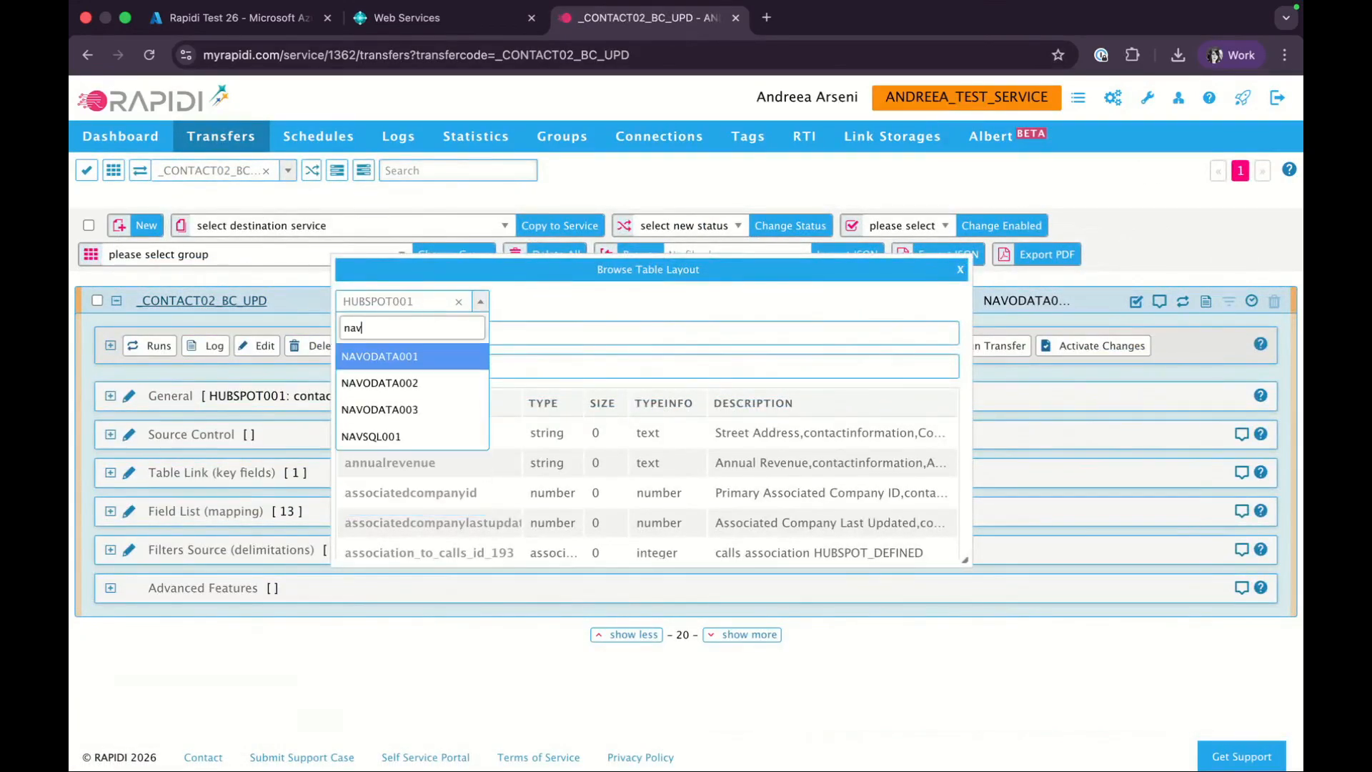
click(436, 415)
Replace the contacts table in the layout browser by searching "cust" and choosing CustomerCard.
click(414, 334)
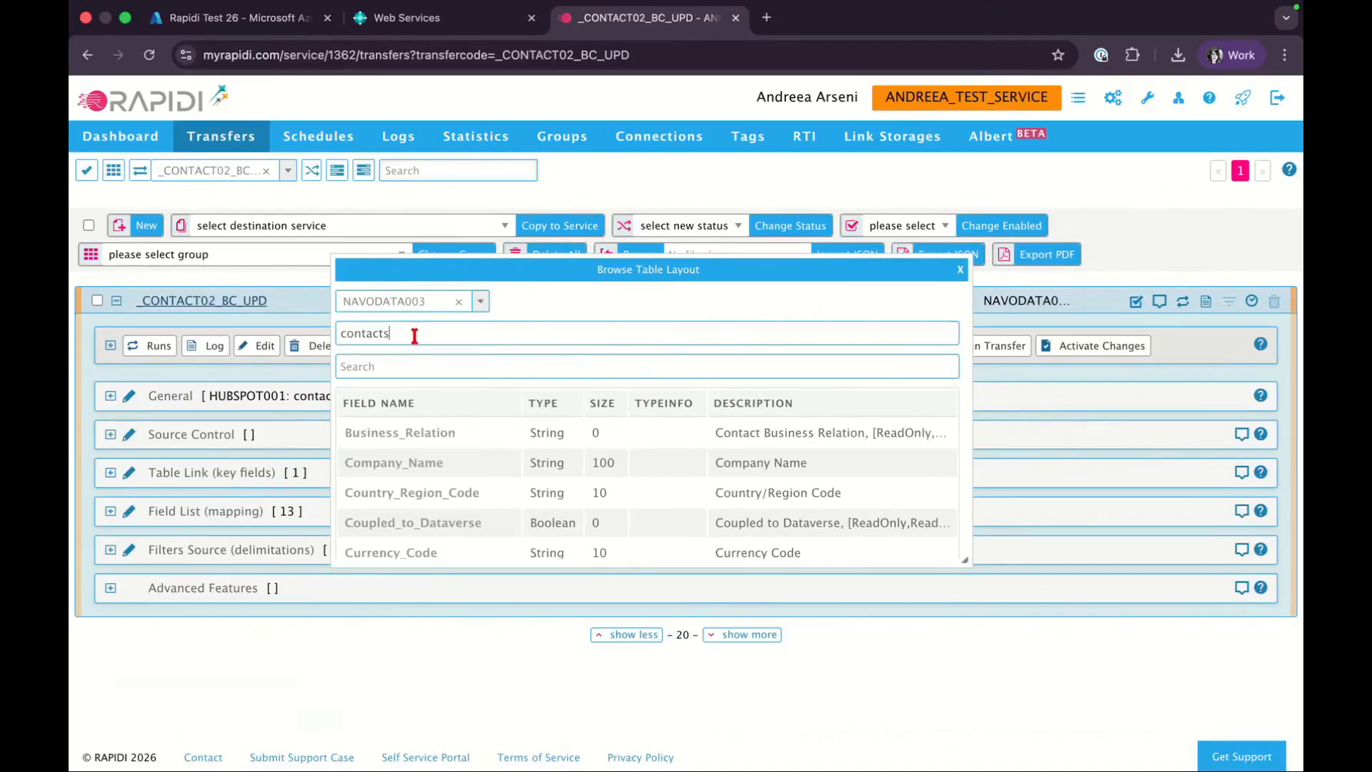
key(BackSpace)
key(BackSpace)
key(BackSpace)
key(BackSpace)
key(BackSpace)
key(BackSpace)
key(BackSpace)
key(BackSpace)
text(cu)
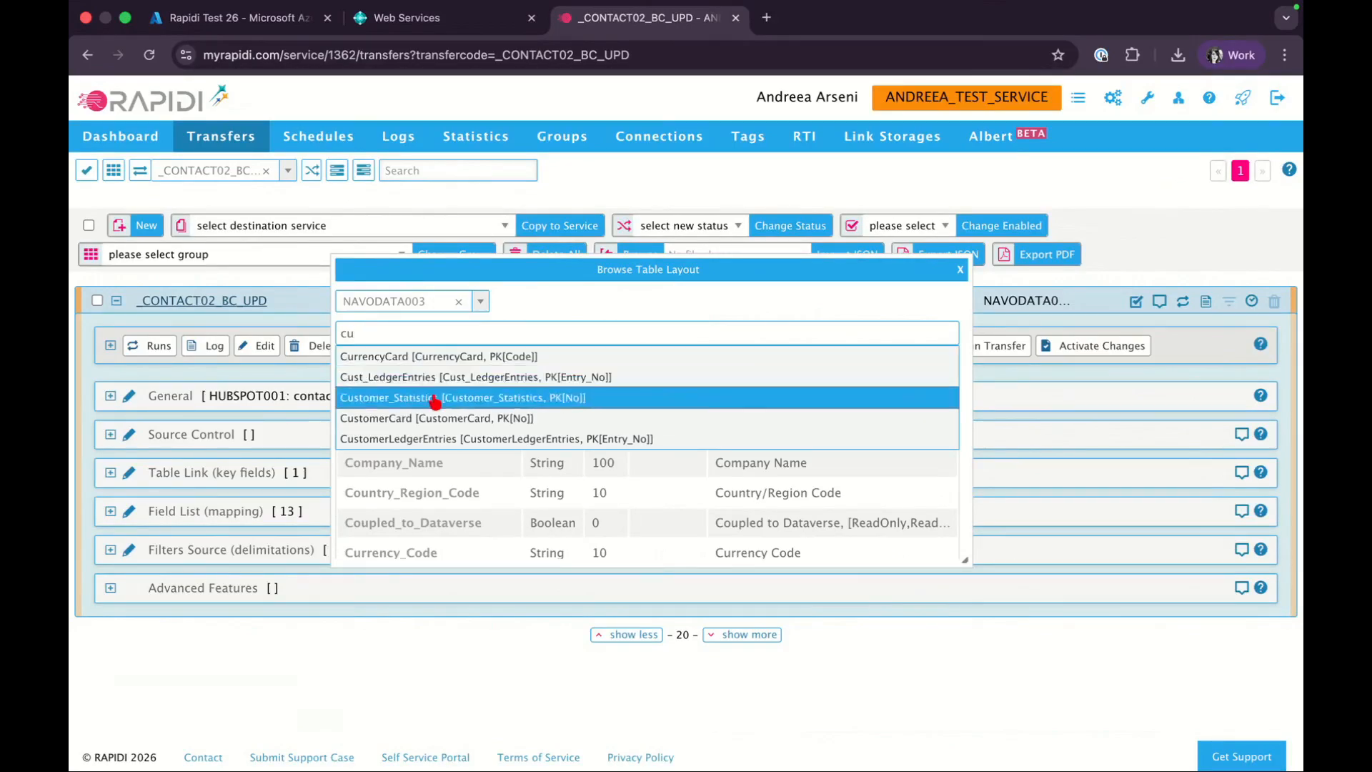
text(st)
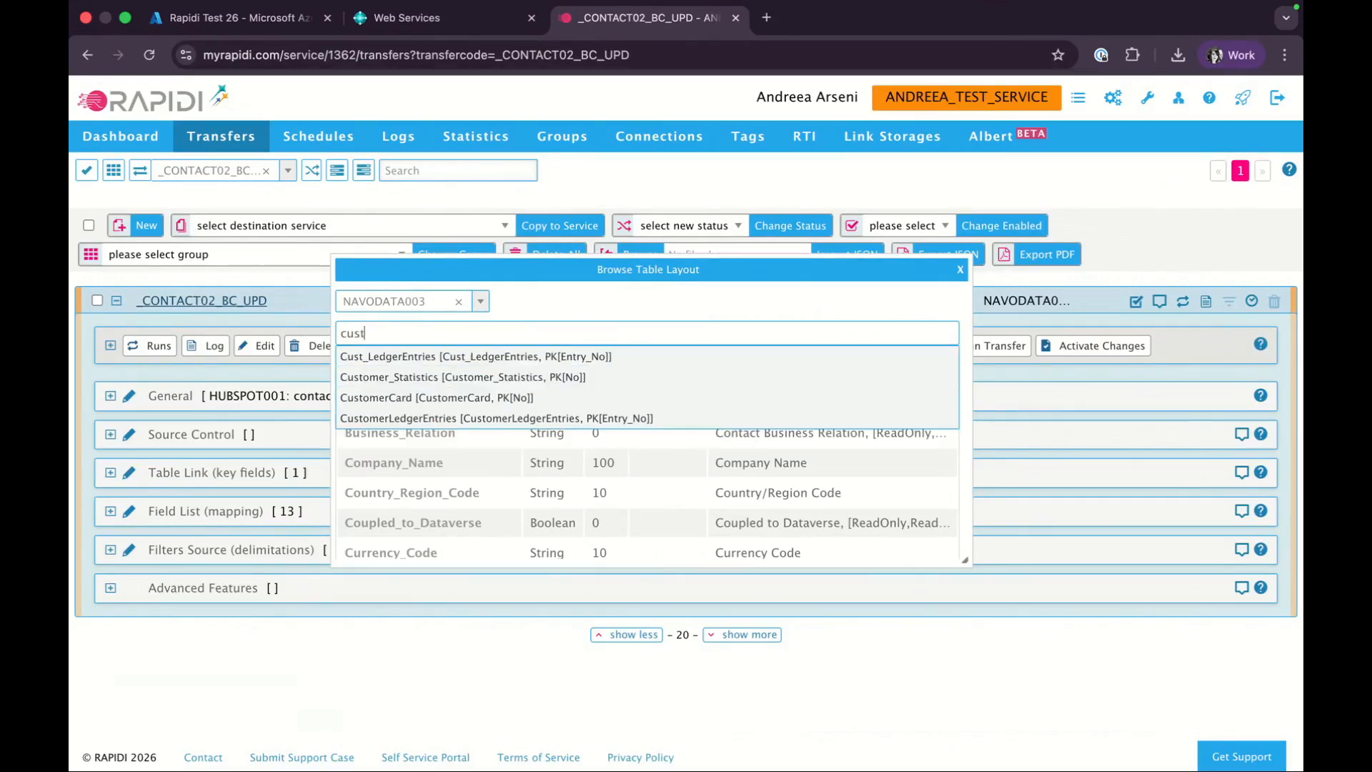
click(413, 399)
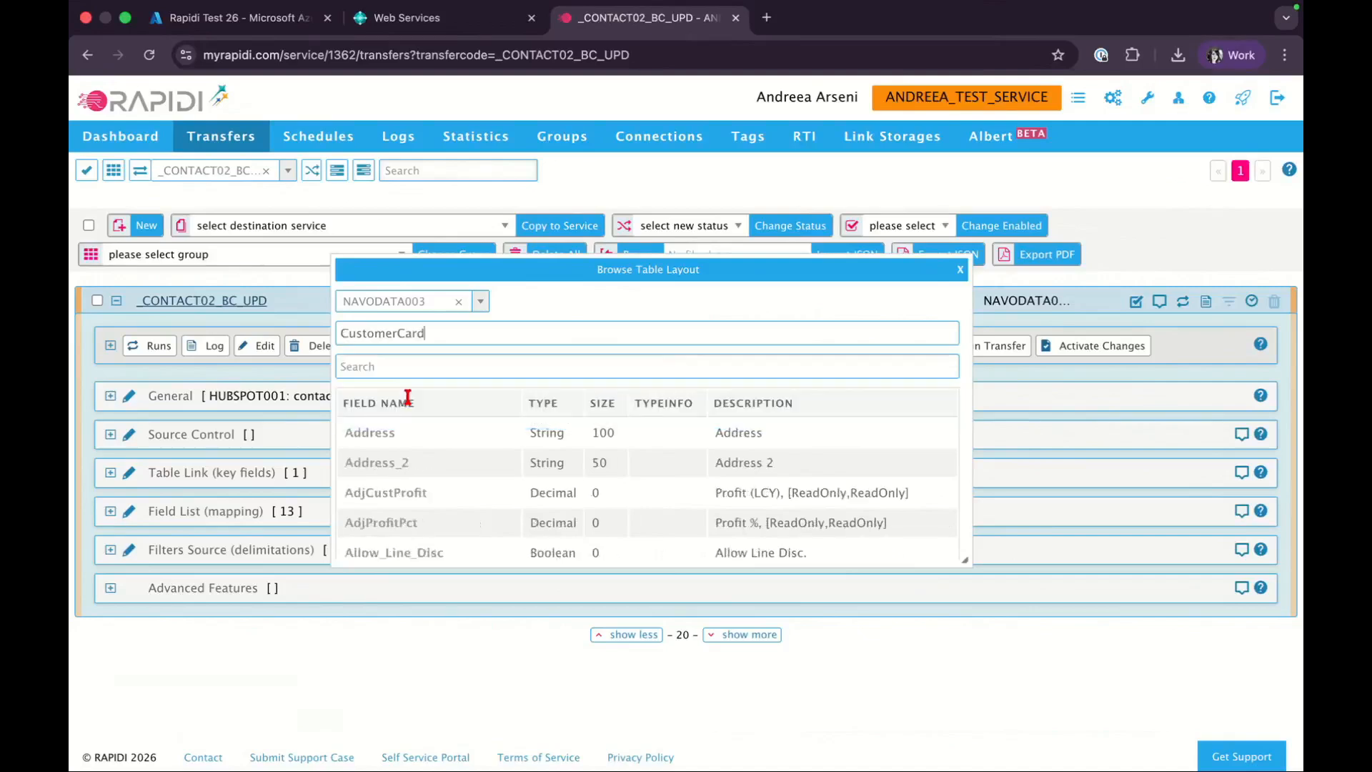
Search the tables for "salesor", display the SalesOrder layout and enlarge the layout window.
double_click(444, 331)
text(sales)
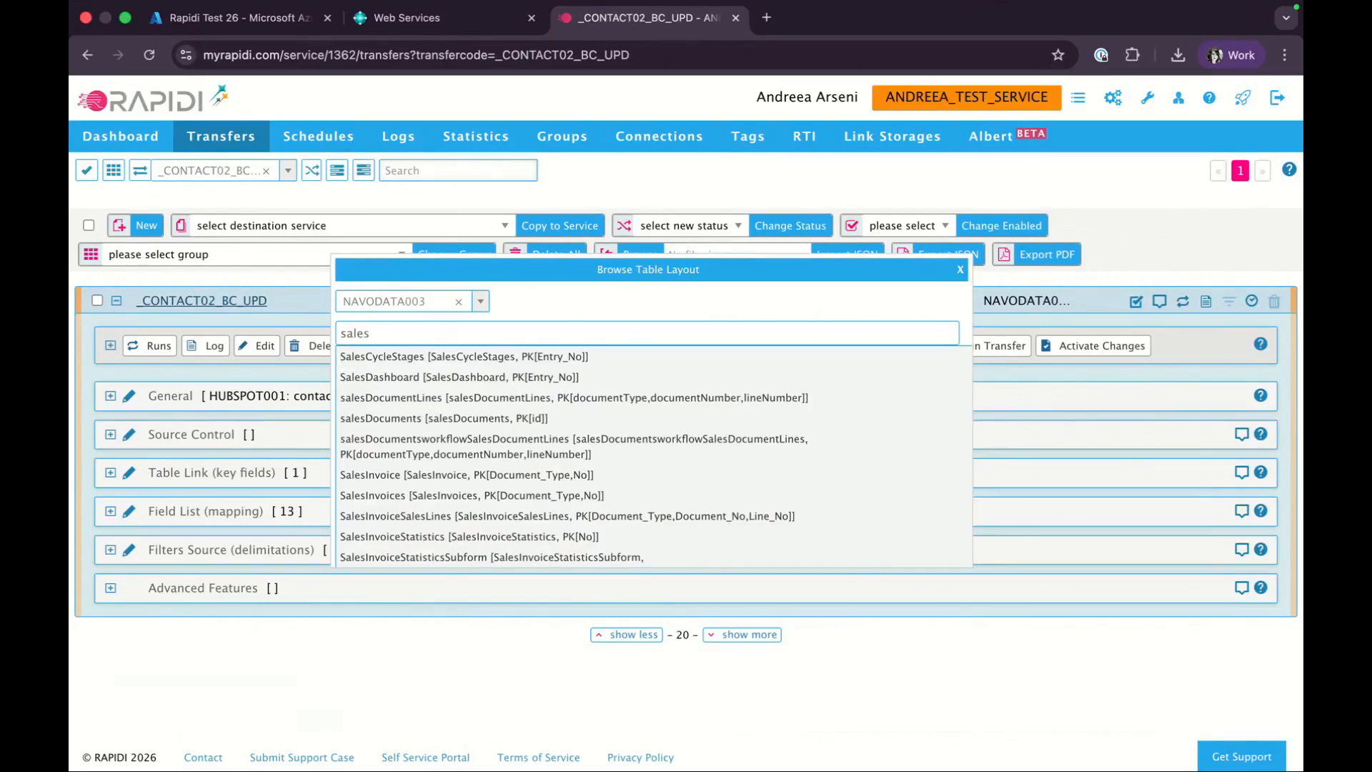
text(or)
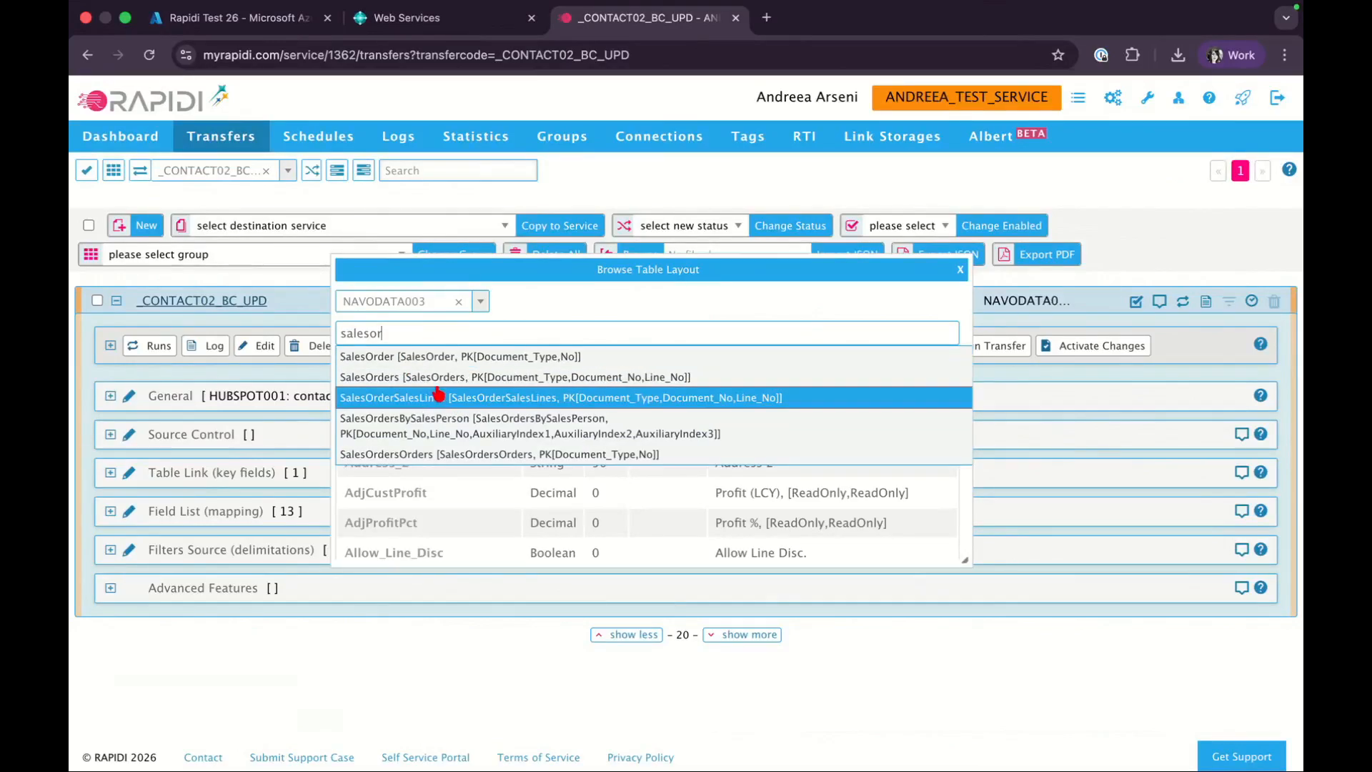
click(434, 356)
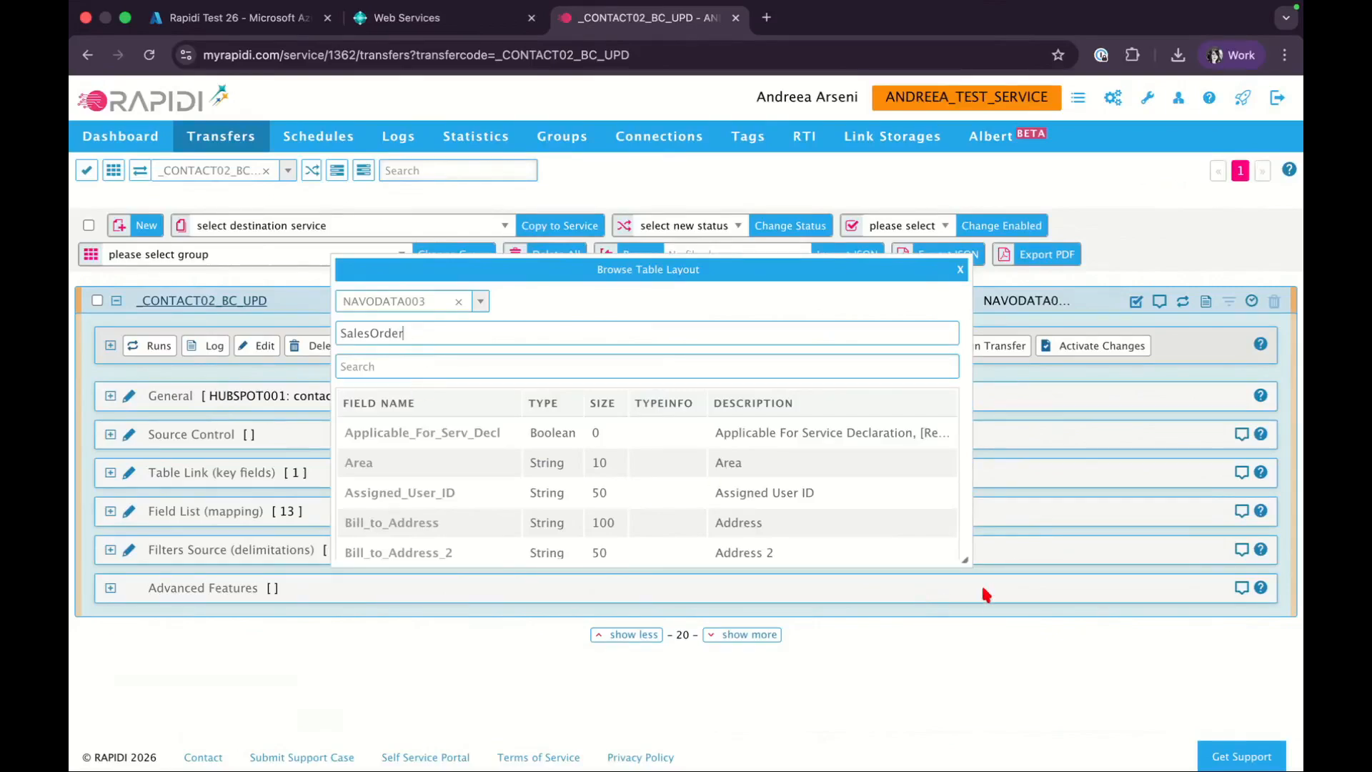
drag(965, 561, 1068, 679)
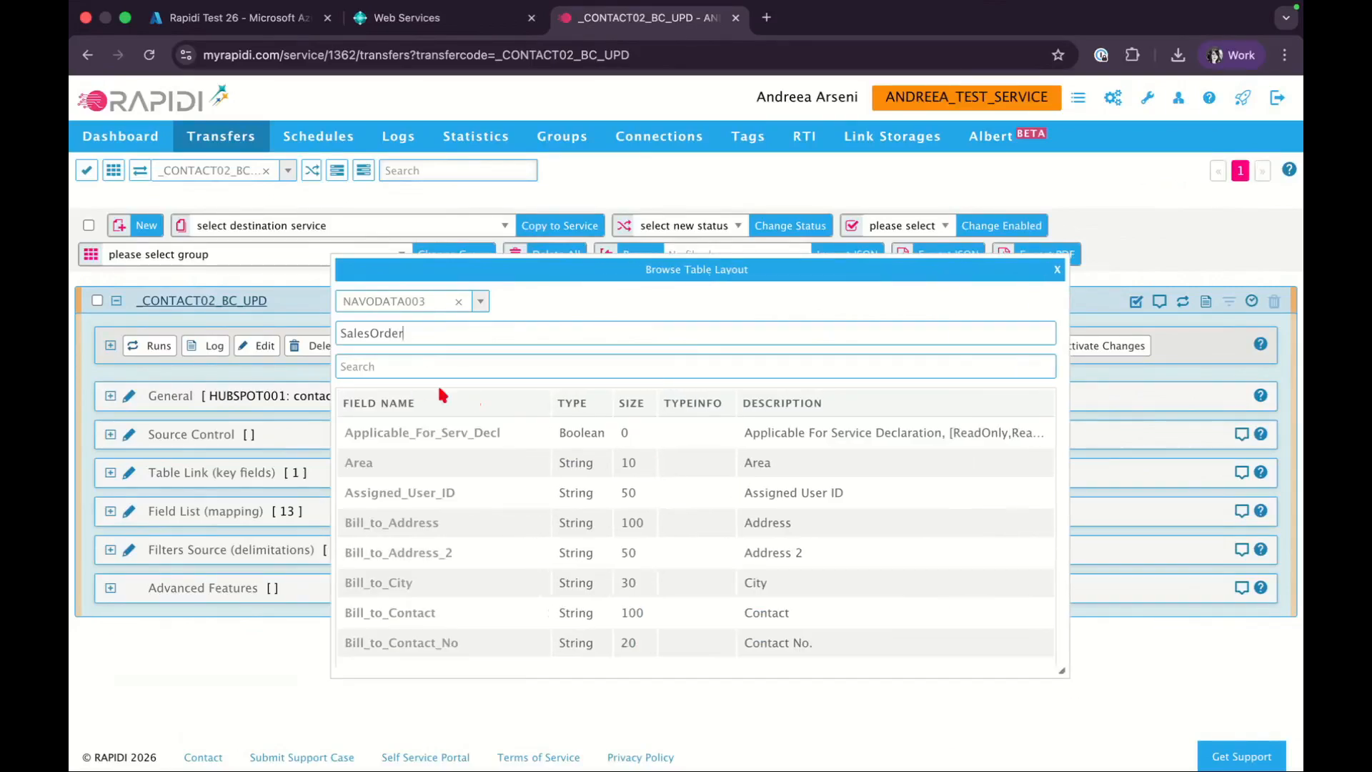
Examine the SalesOrder field list for field names, types, sizes and descriptions, and return to its beginning.
click(381, 368)
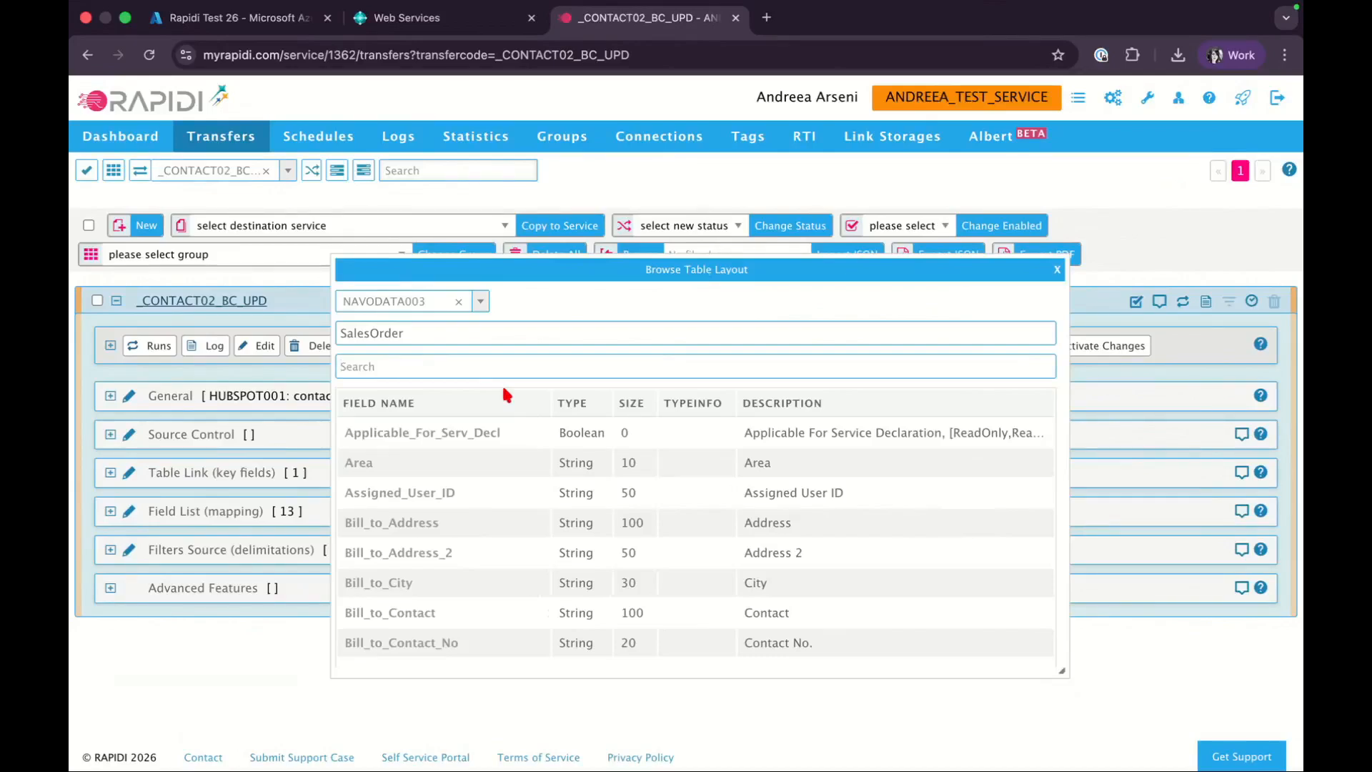
click(429, 340)
scroll(499, 534, down, 2)
scroll(503, 541, down, 10)
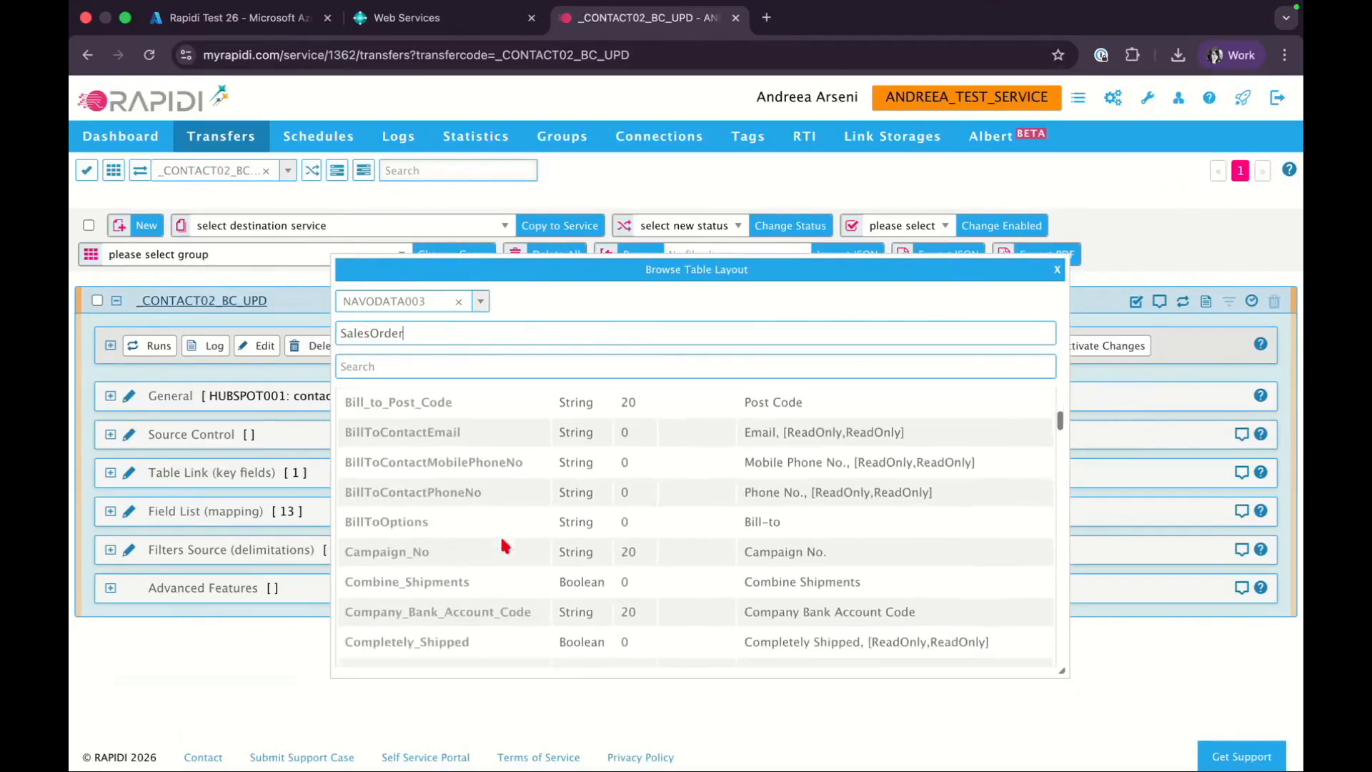
scroll(502, 547, down, 8)
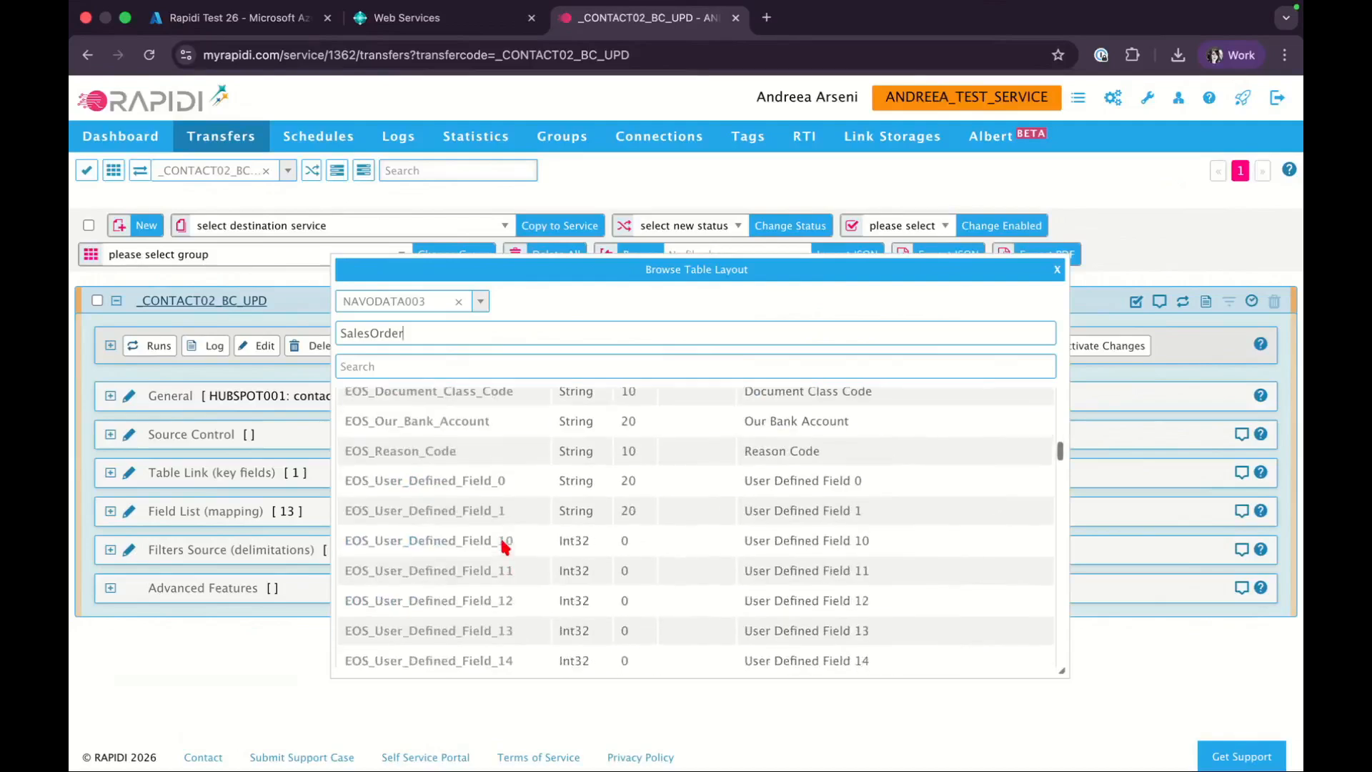
scroll(502, 547, up, 3)
scroll(503, 547, up, 15)
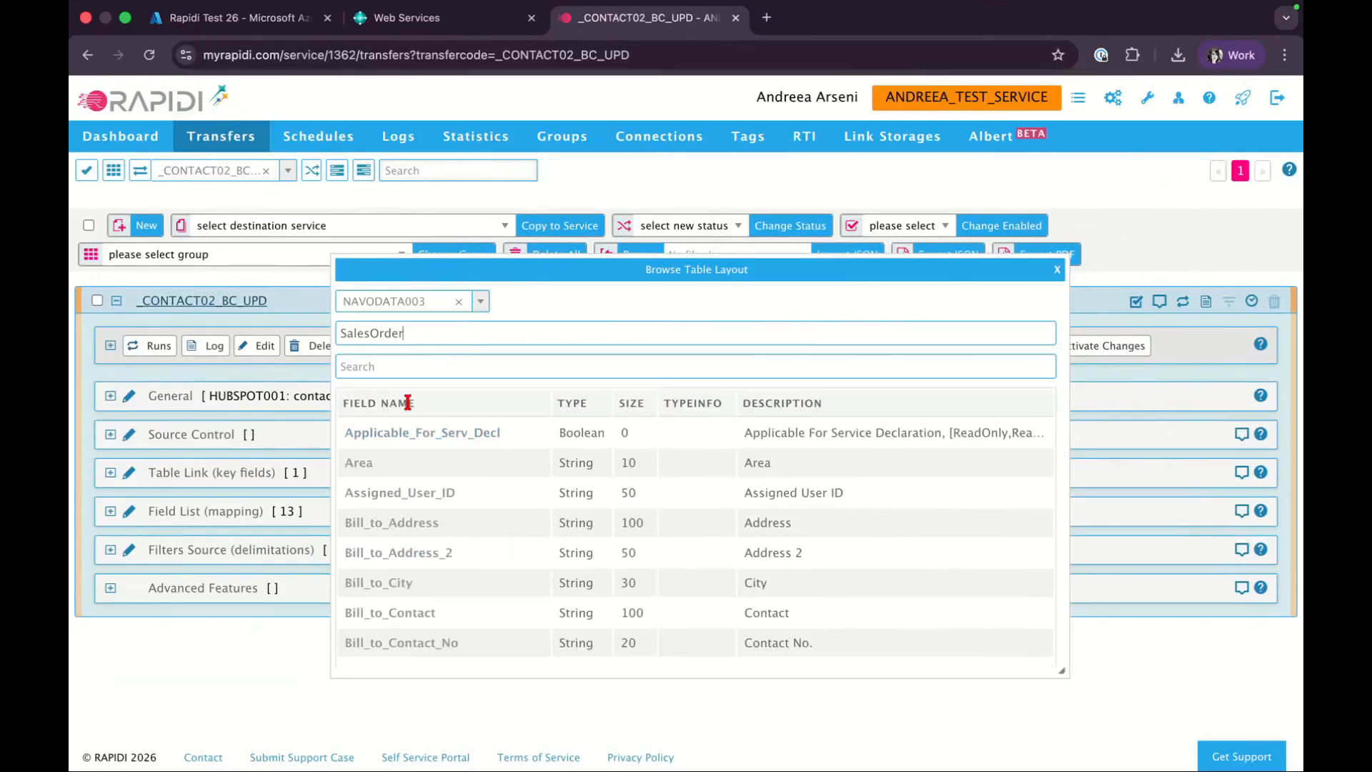
Review the SalesOrder table name and the field search in the layout browser, and return to the connections list.
double_click(424, 332)
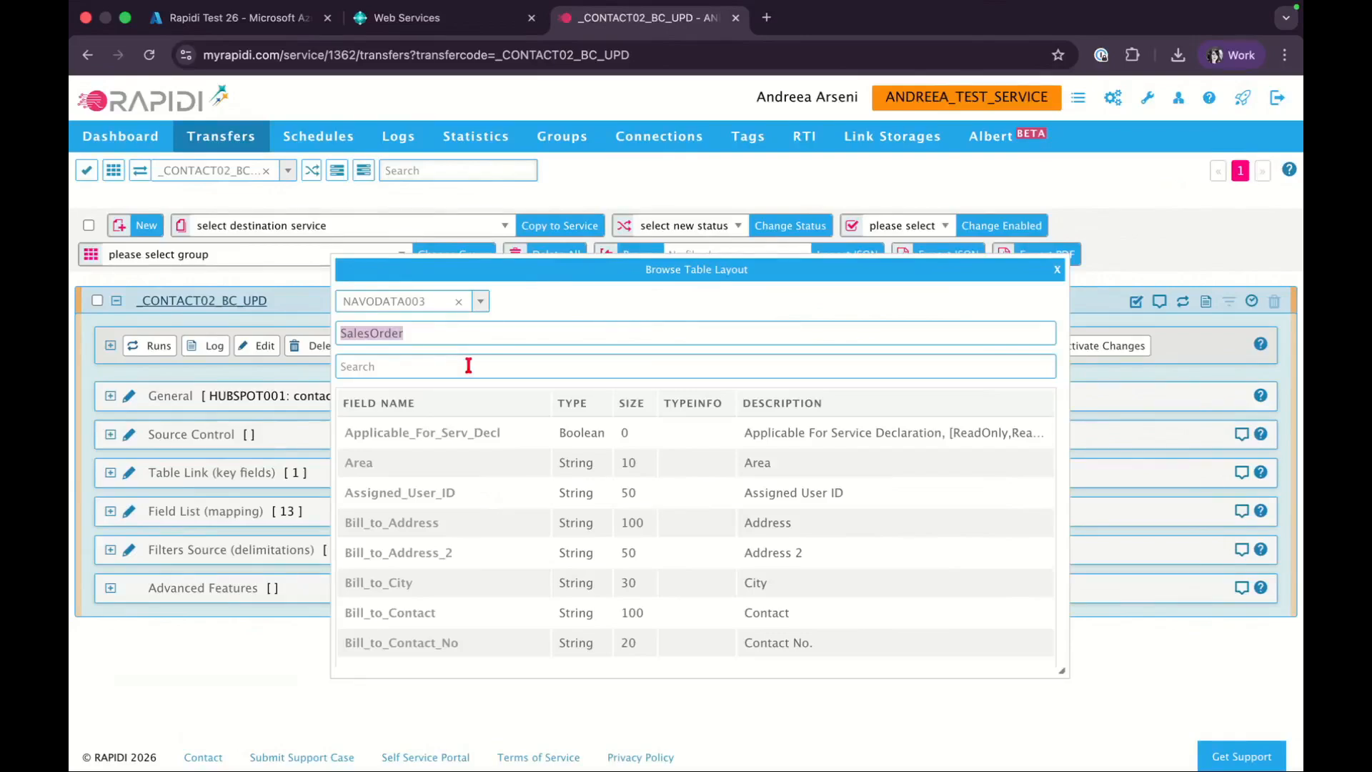
click(428, 367)
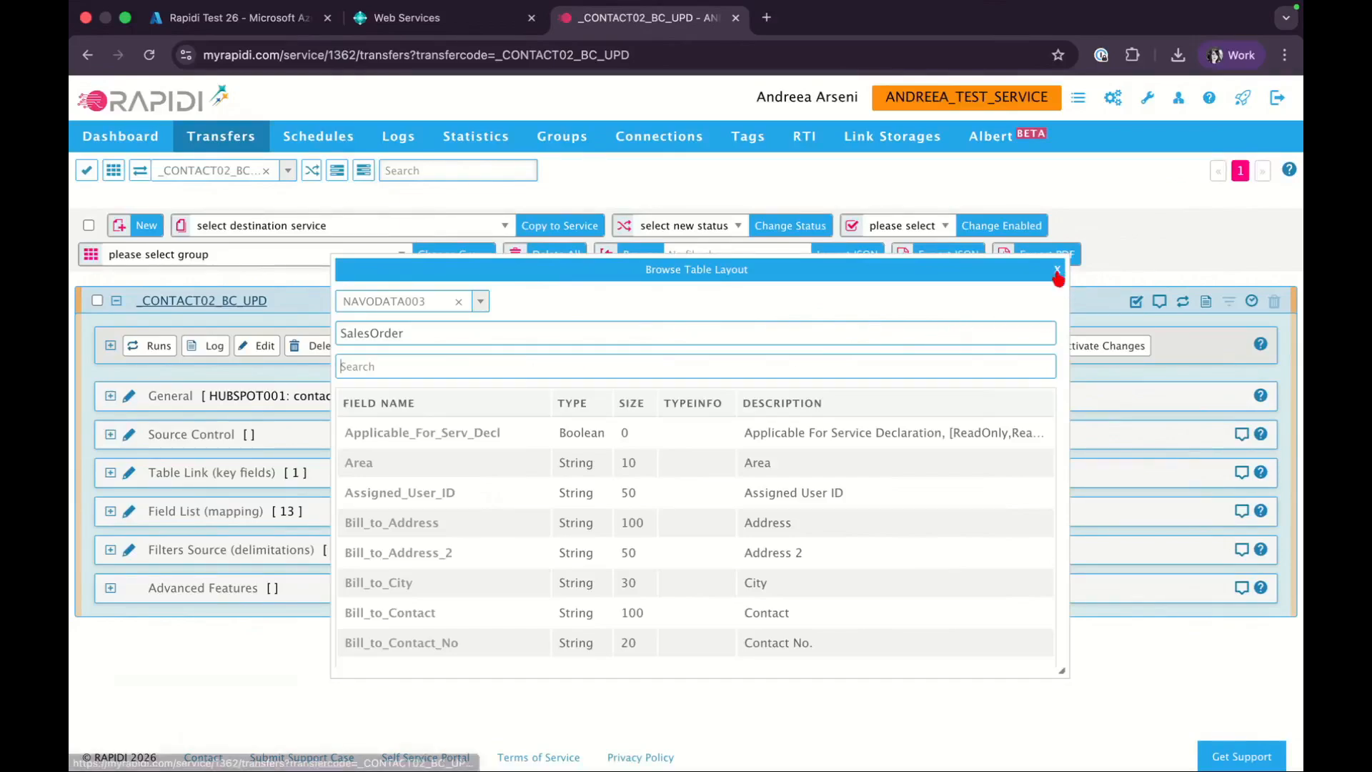
click(641, 140)
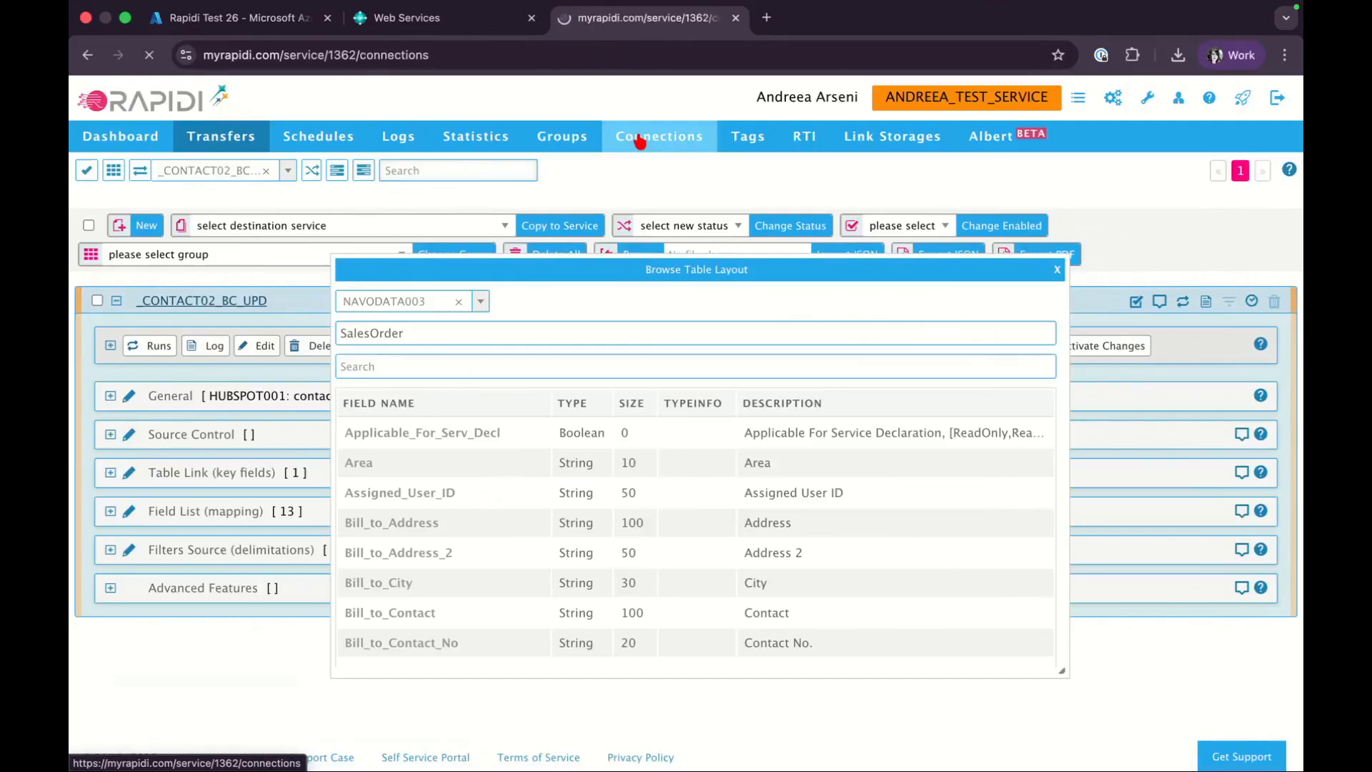